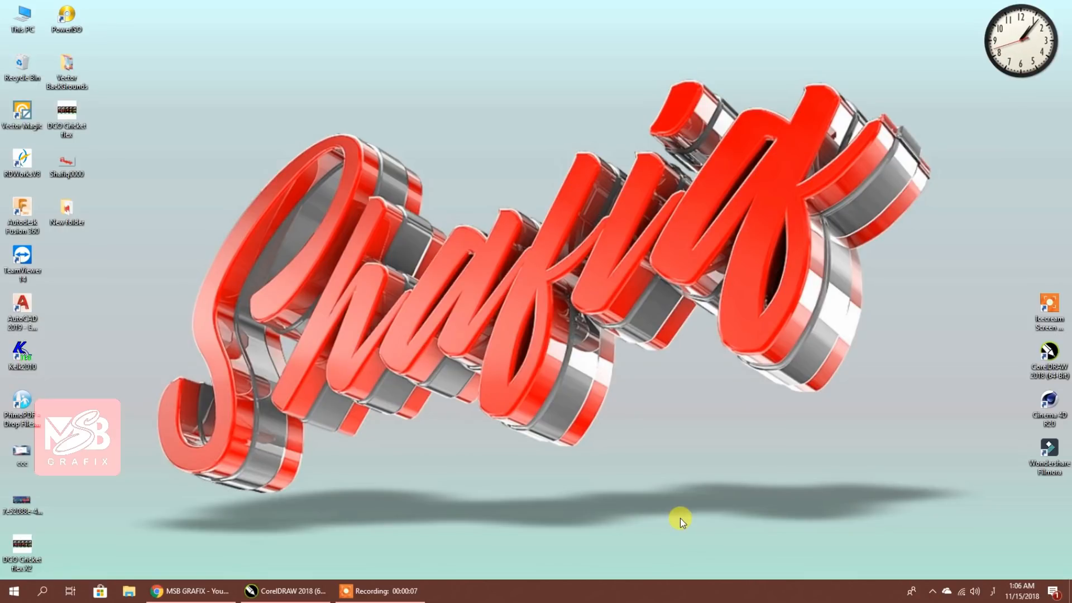
Bring CorelDRAW forward and pan so the mobile shop poster is centred
click(286, 590)
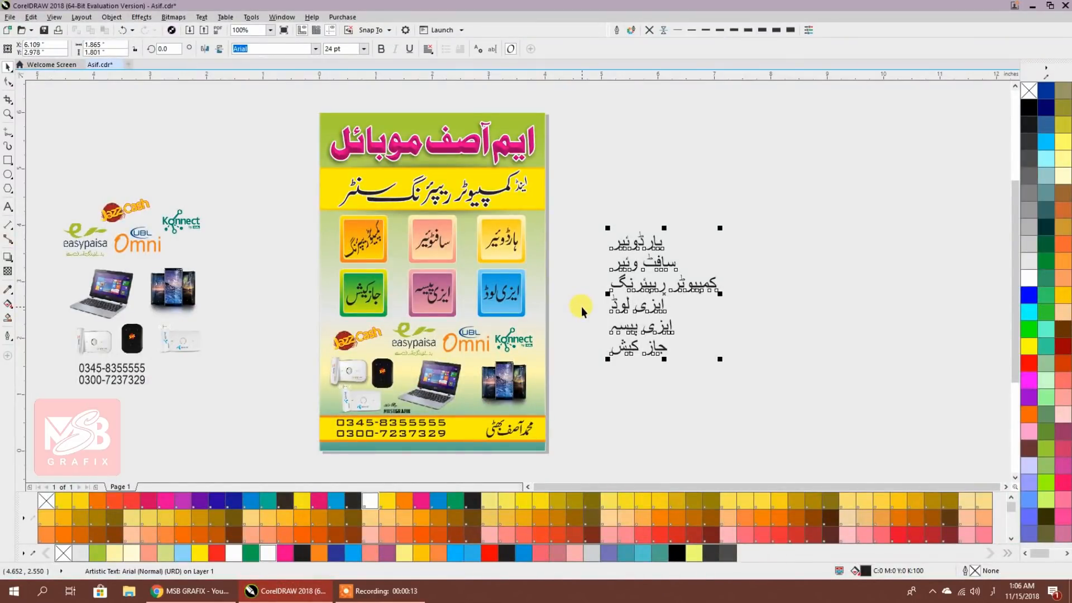
drag(581, 306, 701, 304)
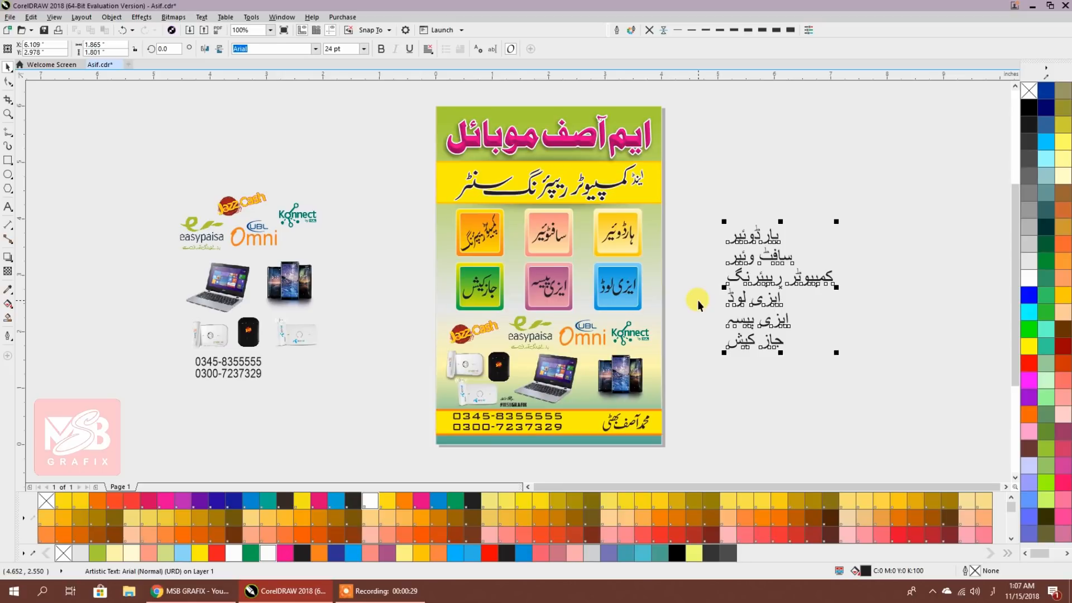
Move the Urdu text list left and drag the 29 poster objects off the page
click(698, 300)
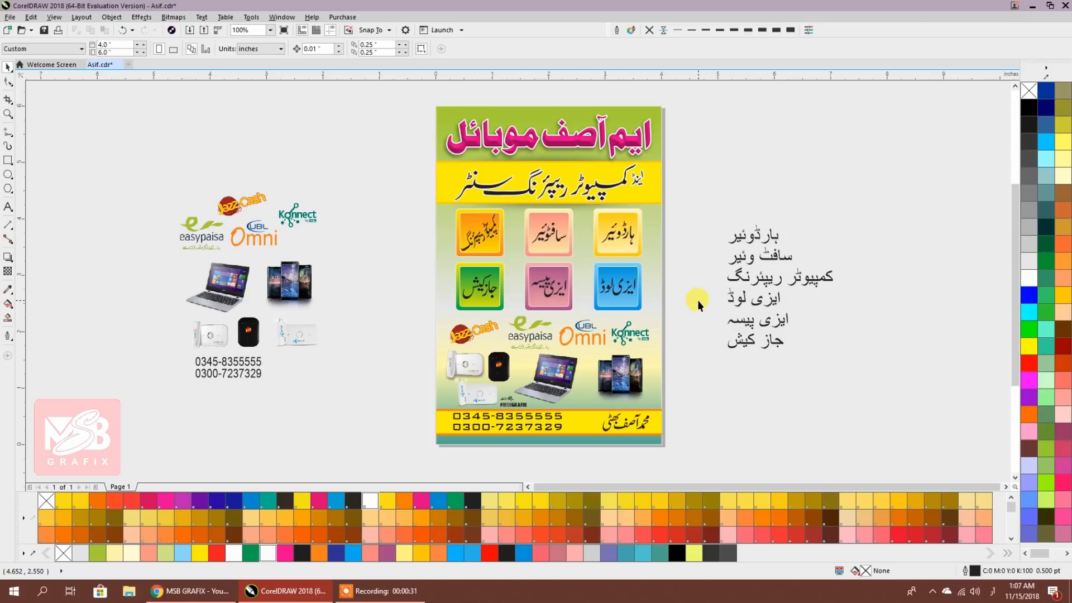
drag(772, 305, 126, 255)
drag(416, 91, 569, 264)
drag(681, 440, 681, 441)
scroll(518, 203, down, 2)
drag(505, 261, 955, 268)
scroll(552, 203, up, 1)
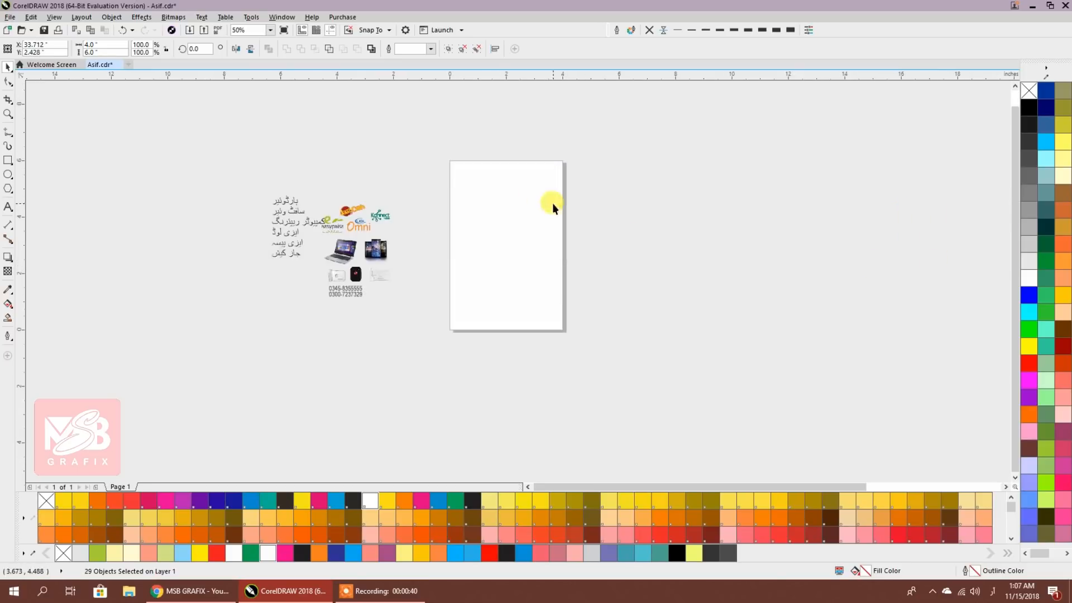
scroll(528, 249, up, 1)
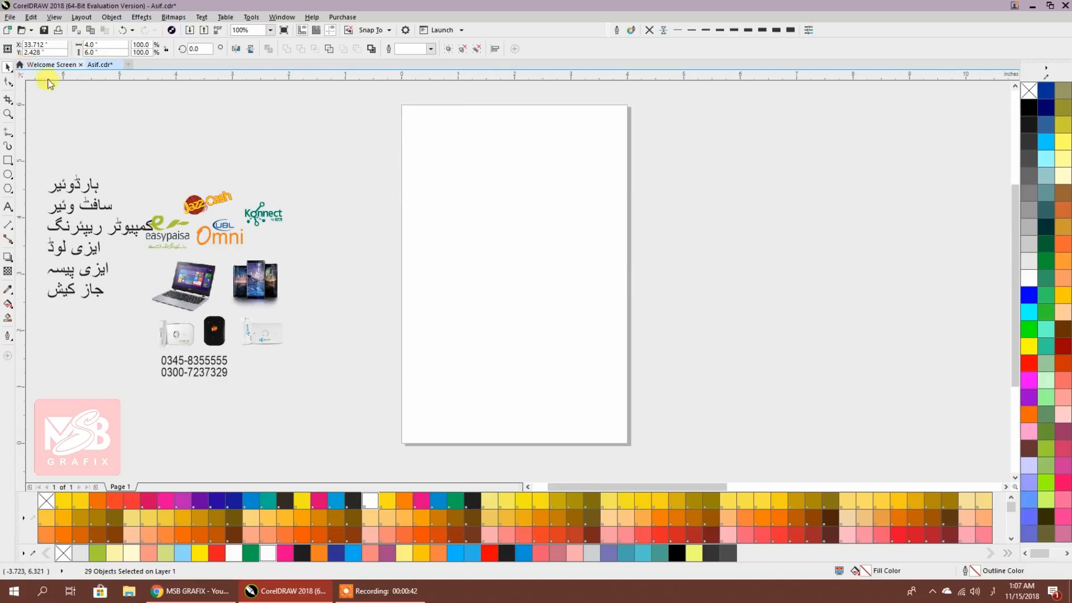
Choose the A4 page size preset
click(149, 136)
click(31, 49)
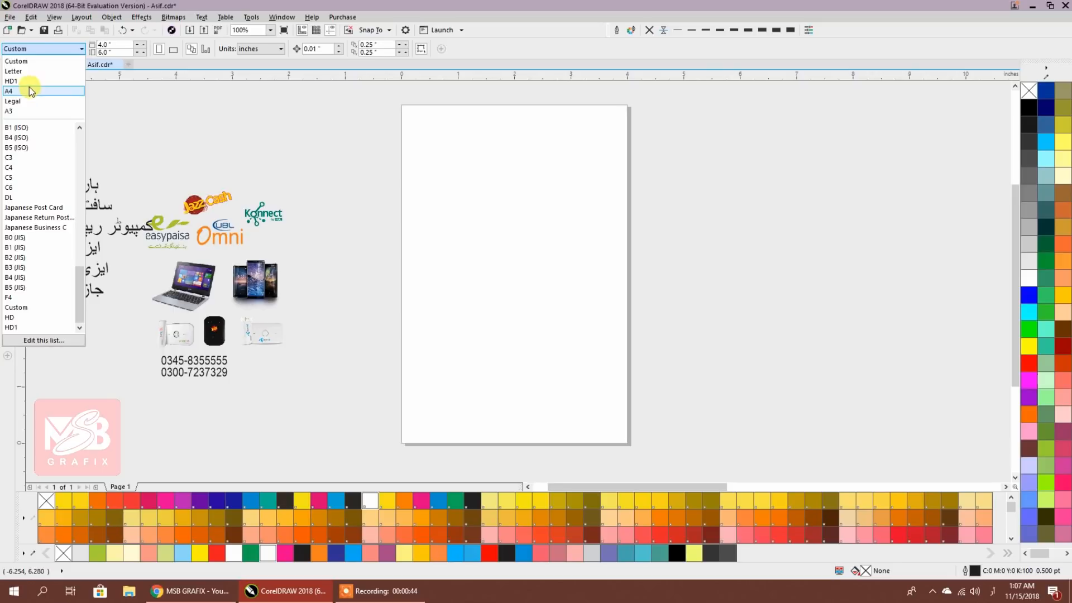
click(50, 91)
scroll(534, 201, down, 2)
scroll(534, 198, up, 1)
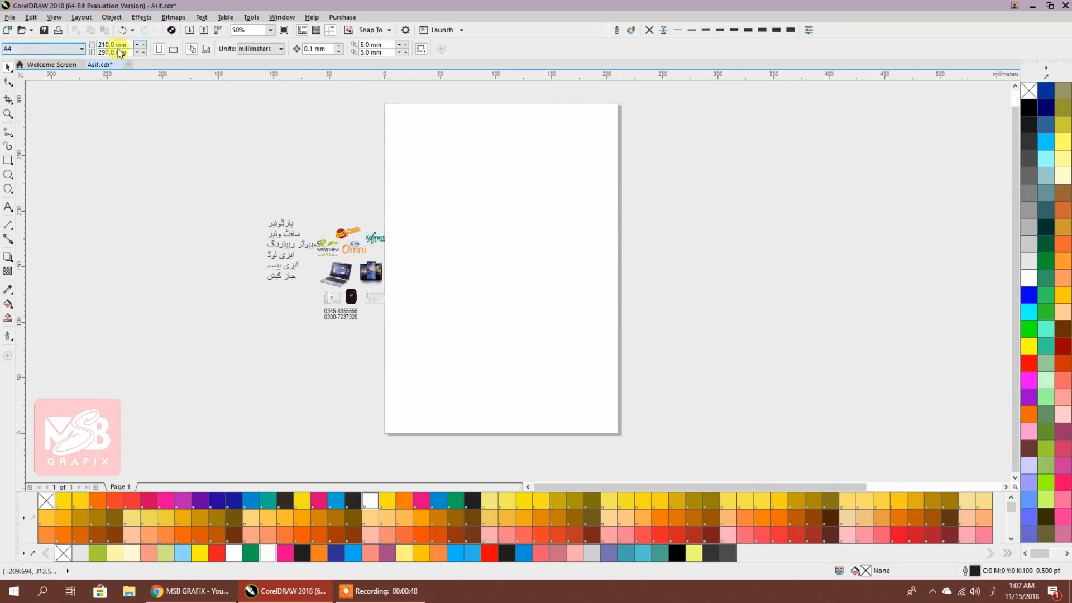
Switch units to inches and set the page to 4 × 6 inches
click(257, 50)
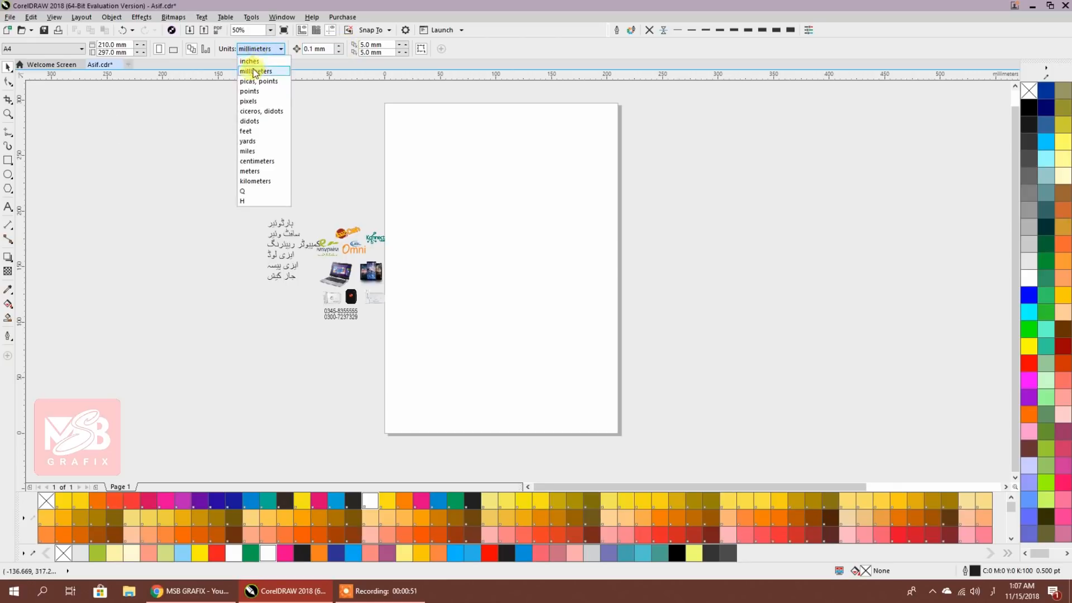
click(248, 62)
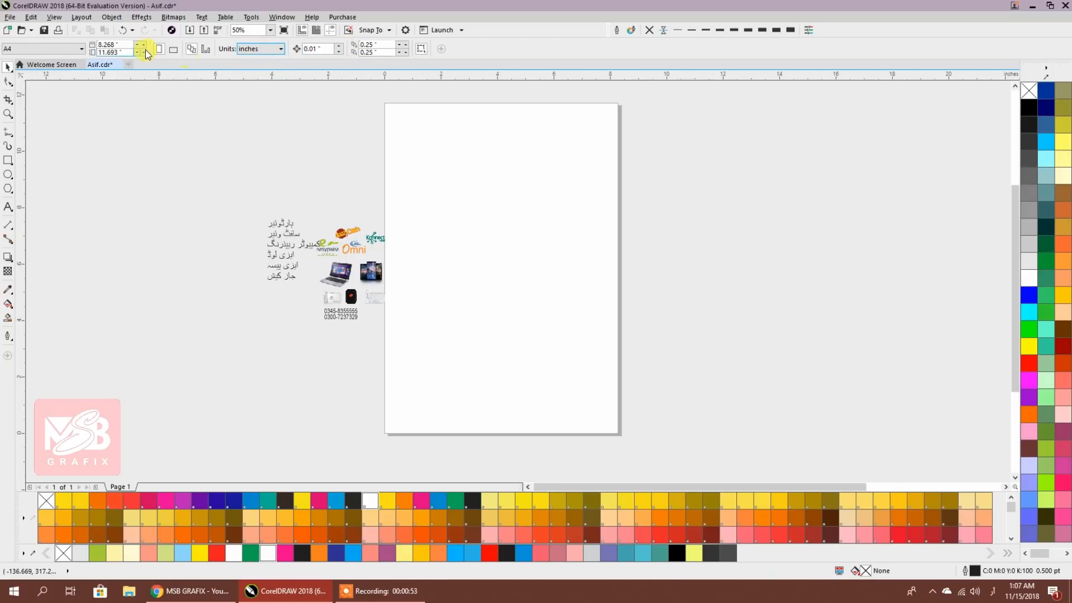
click(111, 45)
text(4)
key(Tab)
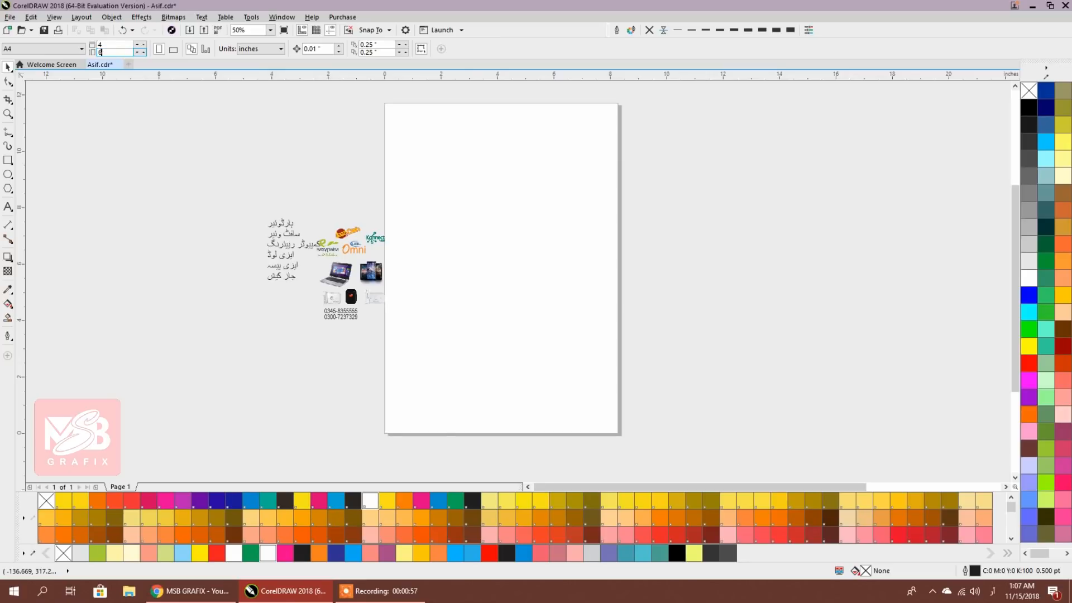
text(6)
key(Return)
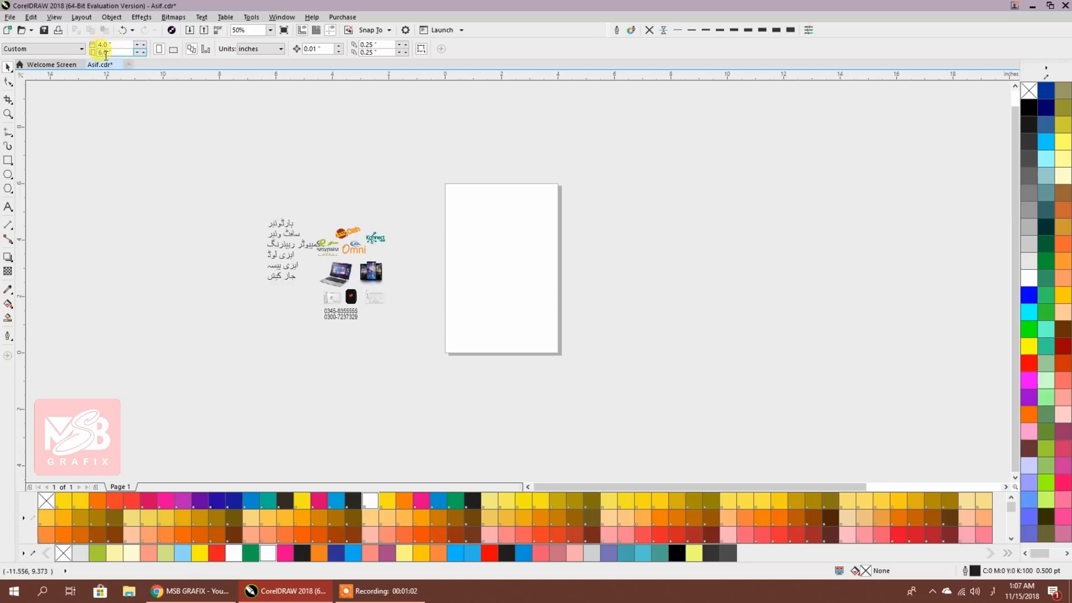
Draw a page-sized rectangle and give it a top-to-bottom fountain fill
scroll(473, 279, up, 2)
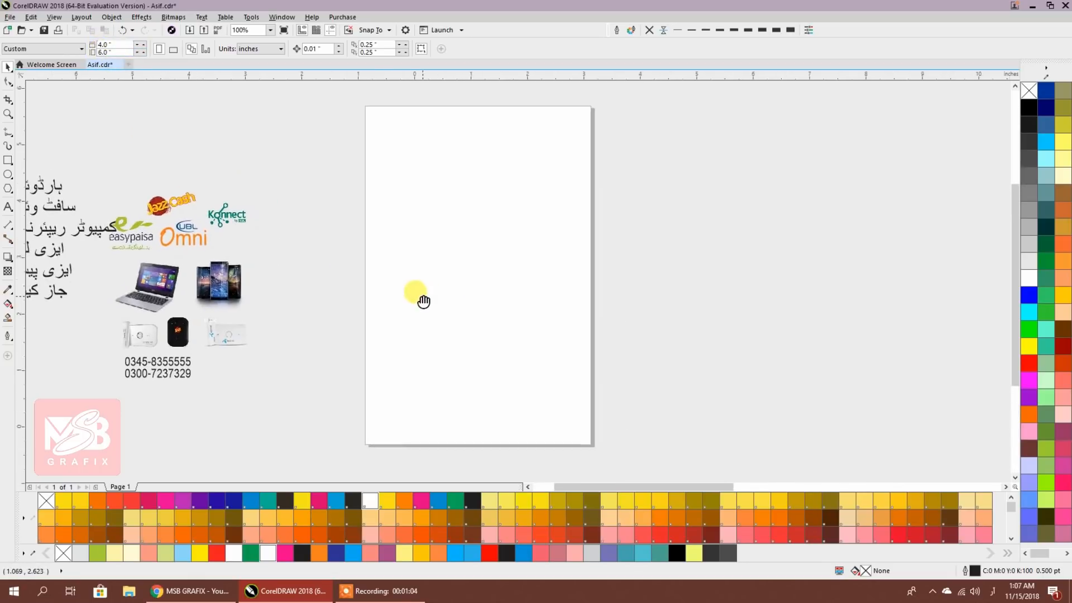
double_click(7, 163)
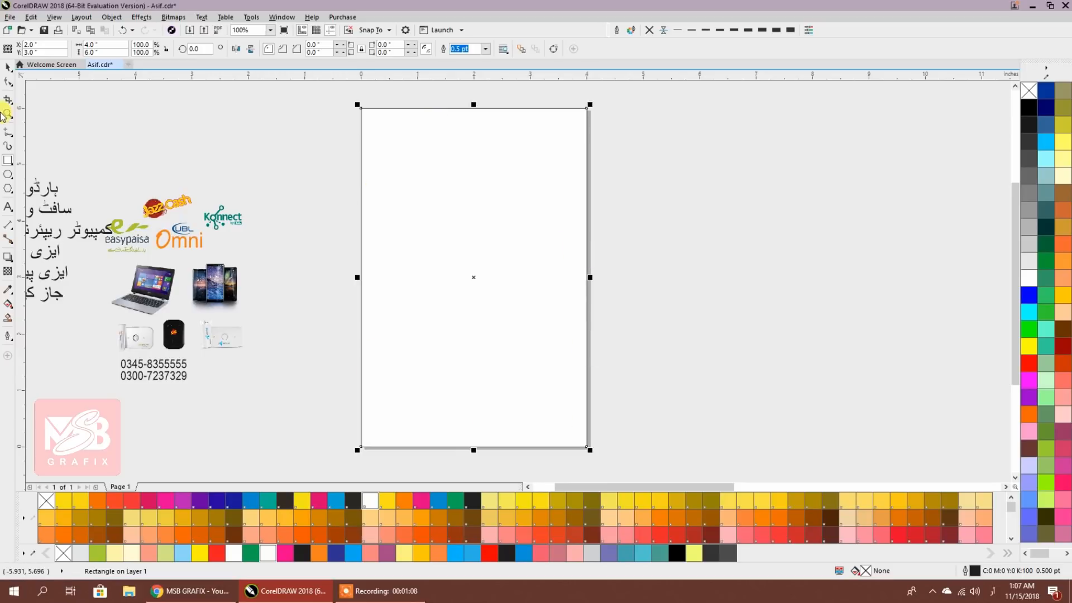
click(8, 68)
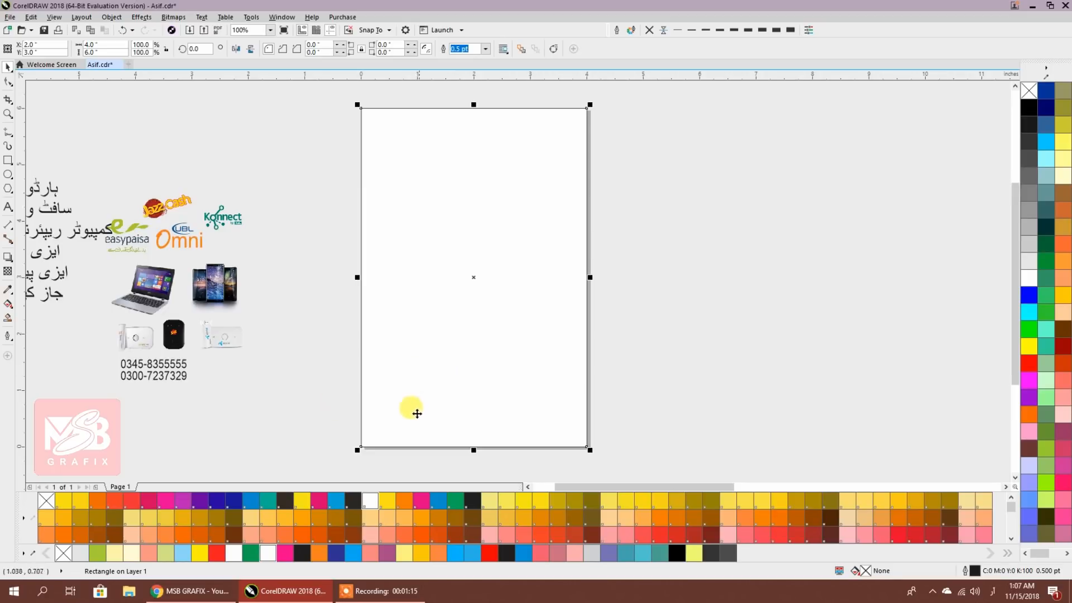
click(7, 303)
drag(472, 118, 470, 435)
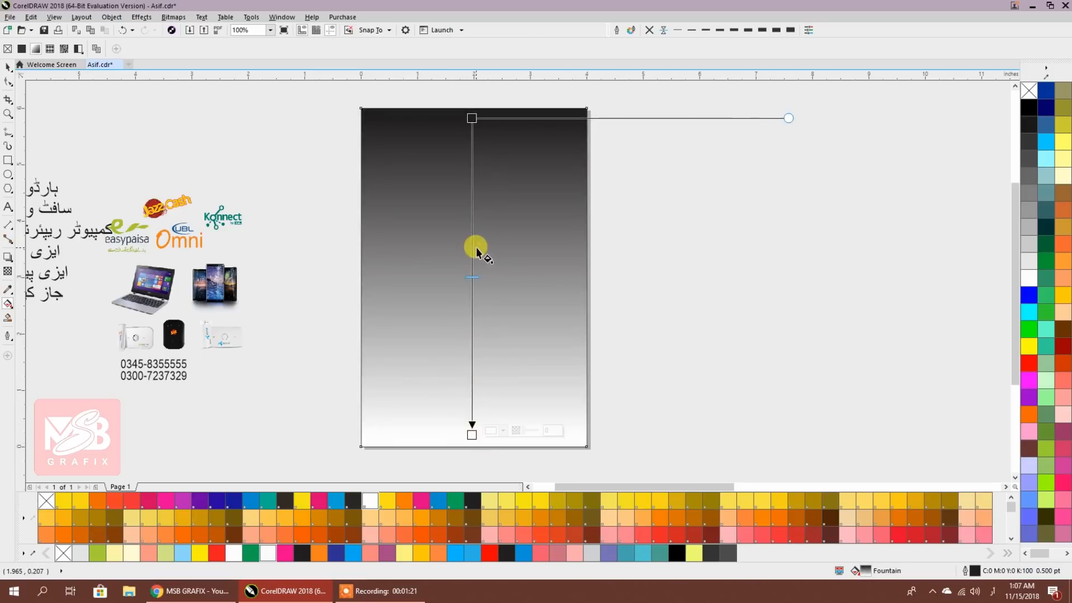
Colour the top node lime green and the bottom dull green, and add two middle nodes, the lower one light green
click(472, 118)
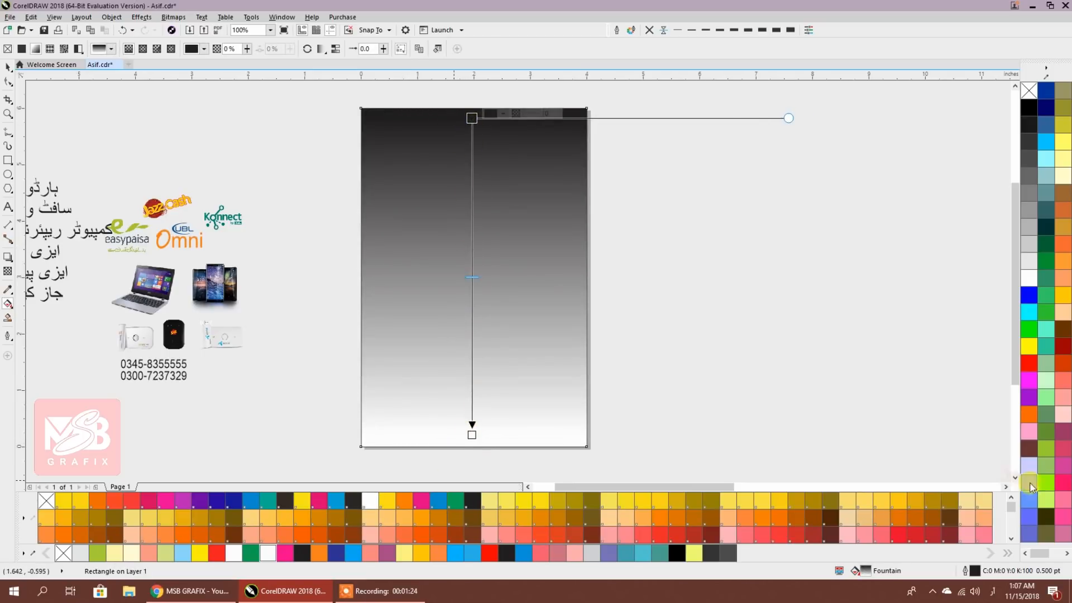
click(1046, 499)
click(471, 434)
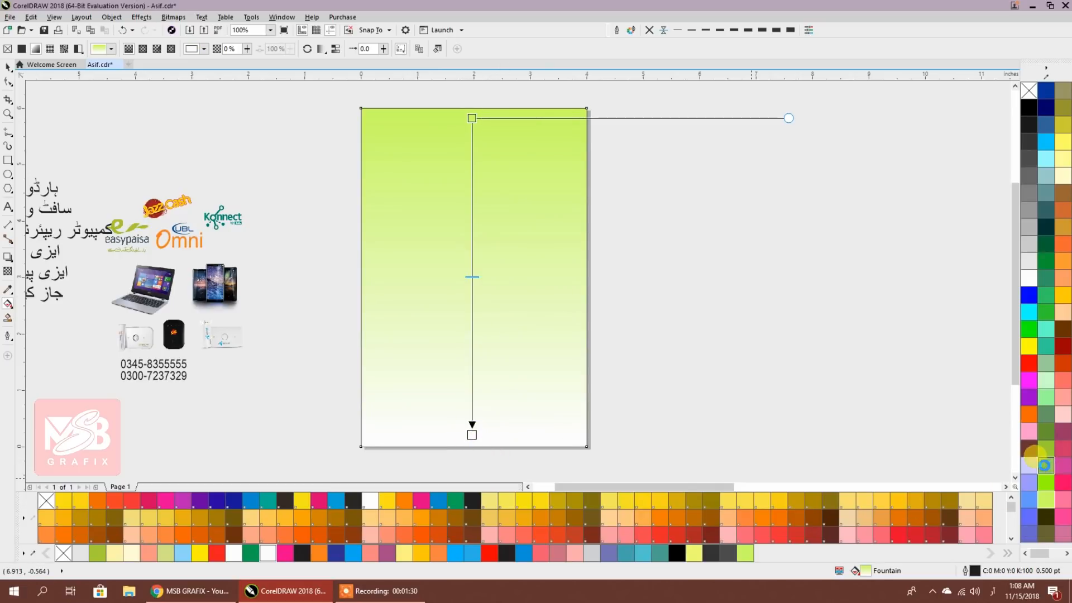
click(1046, 467)
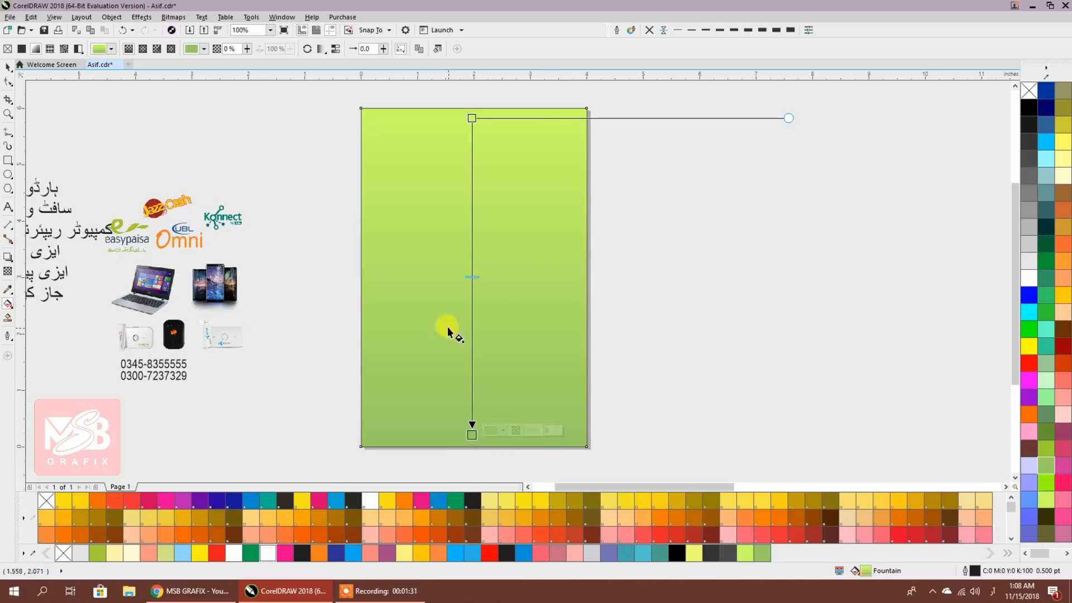
double_click(472, 307)
double_click(472, 352)
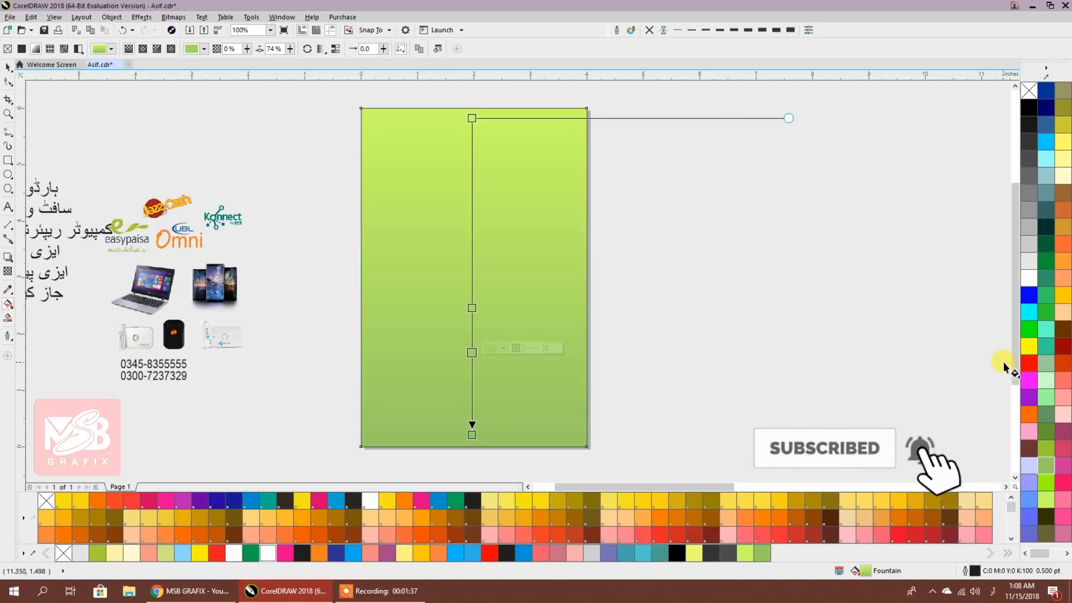
click(1045, 380)
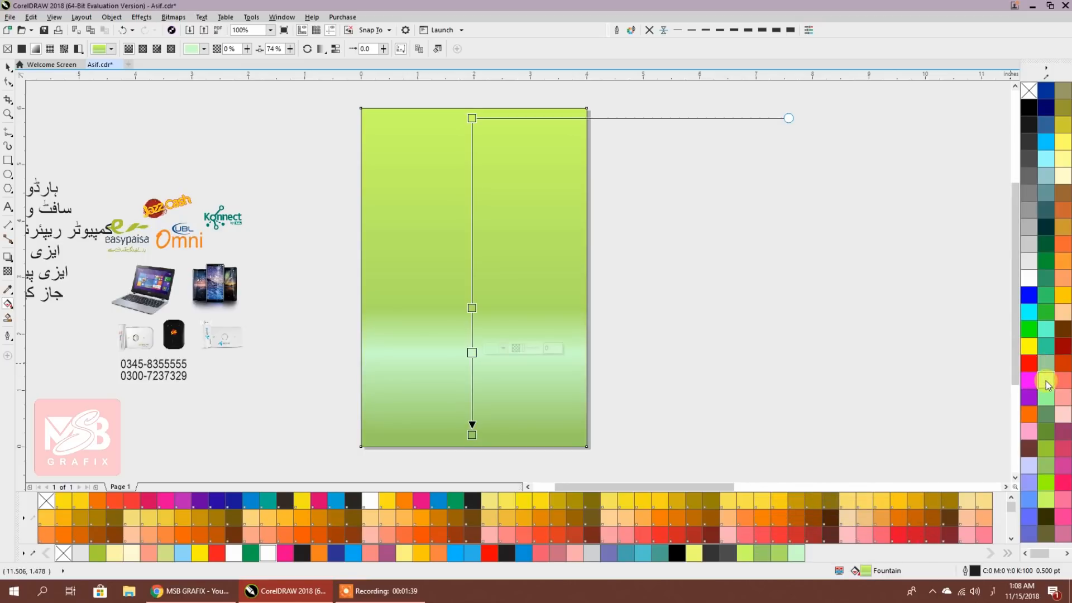
Make the upper middle node light grey and the bottom node light cyan
click(471, 308)
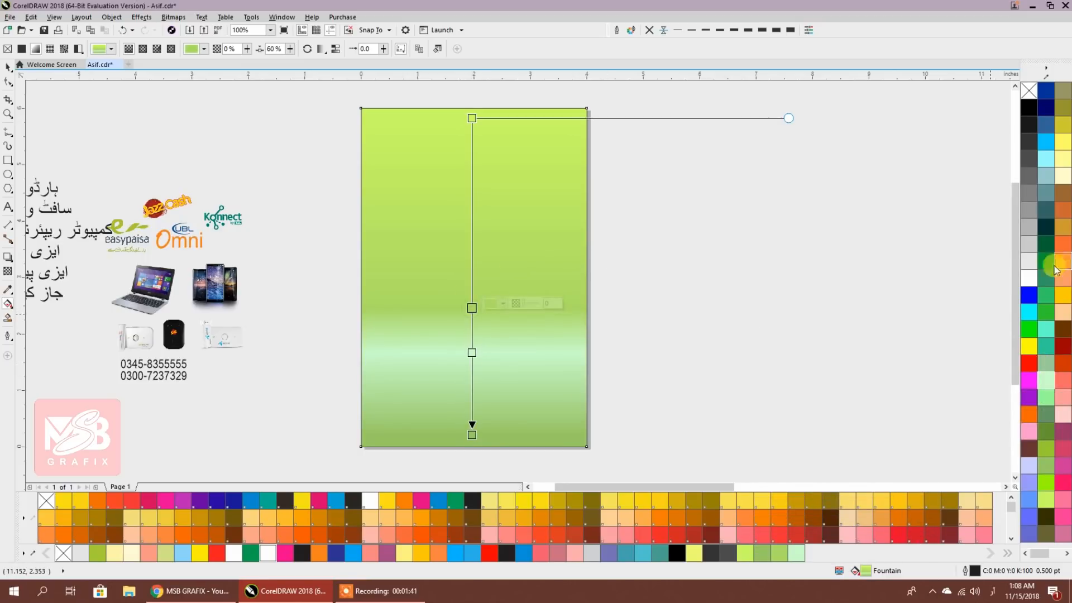
click(1029, 261)
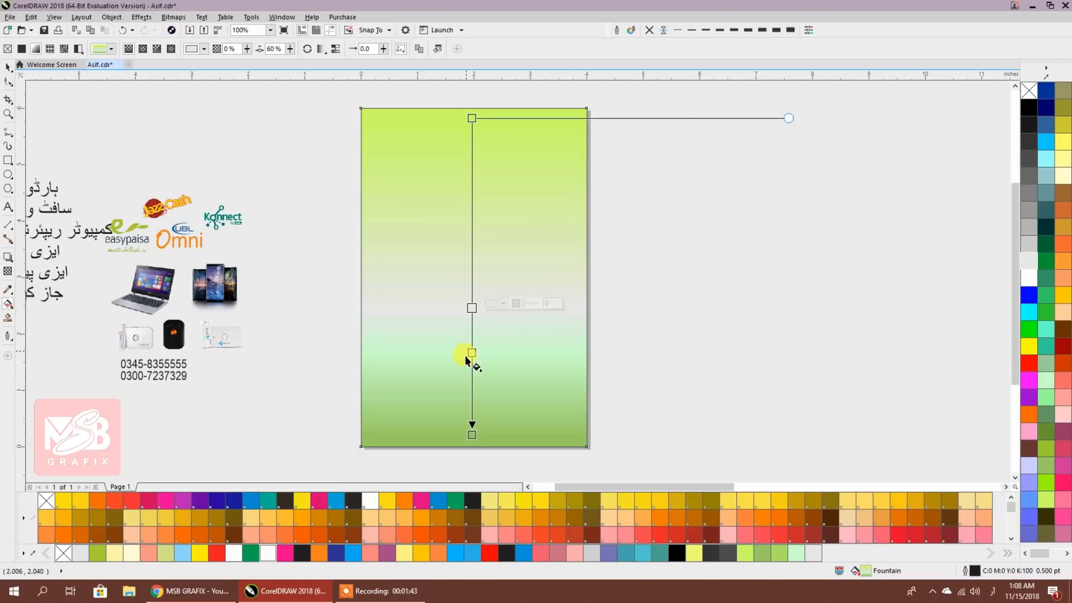
click(471, 375)
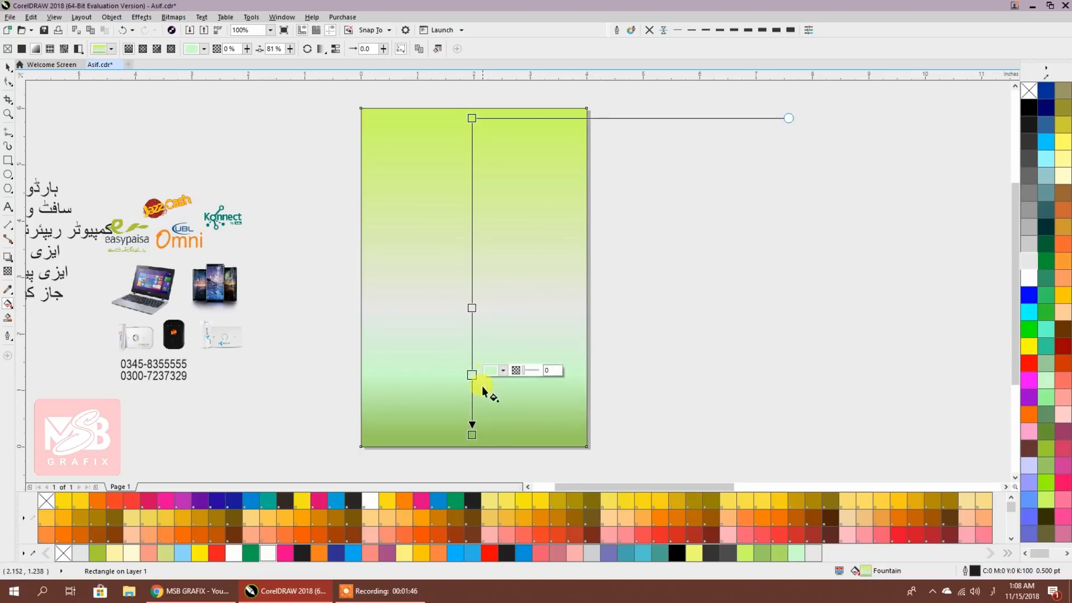
click(471, 434)
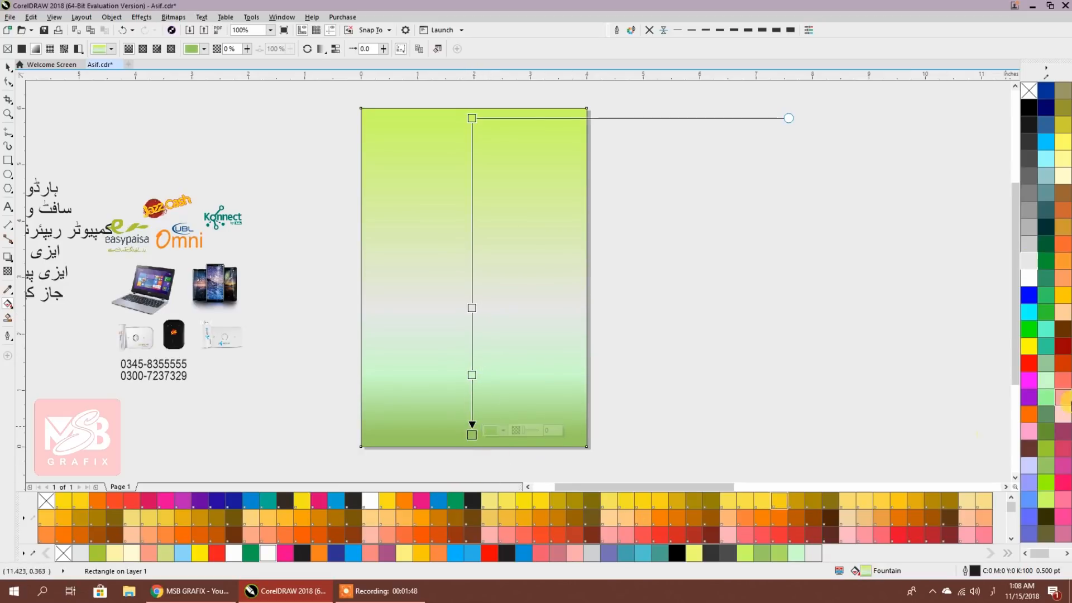
click(1046, 381)
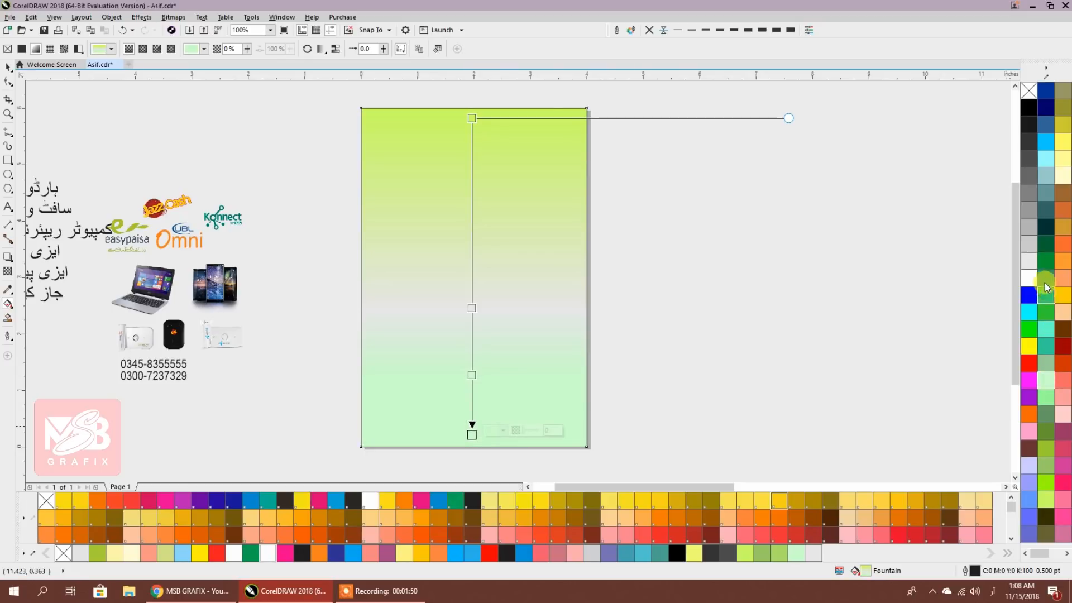
click(1046, 178)
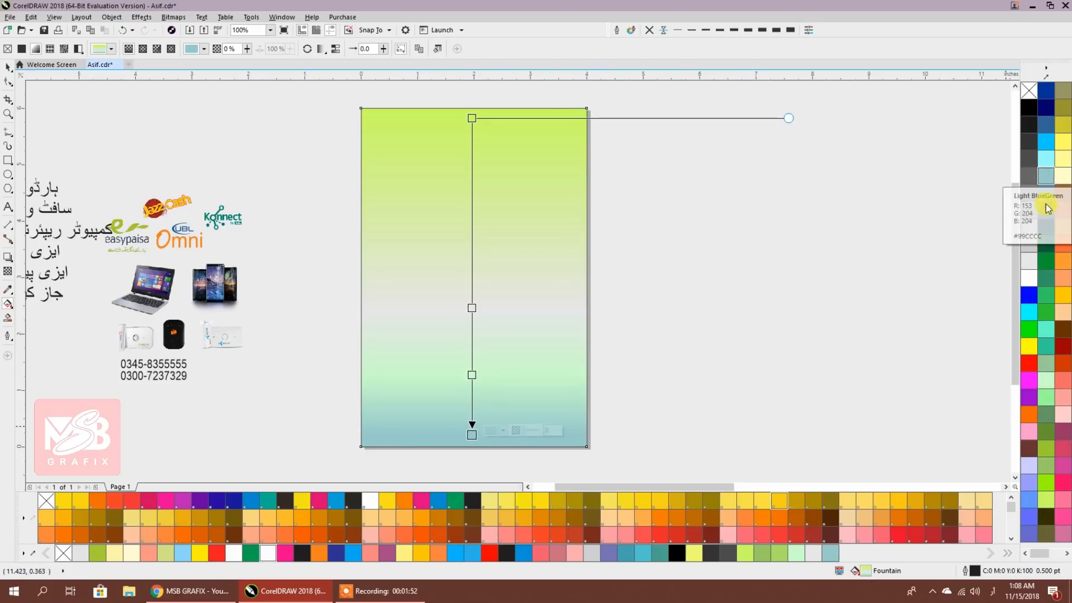
scroll(1042, 537, down, 1)
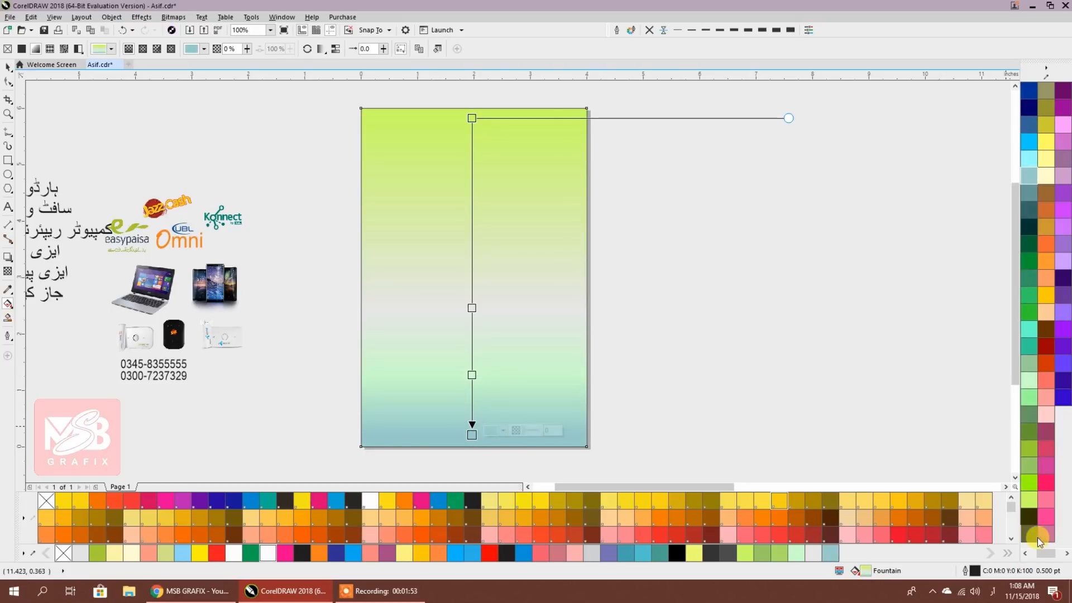
click(1029, 159)
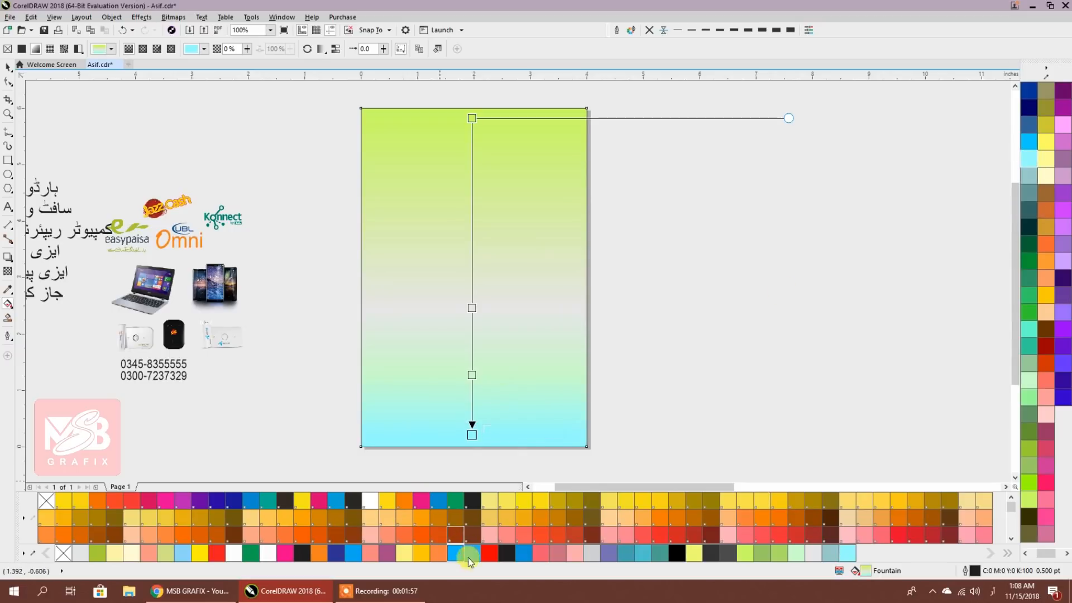
double_click(864, 570)
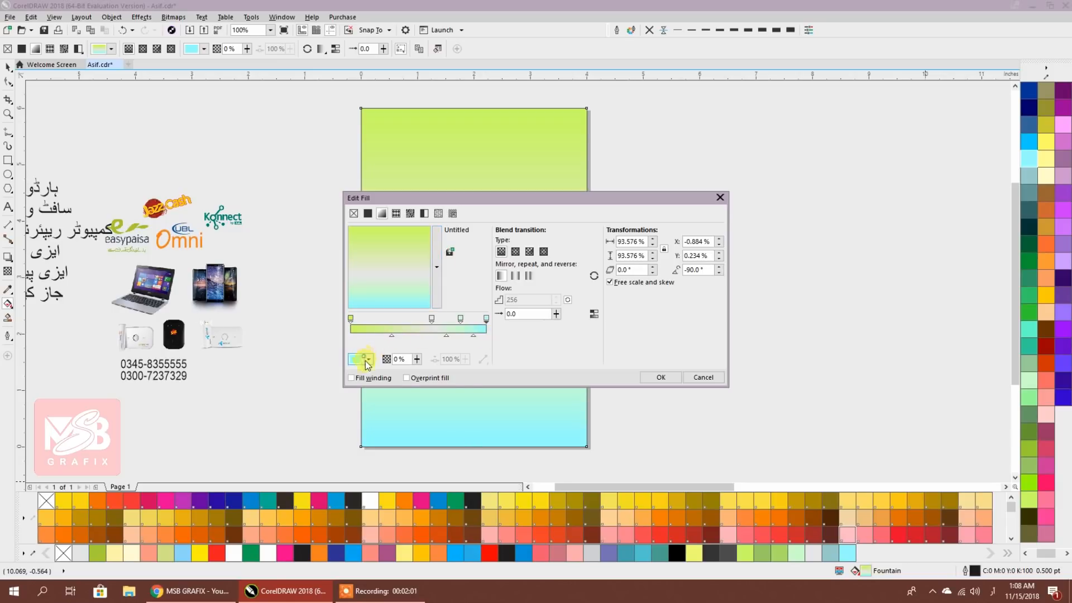
In Edit Fill, change the bottom node colour to the paler cyan #E5FFFF
click(360, 359)
click(370, 413)
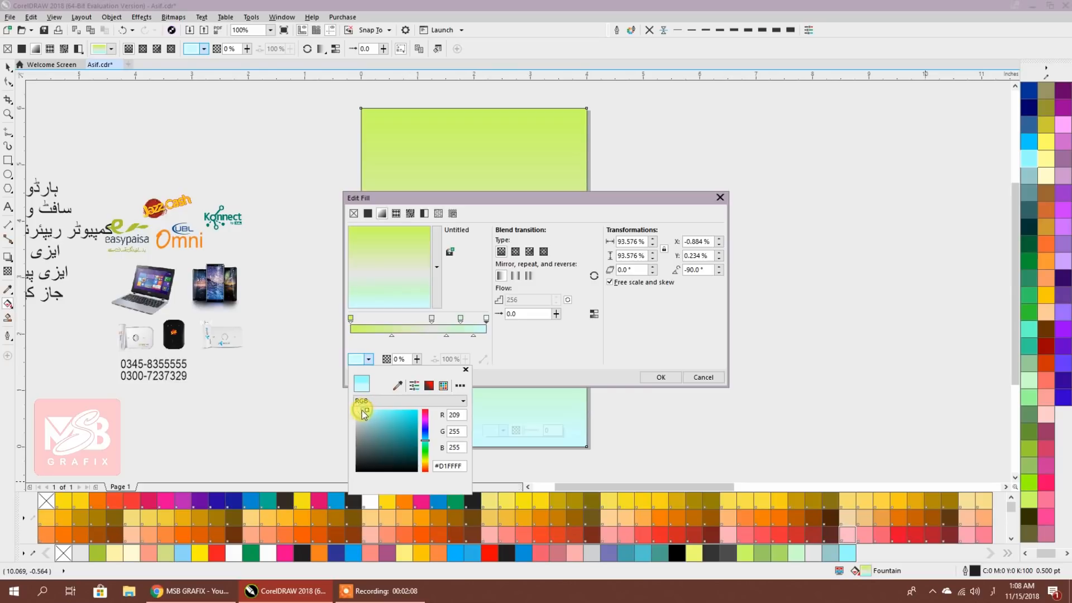
click(660, 377)
click(659, 377)
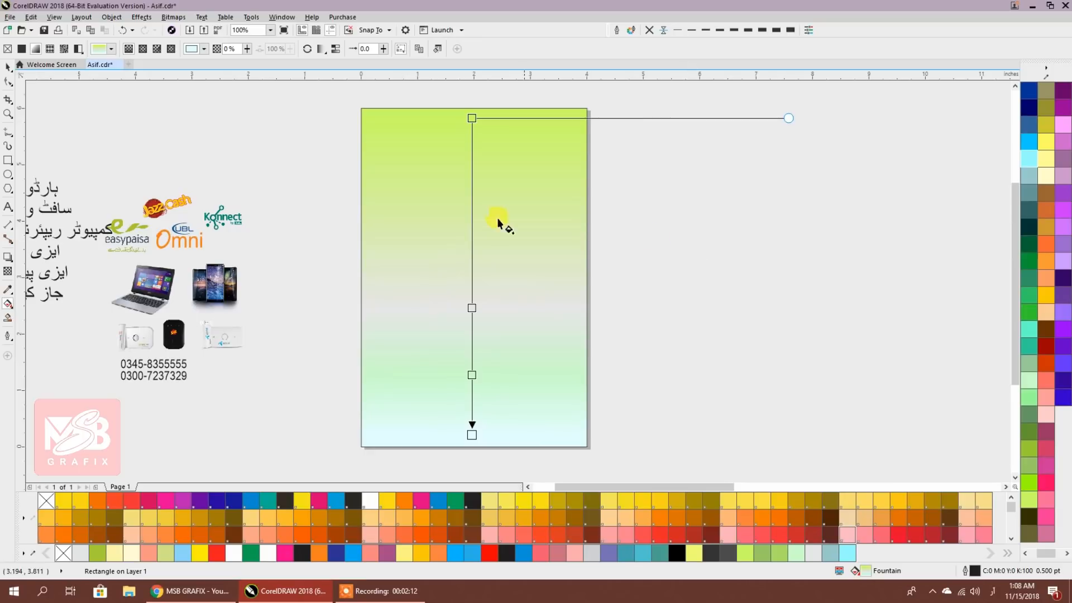
Recolour the top stop a faded green and the third stop pale yellow
click(471, 118)
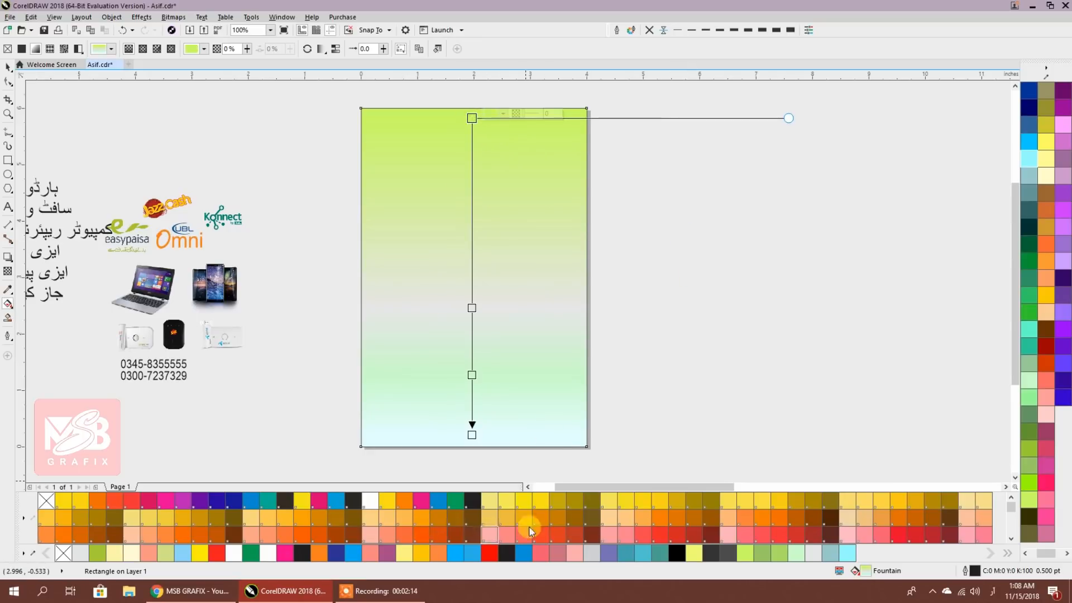
click(1028, 382)
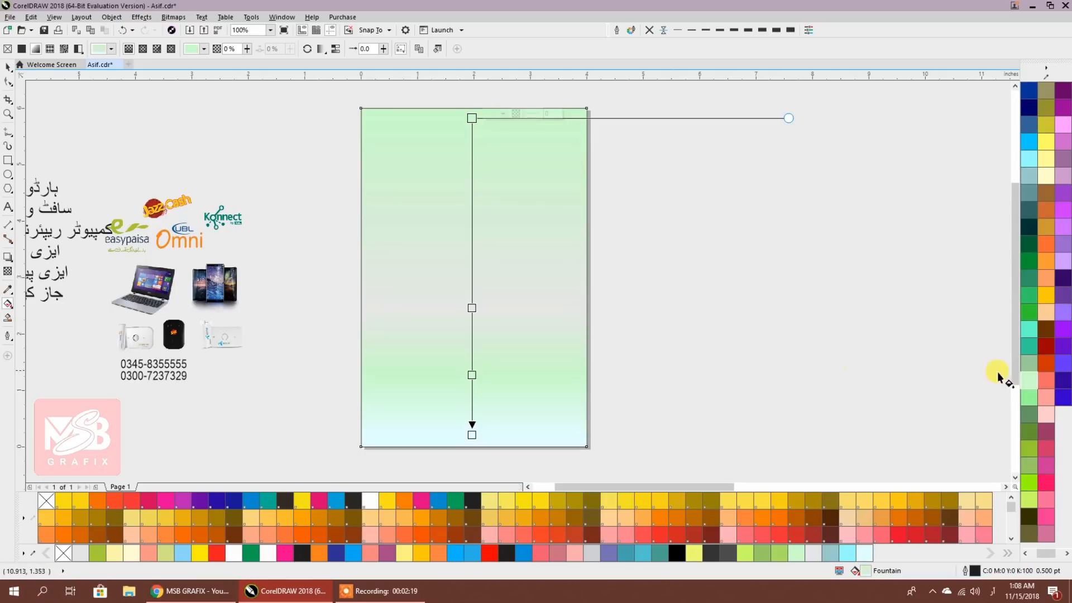
click(1025, 365)
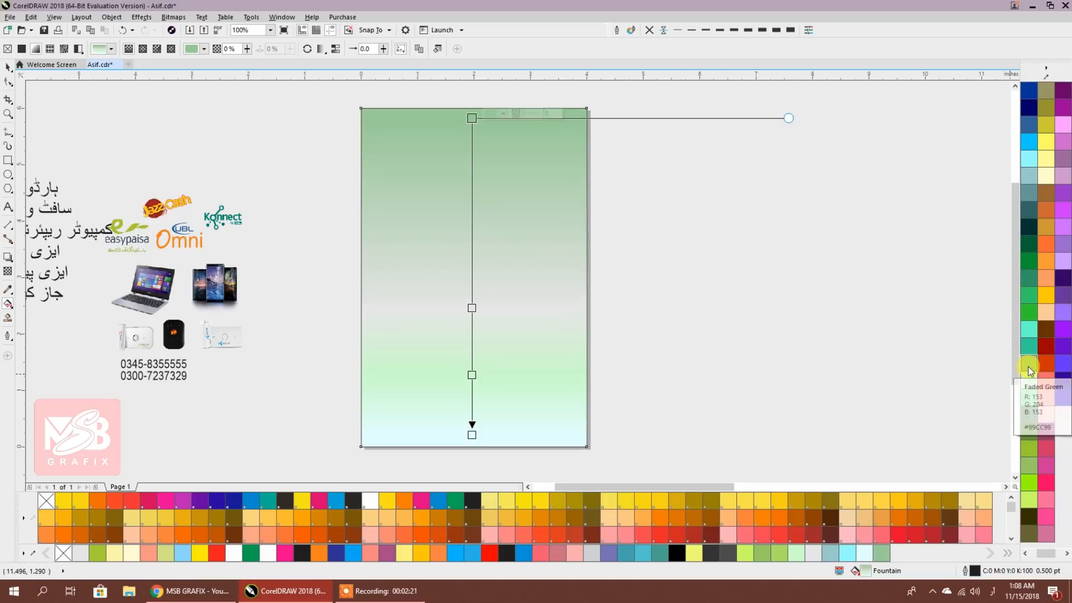
click(471, 374)
click(729, 500)
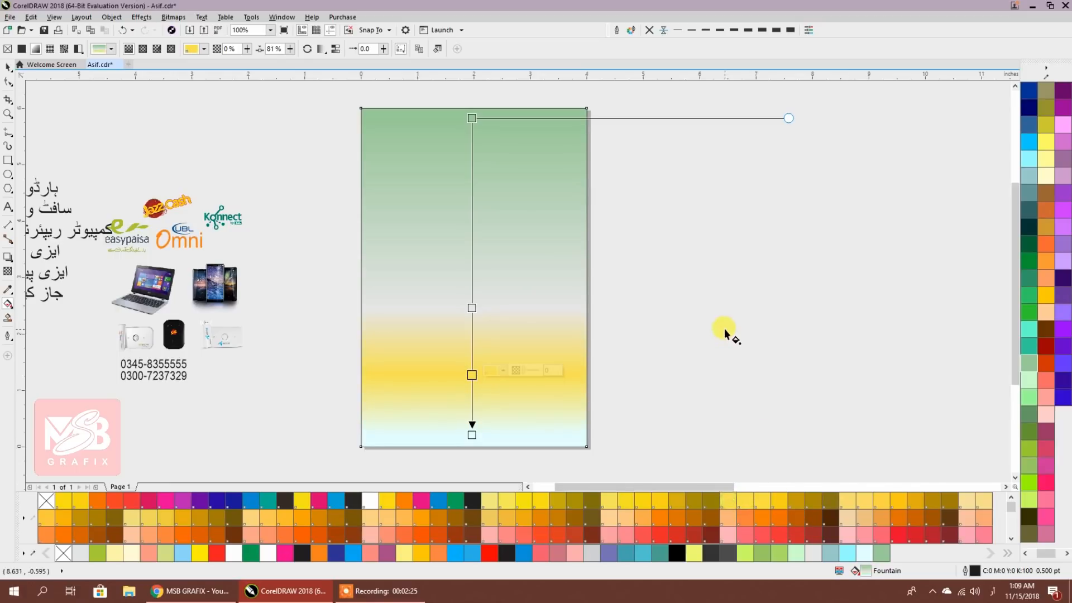
click(1046, 172)
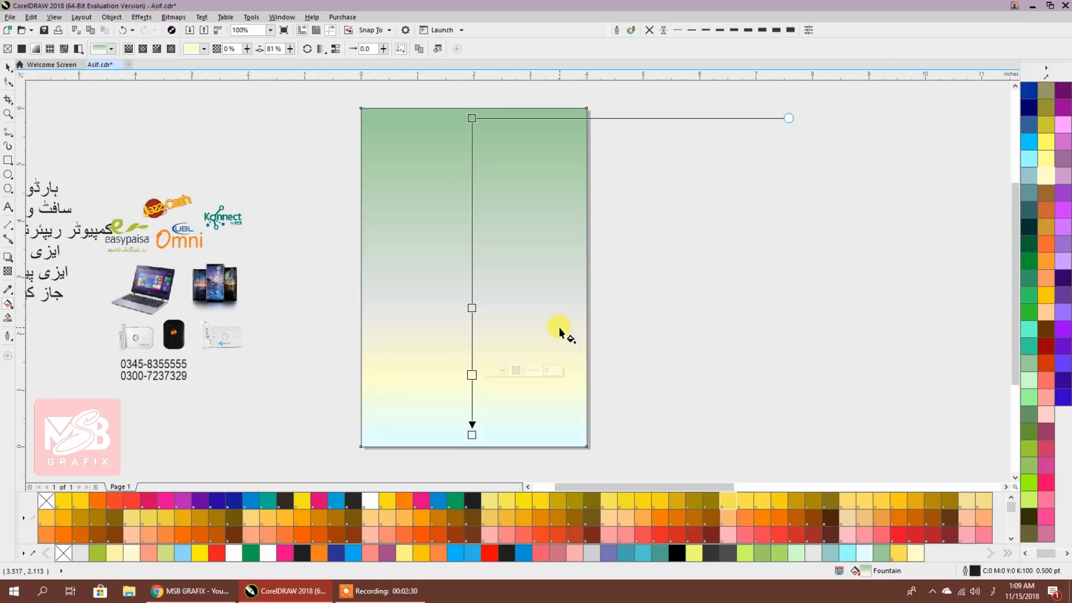
Change the top stop to a lighter shade of bright green
click(478, 119)
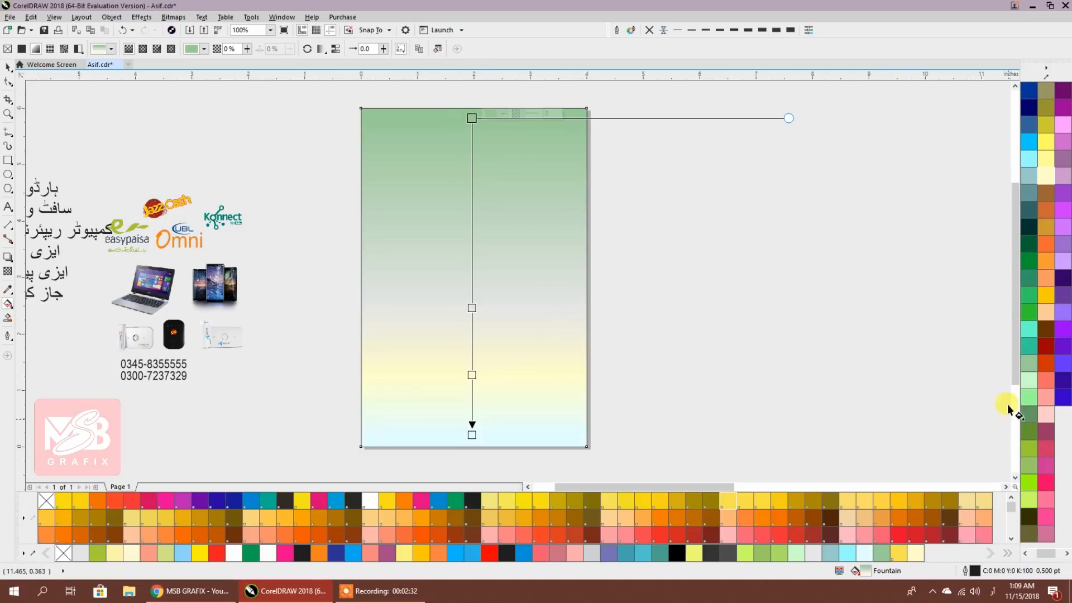
click(1032, 500)
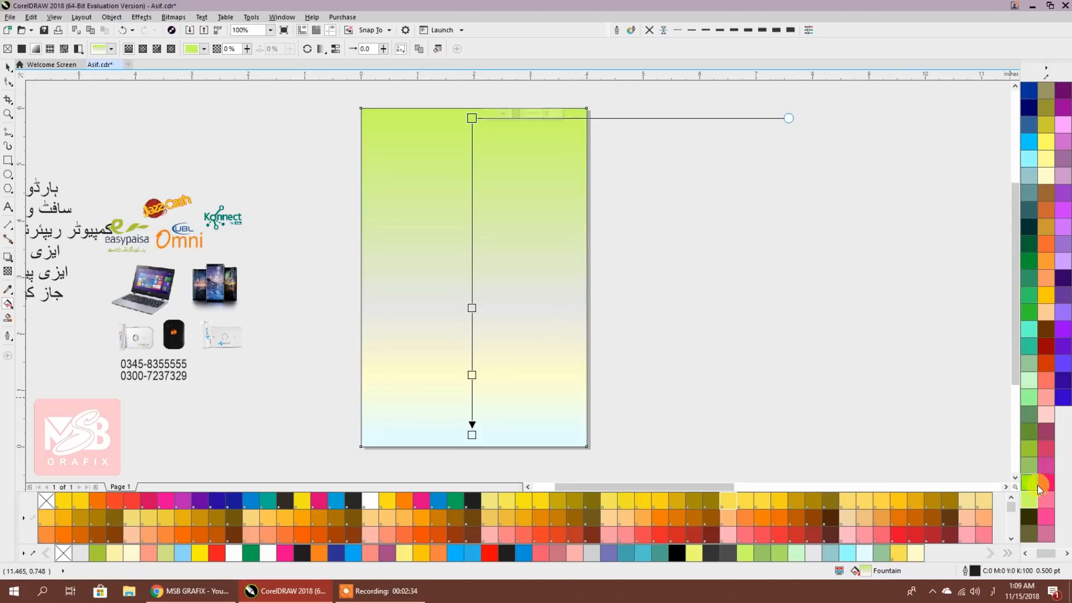
scroll(1046, 447, up, 5)
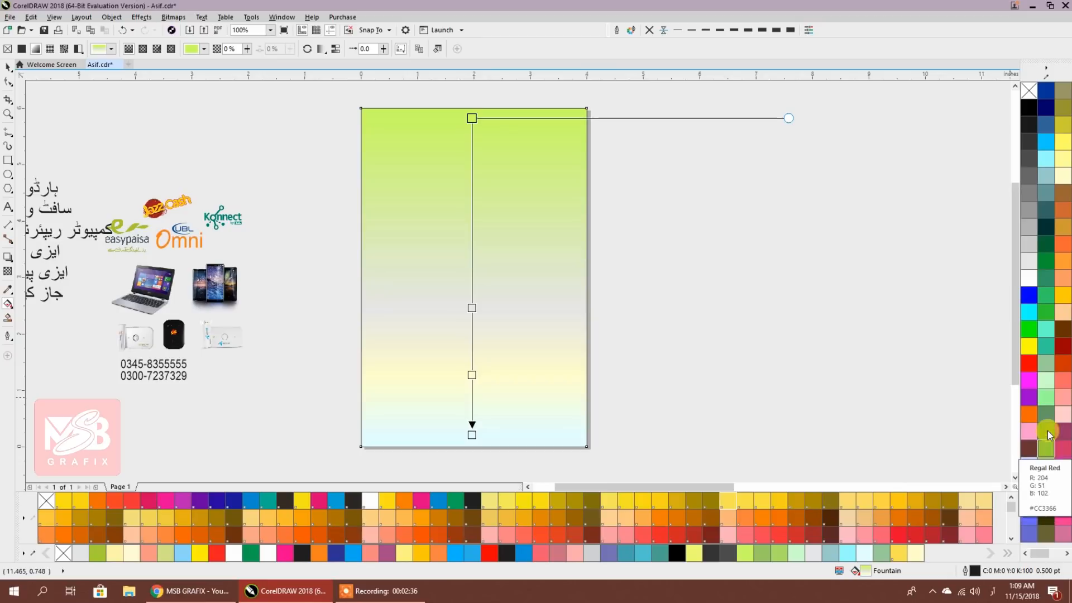
click(1027, 328)
drag(1026, 326, 978, 327)
drag(978, 367, 977, 369)
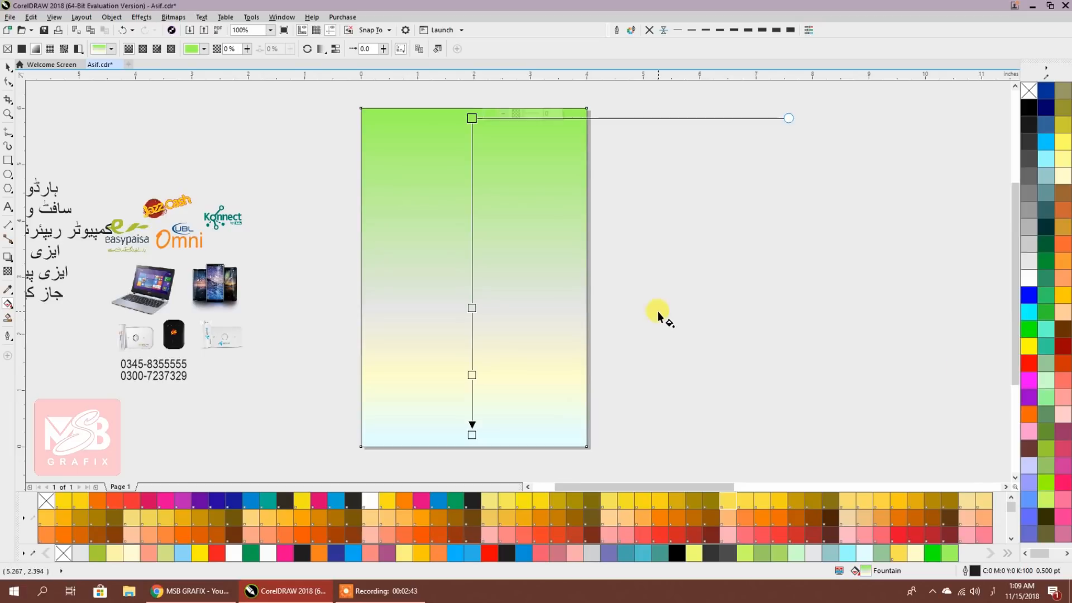
Close the detached RGB palette and open the CMYK Palette from the Window menu
click(8, 67)
click(294, 154)
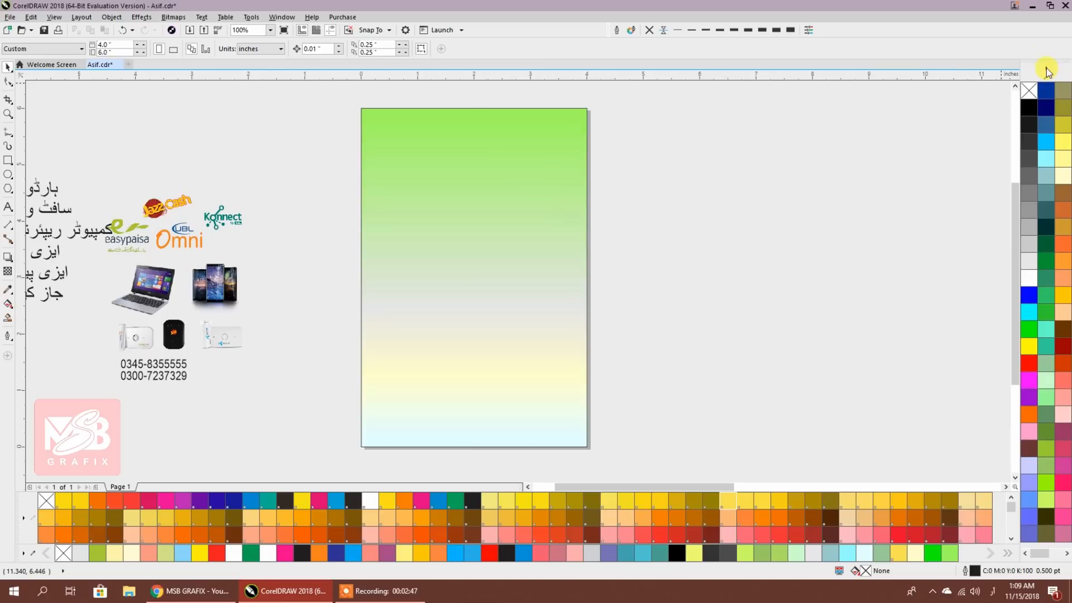
drag(1045, 60, 802, 81)
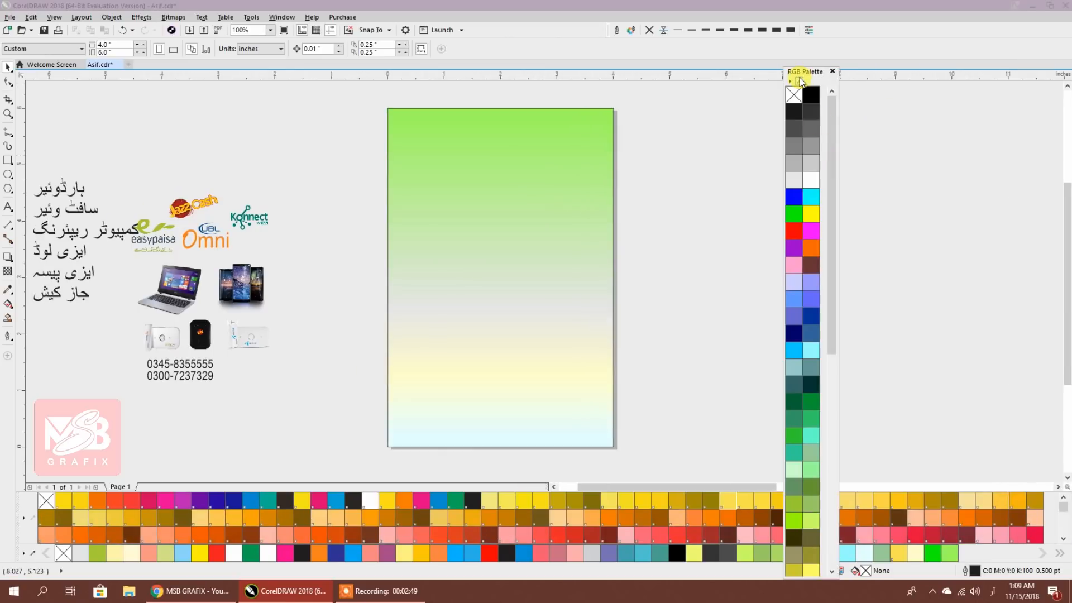
click(832, 71)
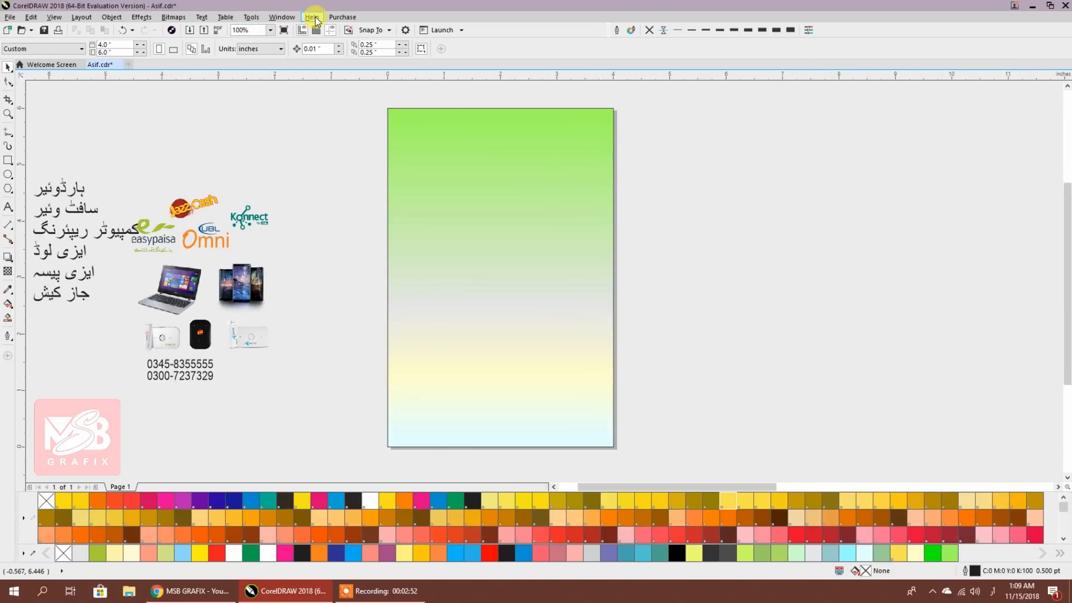
click(251, 18)
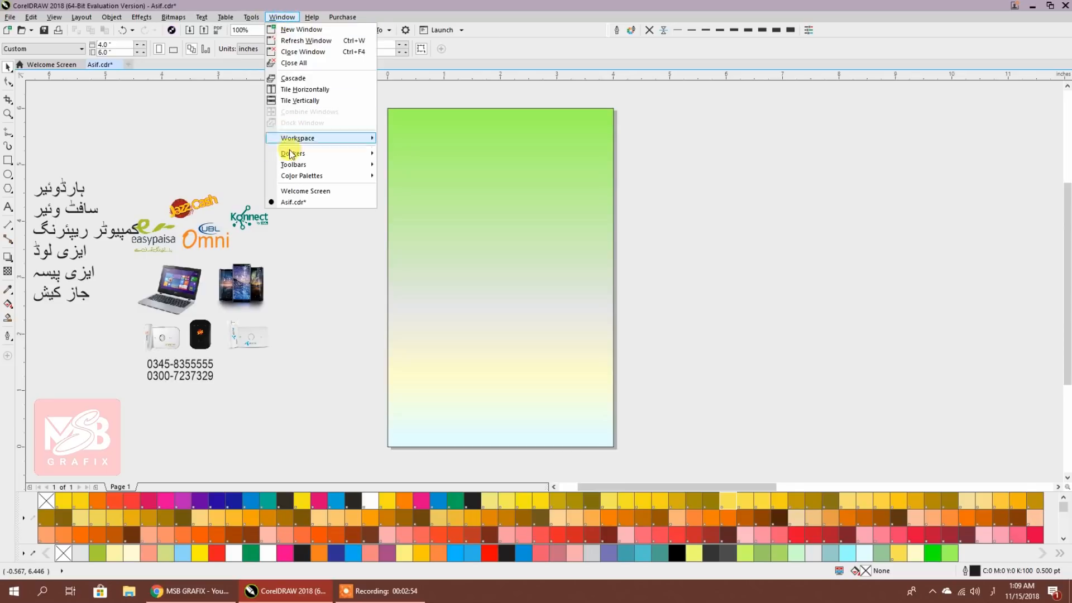
mouse_move(327, 176)
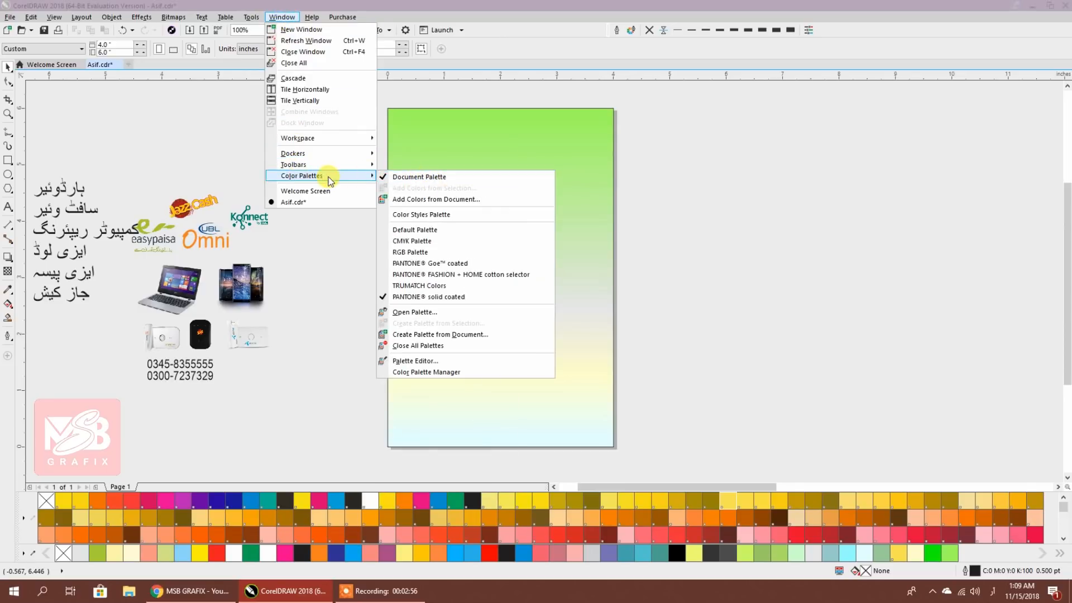
click(402, 243)
Dock the CMYK palette on the right and make the gradient's top stop a stronger olive green
drag(336, 374, 1065, 232)
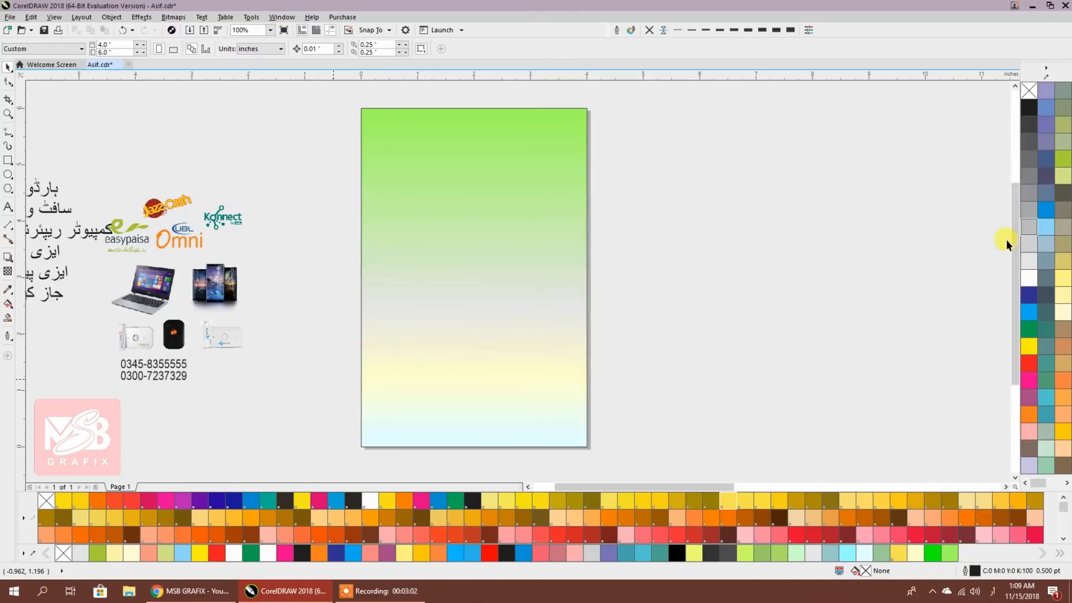
click(492, 249)
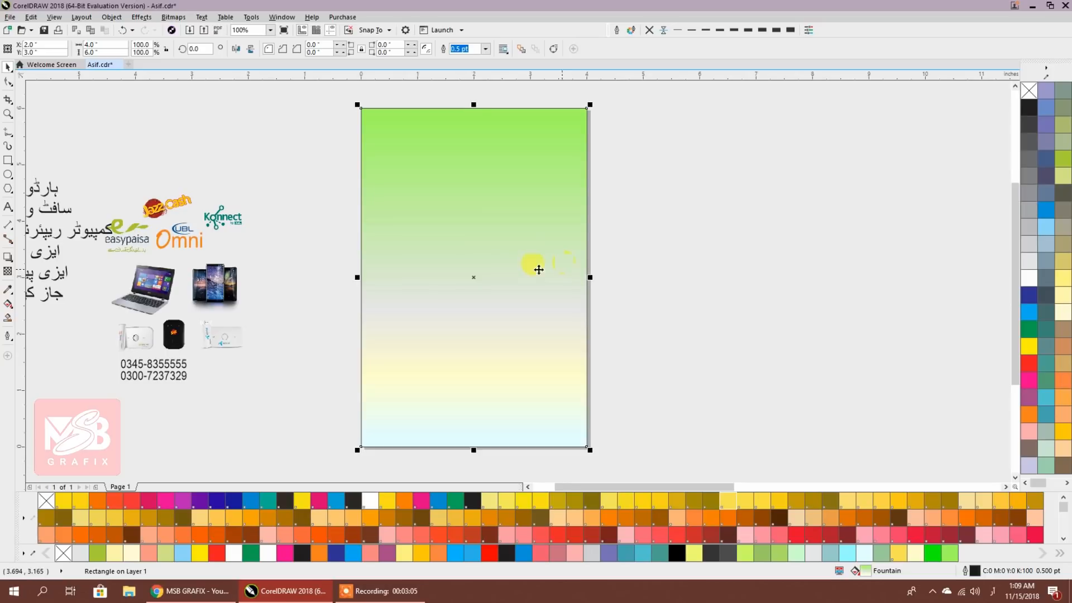
click(7, 304)
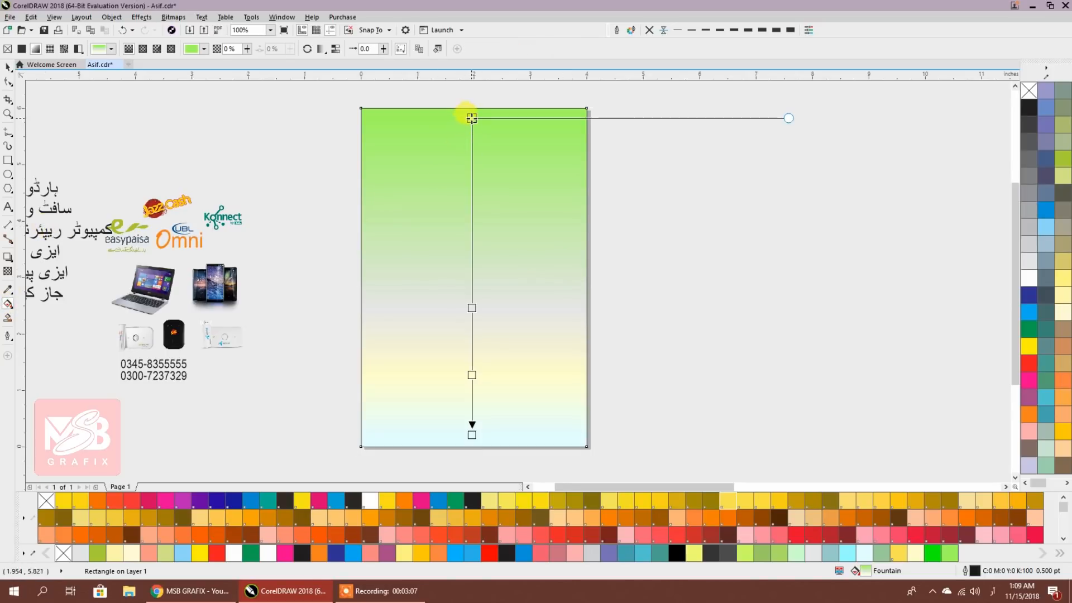
click(471, 118)
click(1062, 177)
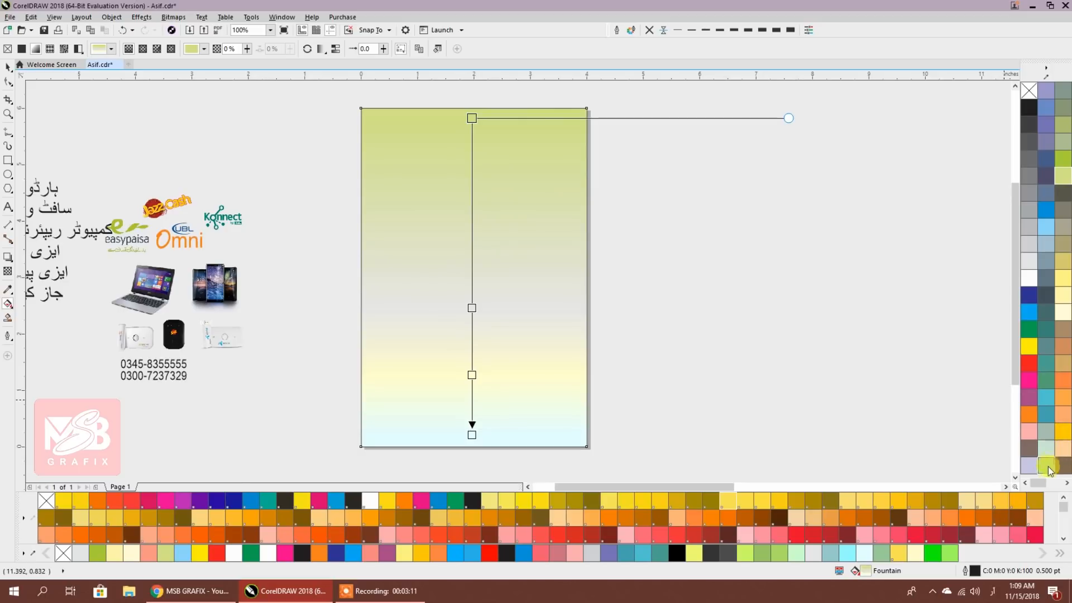
scroll(1044, 452, down, 2)
click(1029, 162)
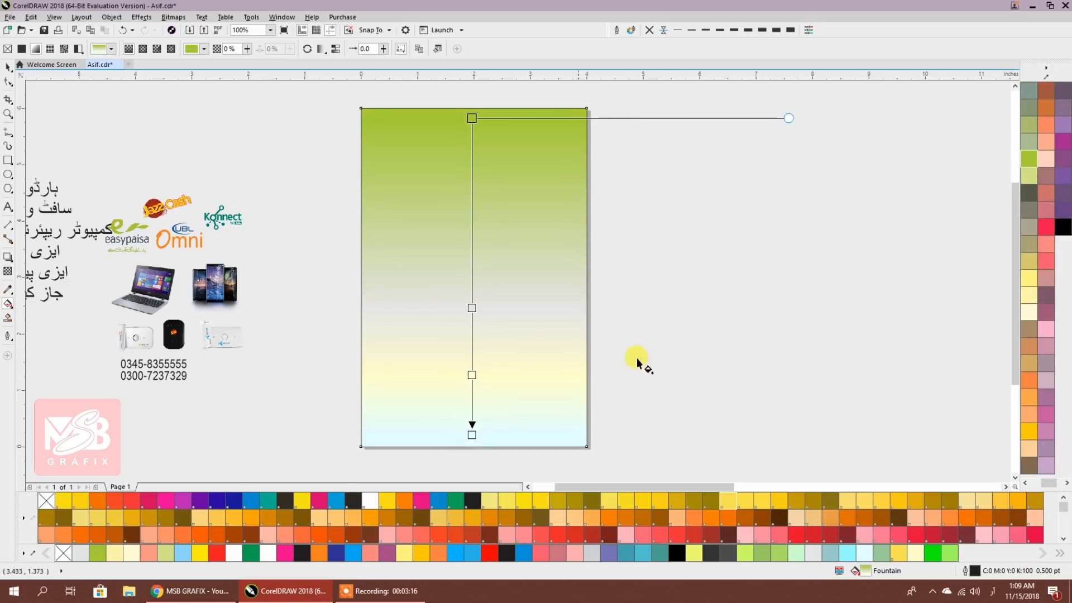
Move the middle and pale yellow stops upward and make the bottom stop light mint
drag(472, 306, 472, 276)
click(471, 378)
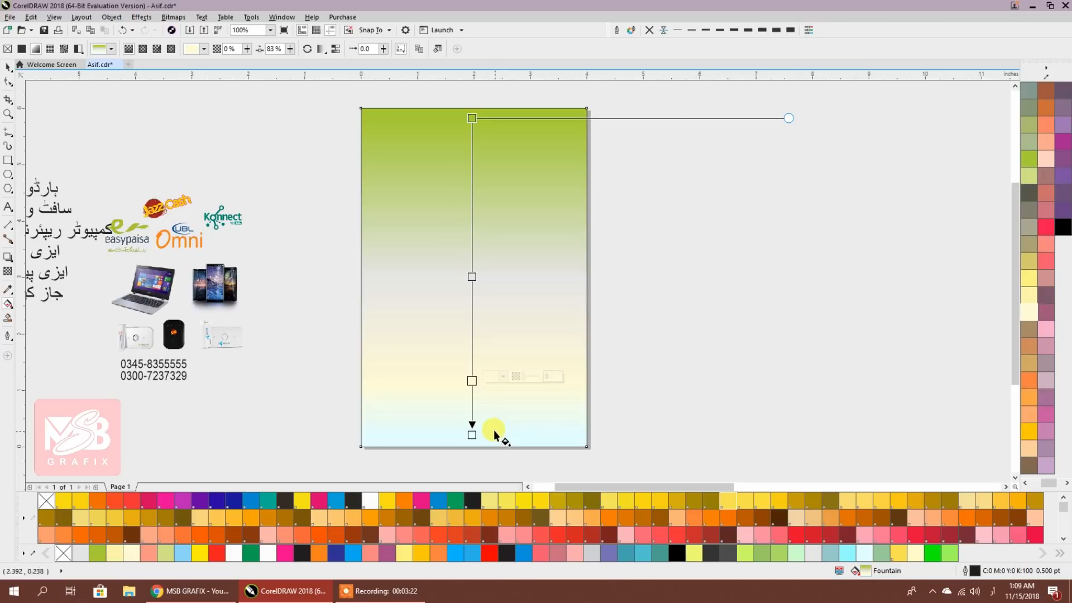
click(472, 434)
scroll(1036, 302, up, 2)
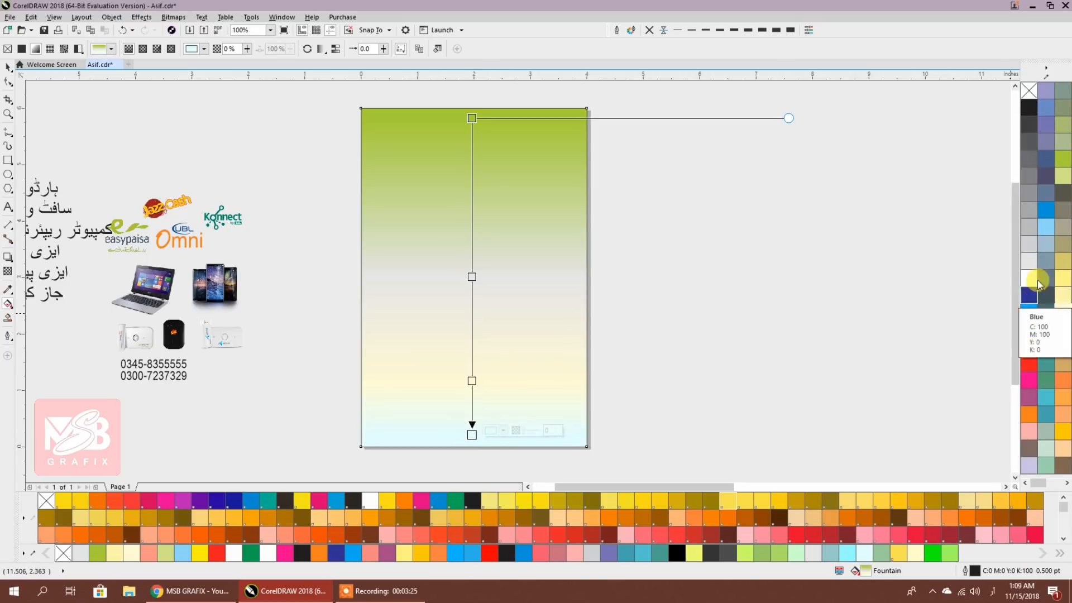
click(1046, 450)
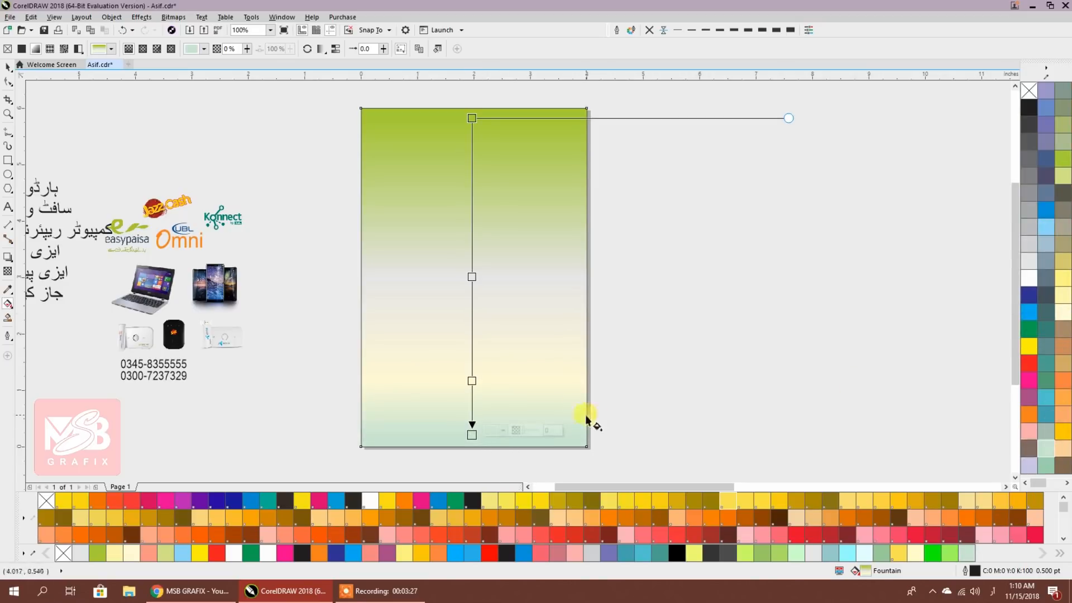
drag(470, 379, 477, 363)
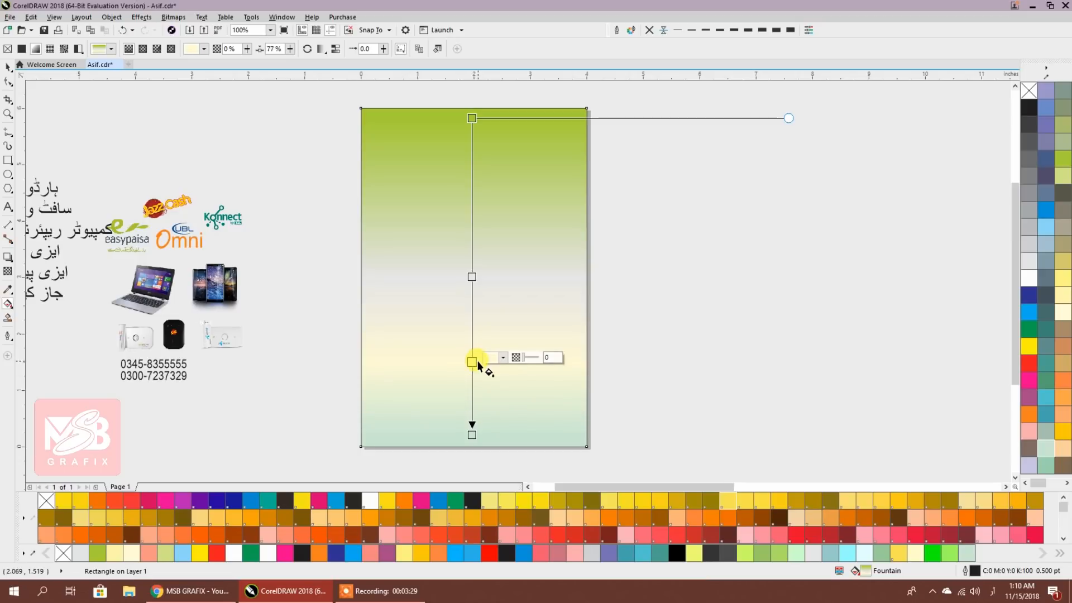
click(8, 67)
click(279, 167)
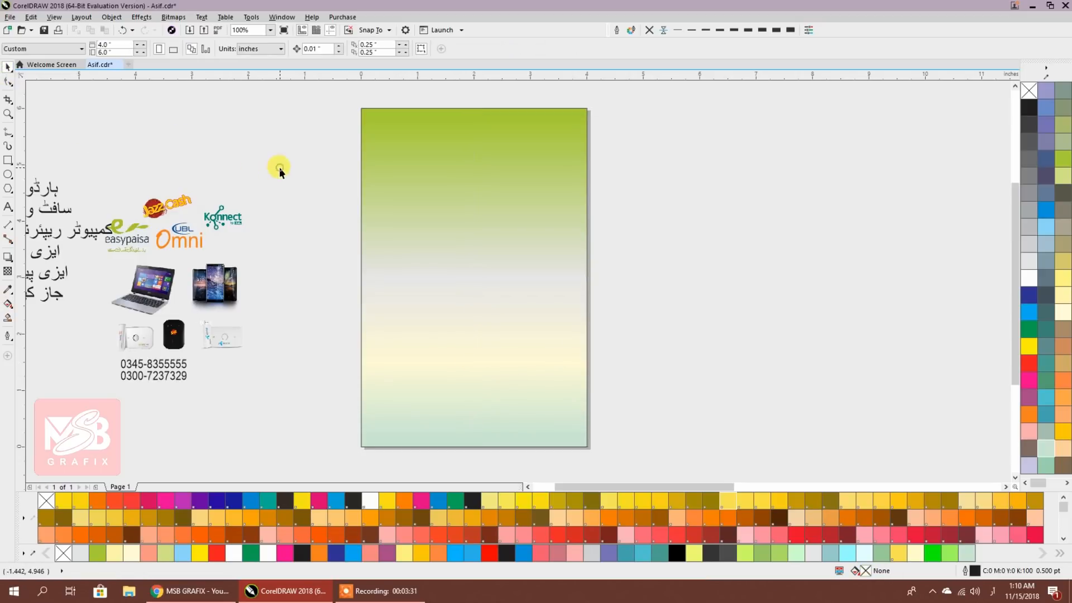
Type the Urdu shop title آصف موبائل سنٹر beside the page and select it
scroll(391, 185, down, 2)
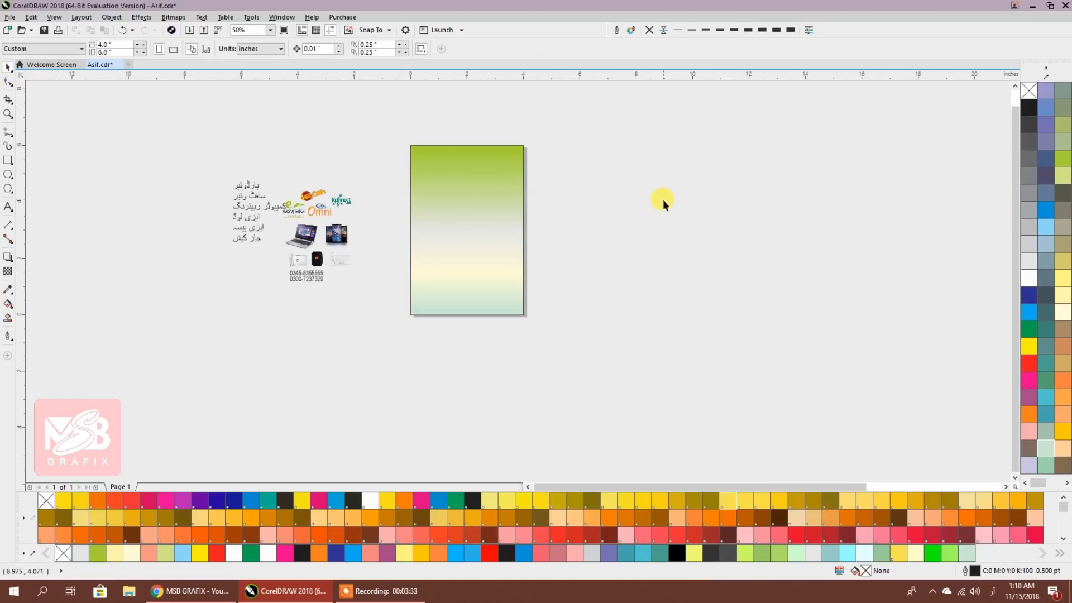
scroll(662, 200, down, 1)
scroll(457, 221, up, 4)
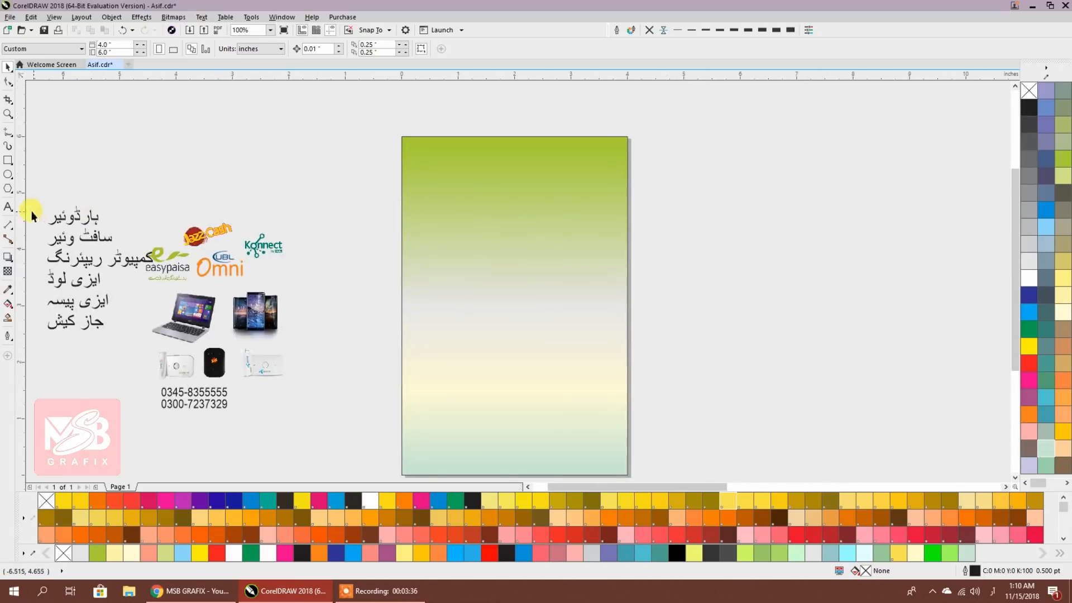
click(8, 206)
click(764, 197)
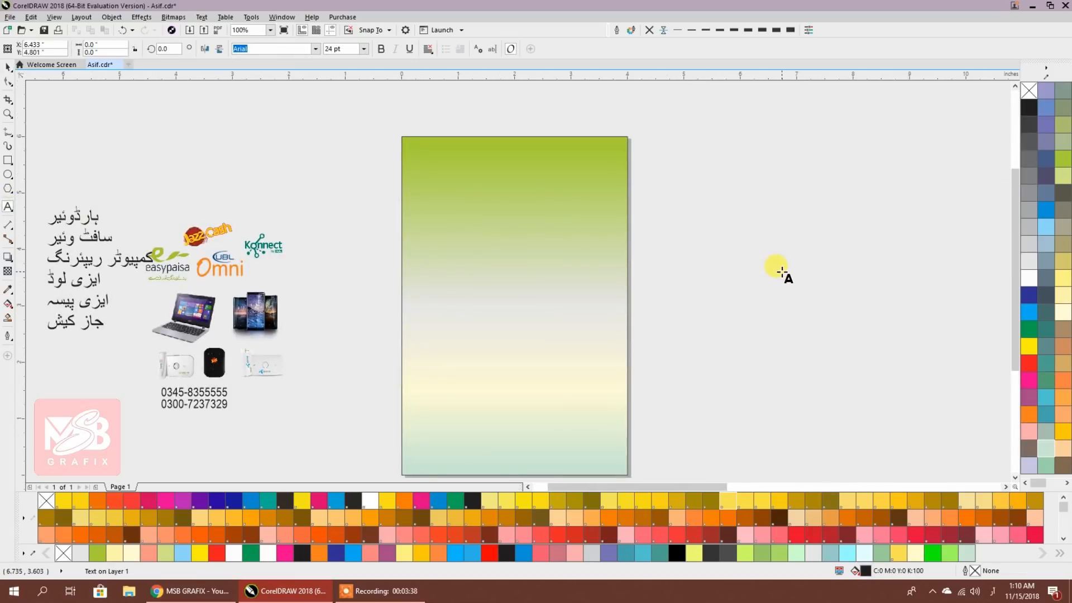
click(992, 591)
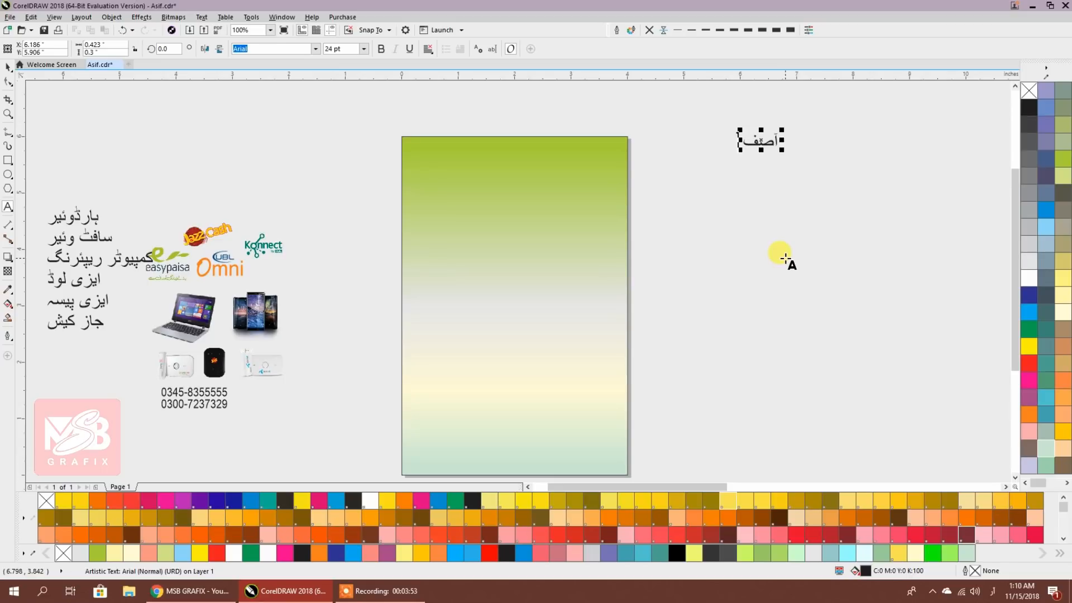
text(ائل س)
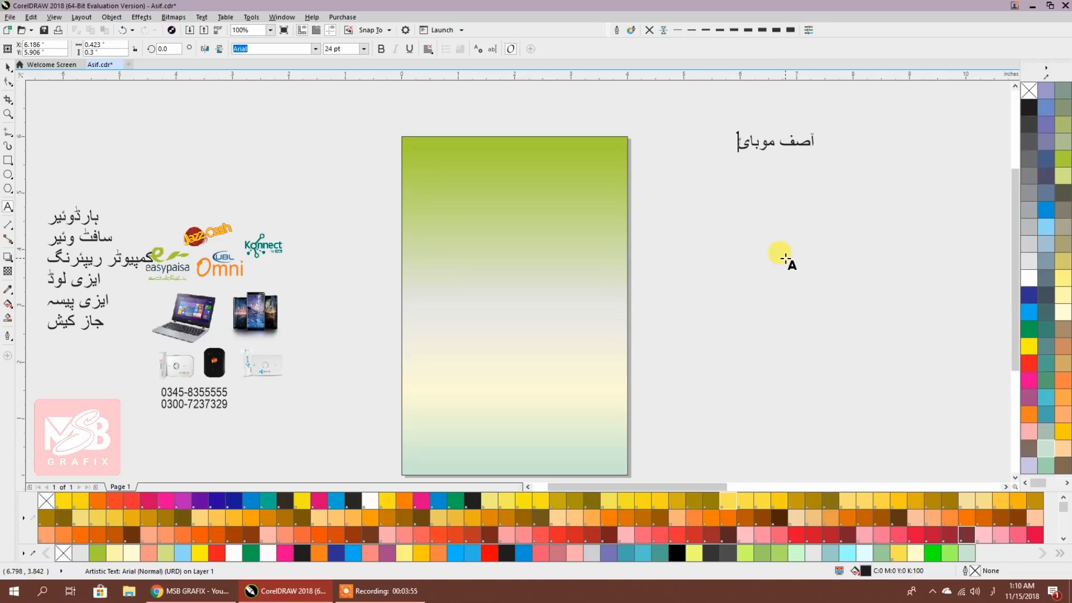
text(نٹر)
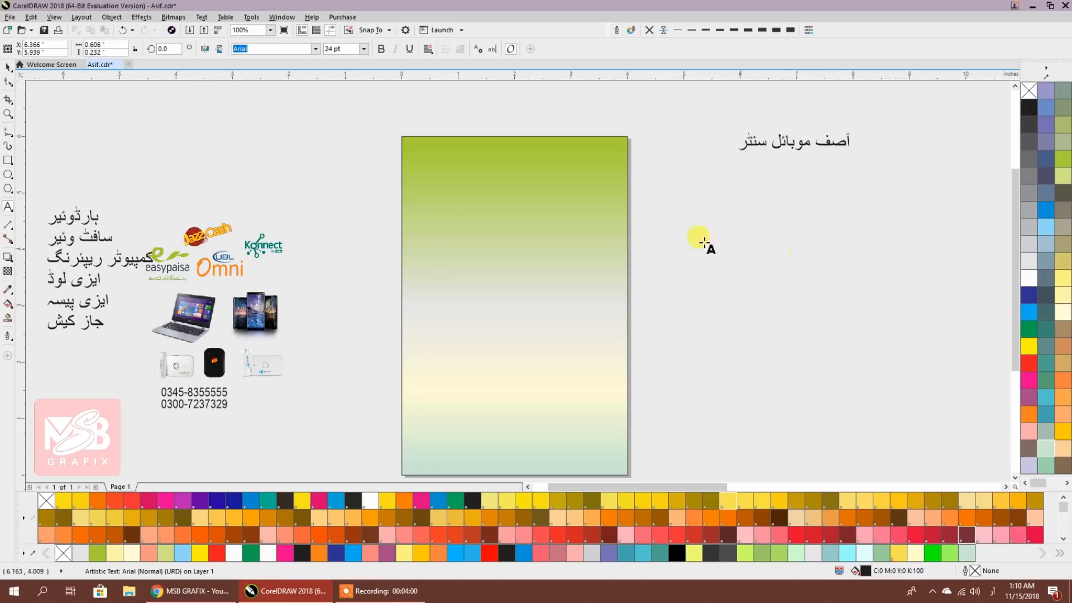
key(ctrl+space)
click(10, 69)
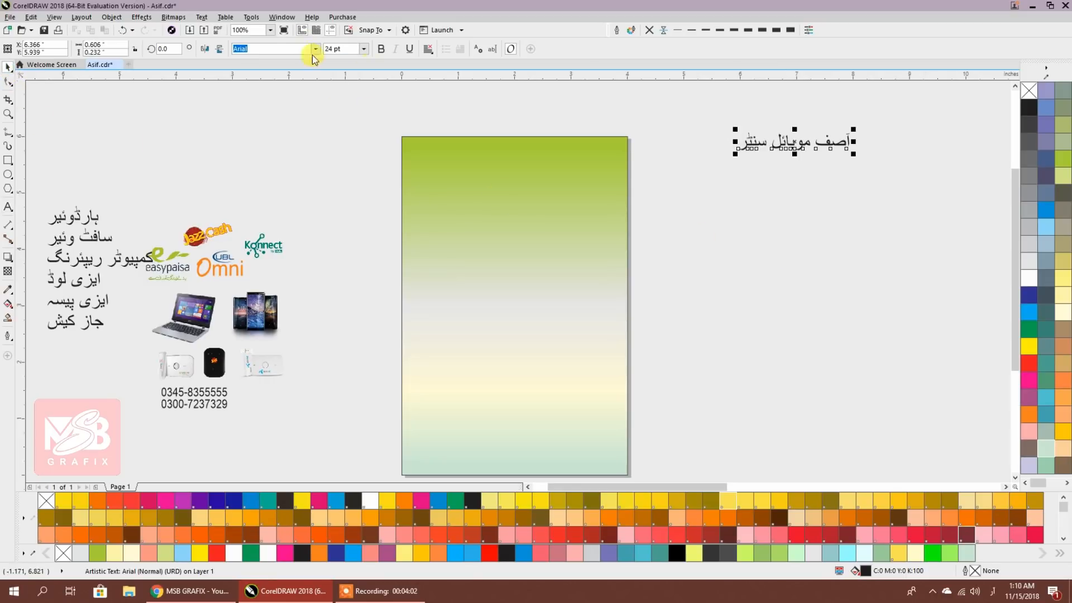
click(315, 50)
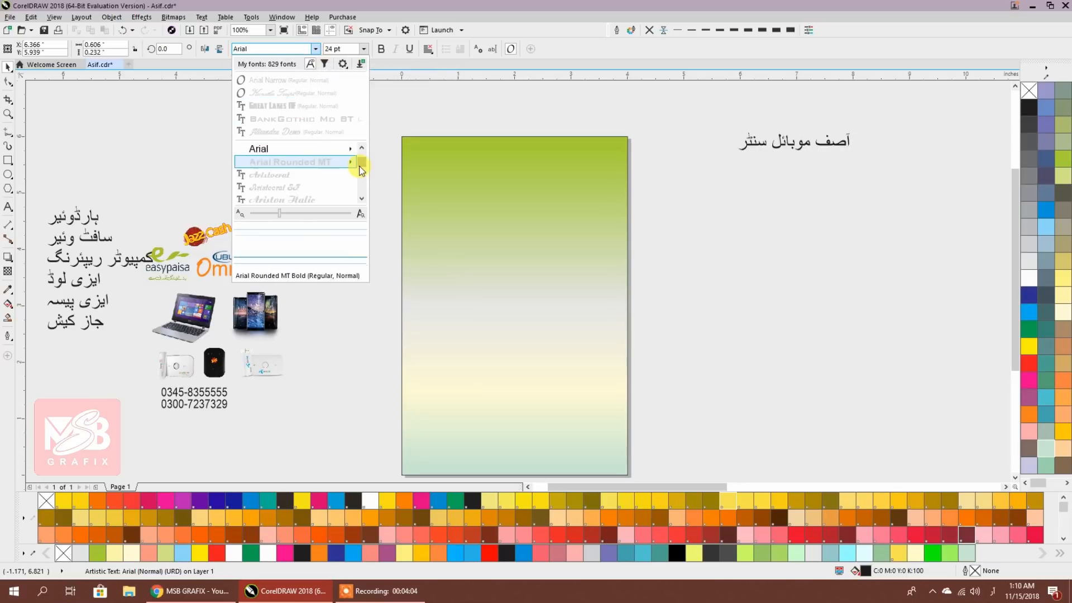
scroll(346, 157, up, 5)
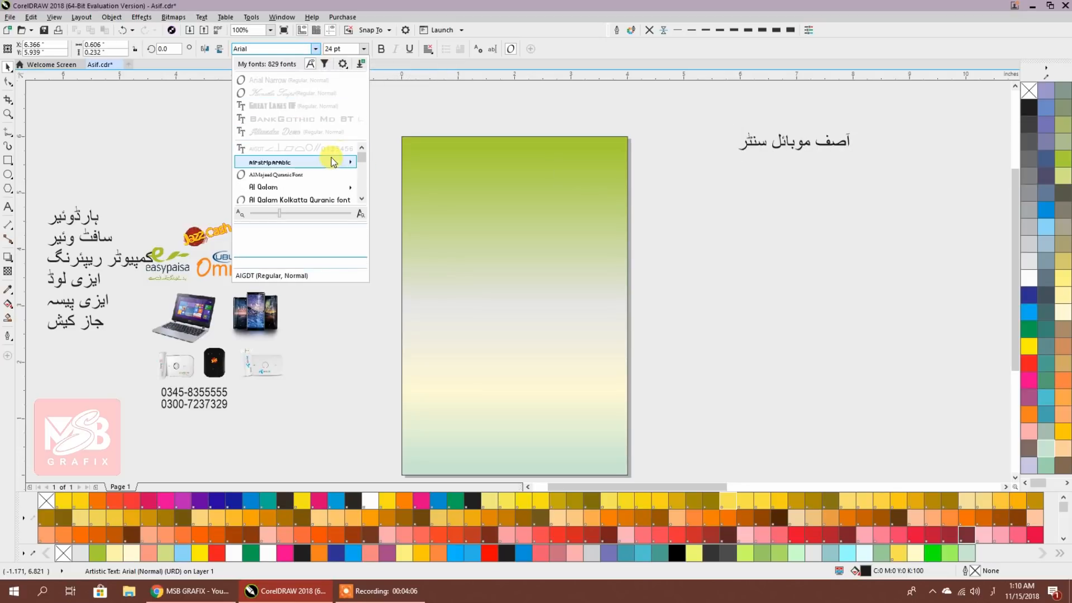
mouse_move(309, 164)
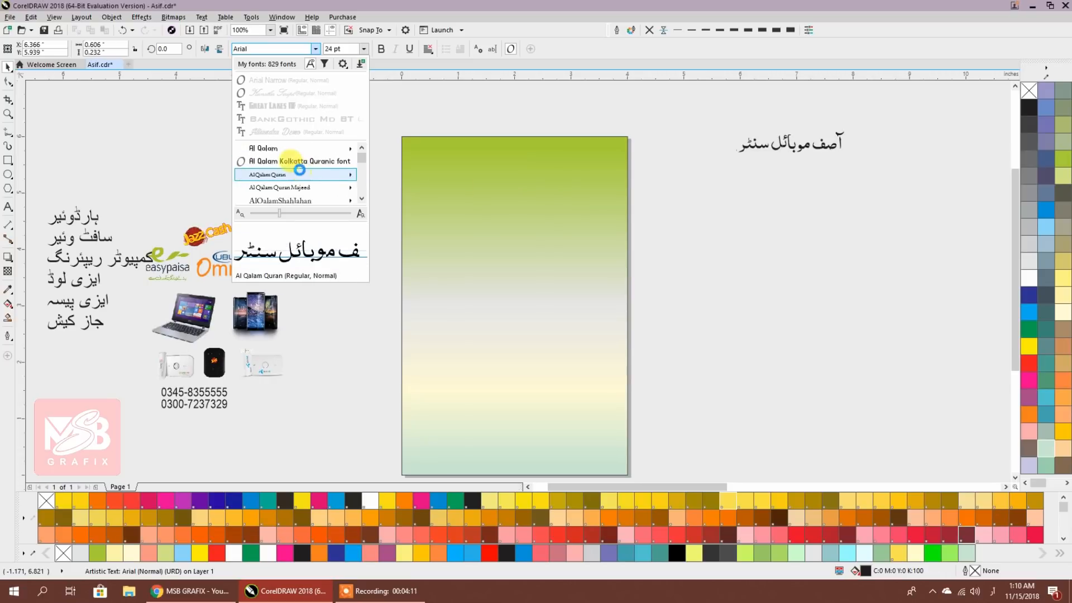
scroll(290, 184, down, 3)
scroll(290, 178, up, 3)
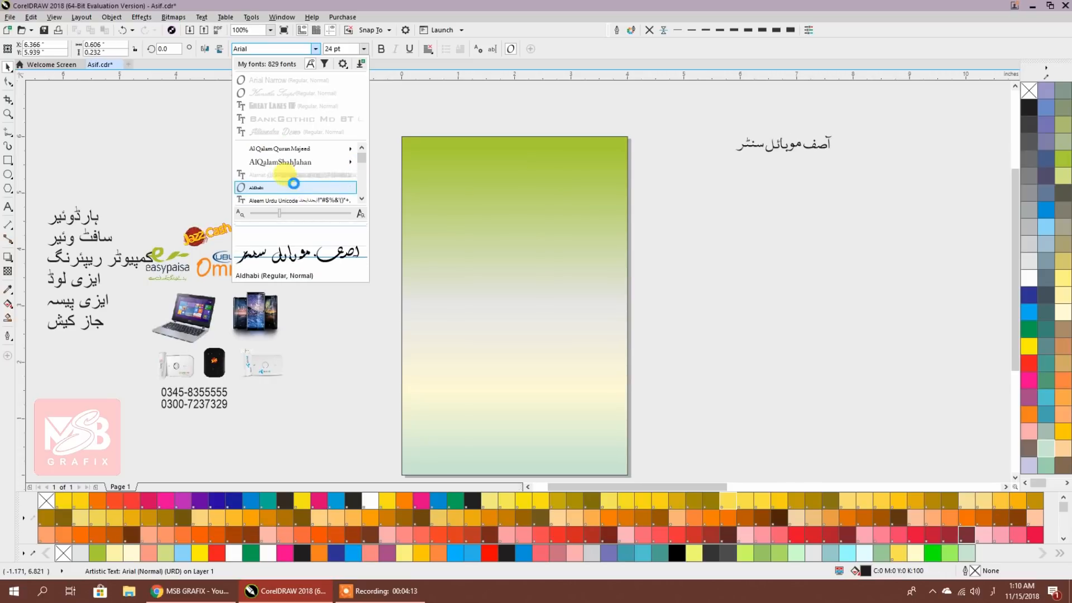
scroll(296, 167, down, 3)
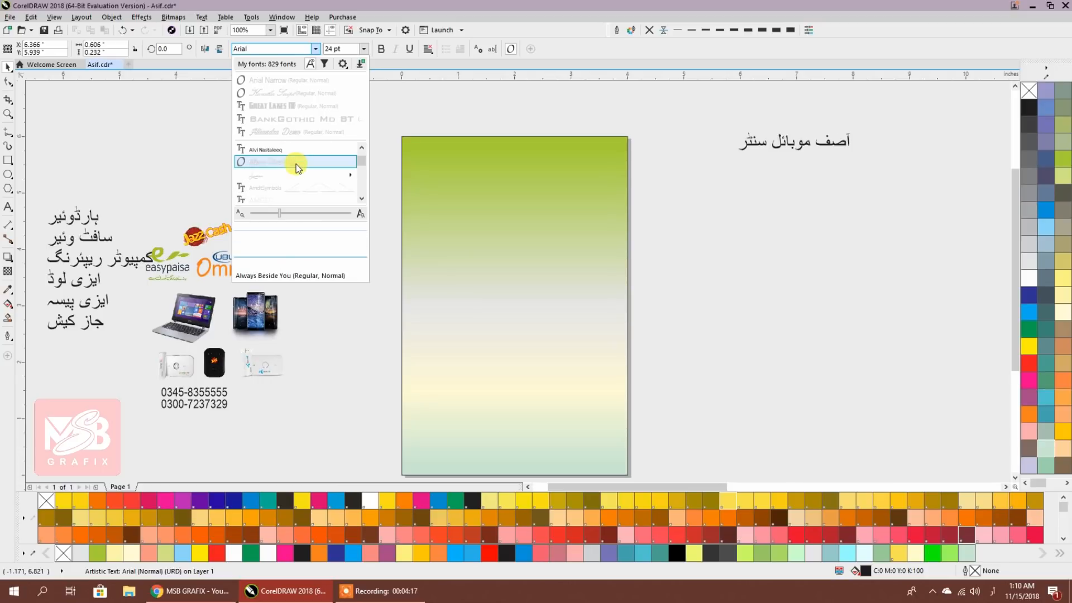
scroll(294, 165, down, 4)
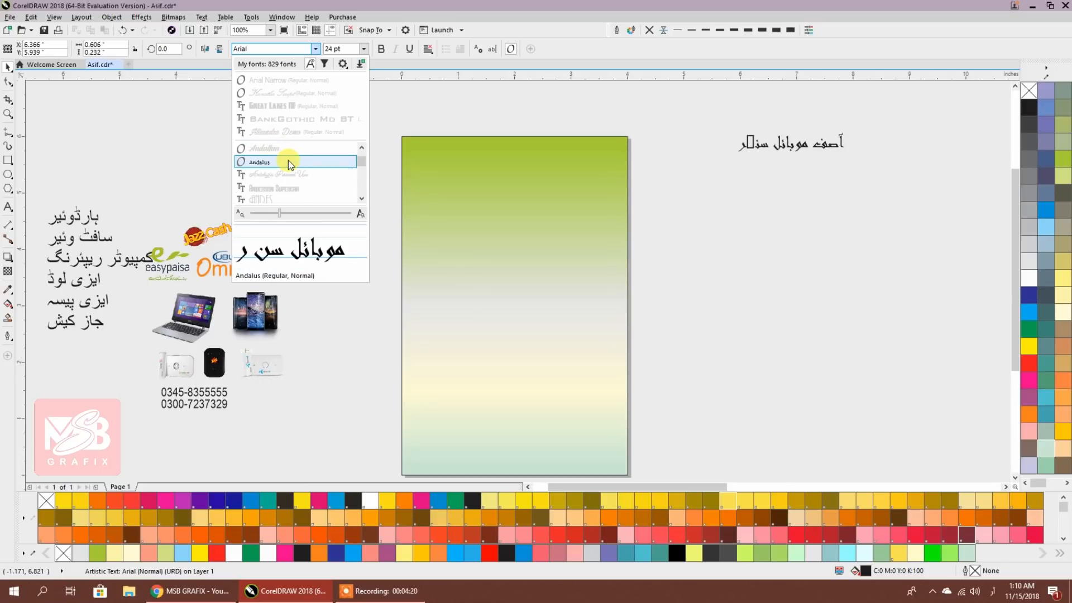
scroll(288, 161, down, 2)
scroll(286, 154, down, 3)
scroll(294, 173, down, 6)
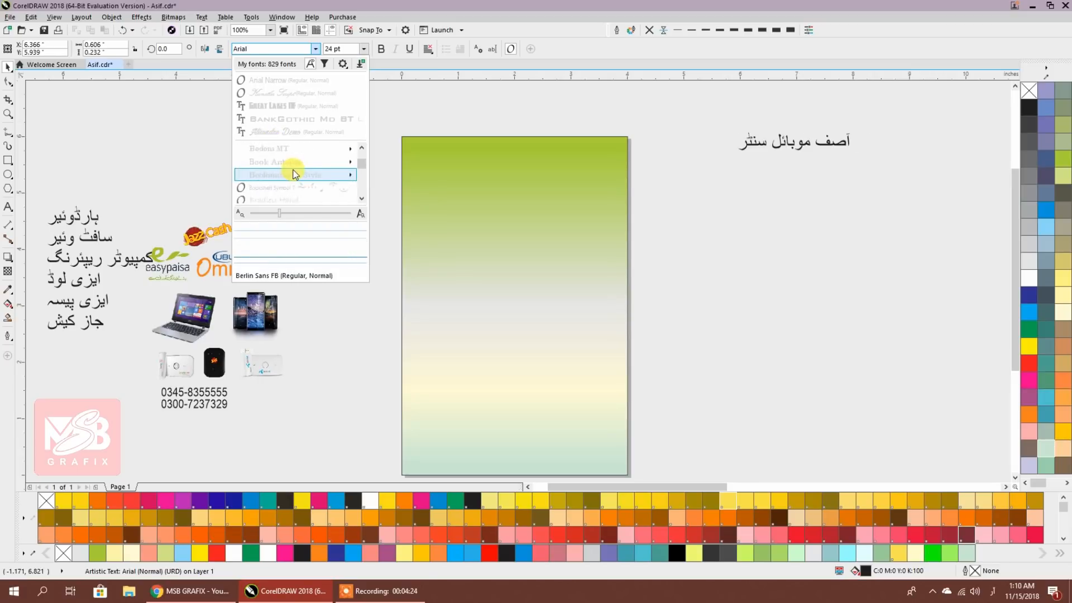
scroll(294, 173, down, 8)
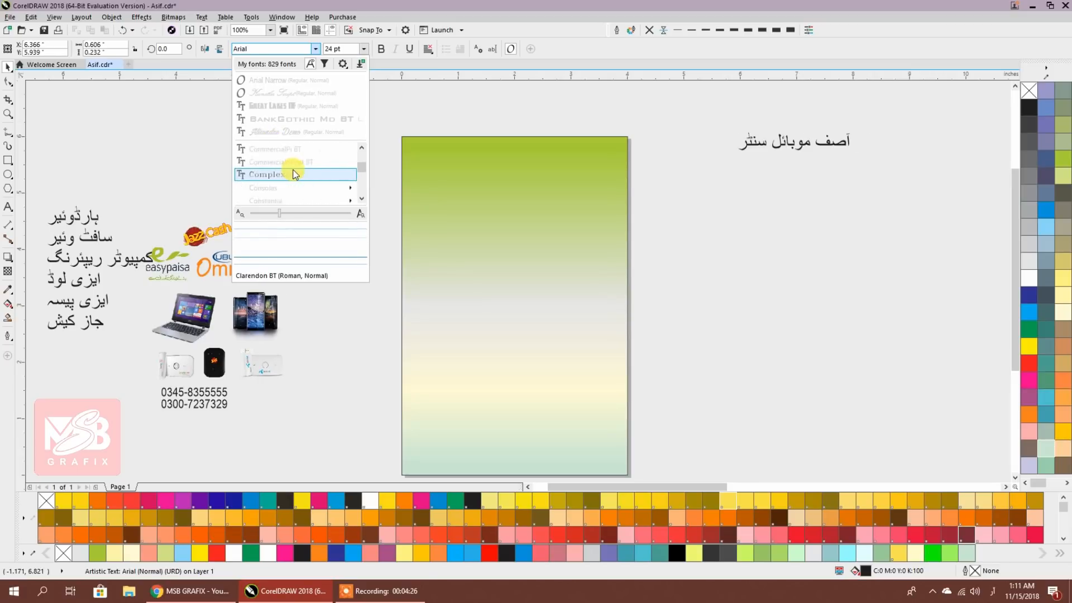
scroll(290, 168, up, 5)
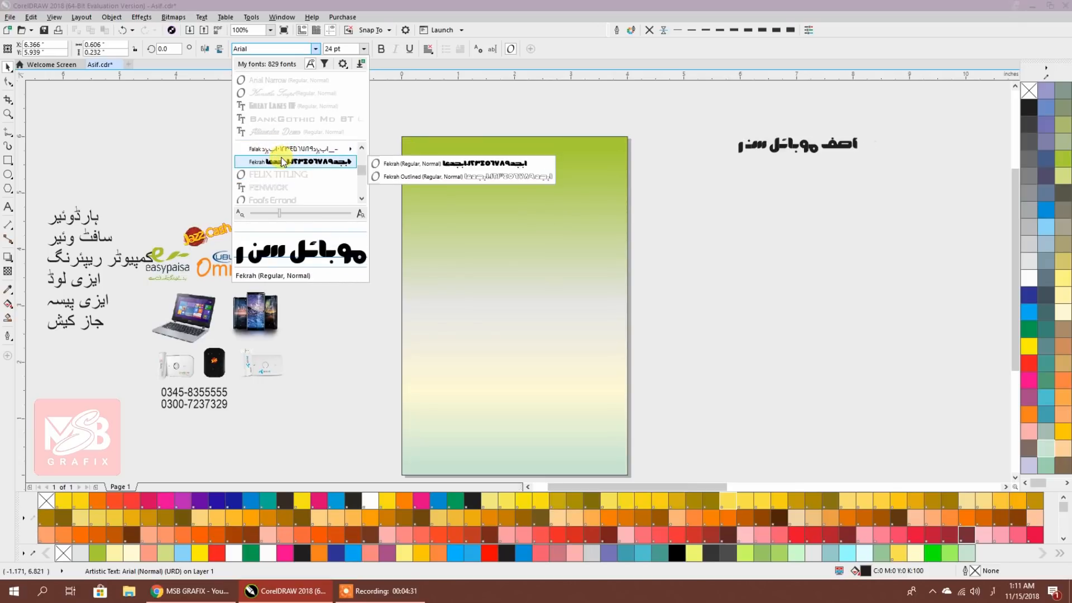
scroll(276, 170, up, 3)
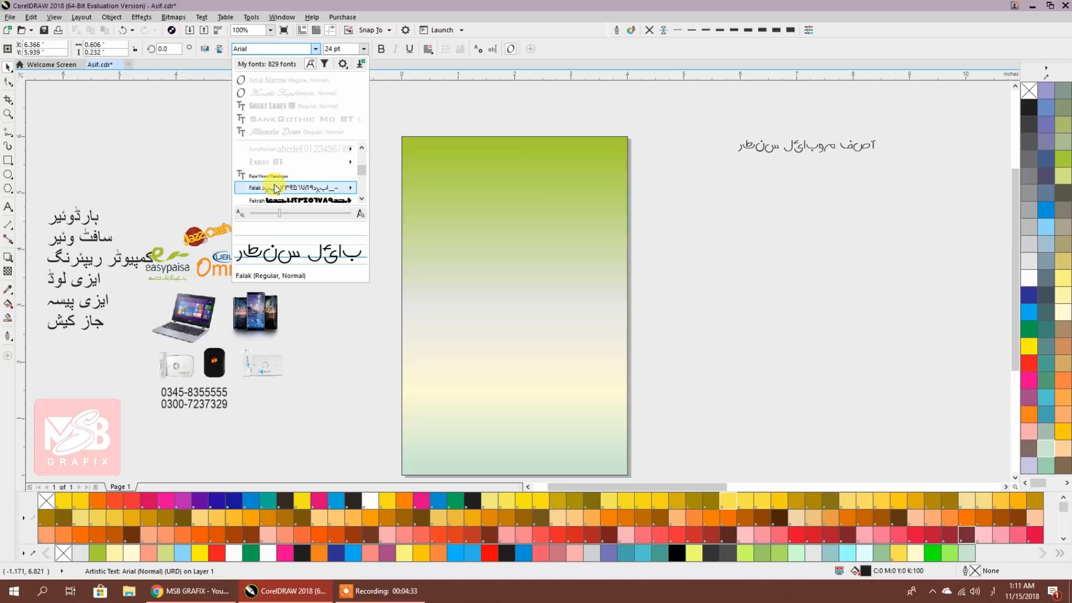
scroll(274, 180, up, 10)
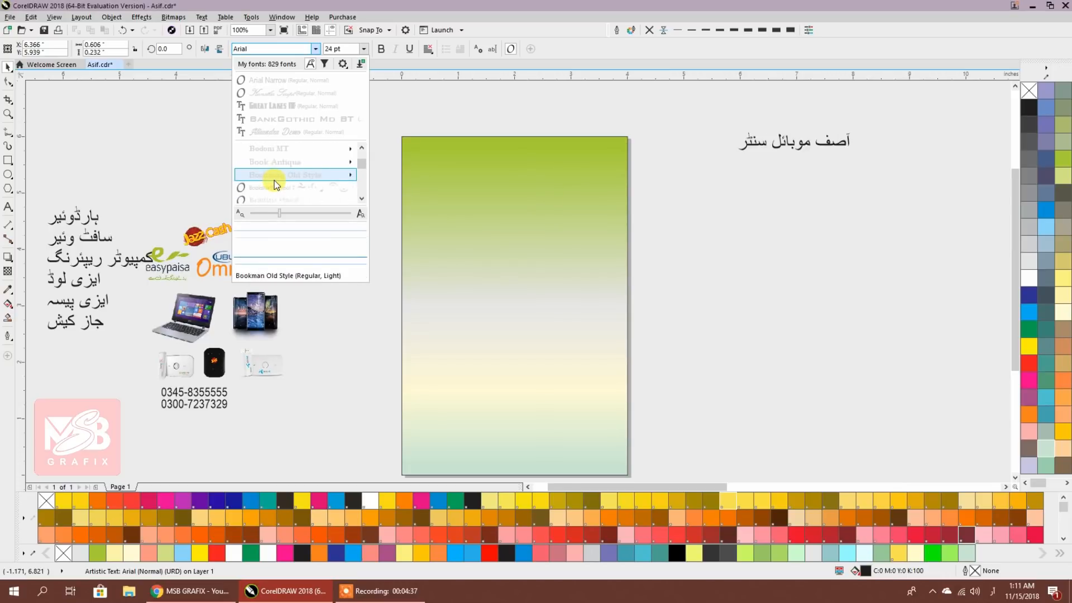
key(super)
click(347, 168)
key(super+space)
Set the Urdu title's font to Sulus Unicode
click(744, 139)
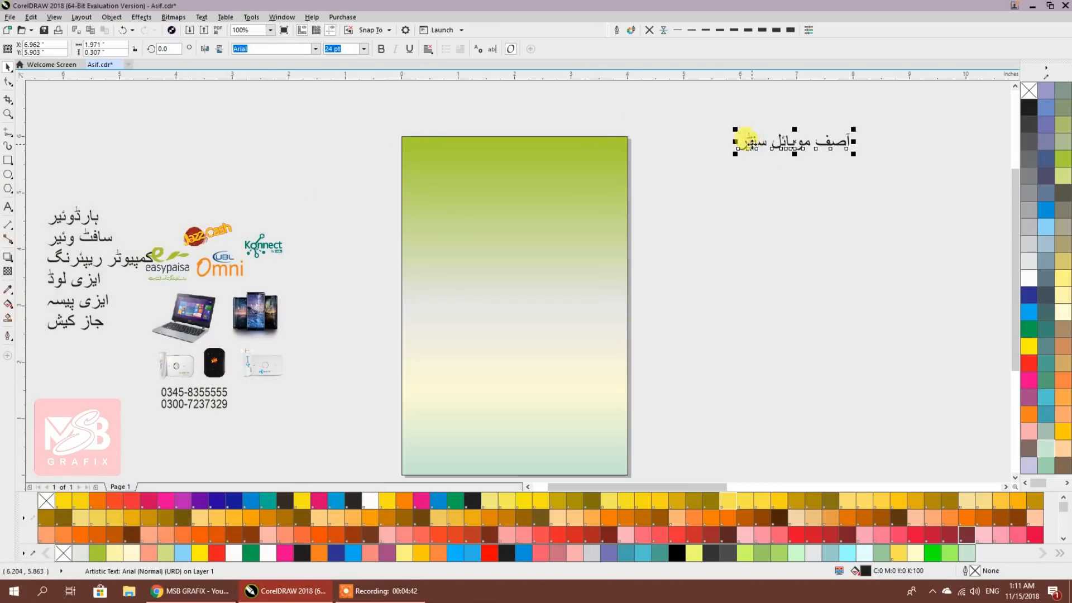
key(a)
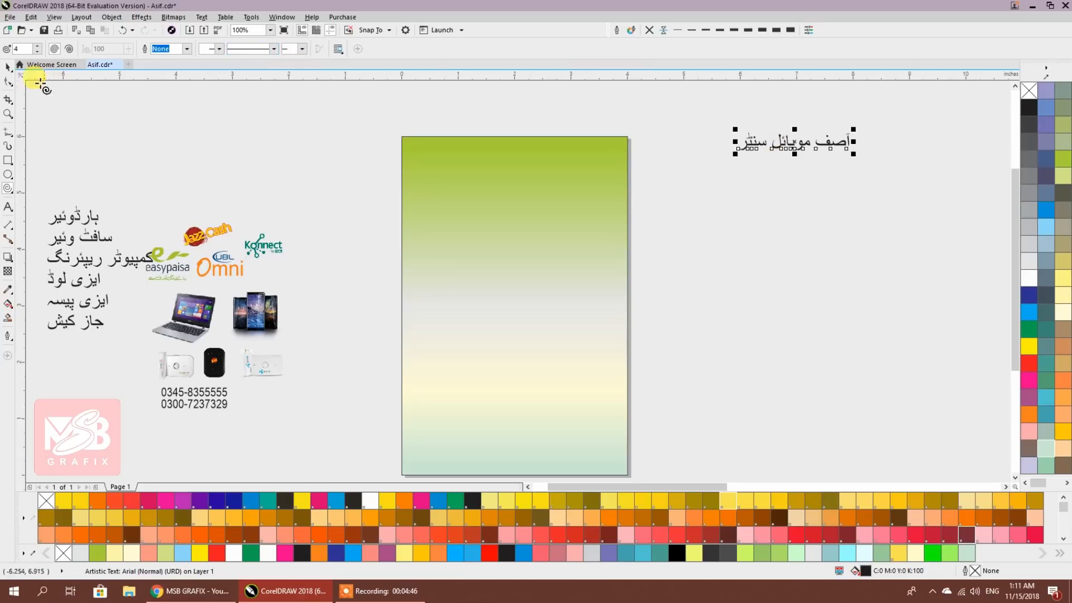
click(7, 69)
click(769, 148)
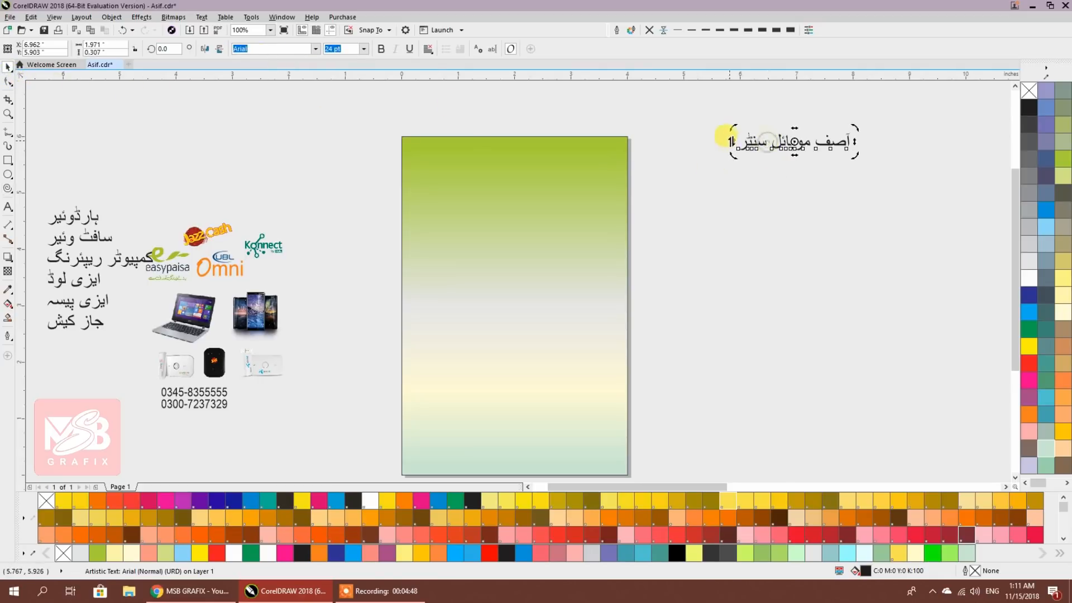
click(298, 50)
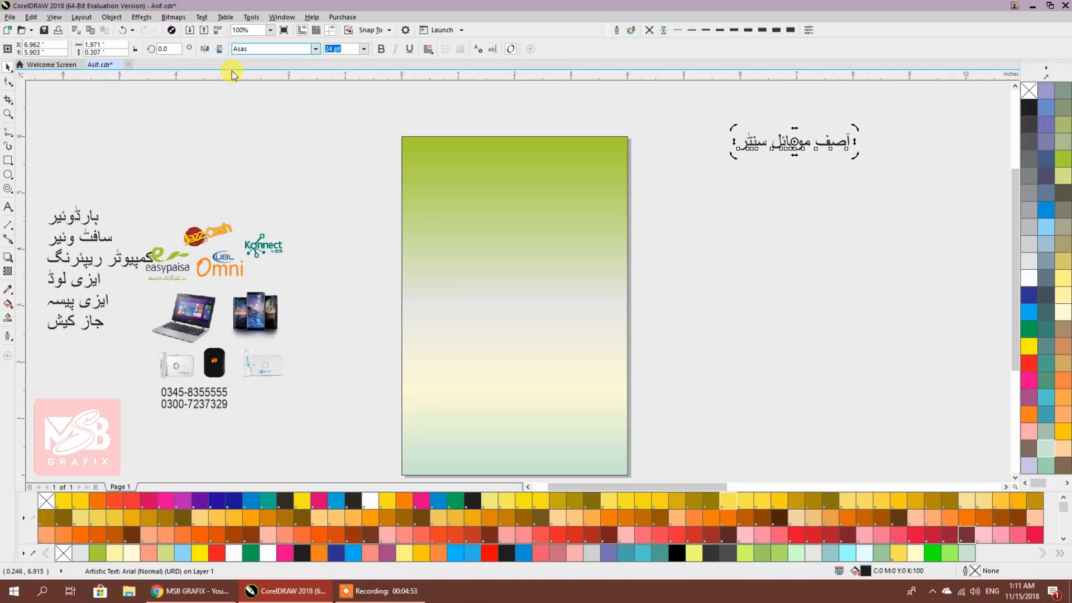
key(Return)
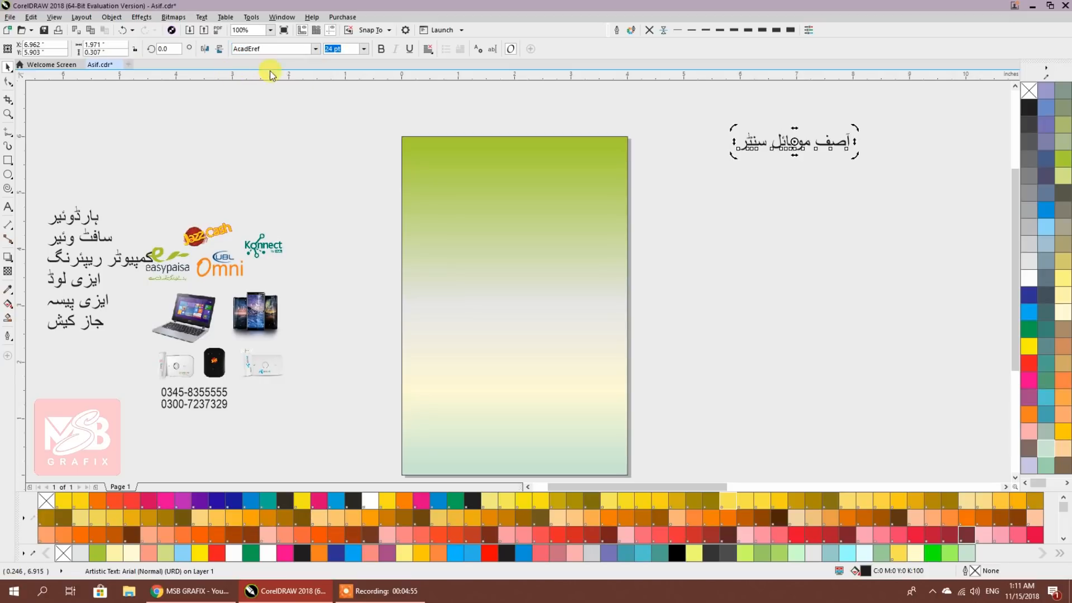
click(281, 50)
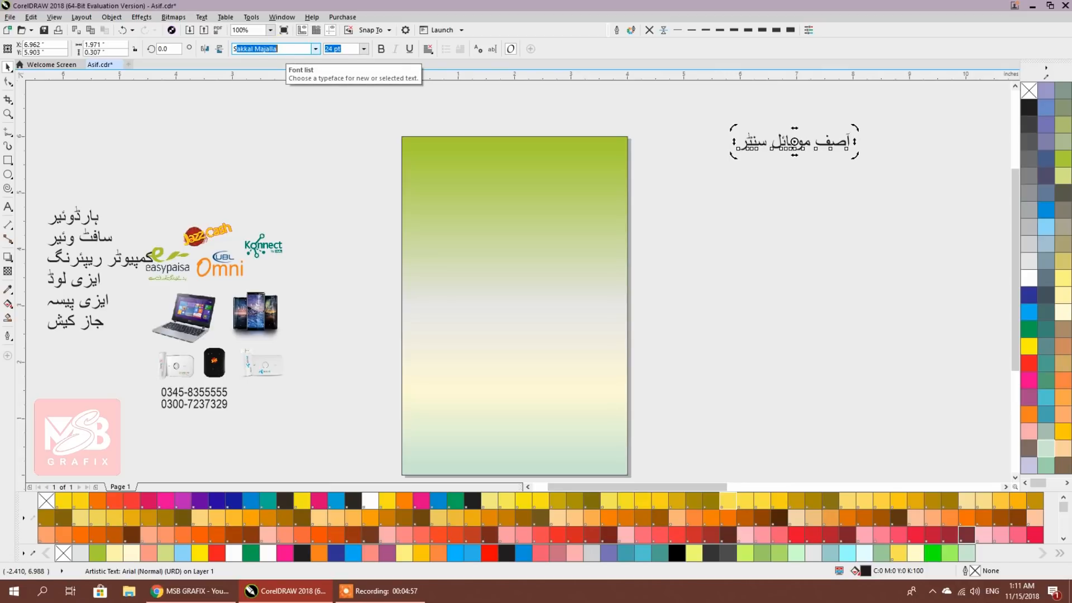
key(Return)
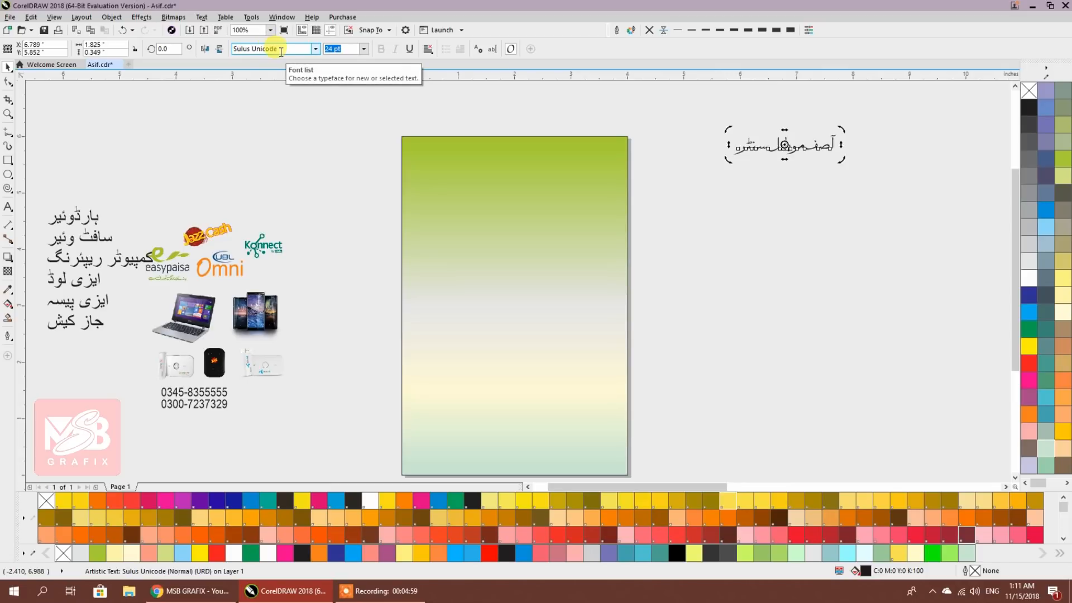
Reselect the title to check the Sulus Unicode font, then minimise CorelDRAW
click(797, 173)
scroll(812, 147, up, 1)
scroll(812, 146, up, 1)
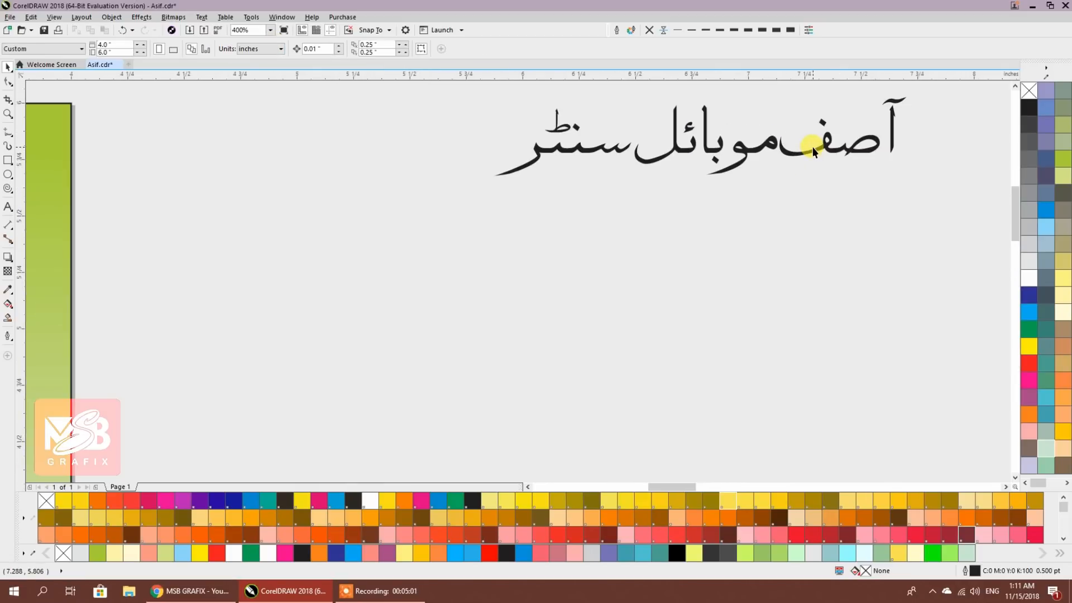
click(812, 146)
click(316, 49)
key(Escape)
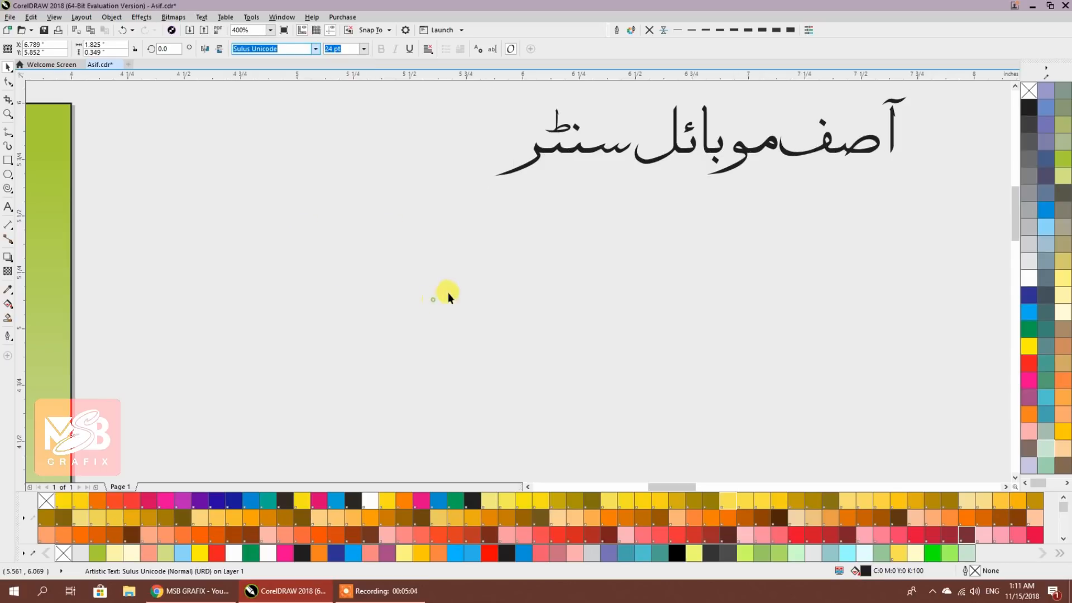
click(1032, 6)
Browse to D:\Graphics\Fonts\Urdu-Unicode-Fonts in File Explorer
double_click(25, 25)
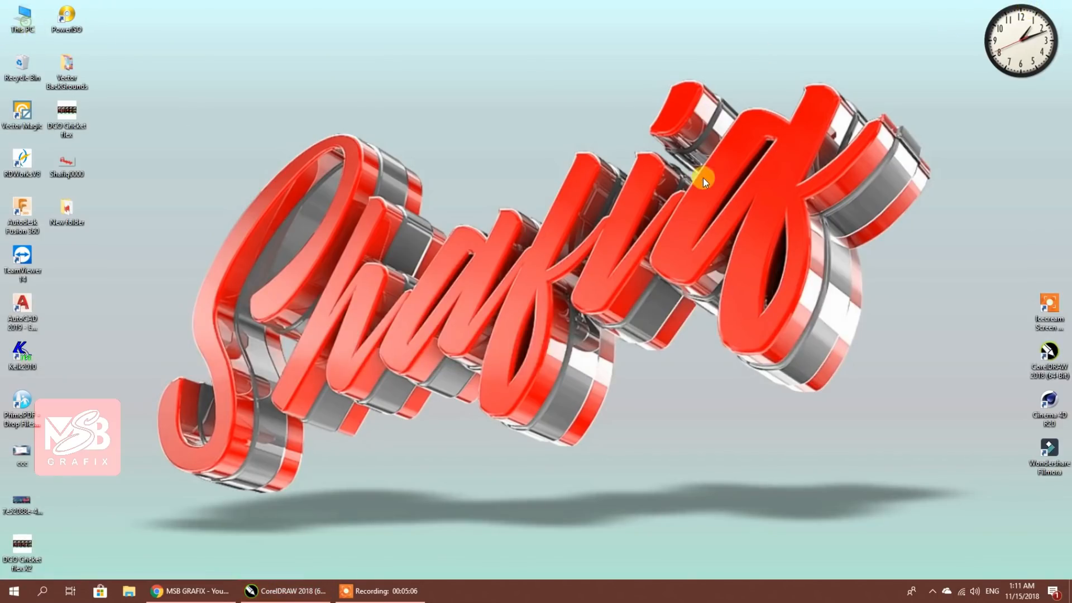
double_click(352, 160)
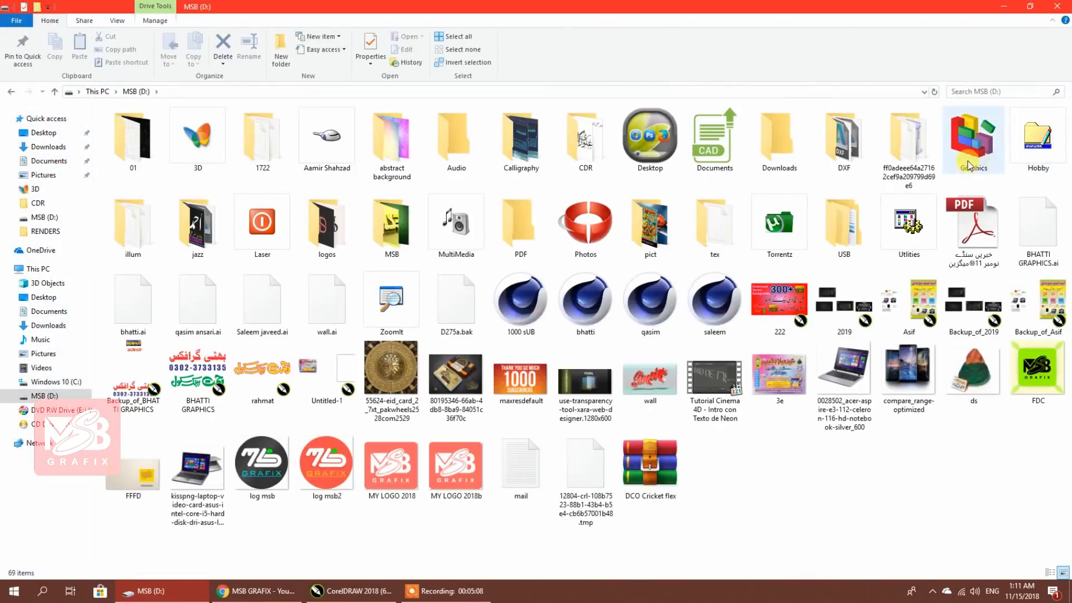
double_click(970, 137)
double_click(140, 142)
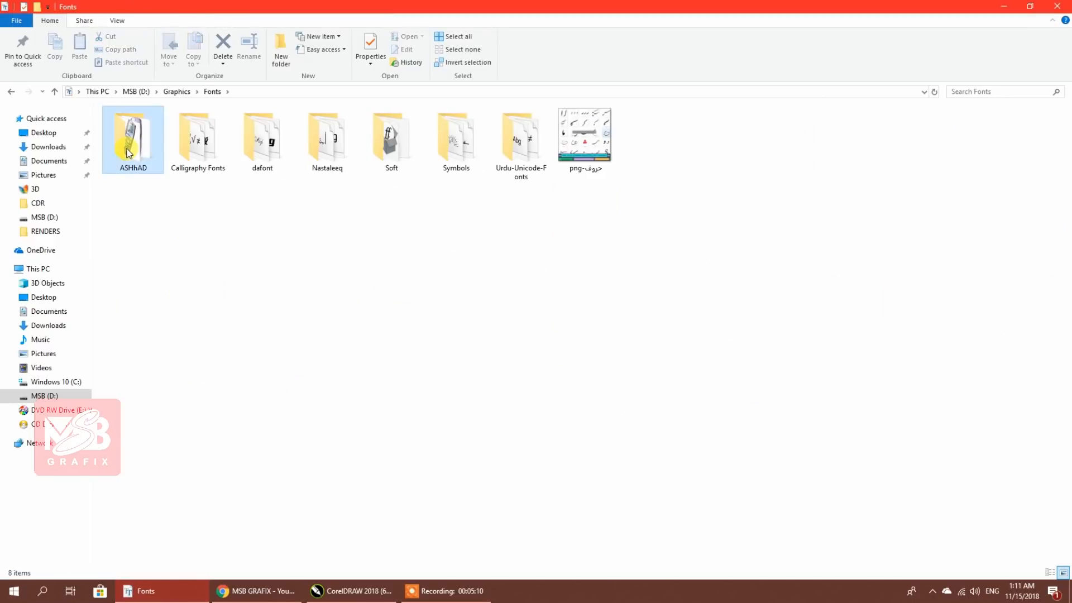
click(213, 91)
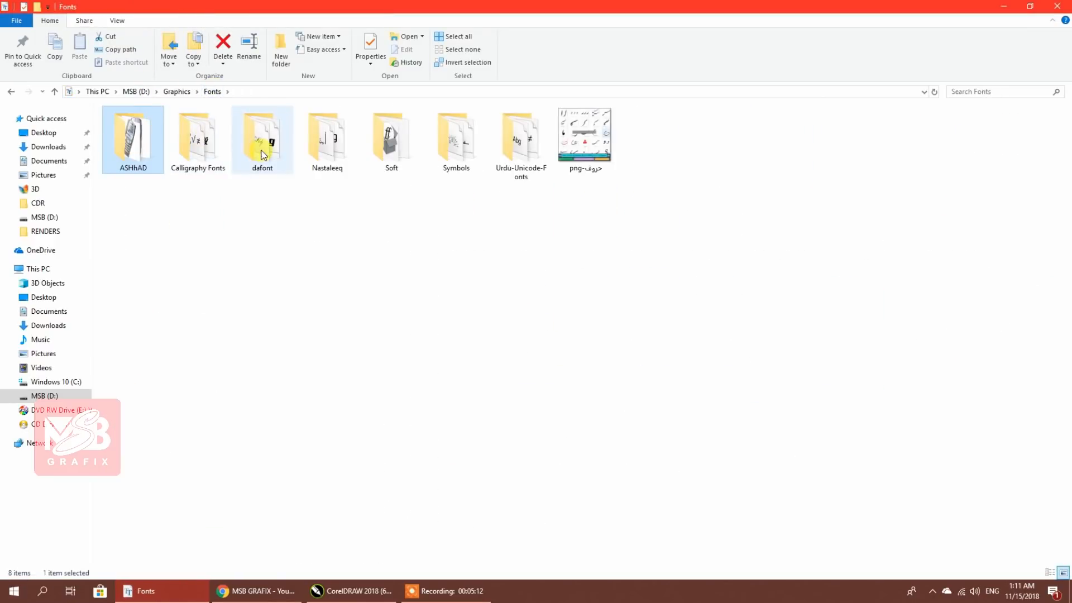
double_click(517, 166)
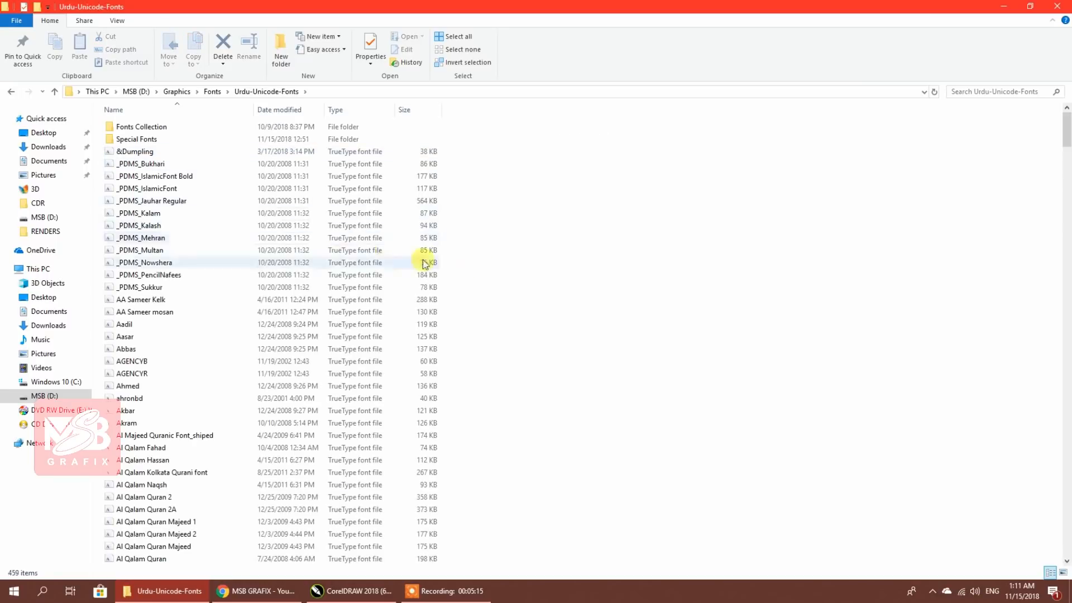
Select Asad, Aseer, Aslam, Aswad and one more font file, and install all five
key(a)
key(s)
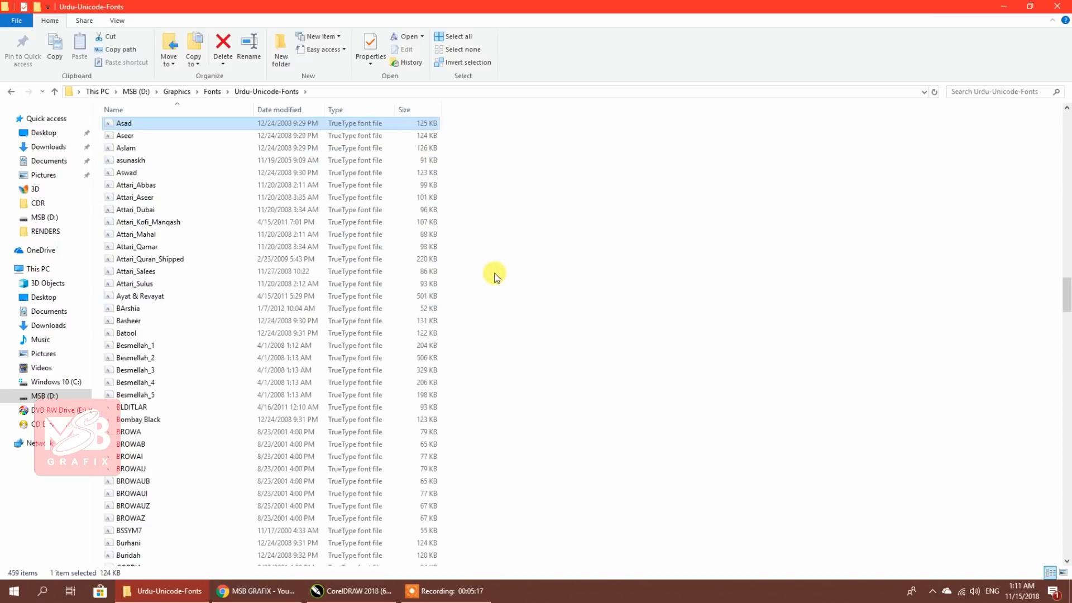
ctrl+click(124, 135)
ctrl+click(126, 146)
ctrl+click(125, 173)
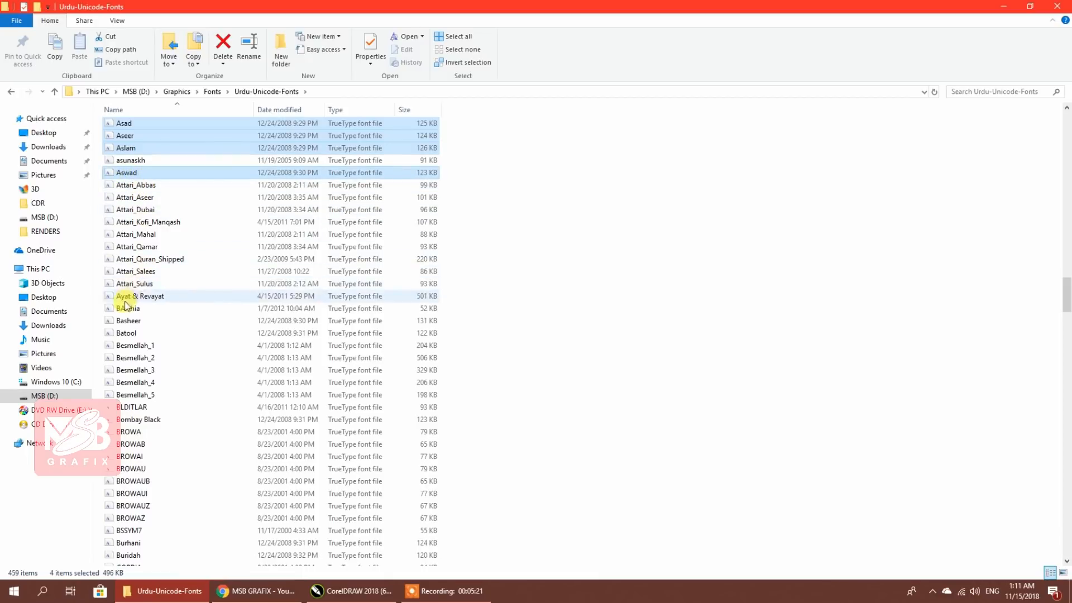
scroll(140, 241, up, 1)
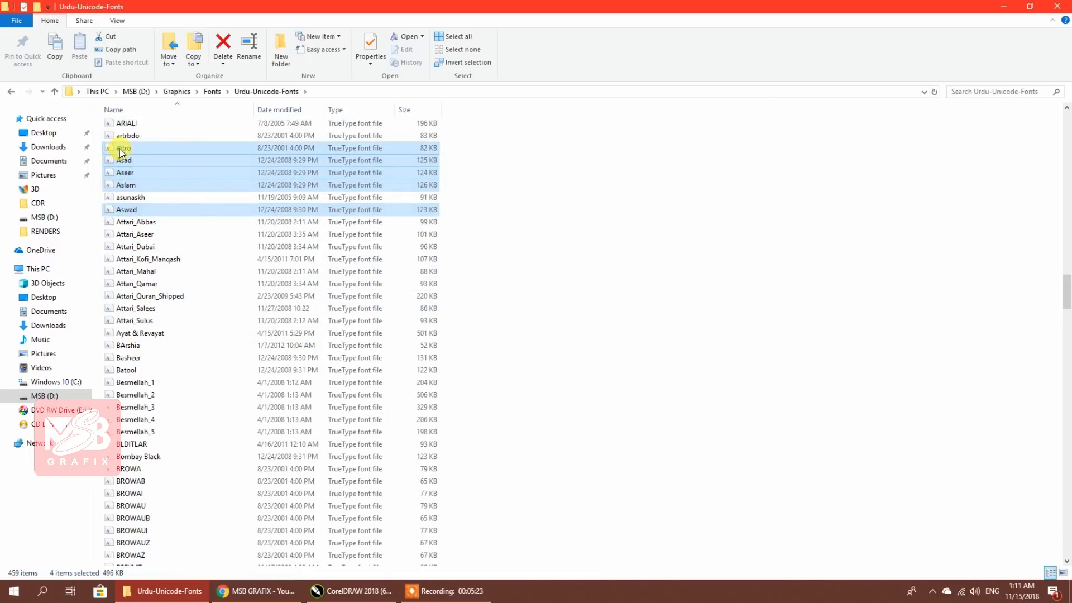
ctrl+click(120, 148)
right_click(119, 148)
click(161, 185)
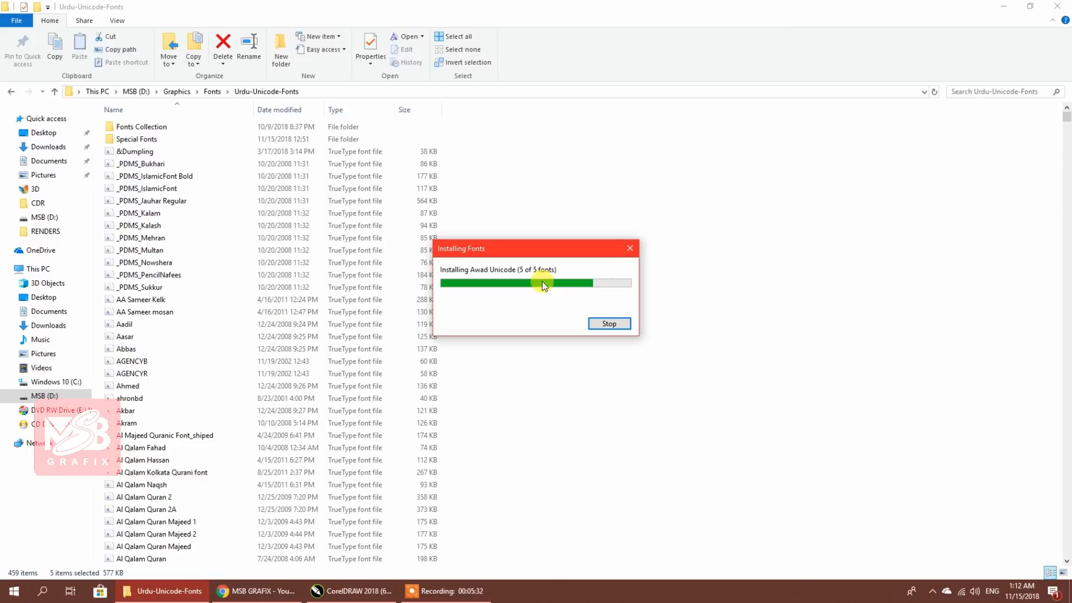
Back in CorelDRAW, set the Urdu title's font to Asad, then to Aslam
click(1057, 6)
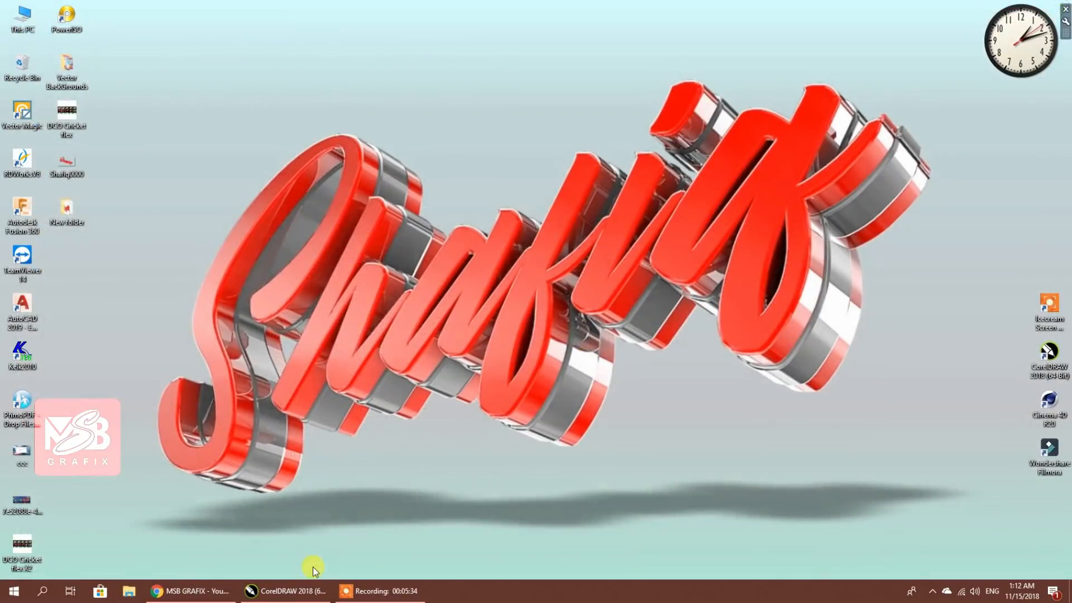
click(285, 590)
click(293, 49)
text(A)
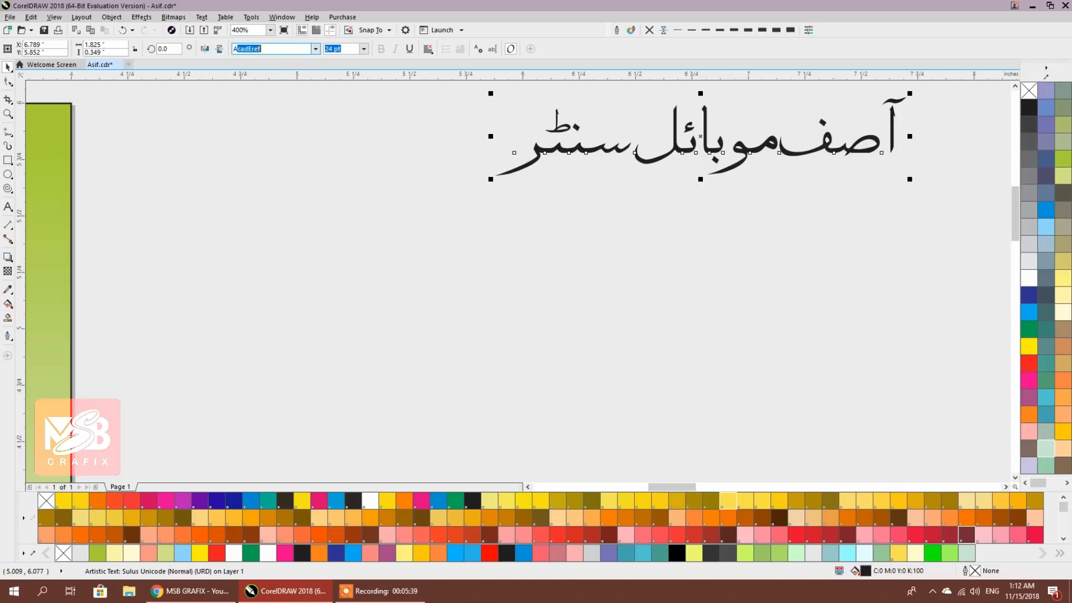
text(sad)
key(Return)
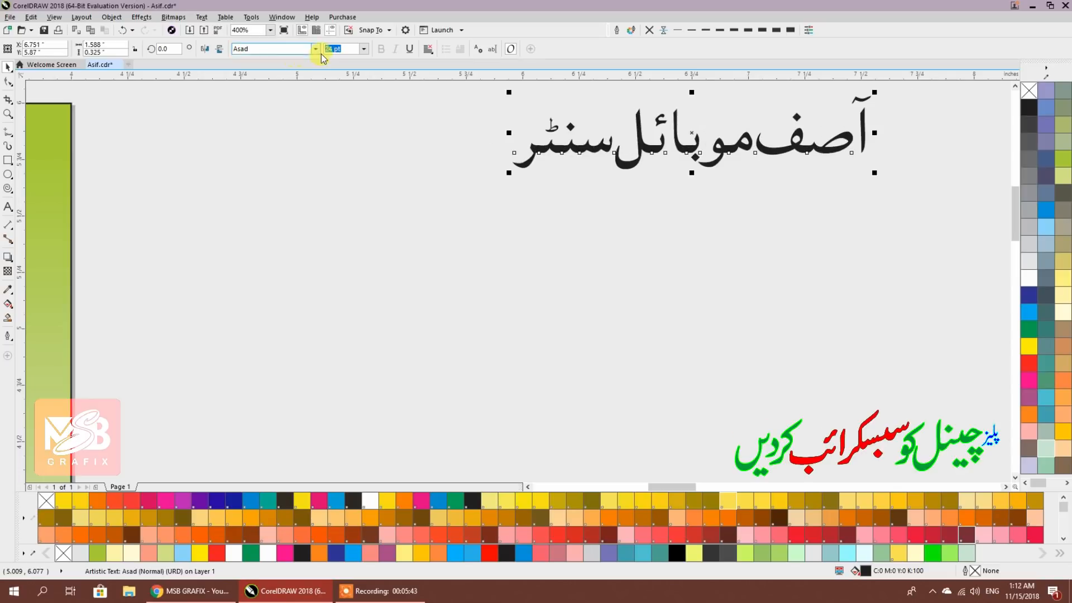
click(318, 52)
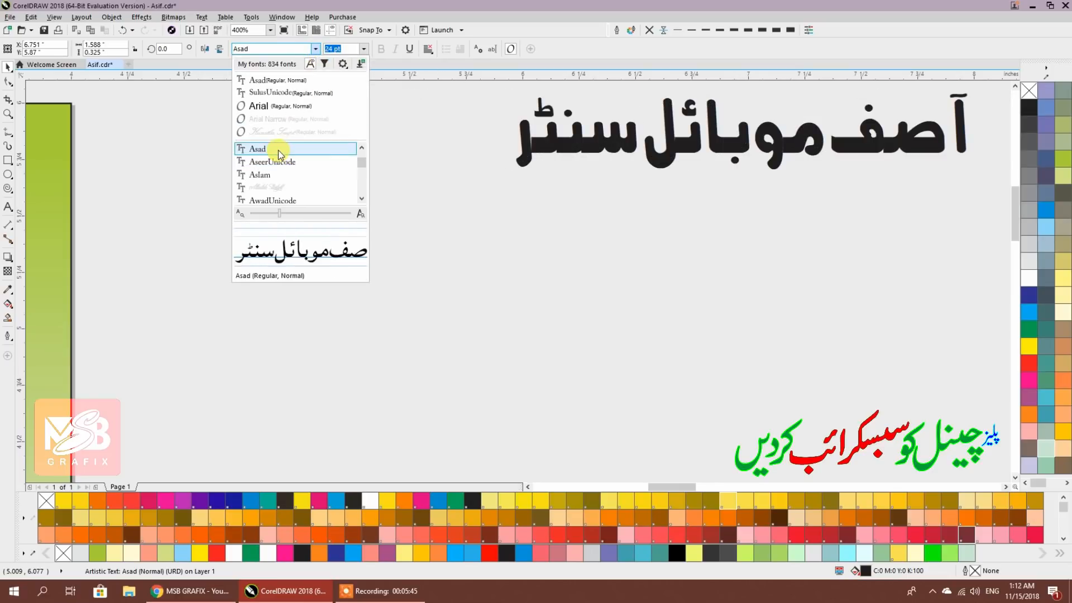
click(272, 175)
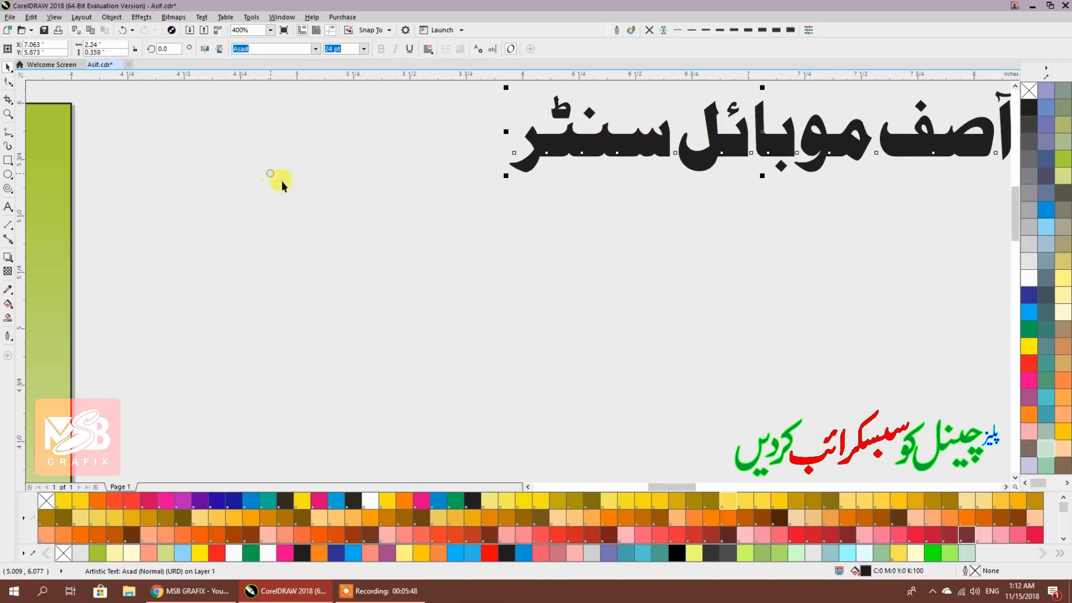
Move the Urdu title onto the top of the green page and enlarge it to 36.505 pt
scroll(688, 266, down, 2)
drag(781, 226, 508, 245)
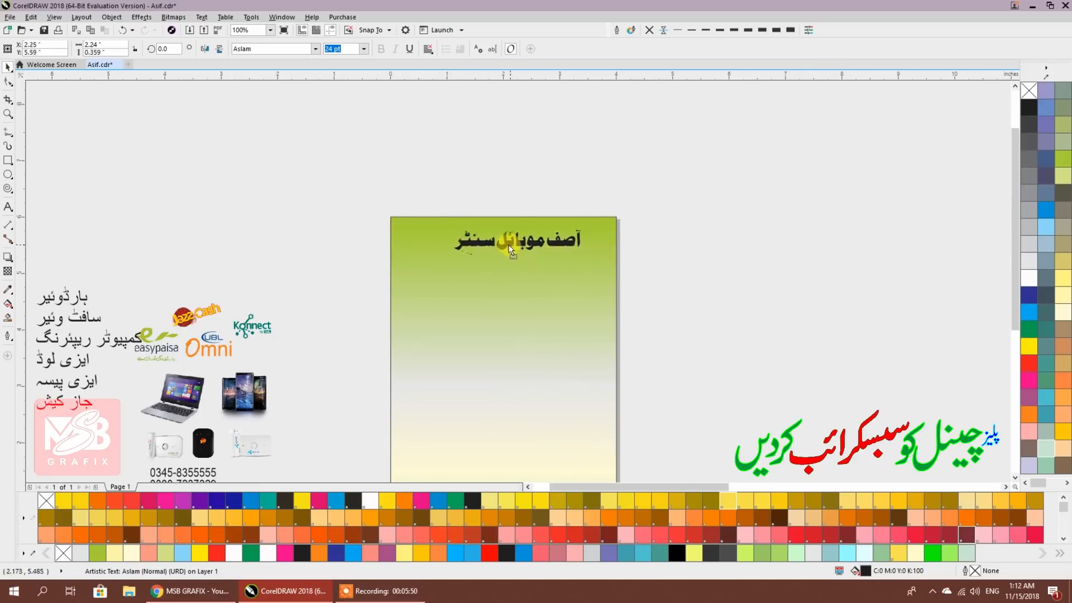
drag(582, 259, 613, 268)
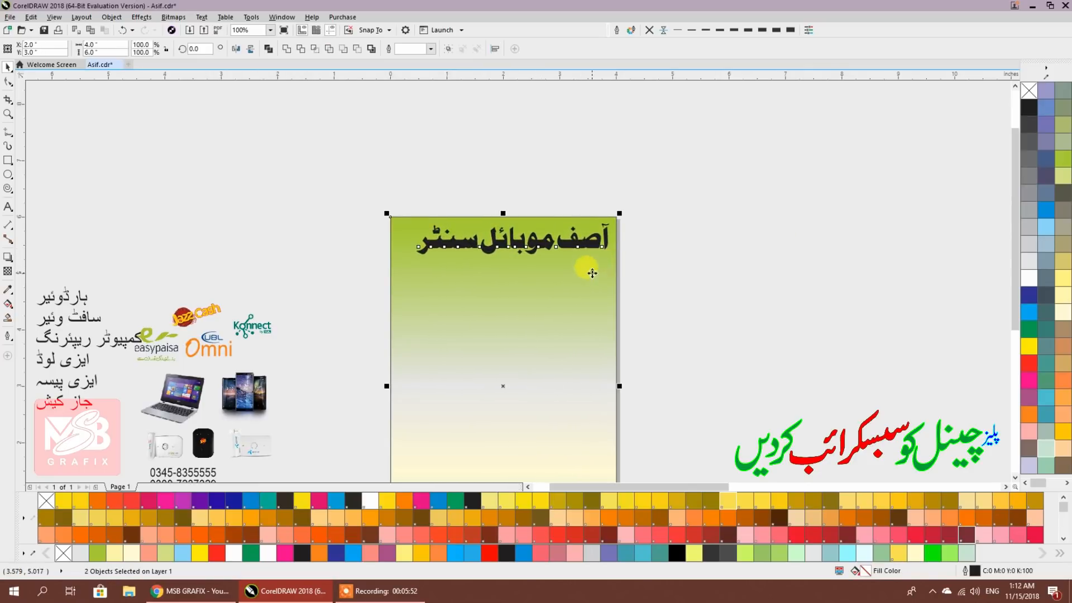
click(729, 268)
scroll(499, 249, up, 1)
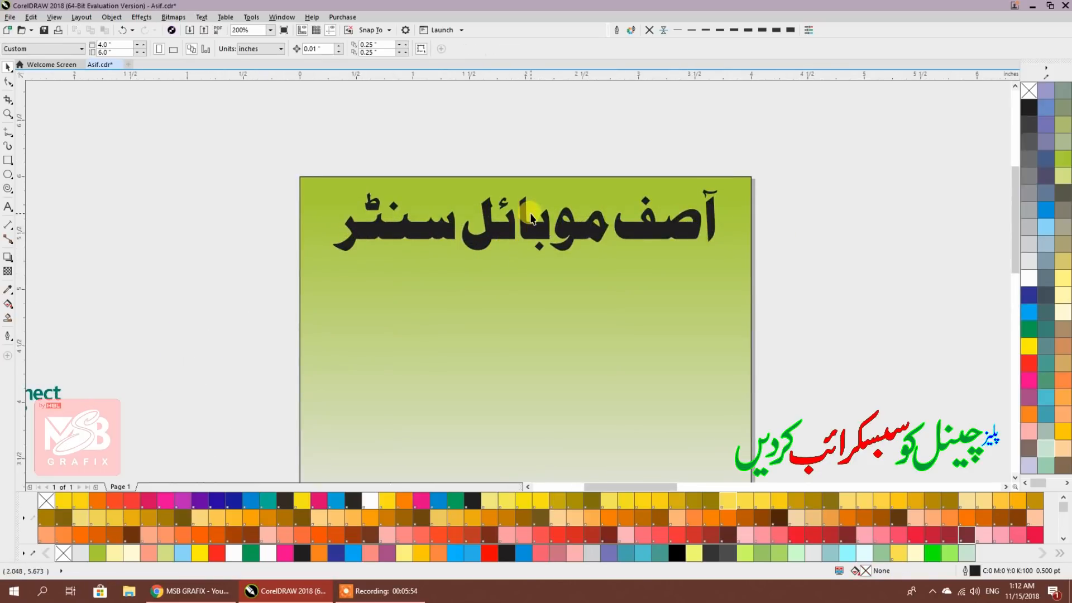
scroll(502, 246, up, 2)
click(521, 239)
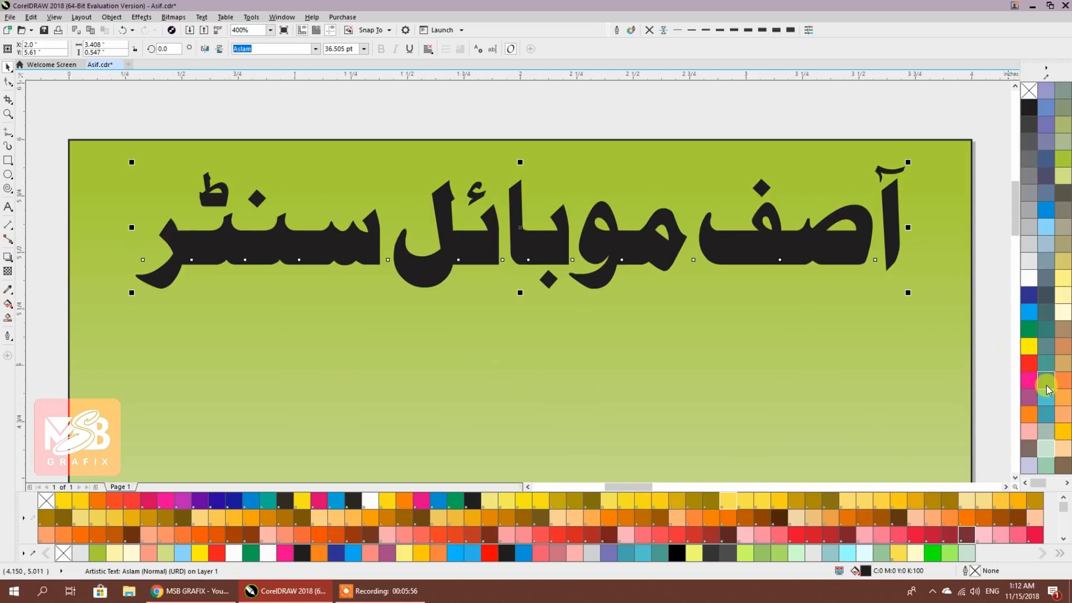
Fill the Urdu title magenta-pink and try a soft-edge bevel from Effects > Bevel
click(1029, 363)
click(1029, 380)
scroll(647, 277, down, 1)
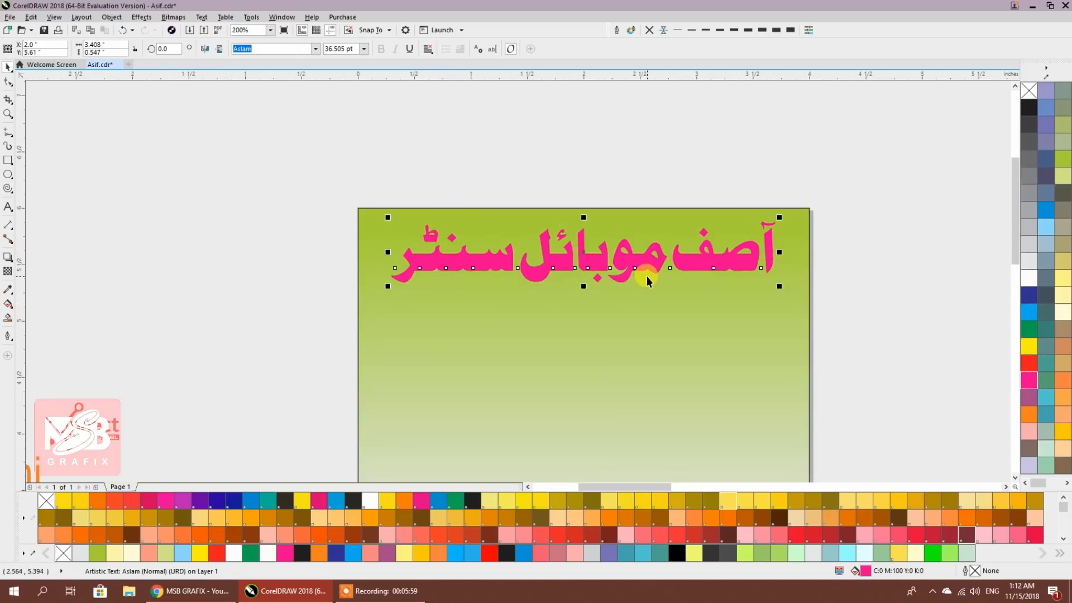
click(140, 17)
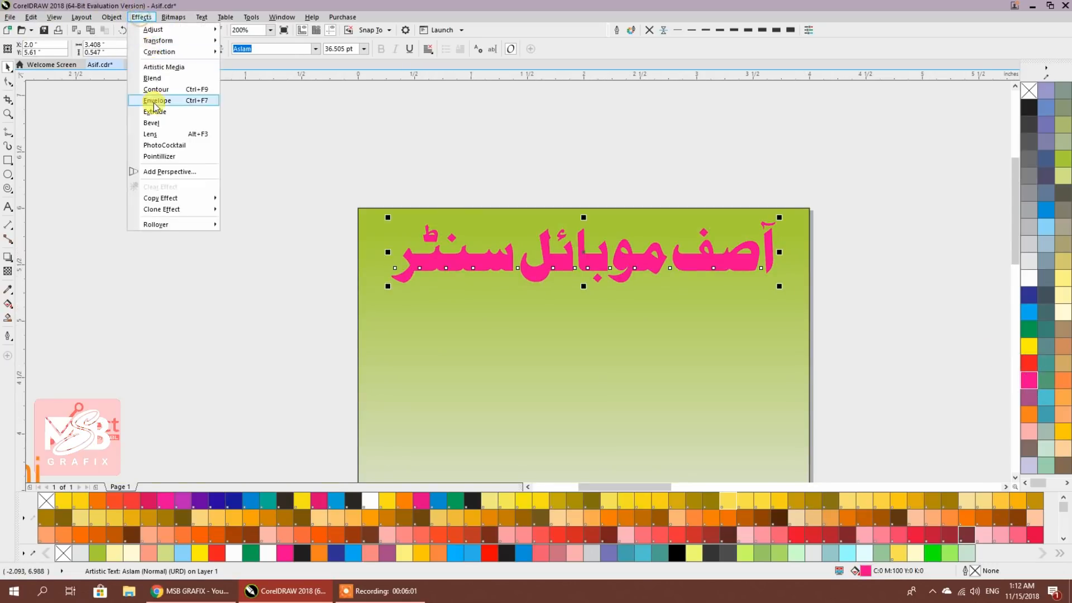
click(155, 124)
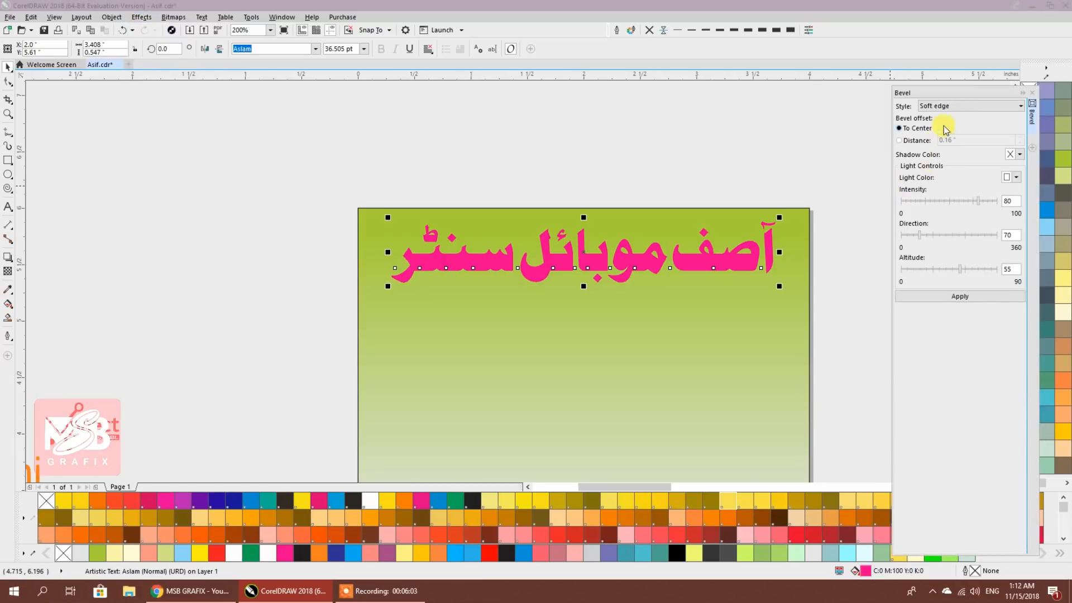
click(949, 297)
drag(821, 172, 720, 149)
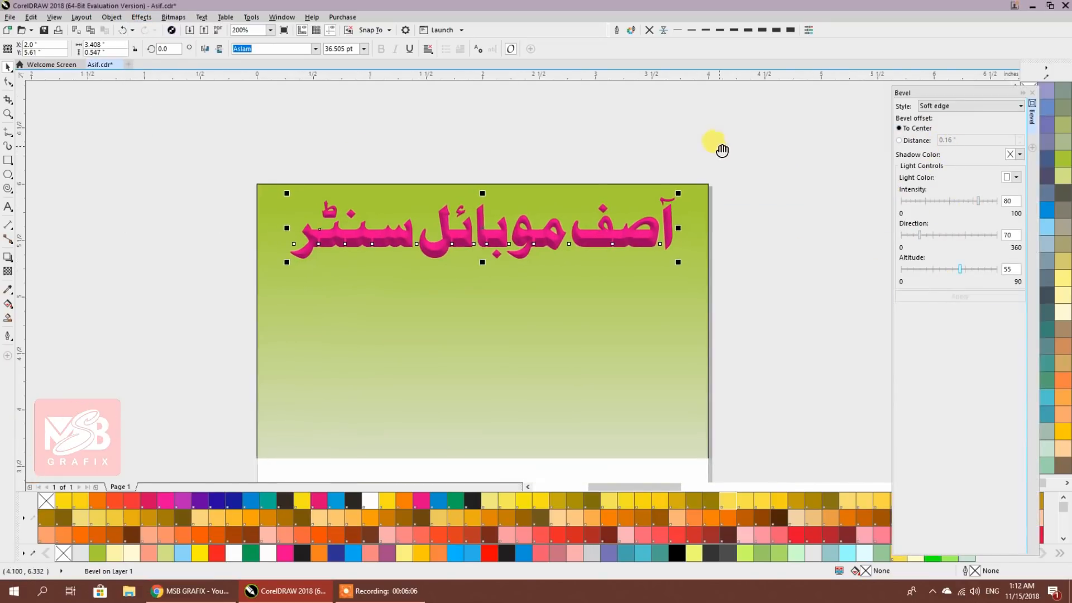
click(756, 240)
scroll(611, 248, up, 3)
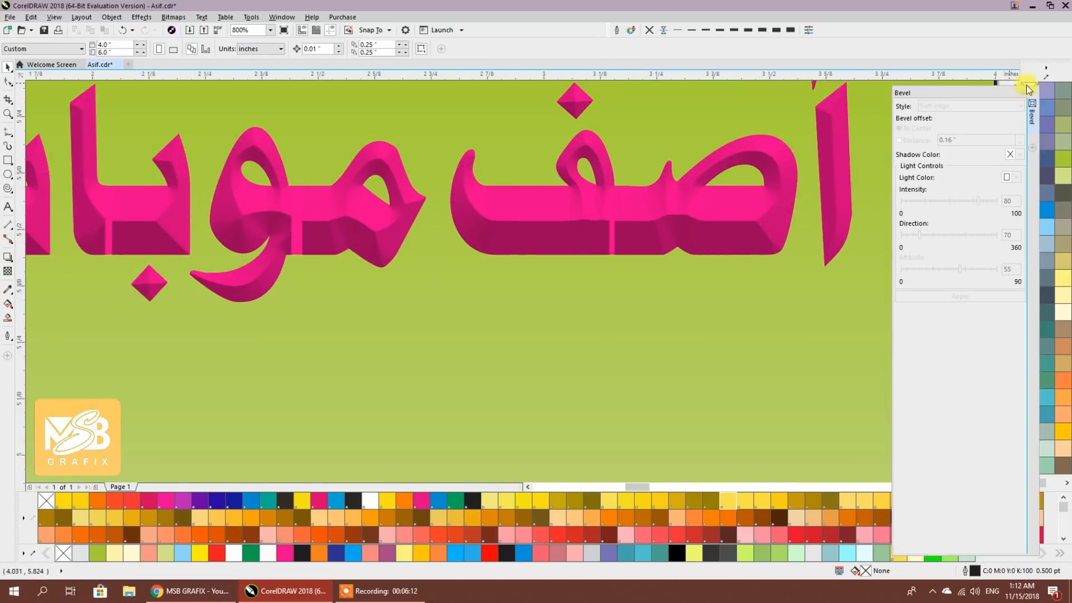
Float the bevel settings, undo the bevel, move the title above the page and convert it to curves
drag(983, 92, 899, 119)
scroll(661, 202, down, 2)
scroll(413, 288, up, 1)
drag(450, 288, 395, 222)
click(390, 247)
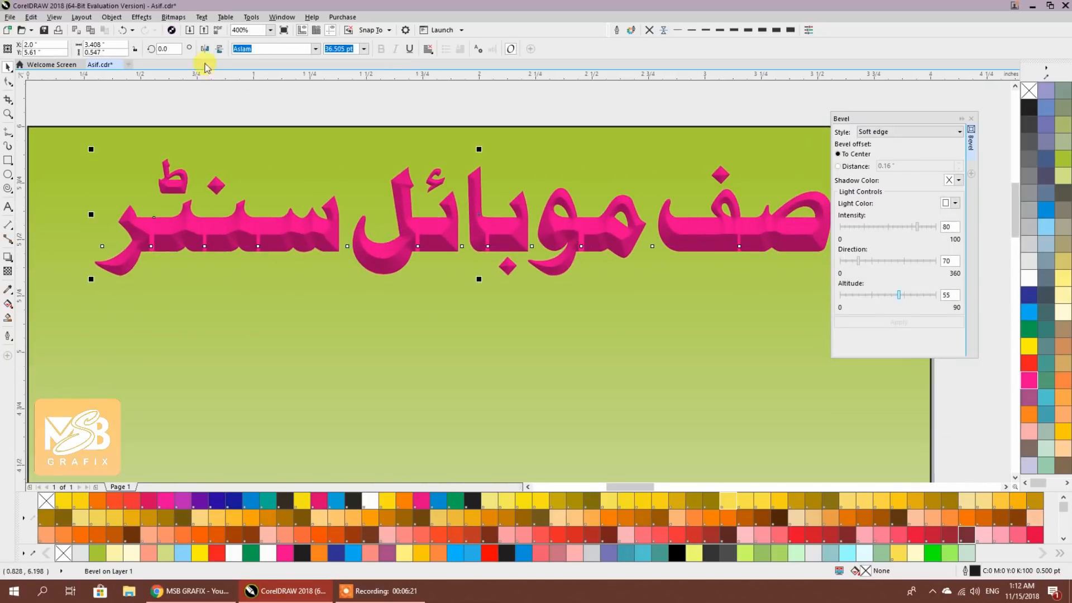
click(125, 31)
scroll(468, 230, down, 1)
drag(473, 228, 485, 108)
drag(489, 131, 478, 258)
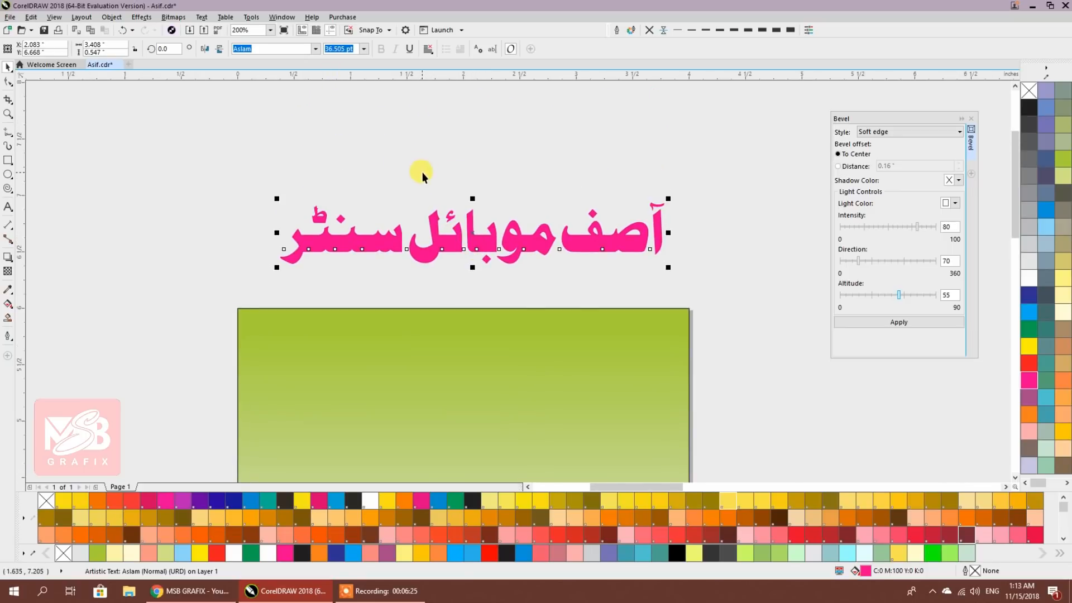
key(ctrl+q)
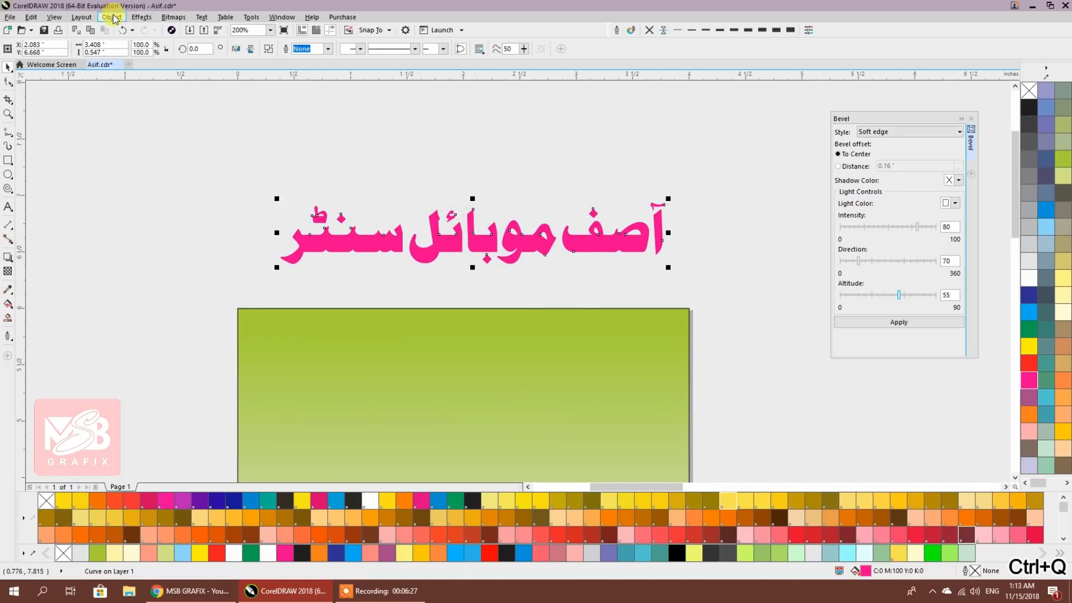
Switch to Wireframe view and weld the first letter with the ف letter
click(55, 16)
click(68, 40)
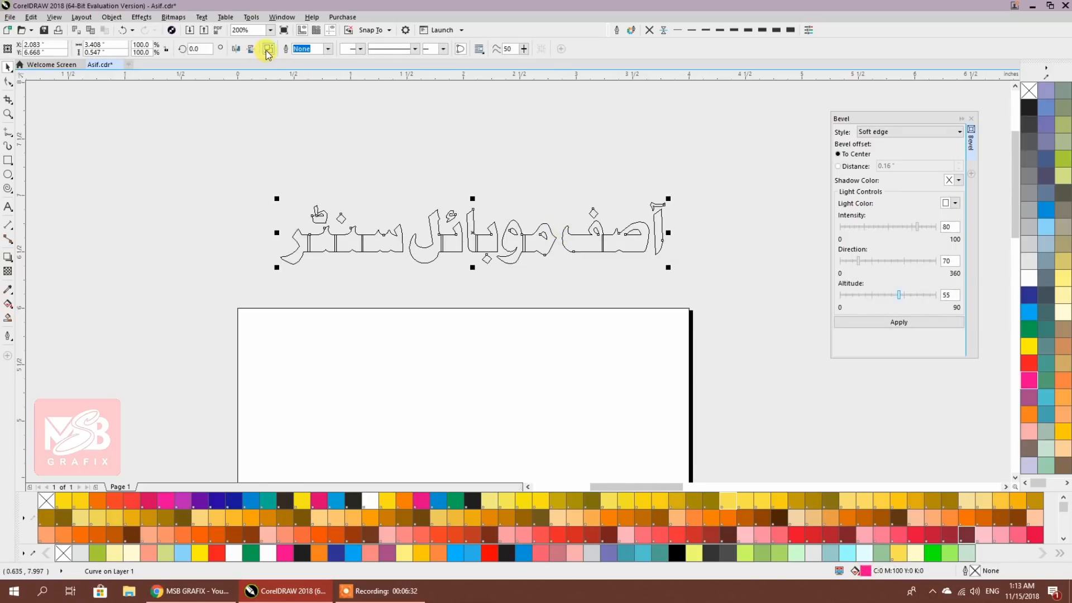
click(552, 188)
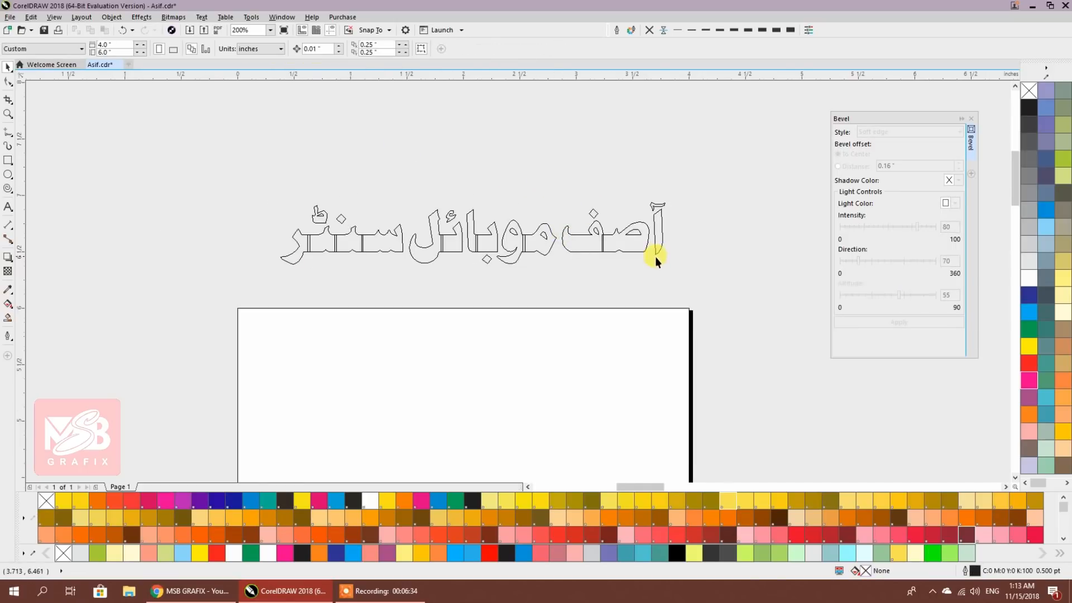
scroll(655, 256, up, 2)
click(547, 232)
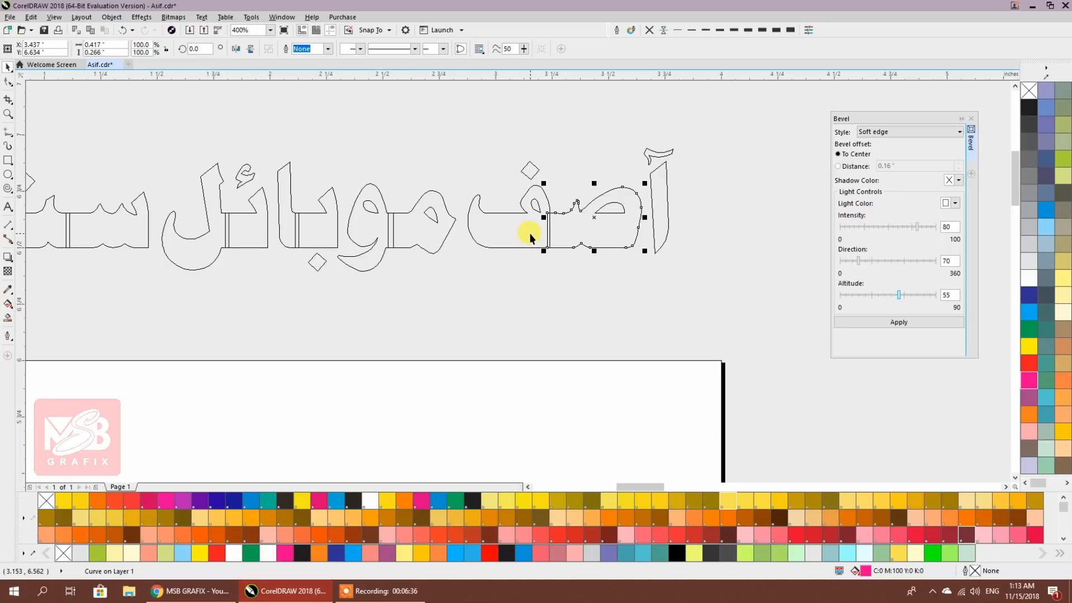
shift+click(529, 233)
click(287, 50)
Weld the و letter and the ب letter with their neighbouring pieces
click(359, 136)
click(403, 244)
shift+click(357, 216)
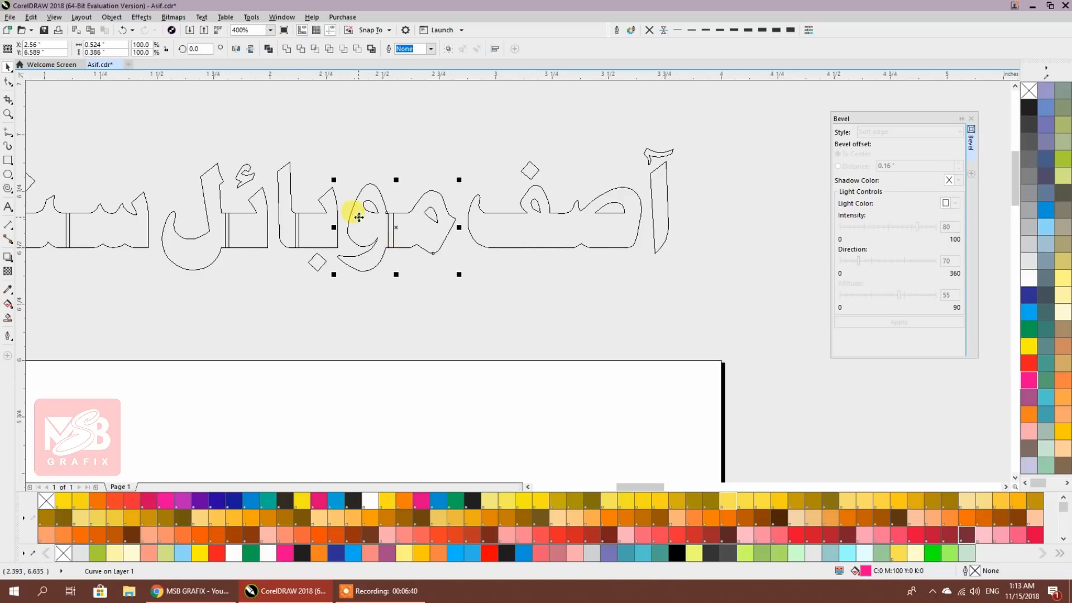
click(287, 50)
click(287, 222)
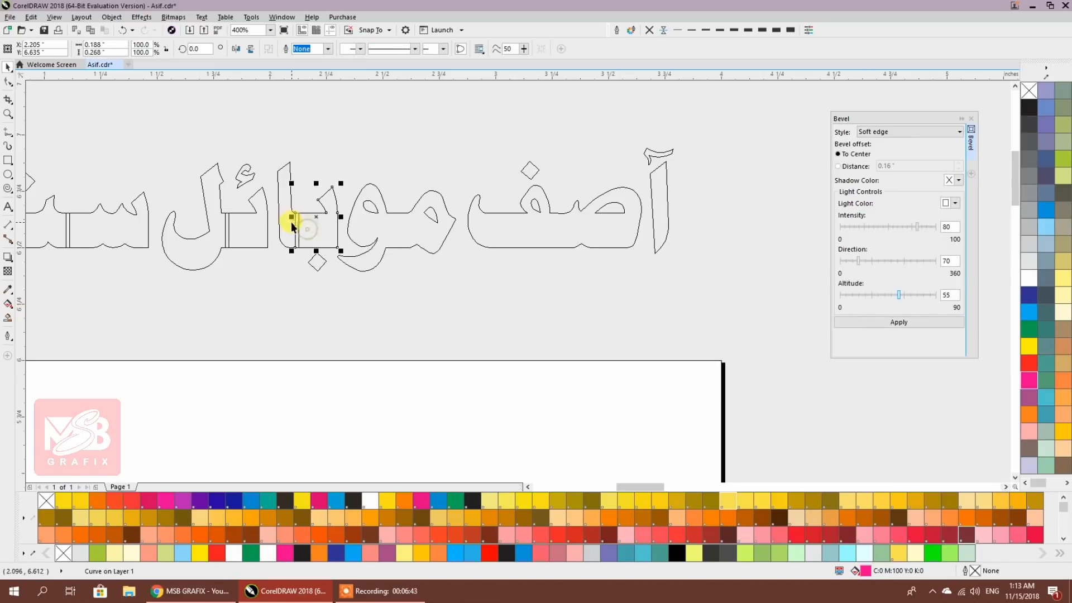
shift+click(327, 199)
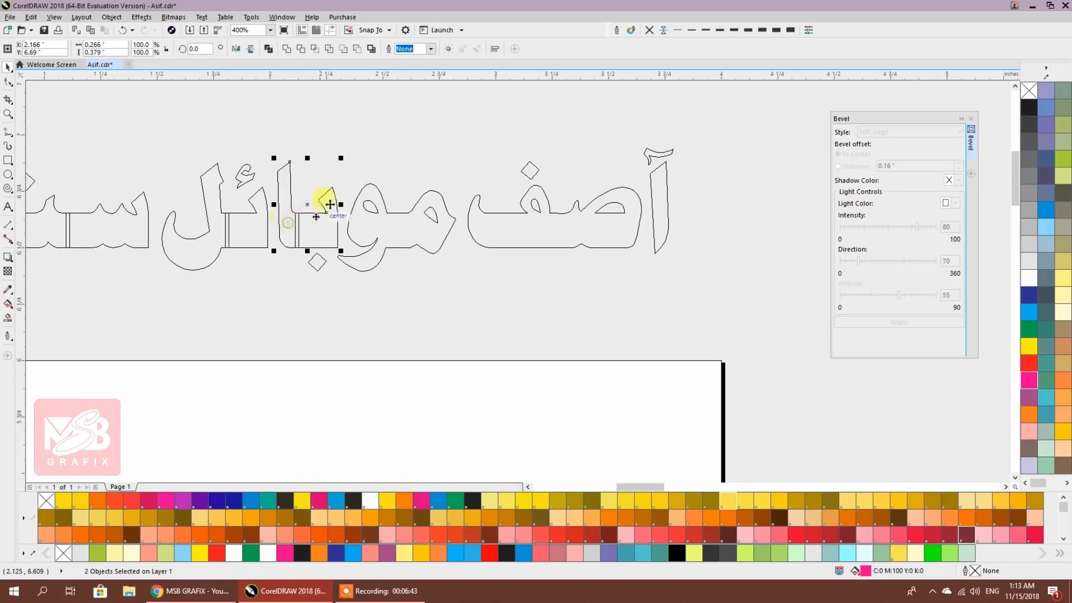
click(284, 50)
Weld the small ئ piece to the ل letter
drag(273, 184, 475, 193)
click(462, 285)
drag(450, 235, 473, 237)
key(ctrl+z)
shift+click(412, 255)
click(296, 50)
Weld the seen-noon piece, its adjoining bar pieces and the ر letter into one curve
scroll(301, 197, left, 3)
click(454, 233)
shift+click(396, 234)
shift+click(304, 235)
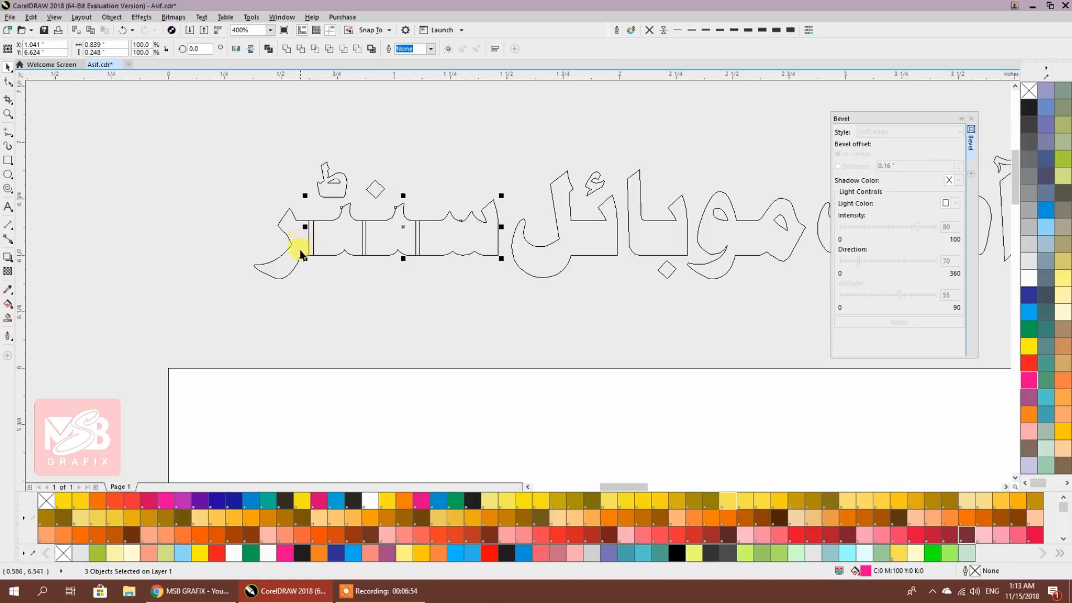
shift+click(296, 255)
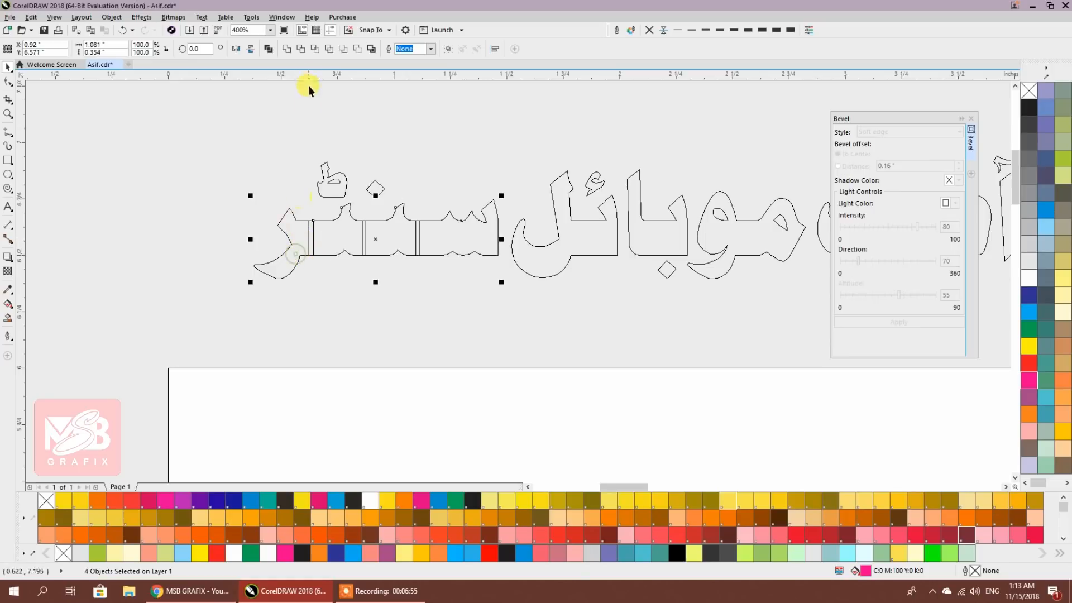
click(291, 51)
Combine all 17 title pieces into one curve and return to Enhanced view
scroll(279, 151, down, 1)
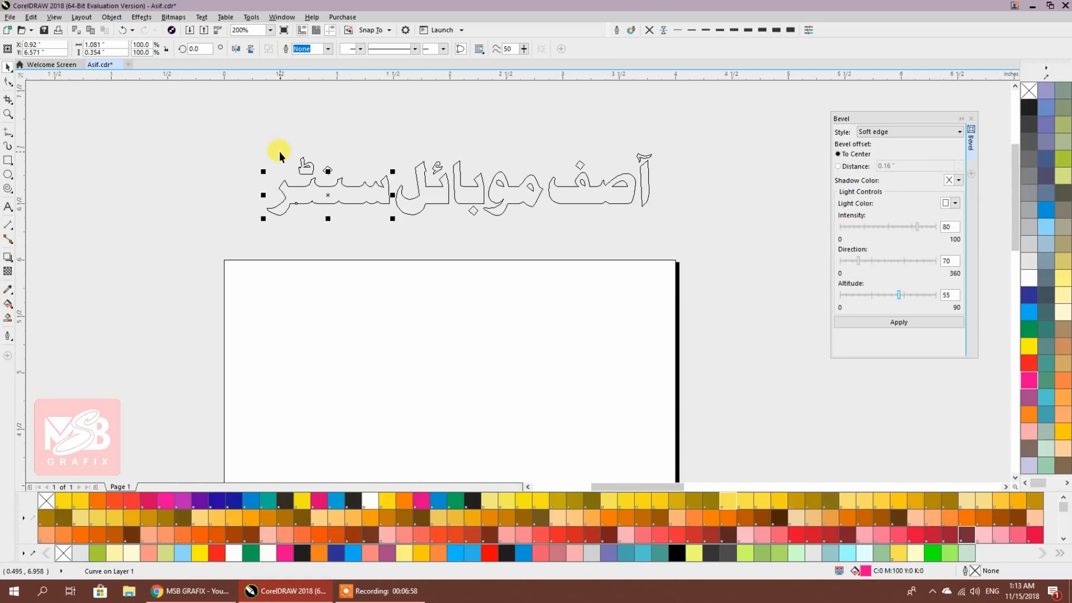
drag(167, 144, 553, 243)
drag(641, 267, 641, 268)
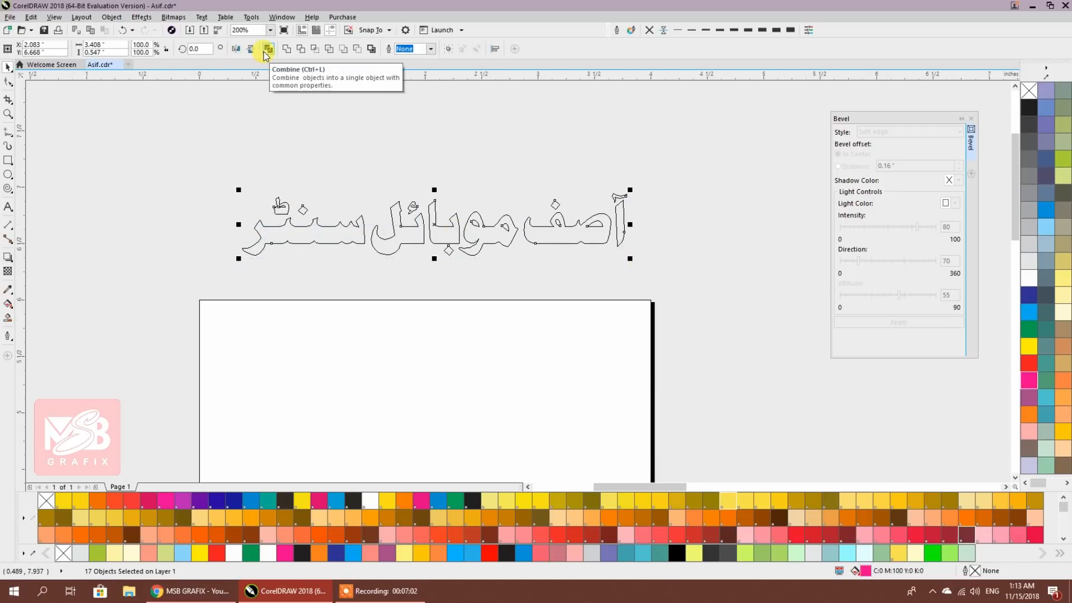
click(264, 51)
click(54, 17)
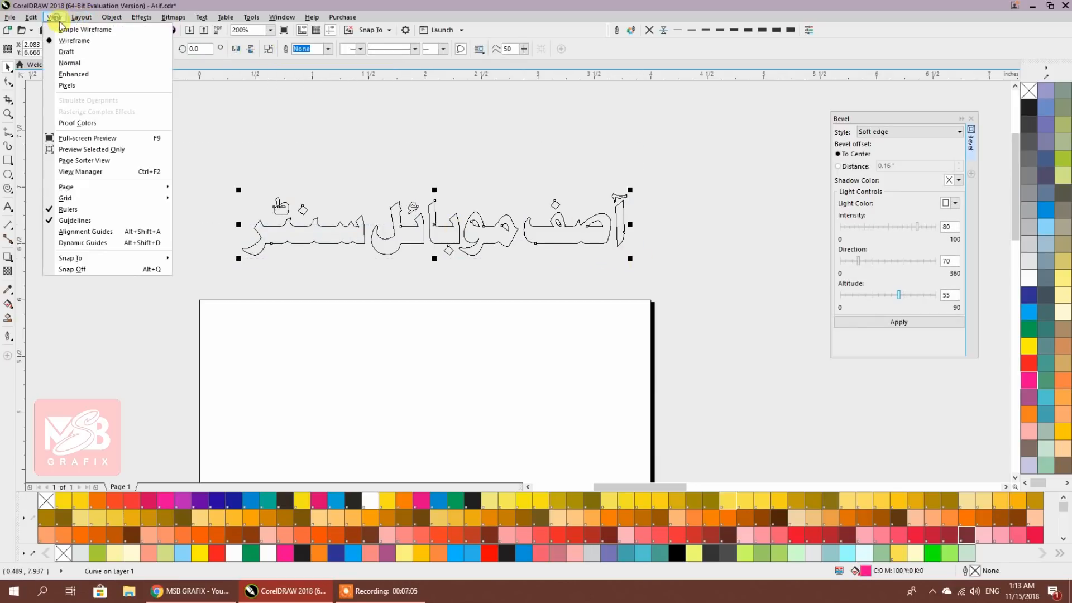
click(61, 72)
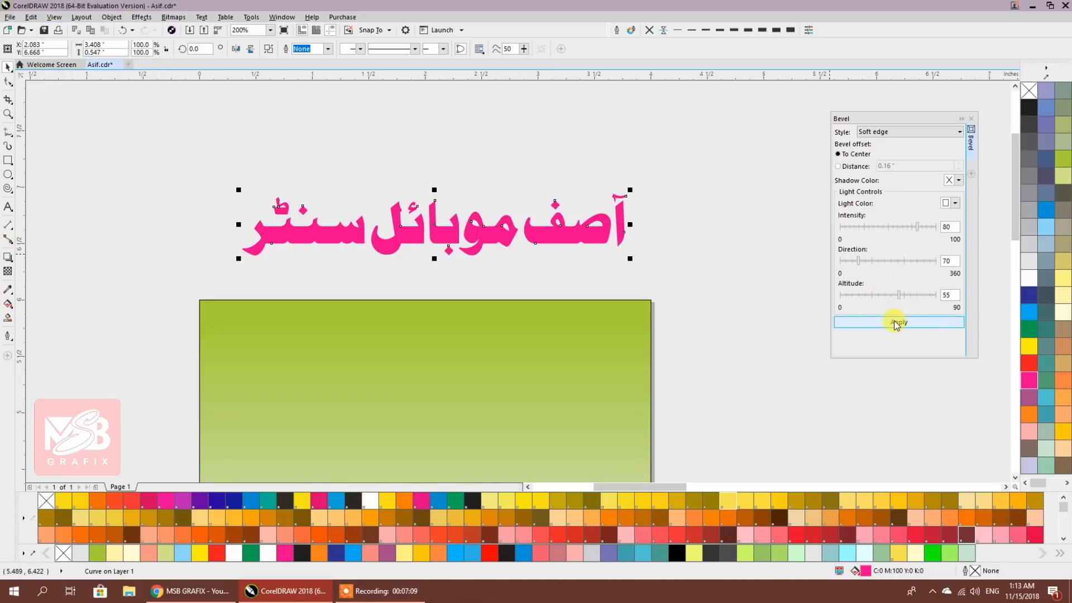
Apply a soft-edge bevel to the combined pink Urdu title
click(970, 118)
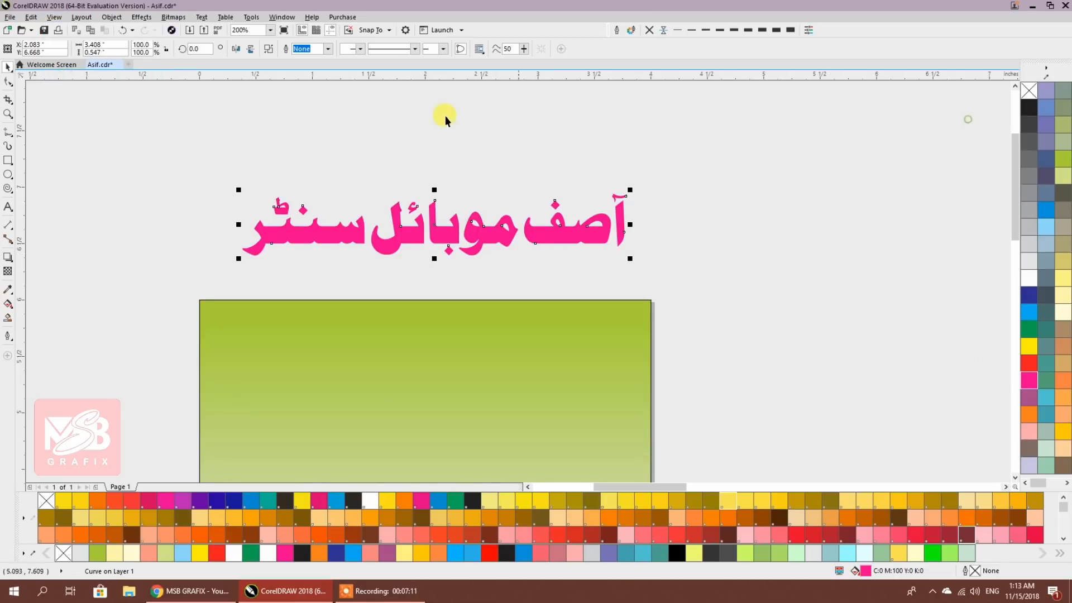
click(111, 17)
mouse_move(141, 17)
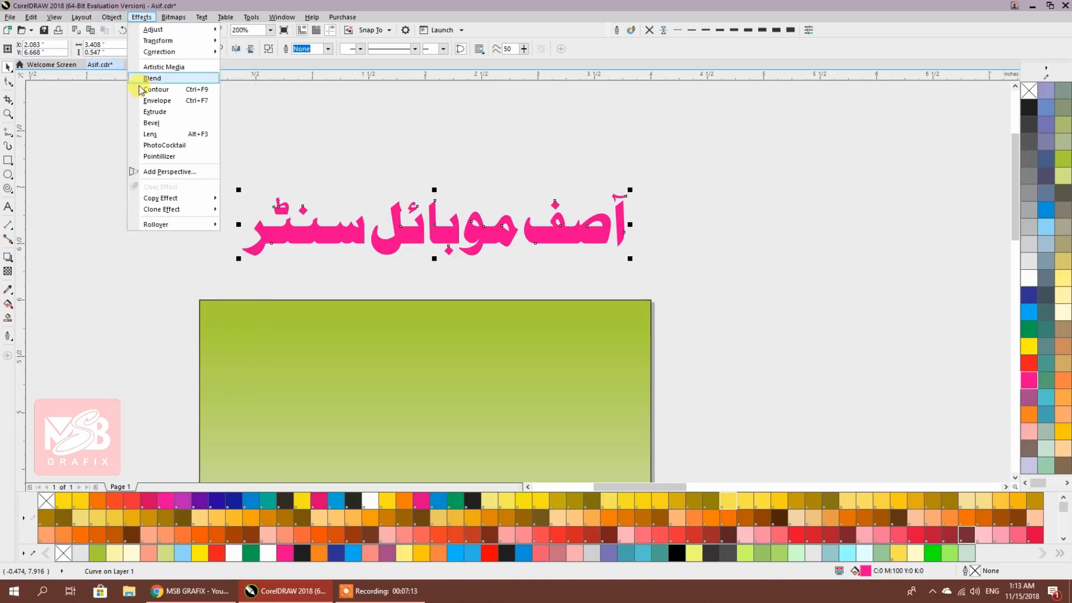
click(148, 124)
click(891, 324)
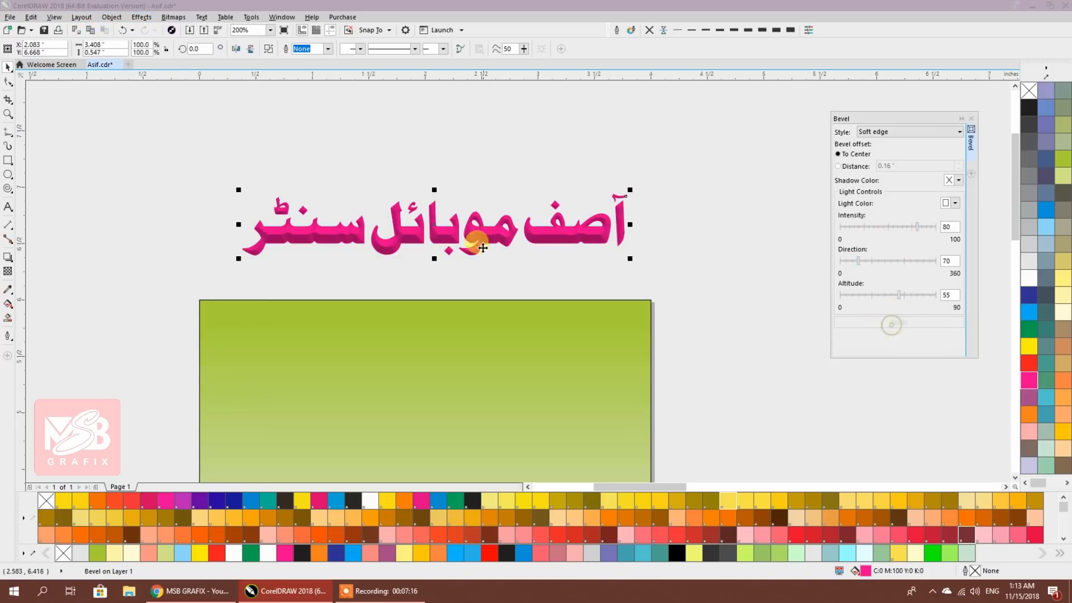
click(970, 119)
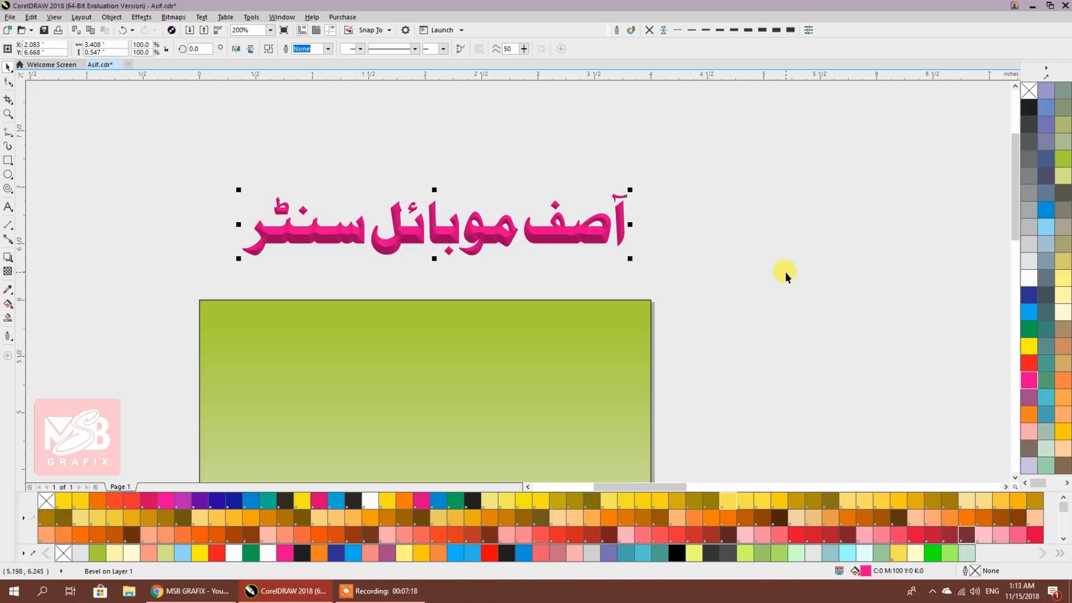
Move the bevelled title down onto the top of the green background
drag(575, 233, 565, 354)
shift+click(625, 388)
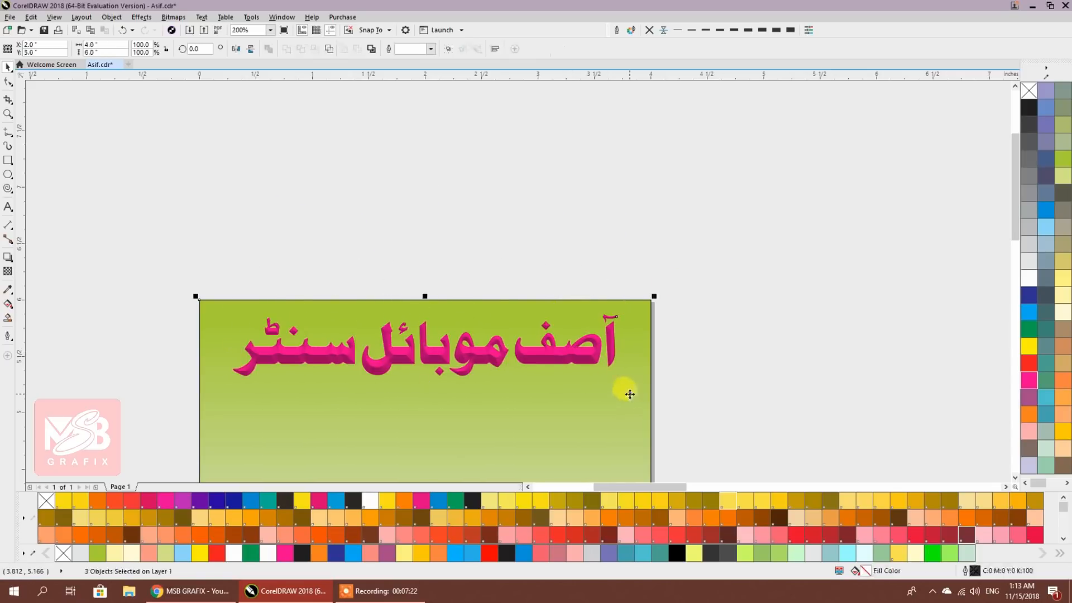
drag(681, 275, 691, 257)
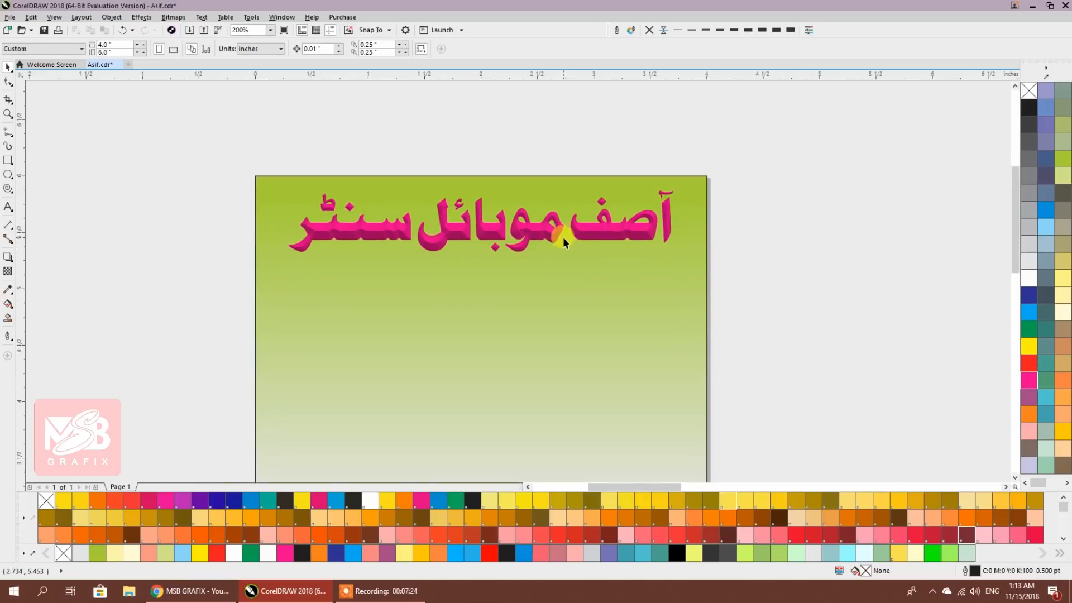
drag(589, 264, 572, 234)
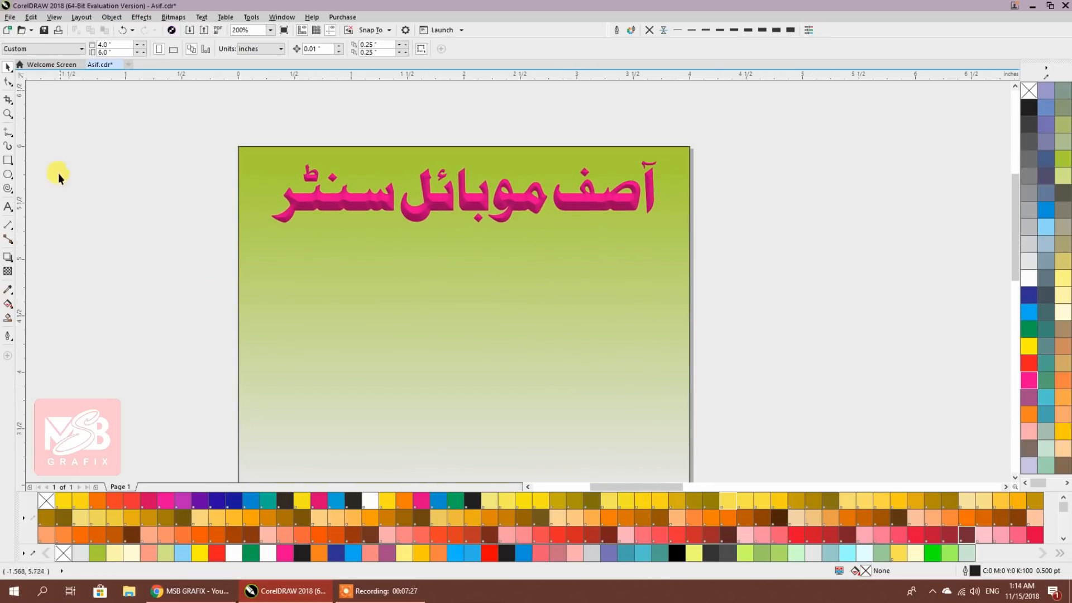
Draw a yellow band below the title with a 3.0 pt orange outline, wider than the background
click(13, 162)
drag(239, 234, 691, 315)
click(8, 69)
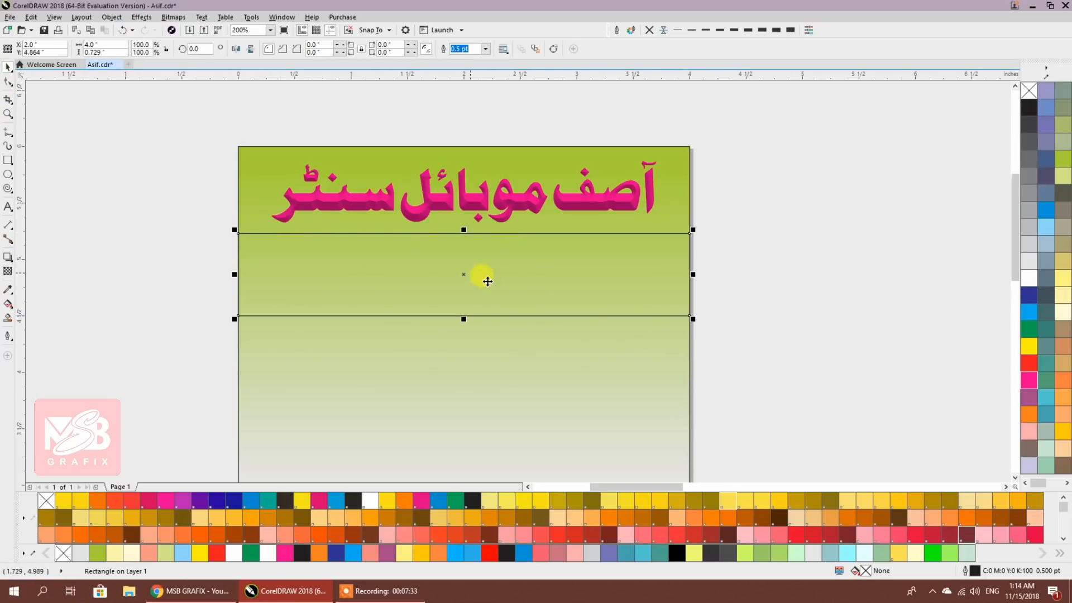
click(1030, 349)
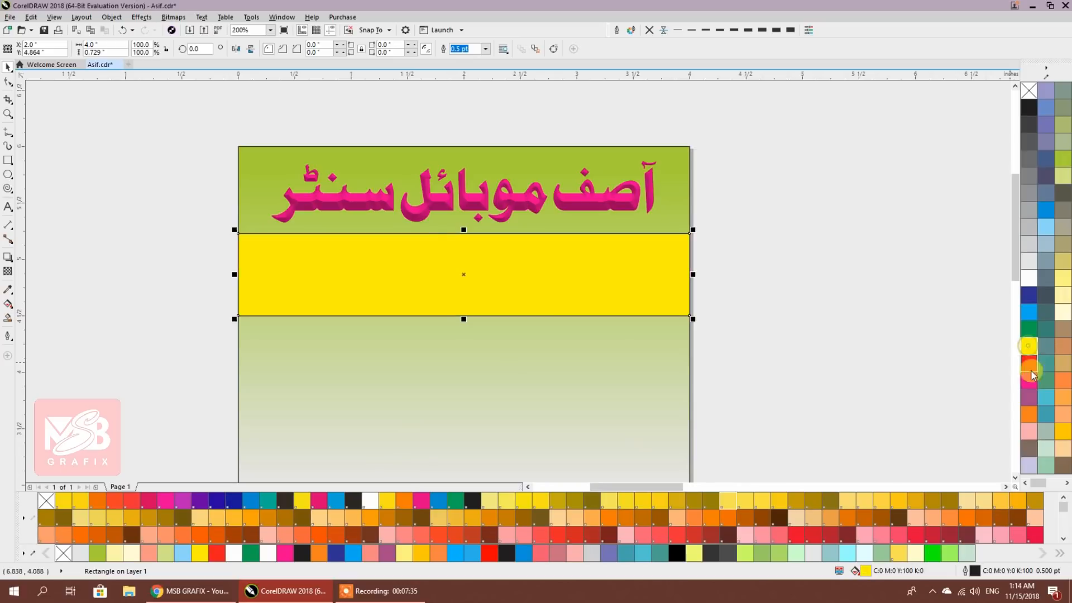
right_click(1029, 415)
click(747, 30)
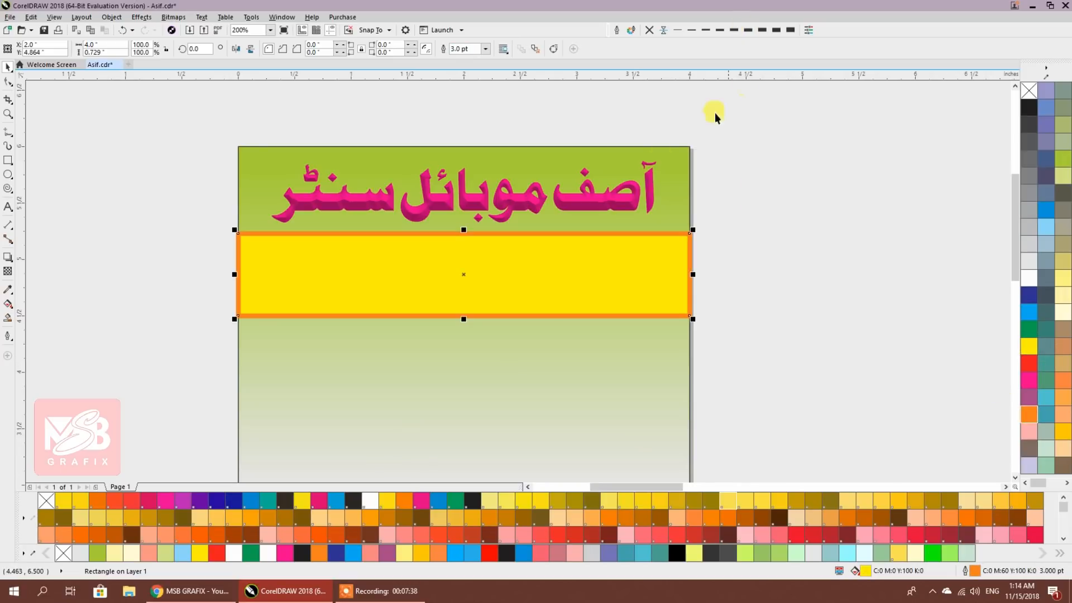
drag(695, 274, 703, 275)
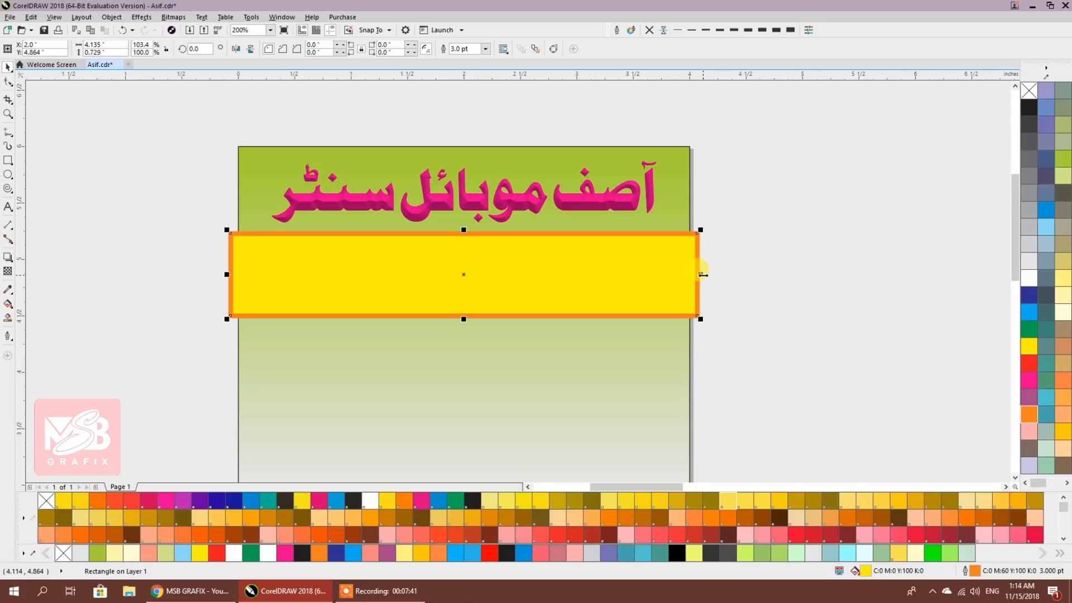
PowerClip the yellow band inside the green background
right_click(648, 251)
click(596, 365)
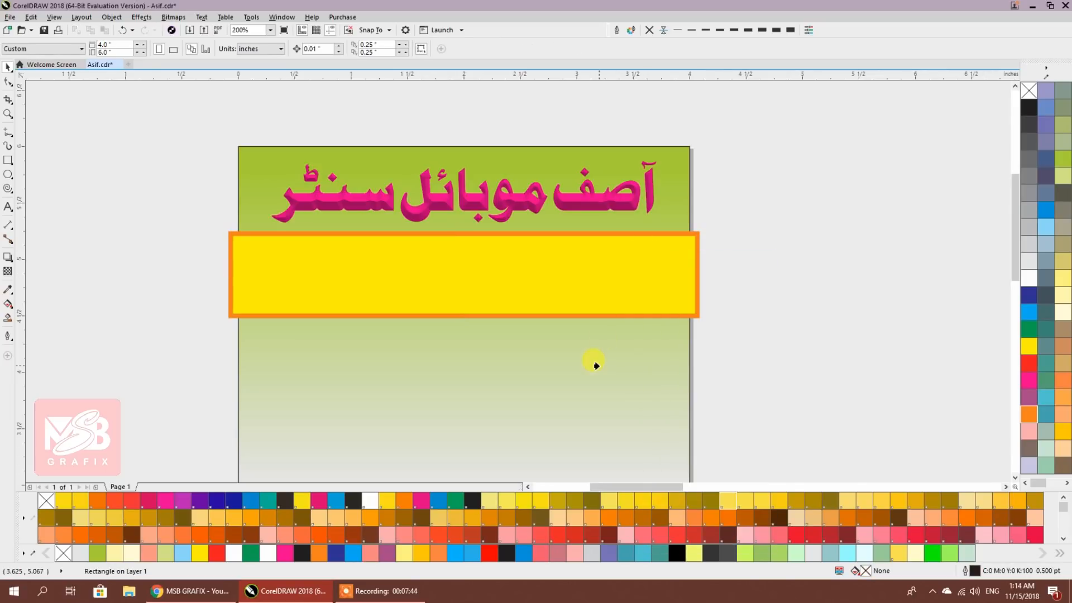
click(595, 364)
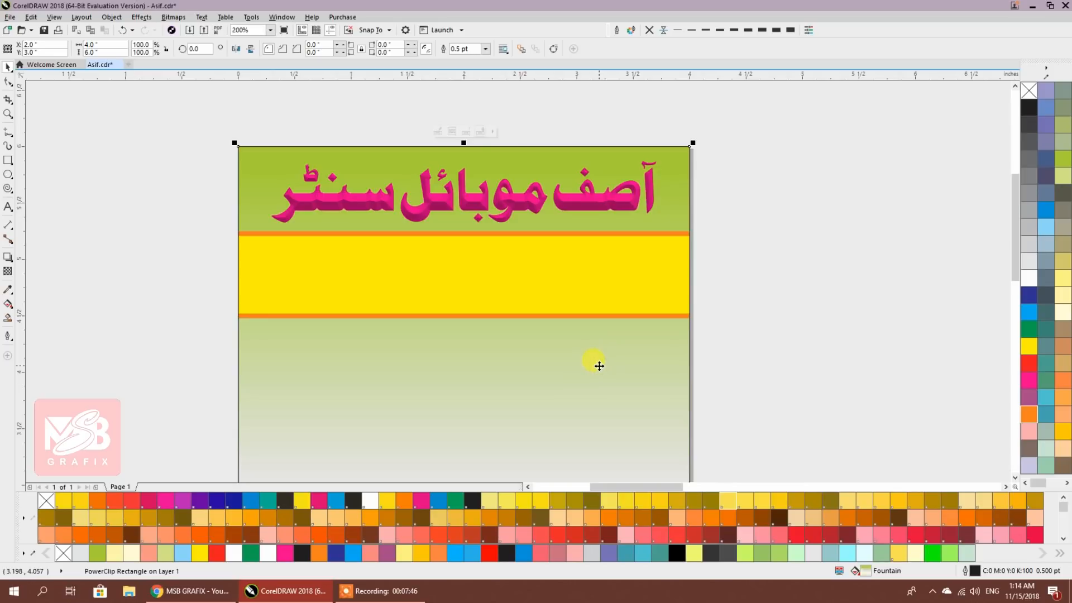
click(768, 325)
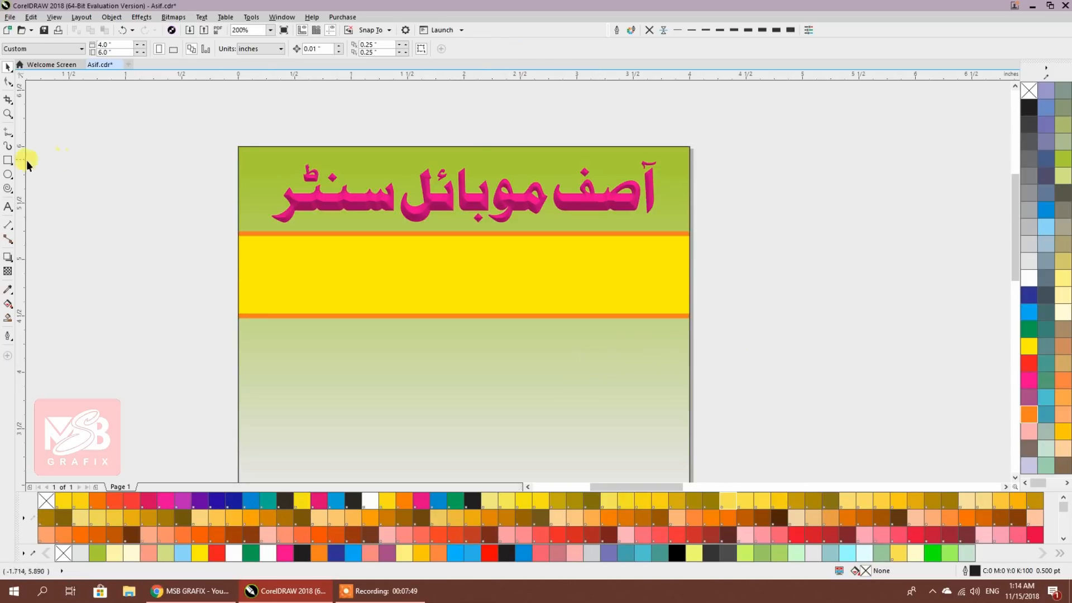
Draw an ellipse across the yellow band and fill it with plain black
click(7, 176)
drag(300, 221, 636, 331)
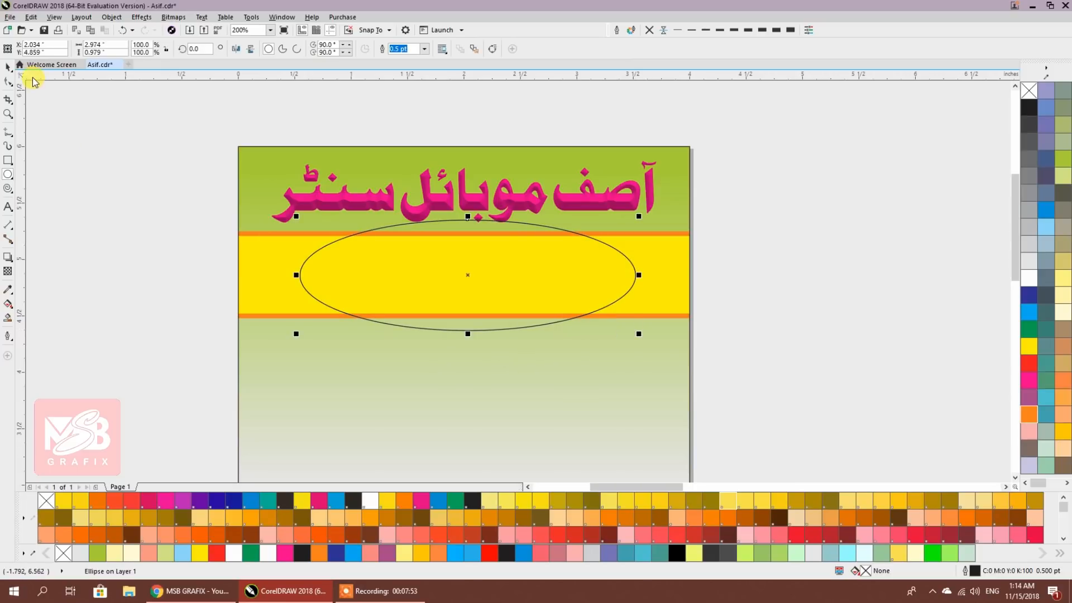
scroll(56, 208, down, 5)
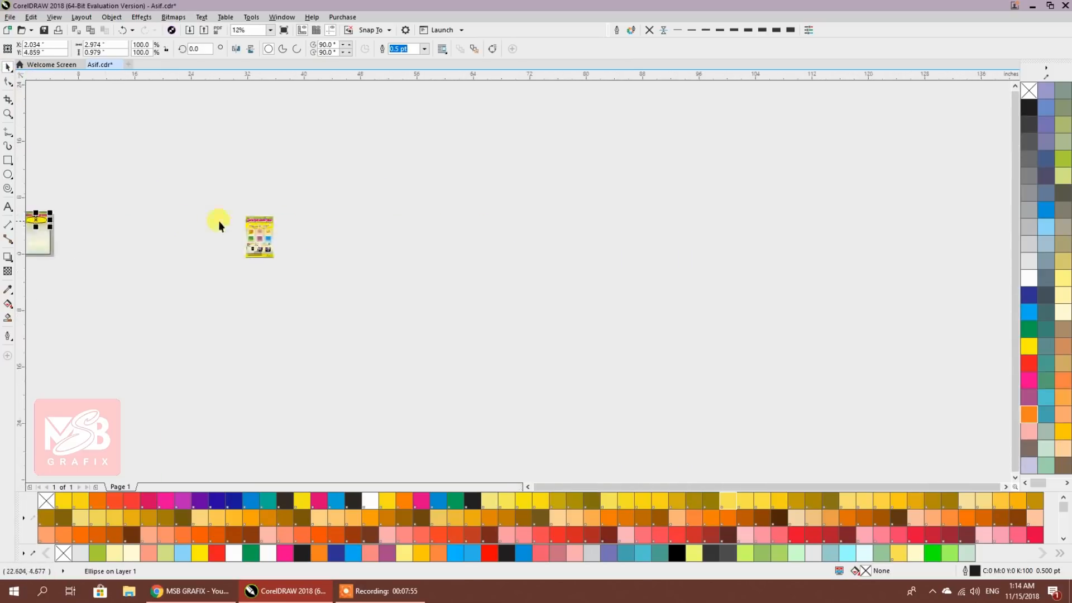
scroll(239, 220, up, 6)
drag(302, 251, 379, 257)
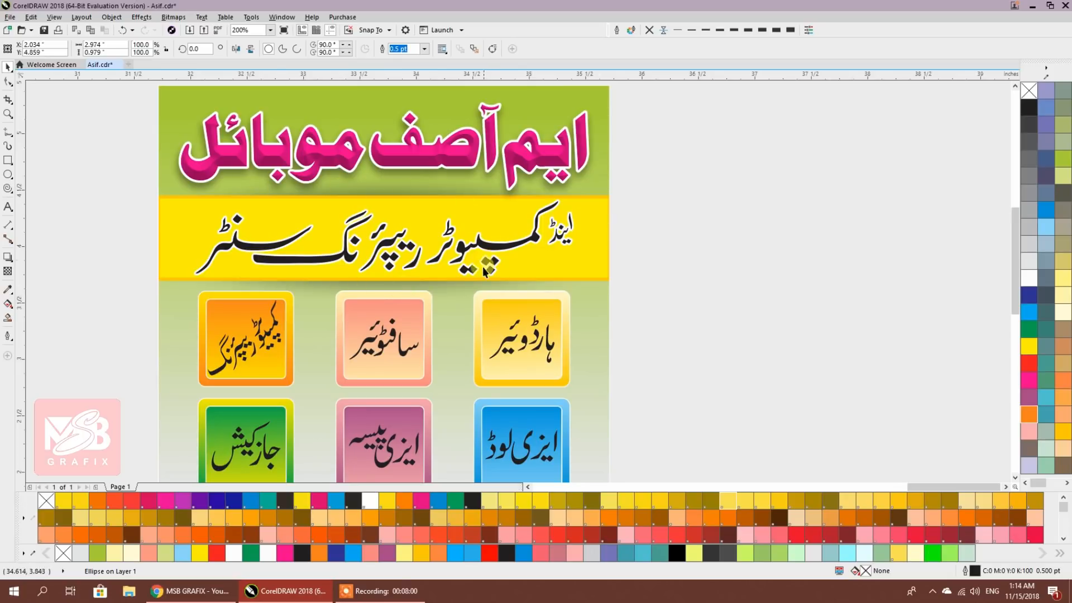
scroll(347, 248, down, 5)
scroll(335, 247, up, 5)
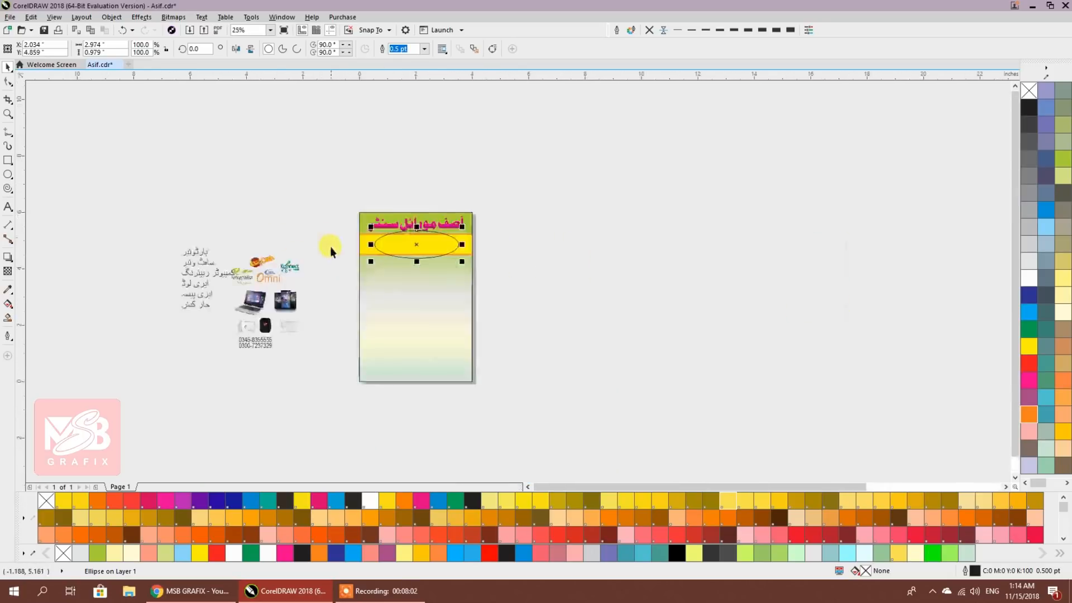
drag(413, 253, 391, 267)
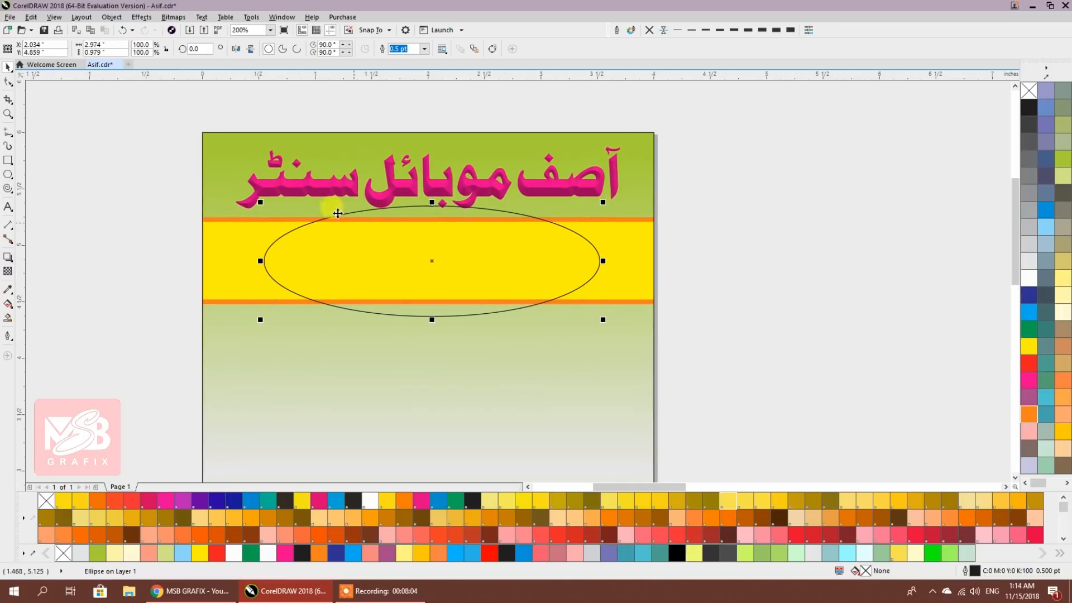
click(1028, 107)
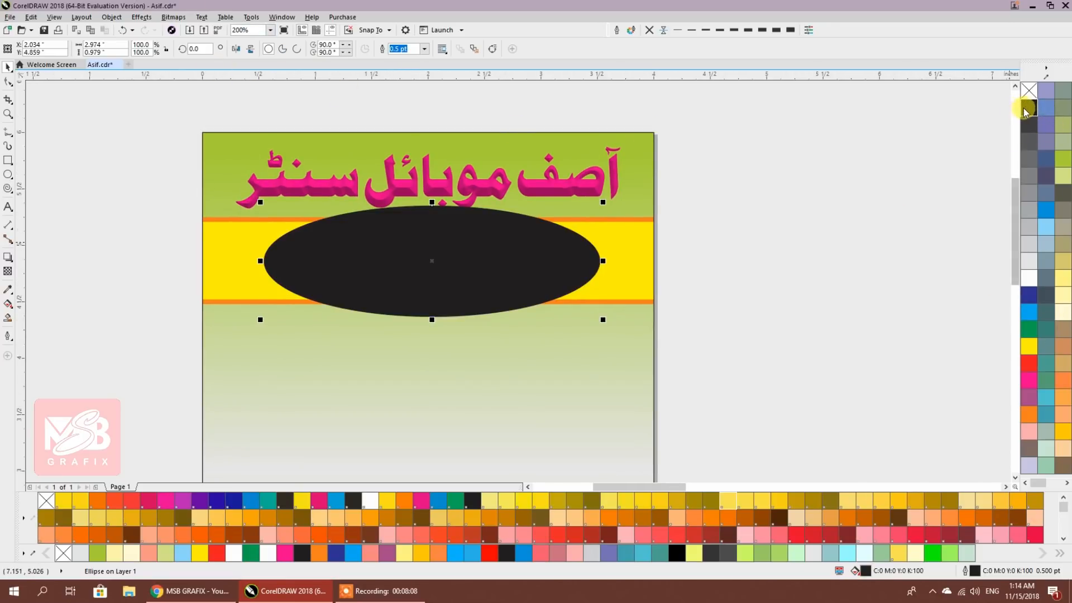
scroll(1063, 271, down, 2)
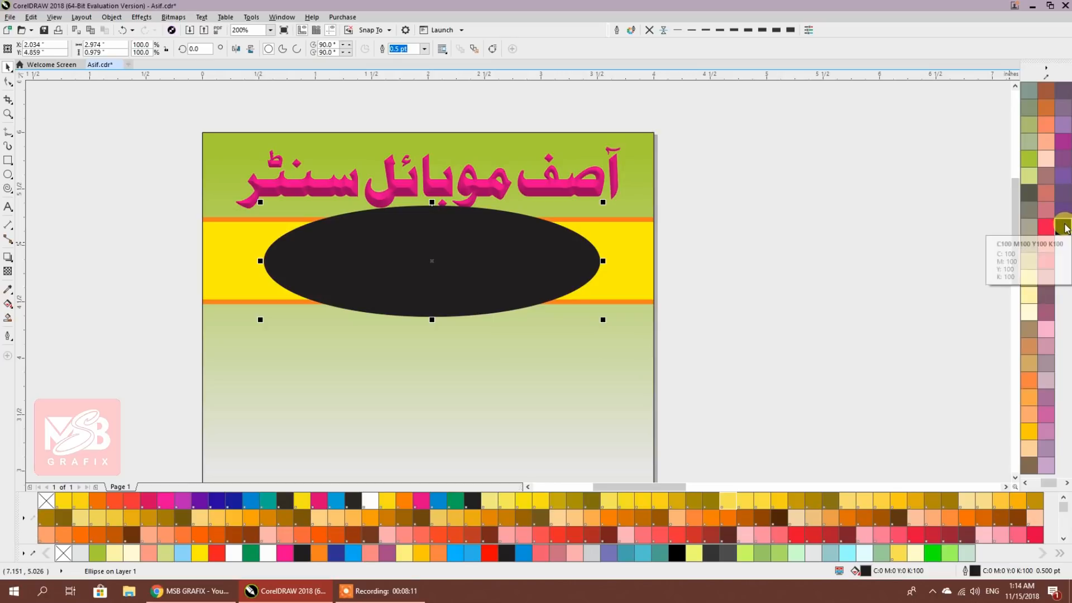
click(1065, 227)
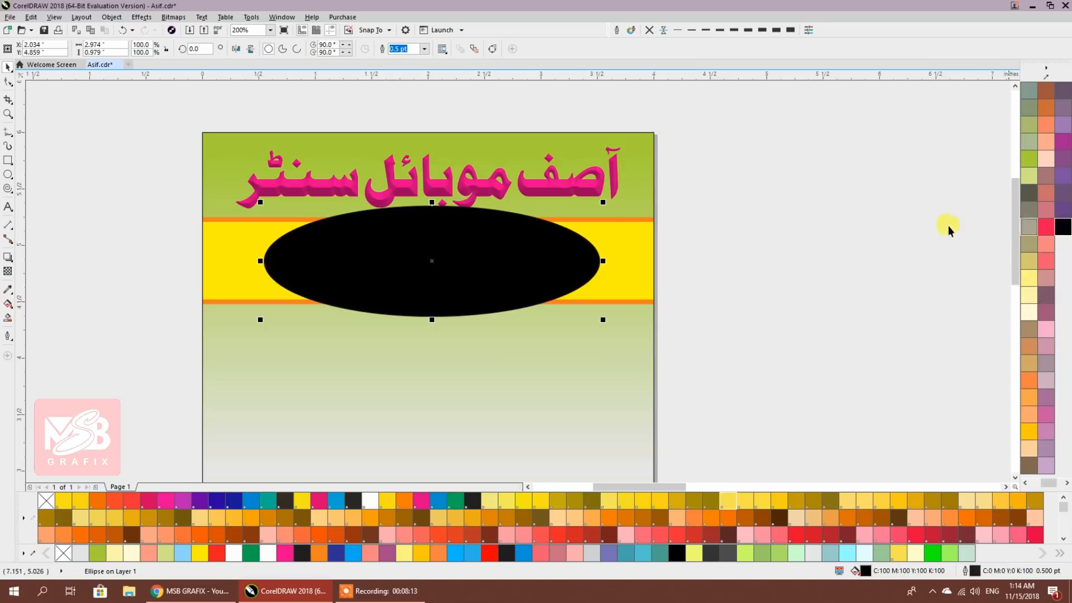
scroll(1029, 167, up, 3)
click(1029, 108)
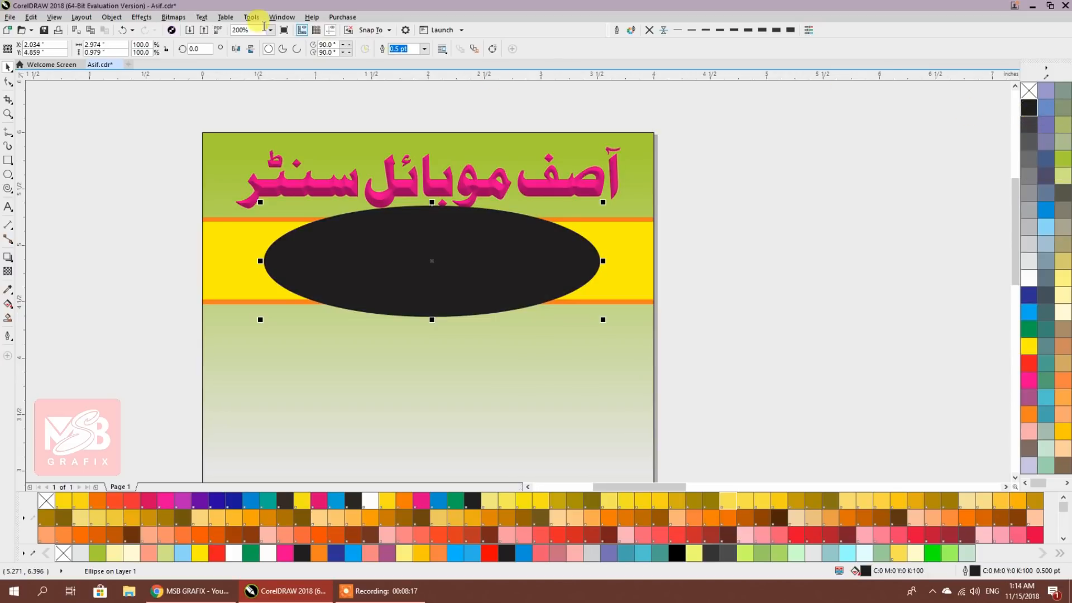
click(171, 19)
Convert the black ellipse to a bitmap and soften it with a 64-pixel Gaussian Blur
click(188, 32)
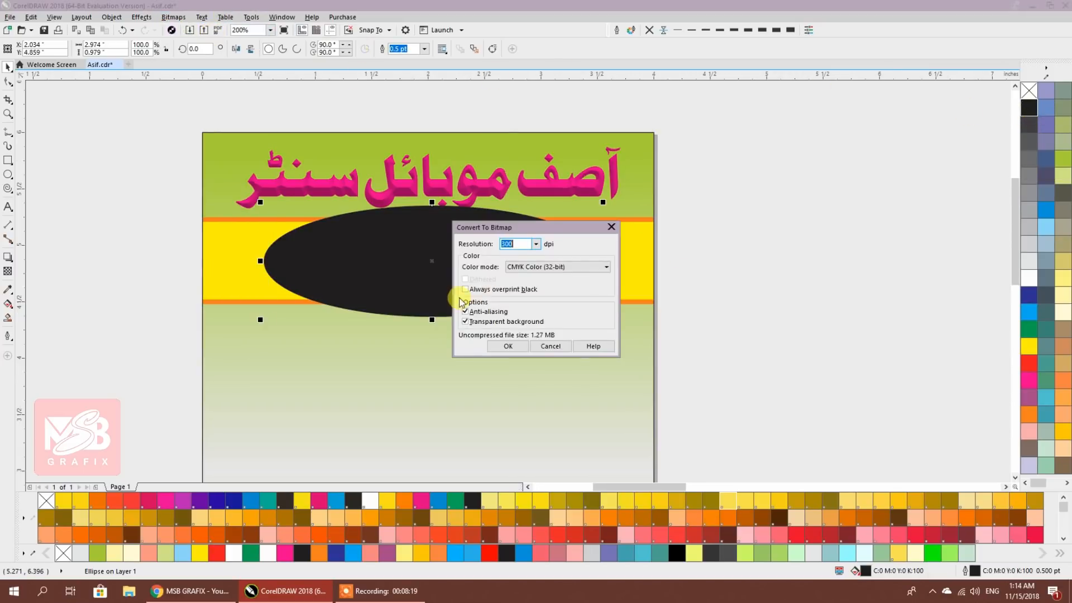
click(508, 346)
click(169, 19)
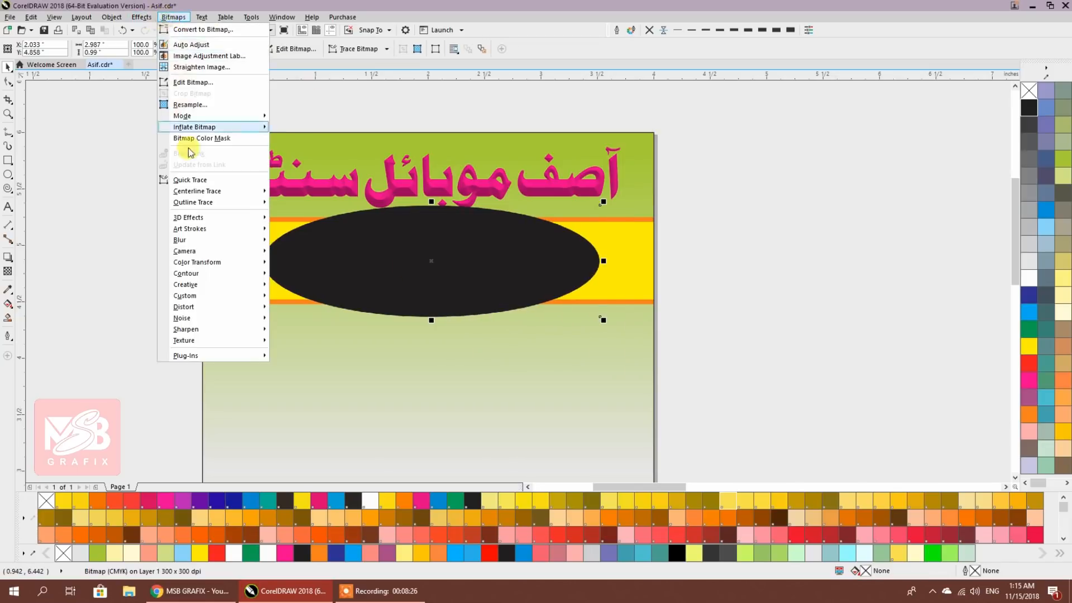
mouse_move(180, 240)
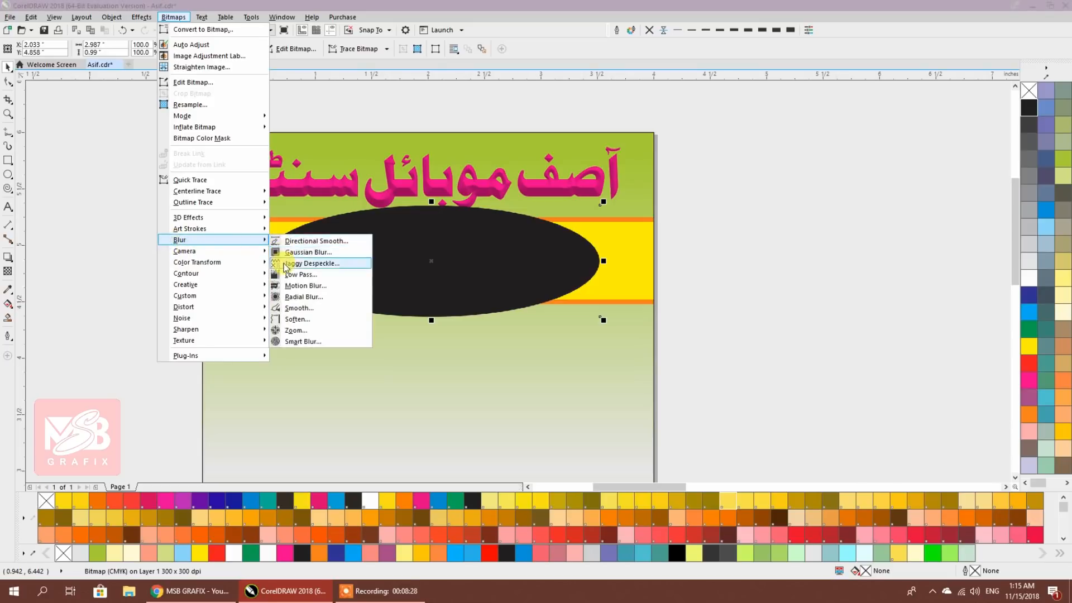
click(308, 252)
drag(520, 259, 740, 225)
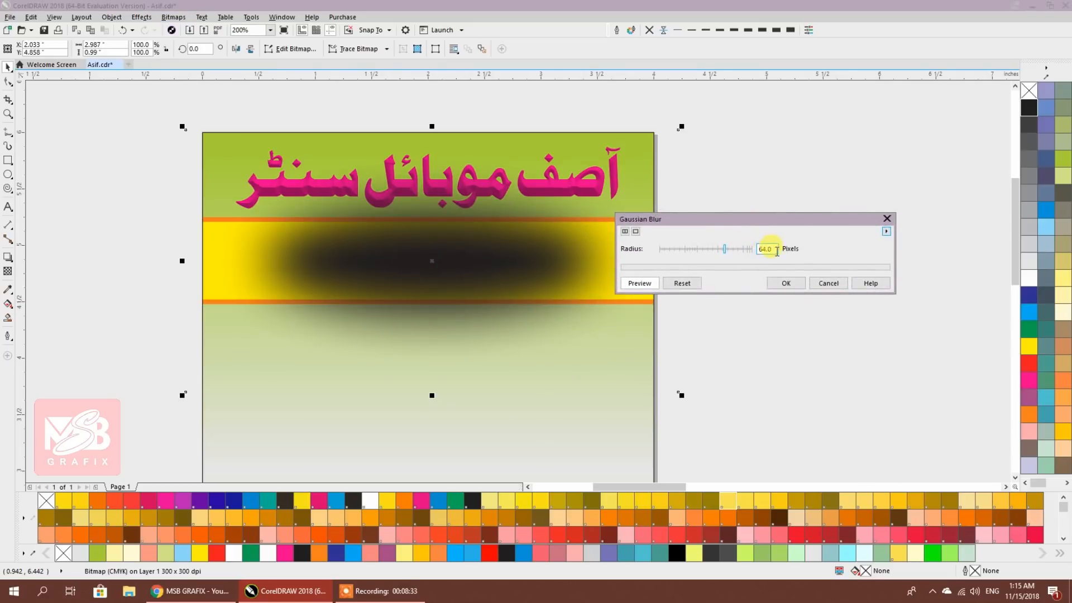
click(787, 284)
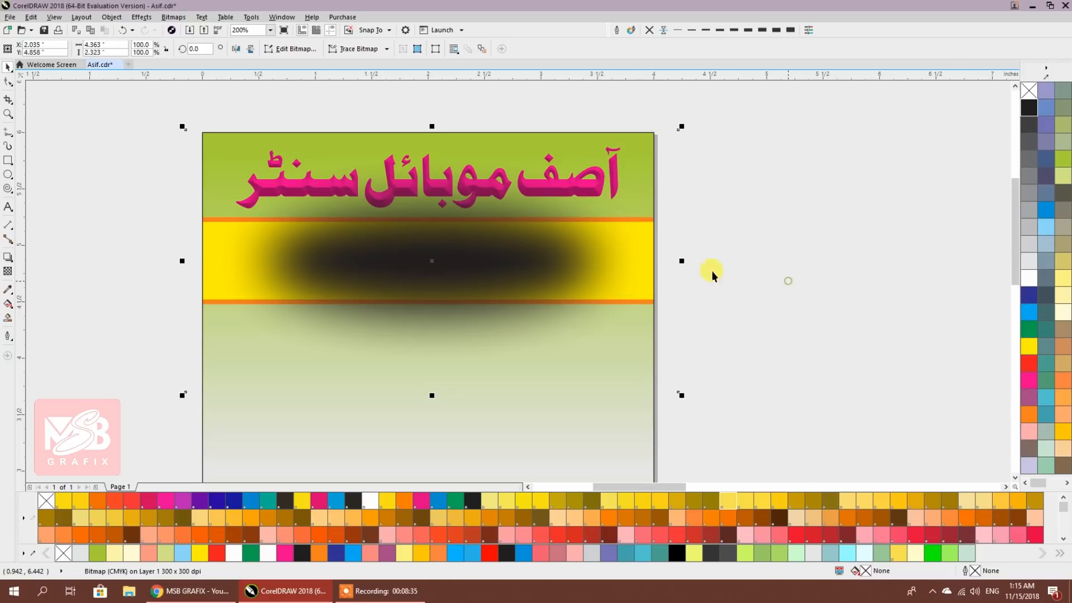
right_click(546, 238)
click(572, 343)
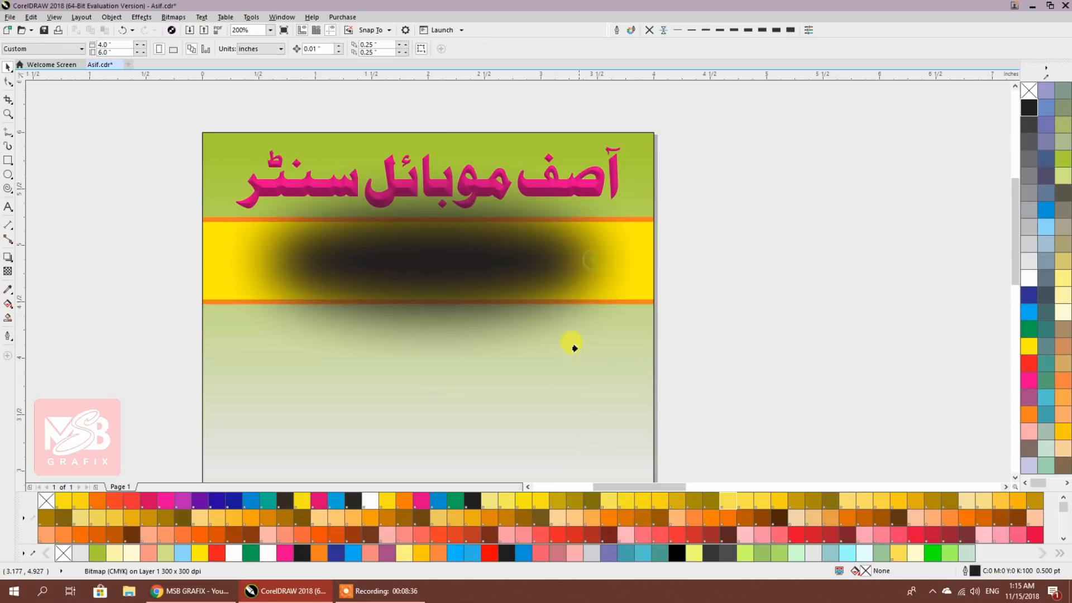
Clip the shadow inside the green background and bring the yellow banner in front of it
click(569, 445)
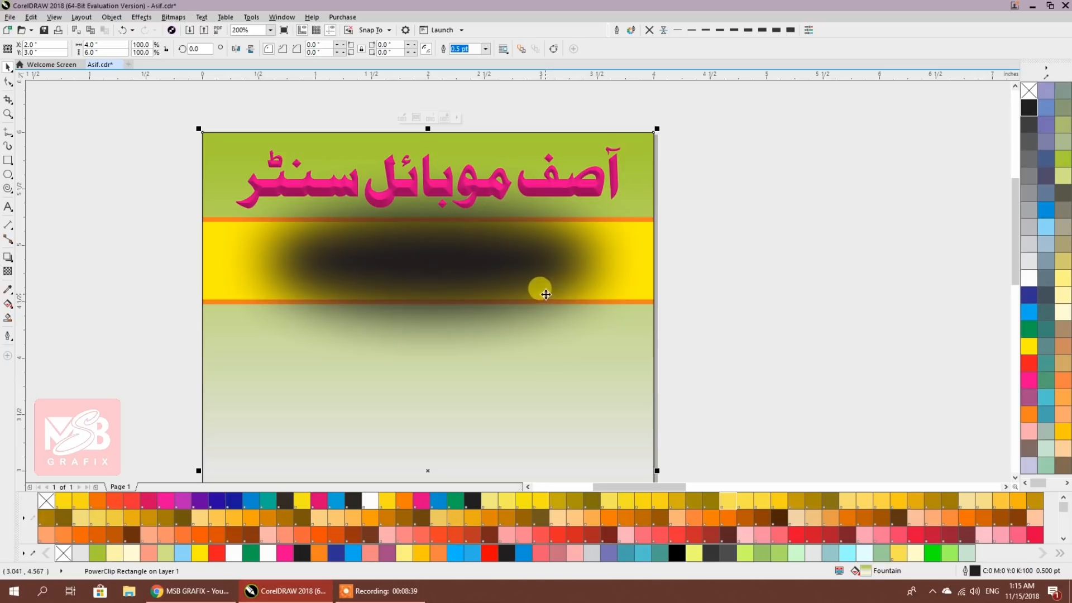
ctrl+click(545, 294)
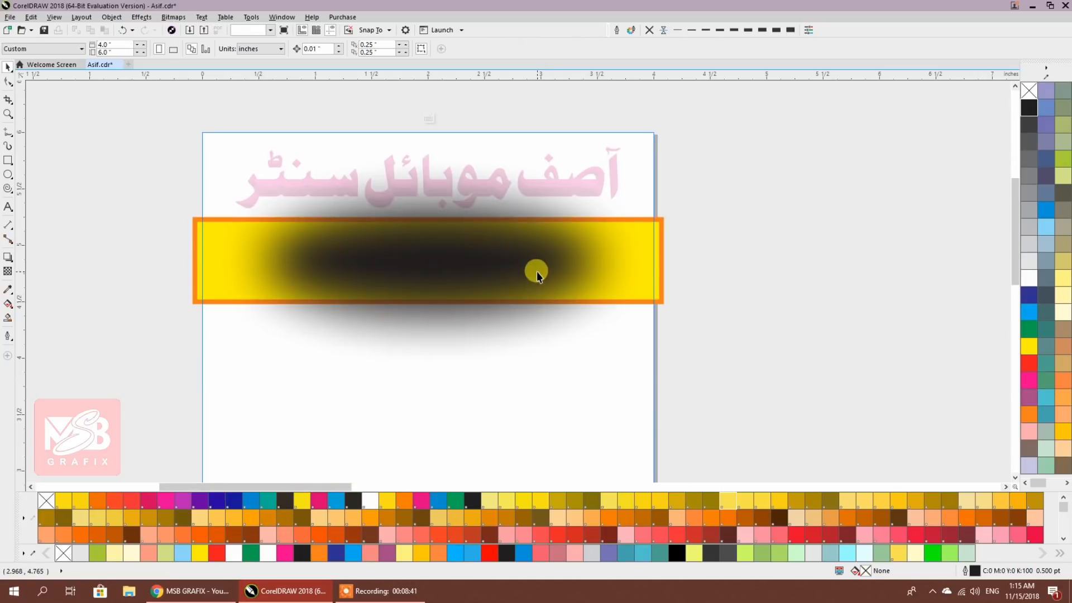
click(537, 271)
right_click(539, 263)
click(554, 342)
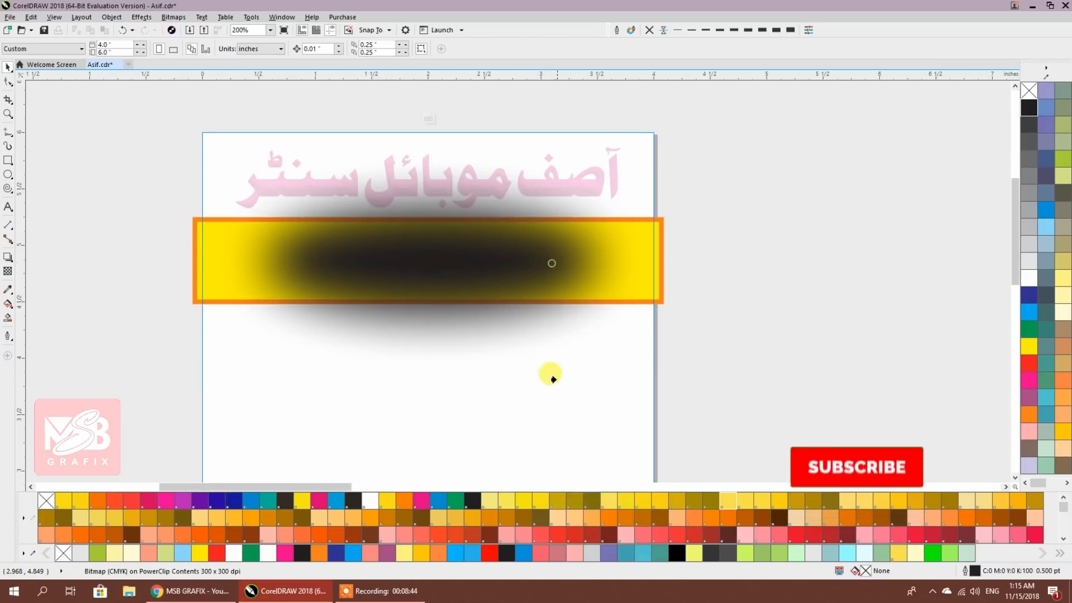
click(660, 301)
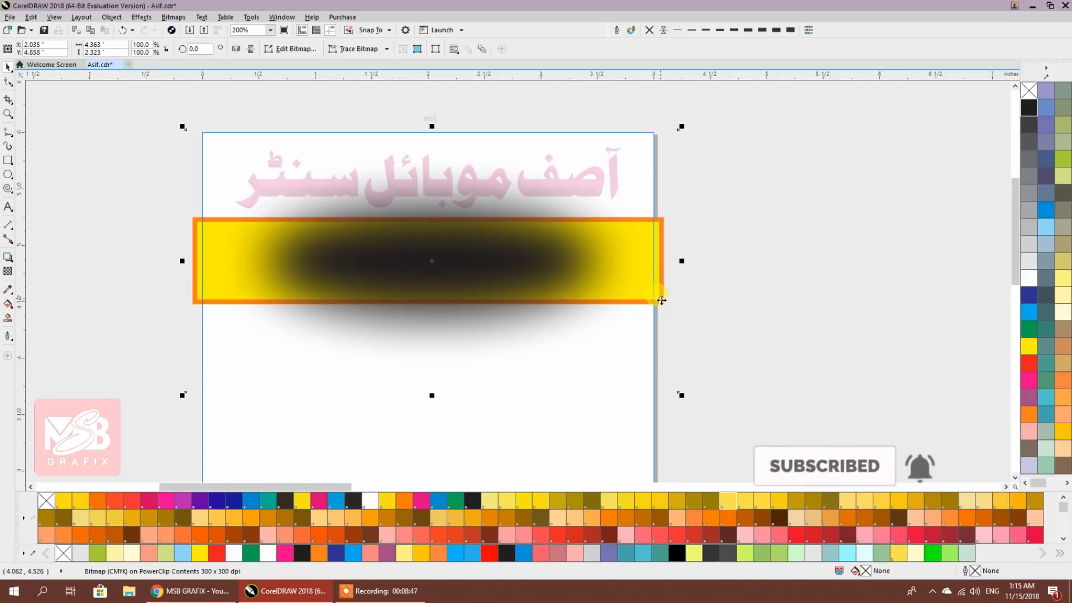
click(749, 306)
drag(149, 208, 758, 309)
key(shift+Page_Up)
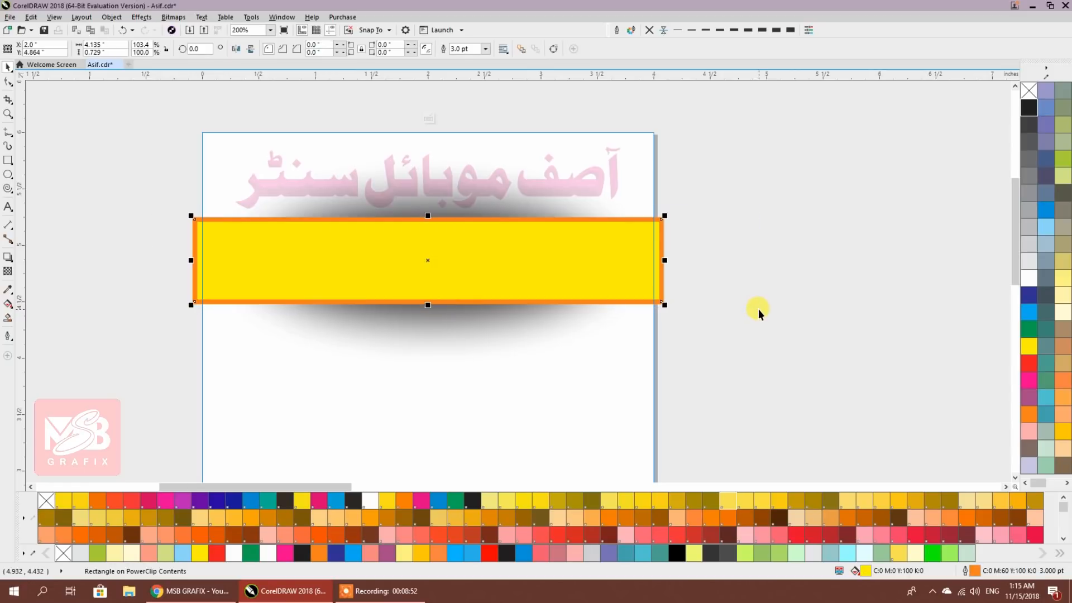
Stretch the shadow wider and flatter, then finish editing the PowerClip
click(758, 309)
click(467, 318)
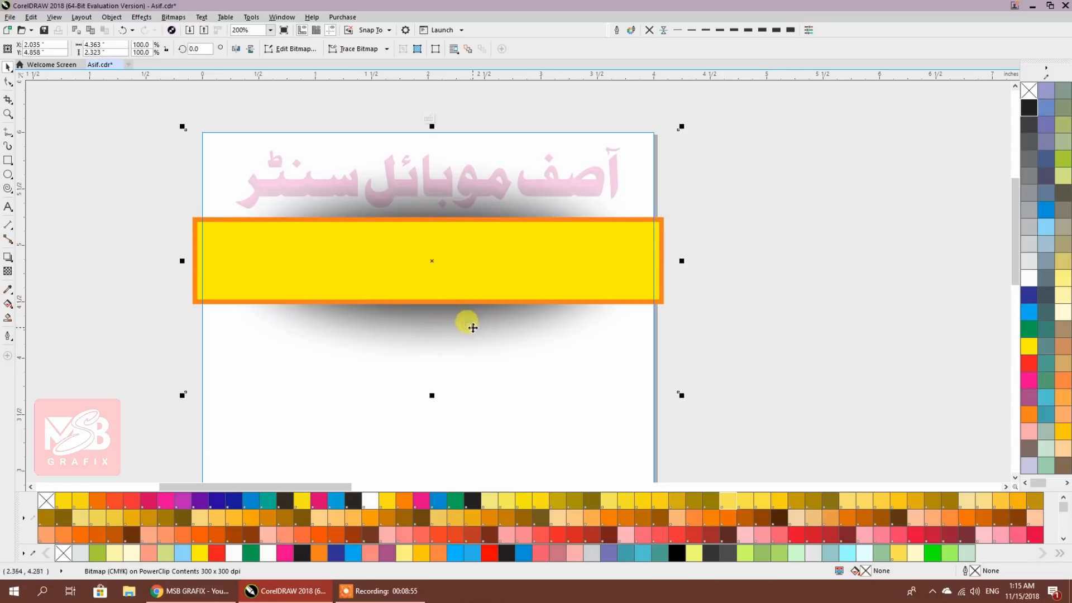
drag(432, 398, 434, 360)
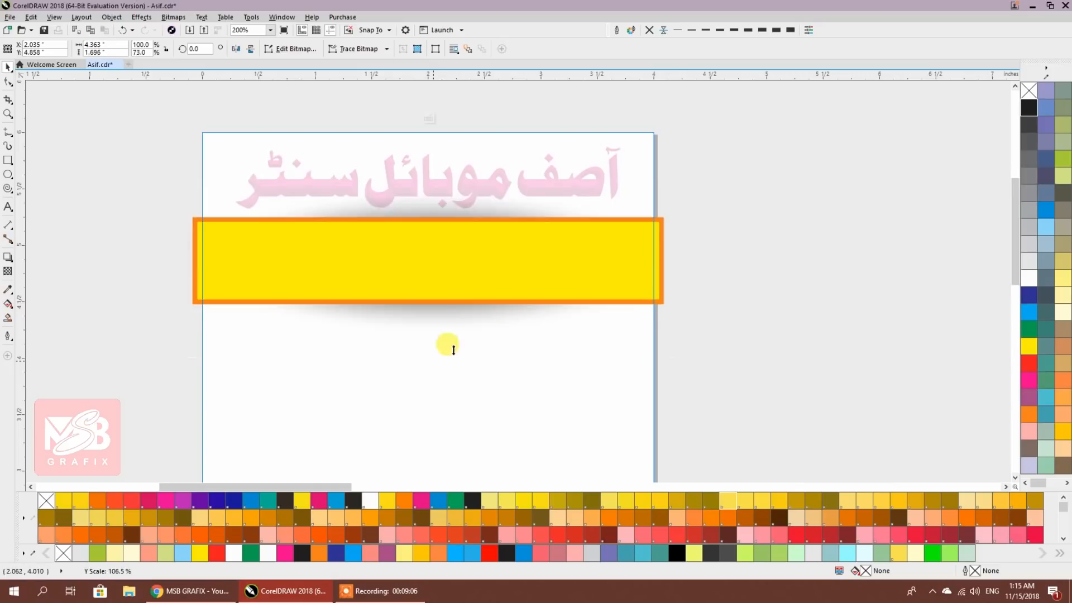
drag(683, 261, 720, 261)
drag(431, 161, 431, 172)
drag(718, 261, 725, 251)
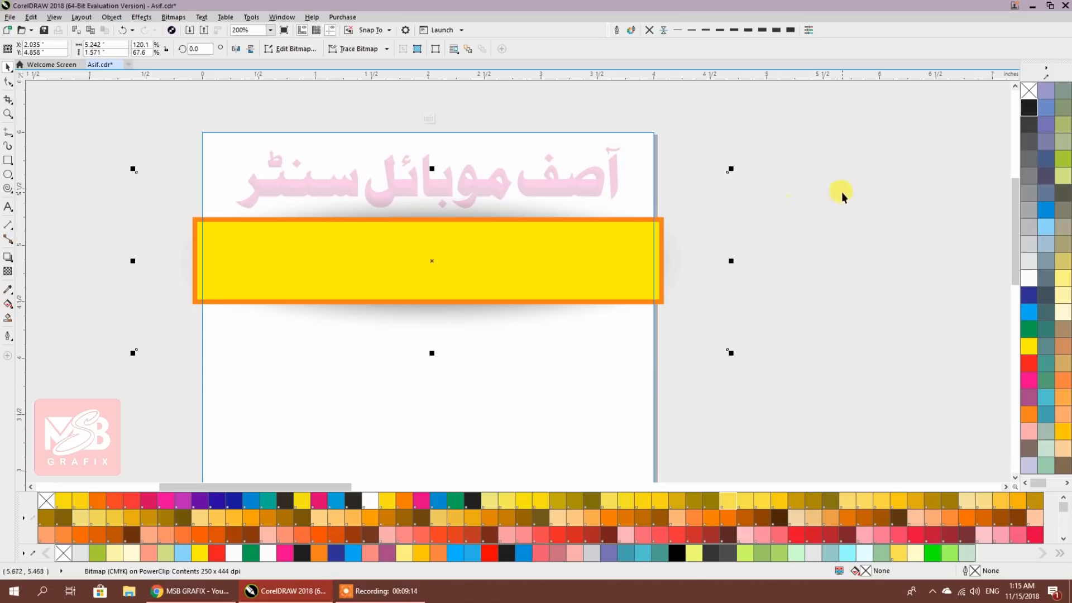
ctrl+click(841, 192)
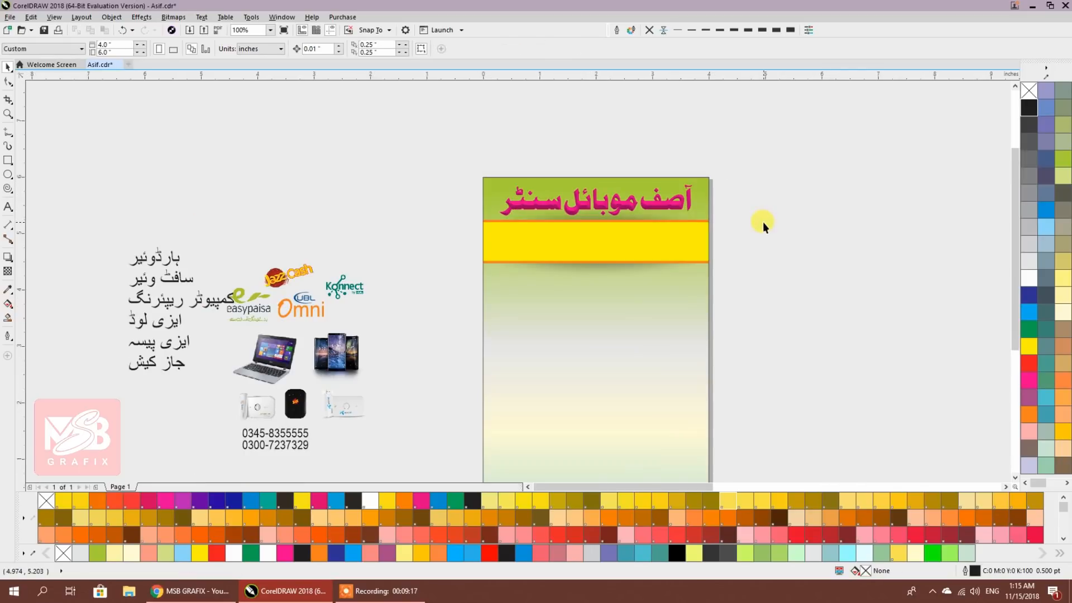
Try the Drop Shadow tool, then return to the Pick tool and reselect the pink title
click(431, 200)
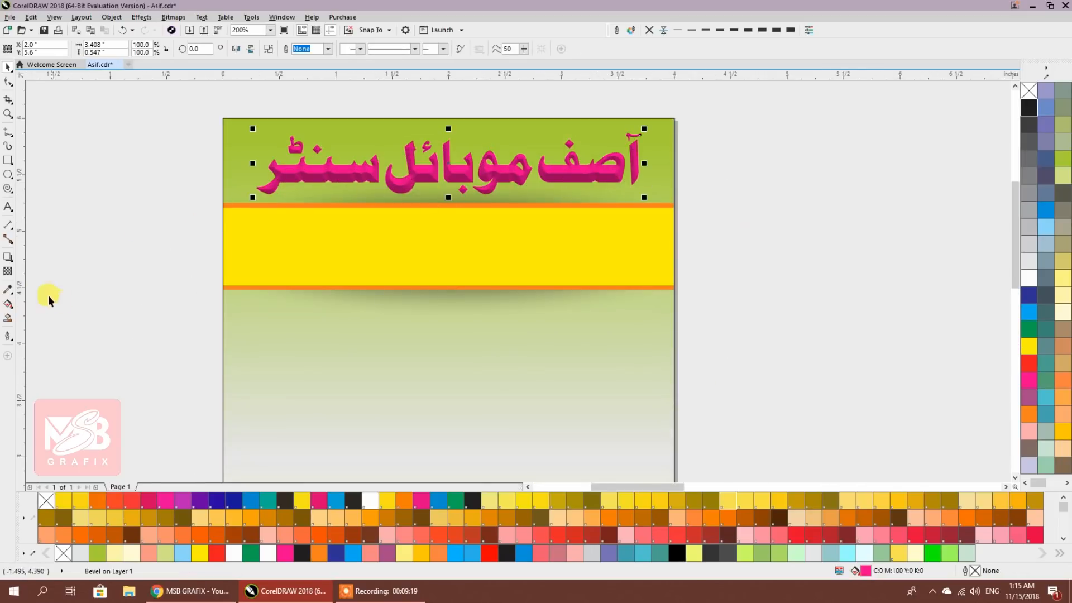
click(9, 258)
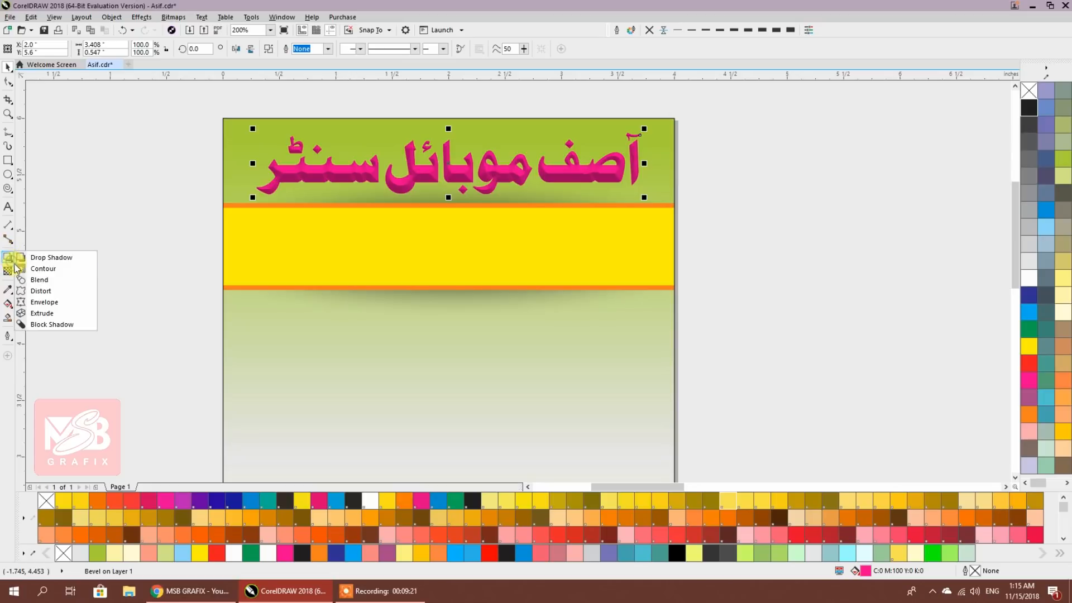
click(31, 257)
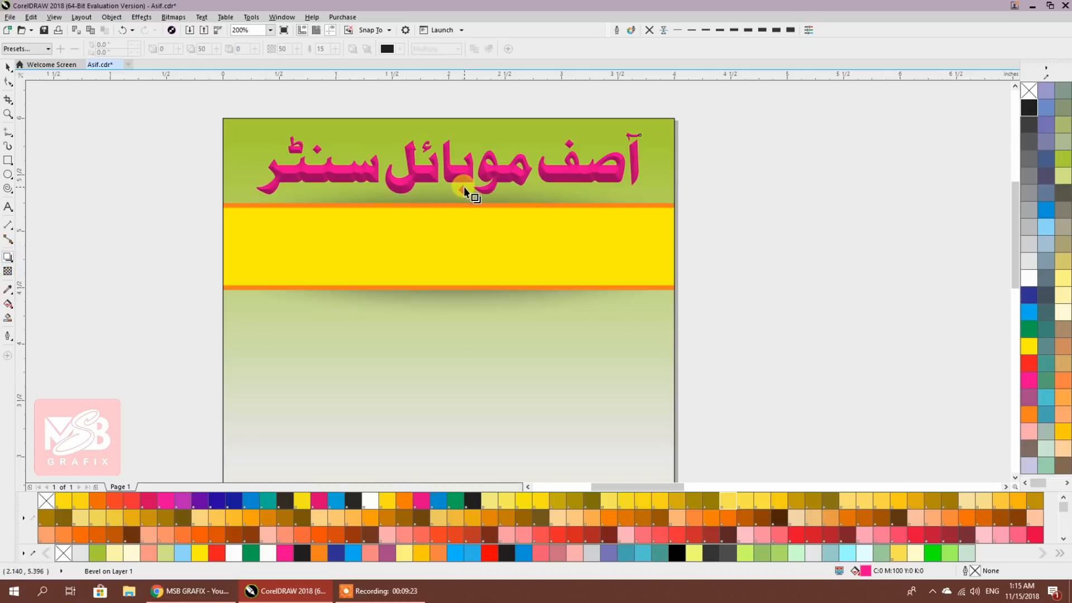
click(455, 176)
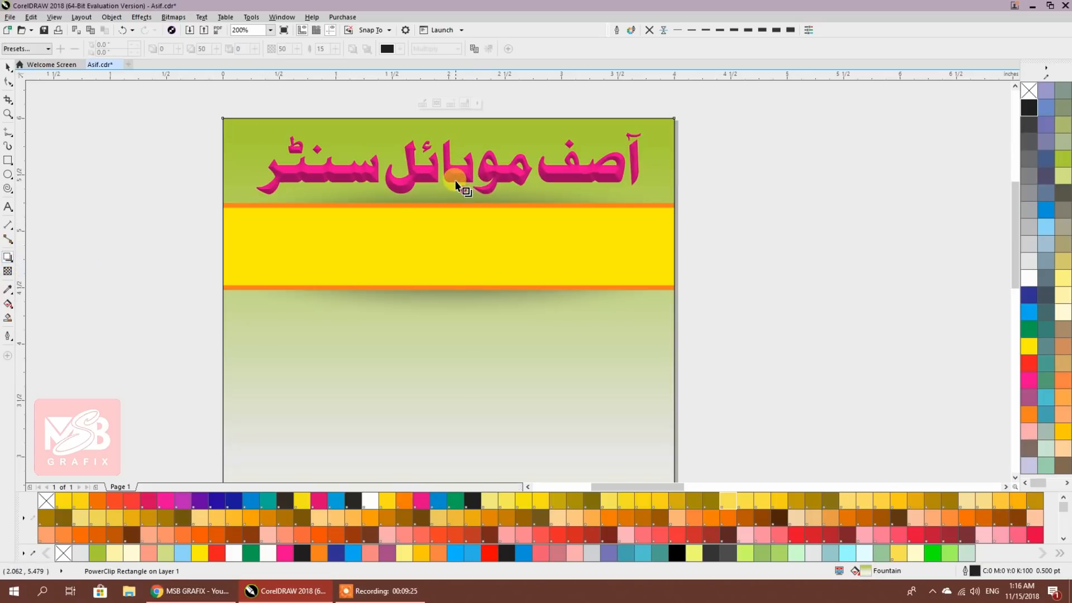
click(8, 67)
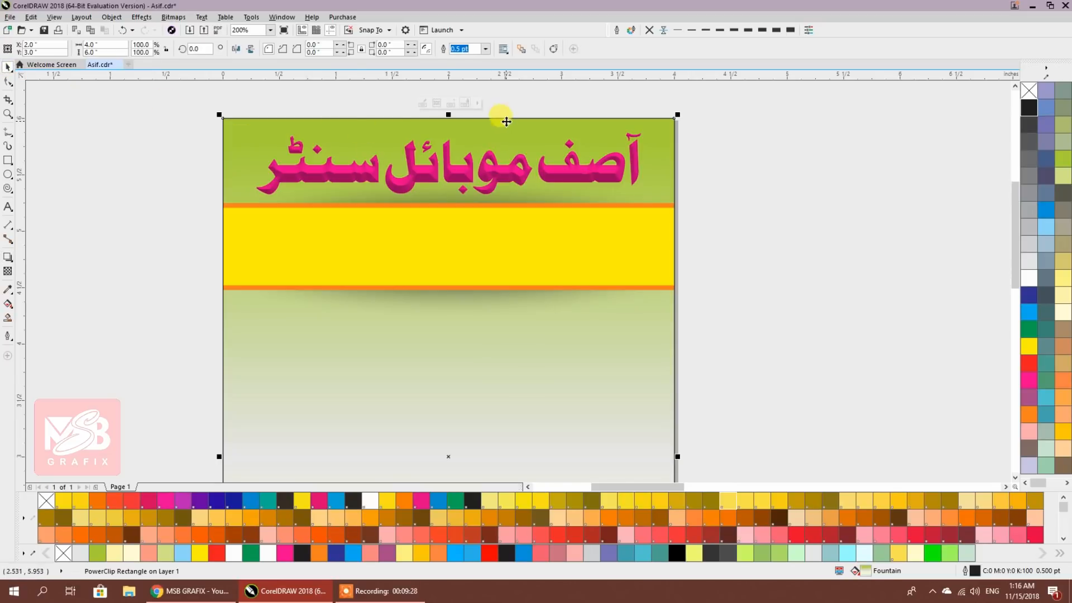
click(751, 179)
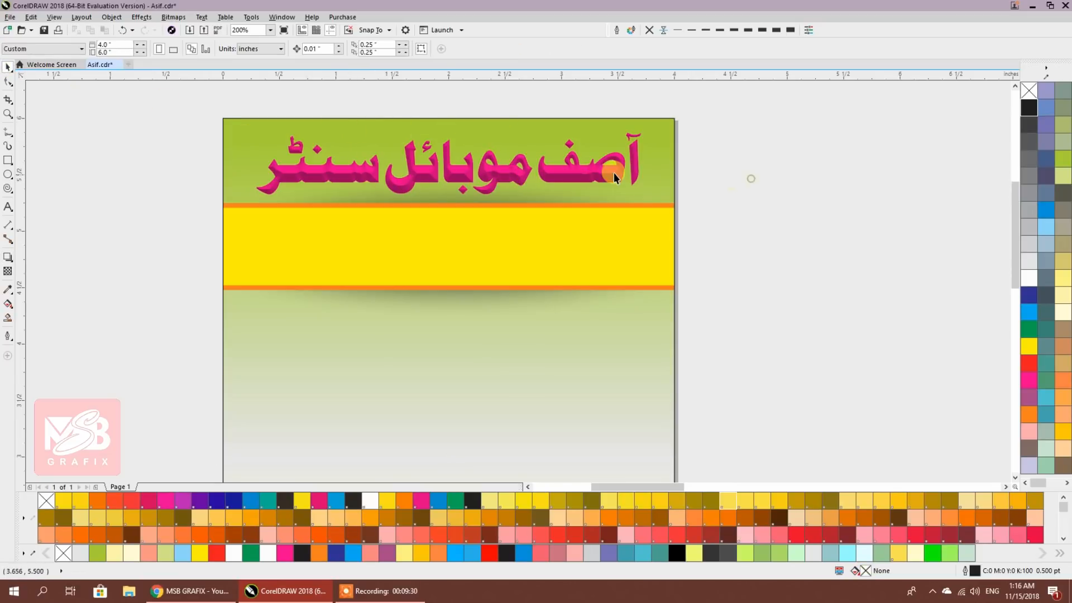
click(614, 173)
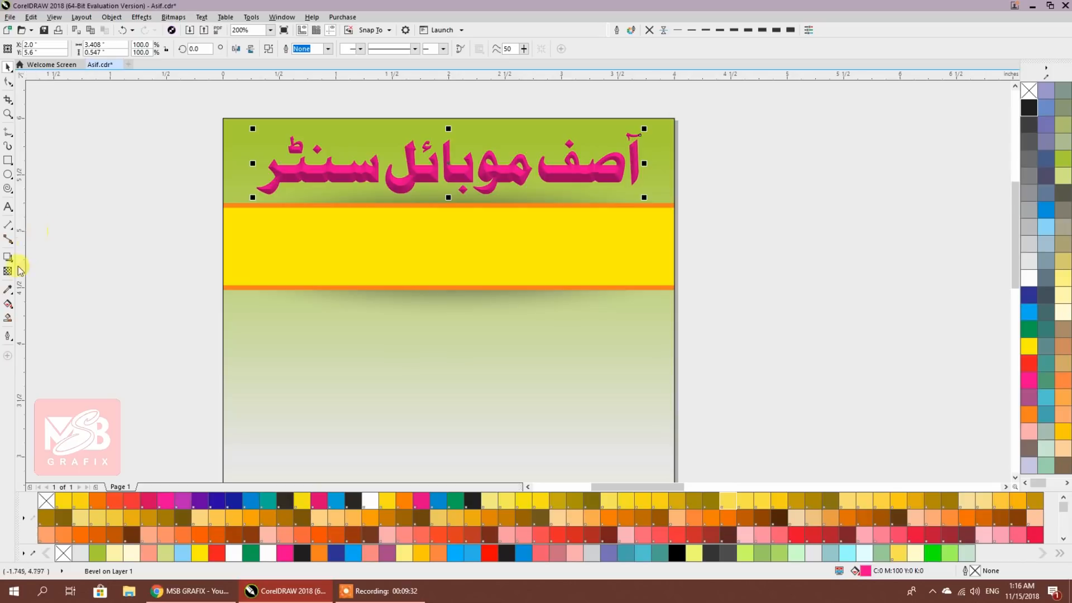
Drop a duplicate of the pink title, colour it black and offset it behind the title
scroll(544, 156, up, 2)
drag(704, 184, 665, 170)
click(912, 214)
click(747, 158)
click(1027, 107)
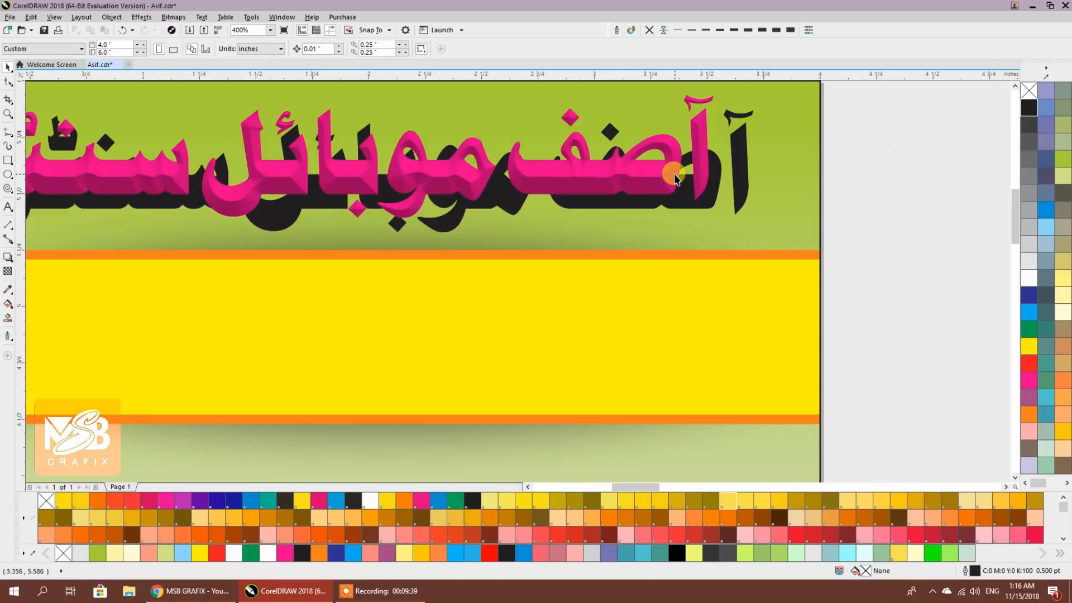
drag(694, 168, 739, 185)
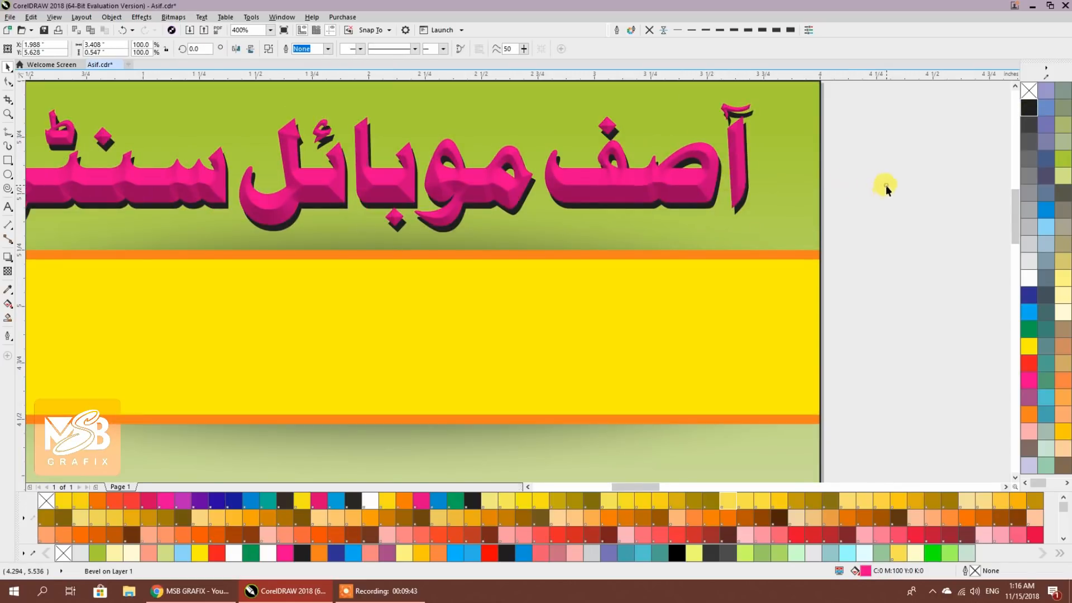
scroll(725, 185, up, 3)
drag(677, 201, 674, 206)
scroll(721, 172, down, 2)
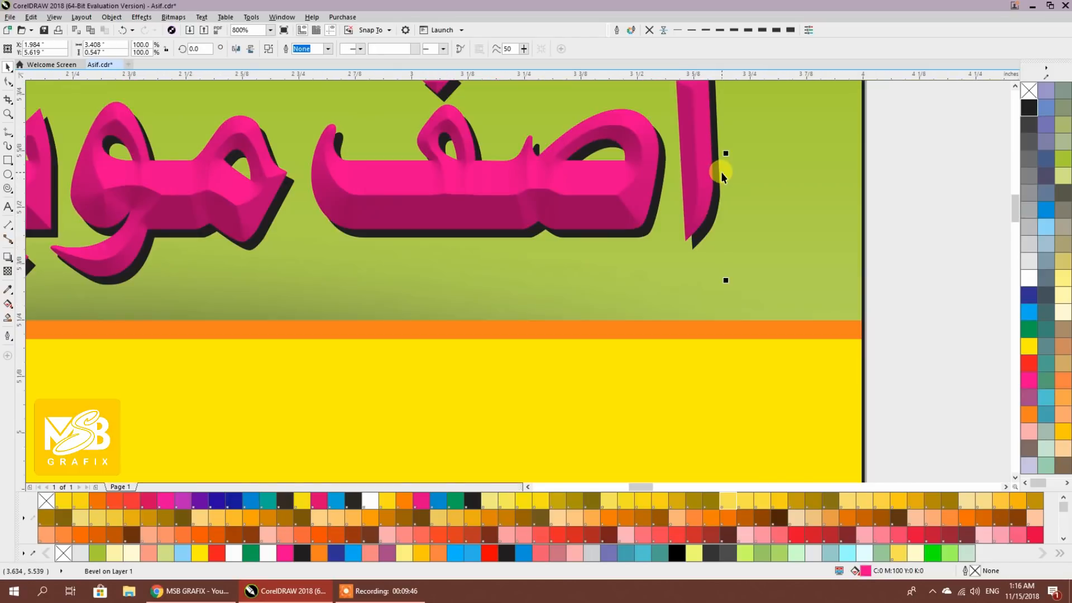
Adjust the title's outline thickness and nudge the pink title slightly over its black copy
click(721, 30)
scroll(760, 176, down, 2)
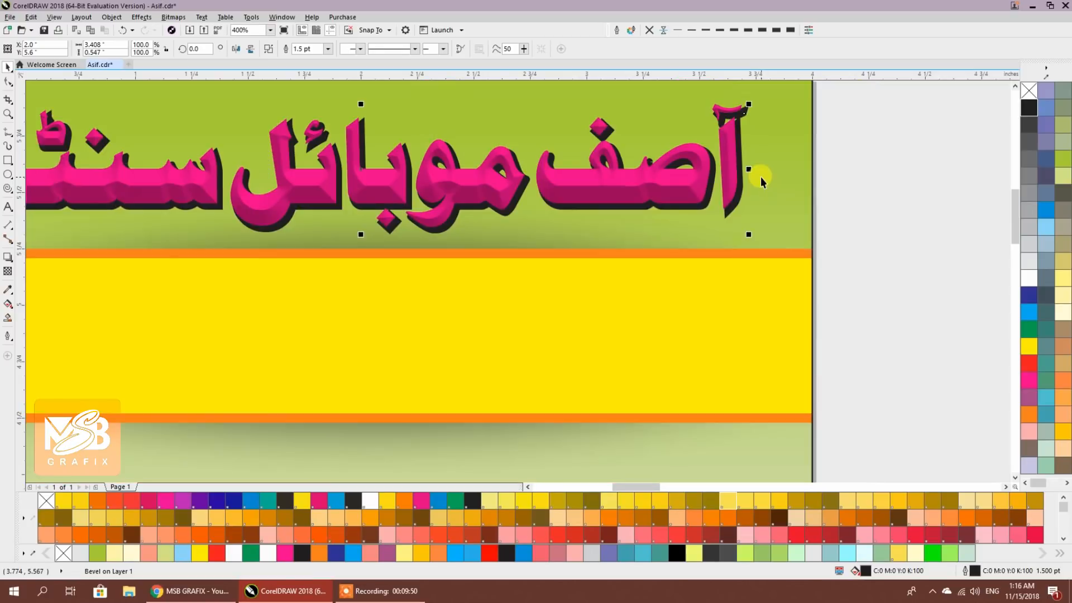
drag(760, 176, 799, 216)
click(886, 199)
scroll(806, 196, up, 2)
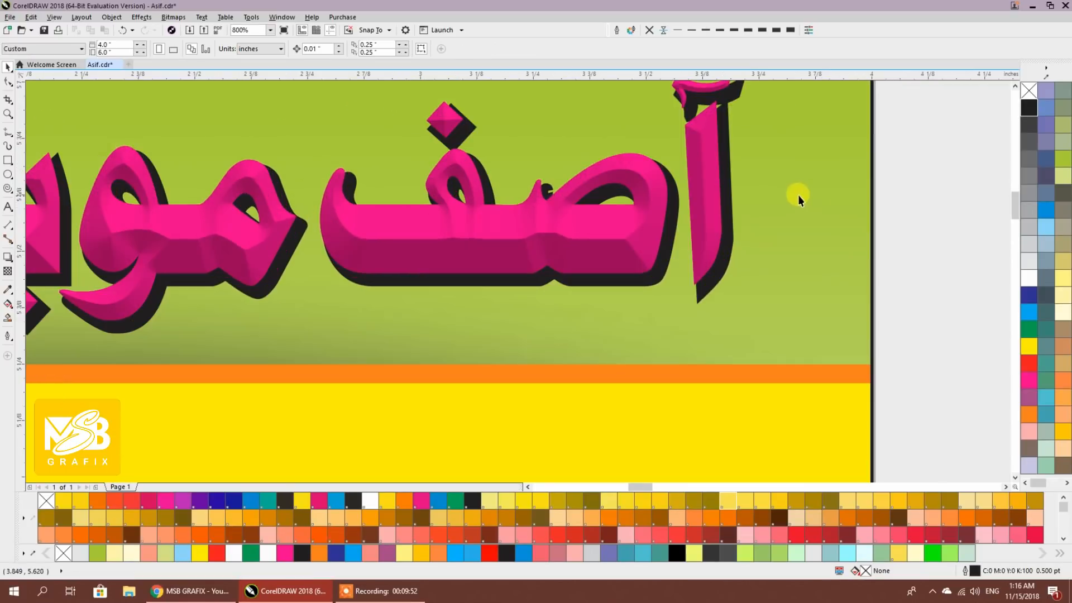
click(707, 96)
click(692, 32)
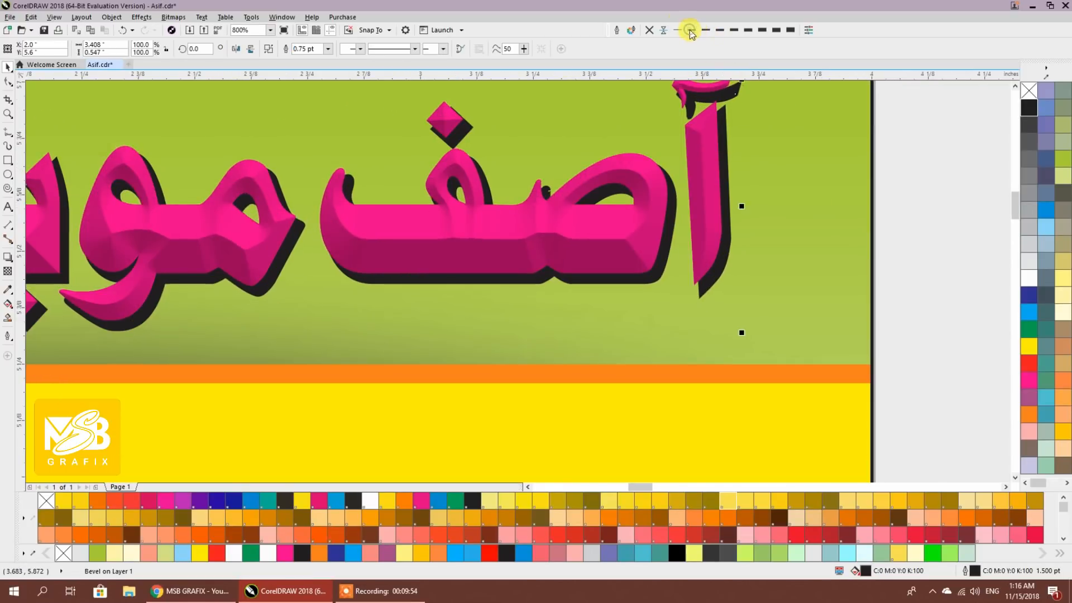
click(703, 138)
drag(705, 141, 701, 144)
scroll(768, 176, down, 4)
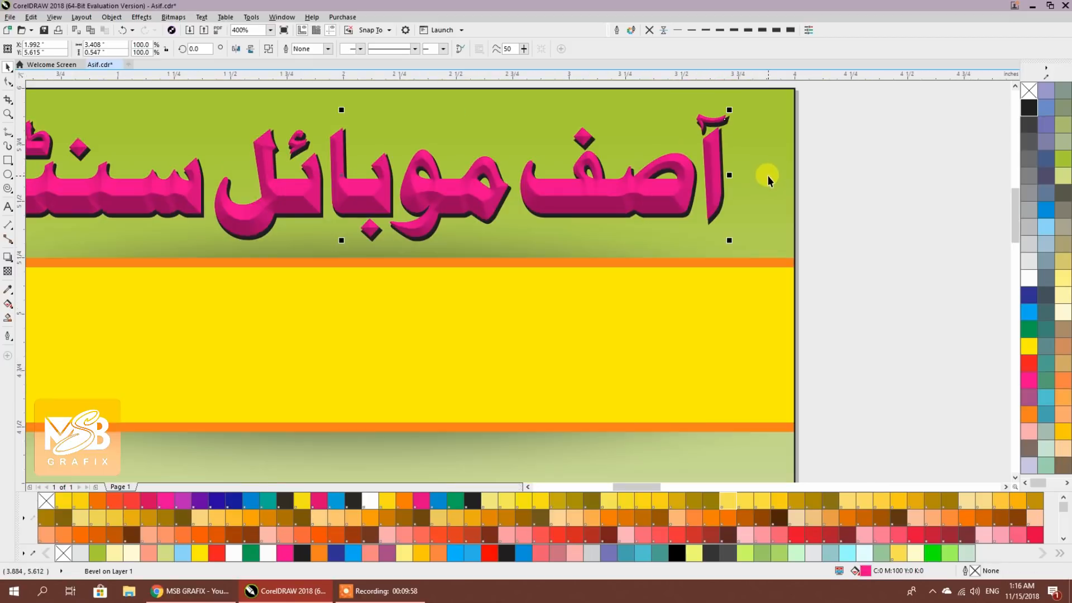
click(834, 227)
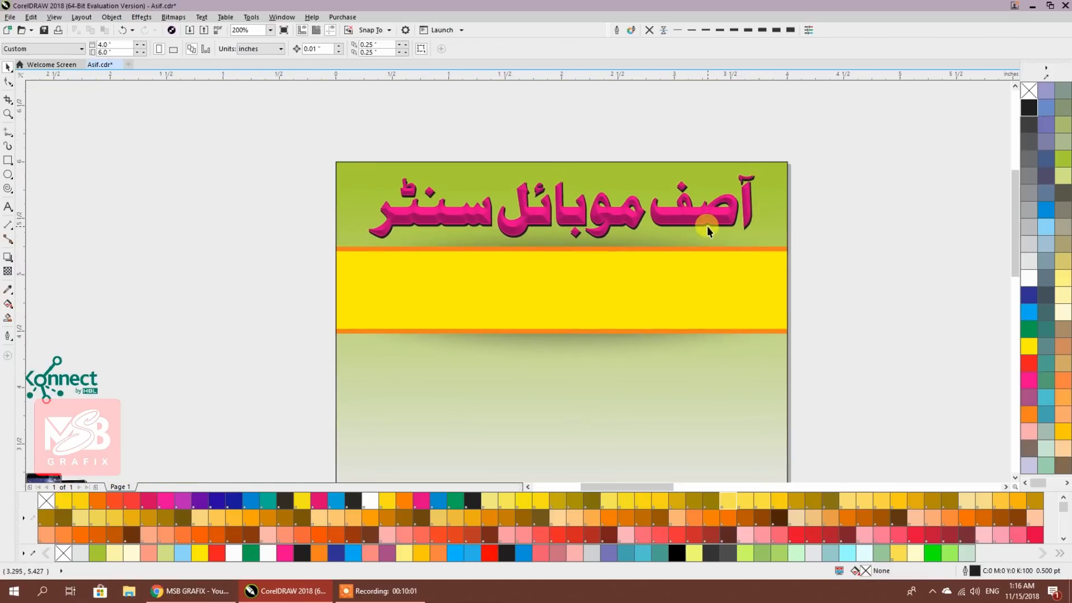
Give the Urdu heading a white 1.0 pt outline with rounded corners and line ends
drag(692, 265, 679, 256)
click(667, 208)
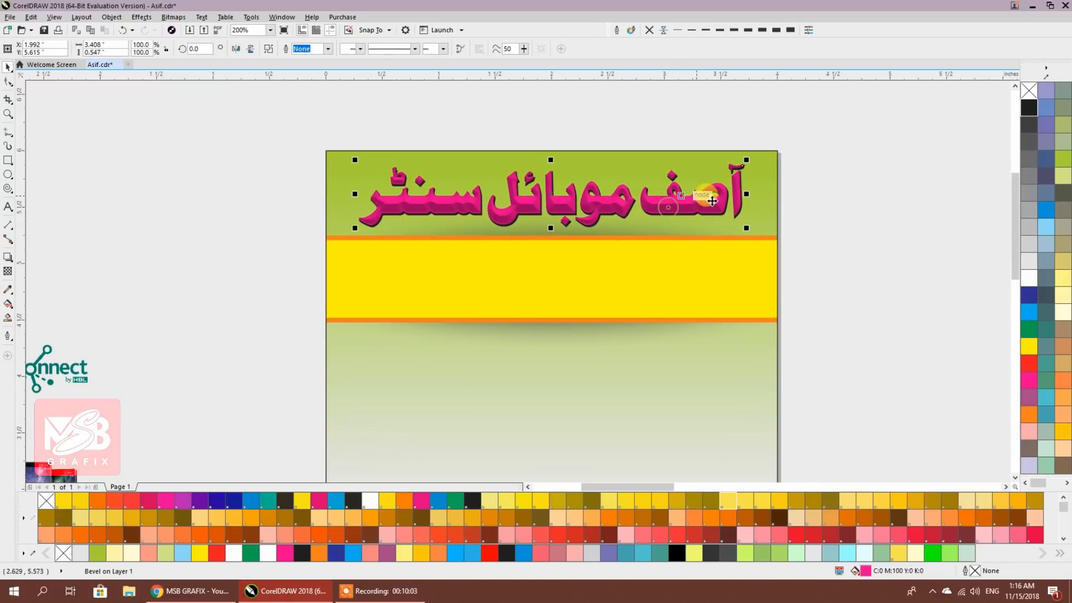
right_click(1029, 349)
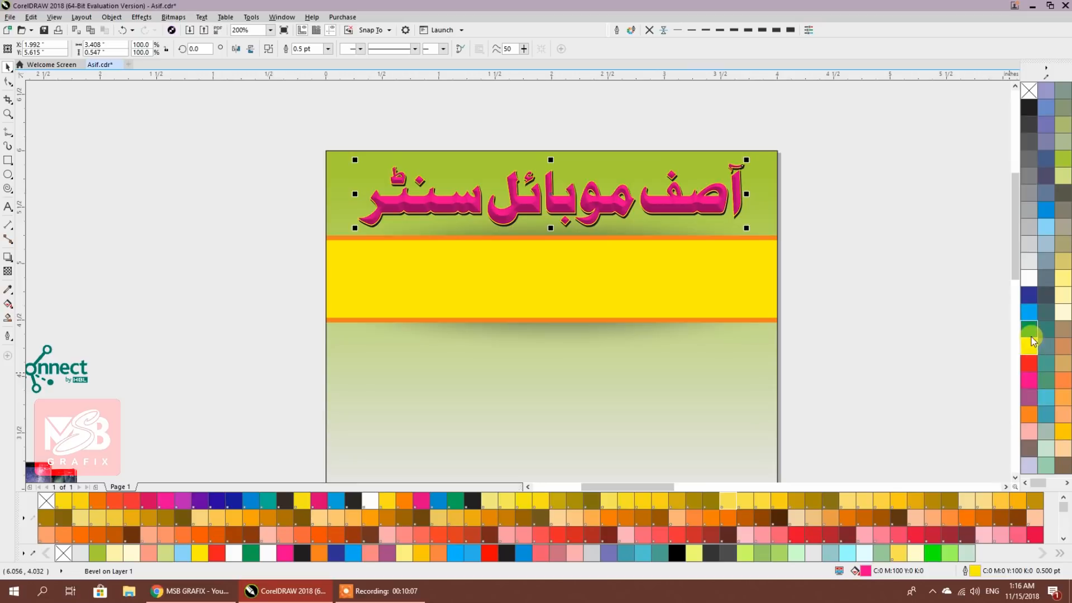
right_click(1029, 278)
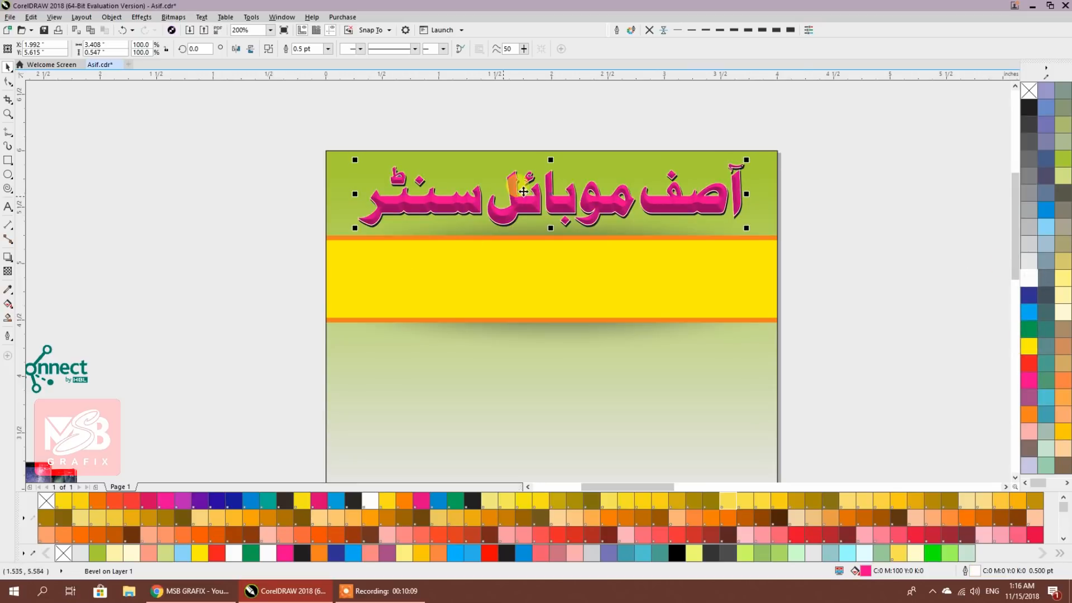
click(703, 31)
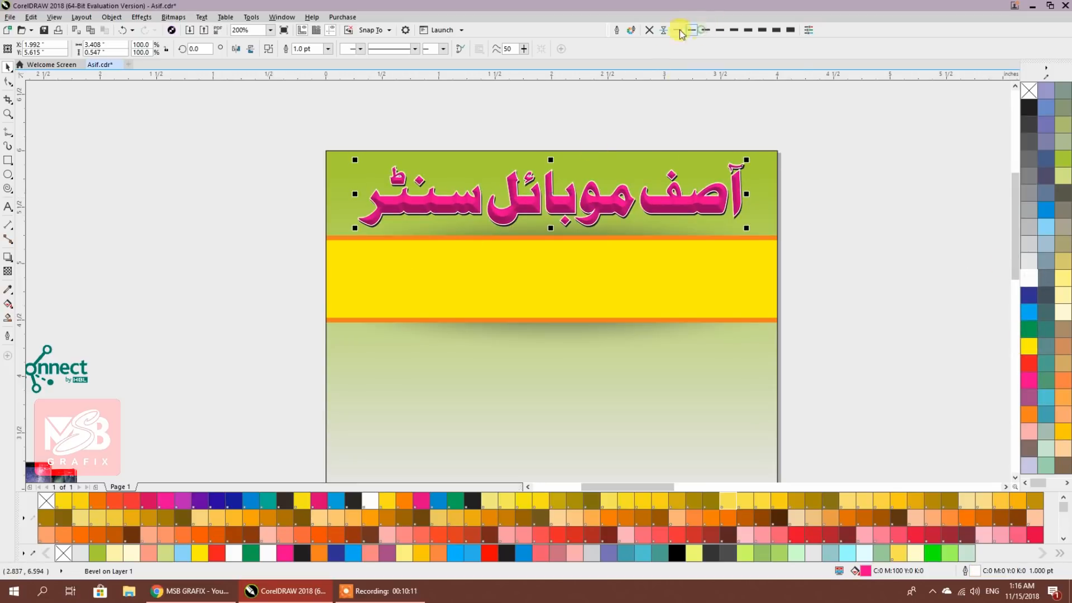
click(616, 30)
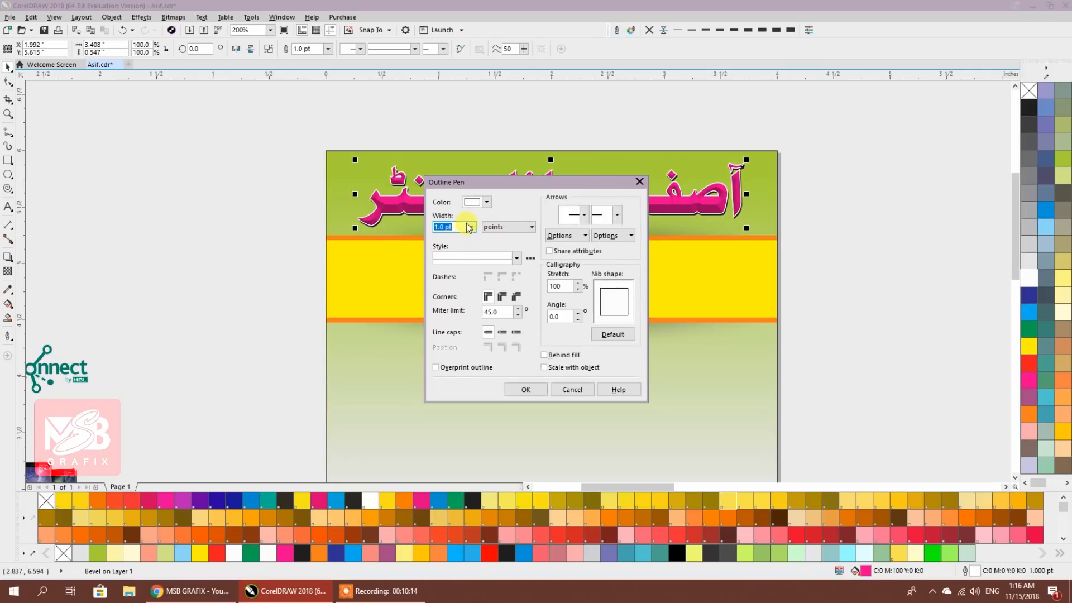
click(502, 296)
click(502, 333)
click(525, 389)
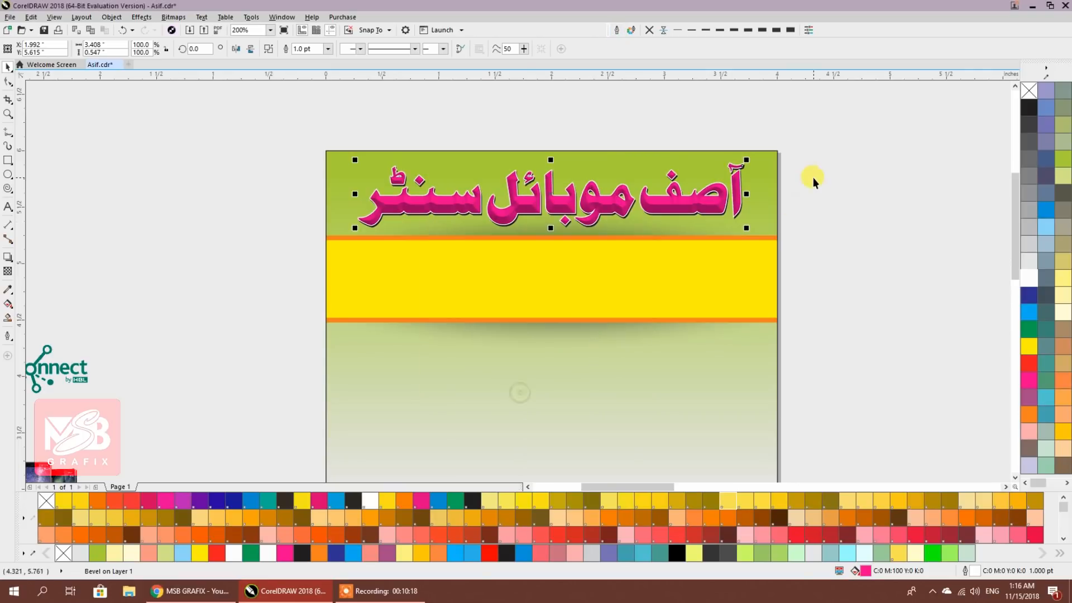
Zoom out to 100% so the page and the service-list artwork beside it are visible
scroll(751, 177, up, 1)
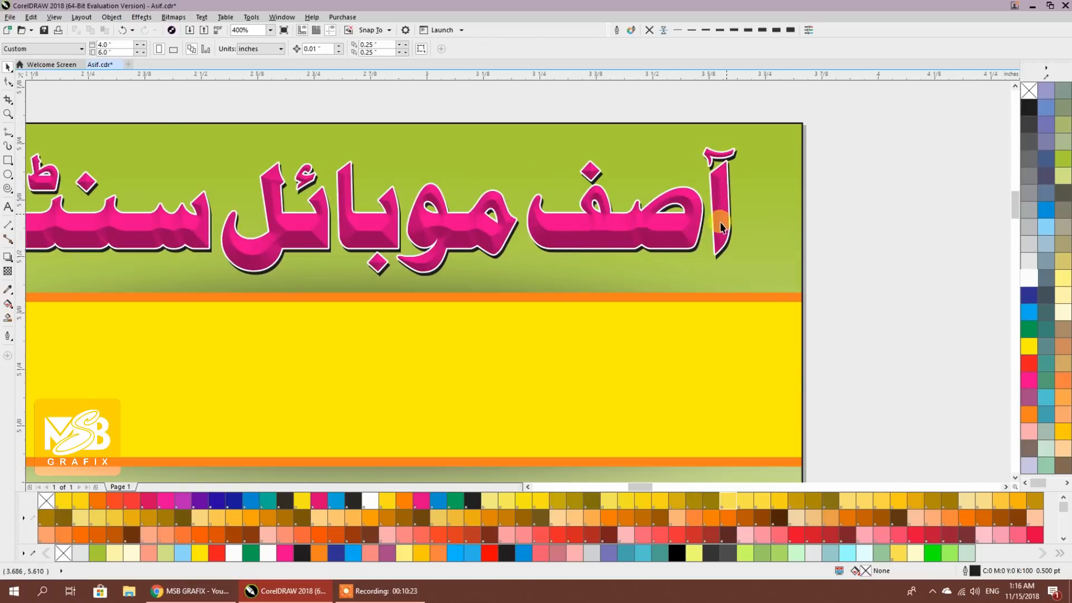
scroll(723, 228, up, 2)
scroll(722, 228, down, 1)
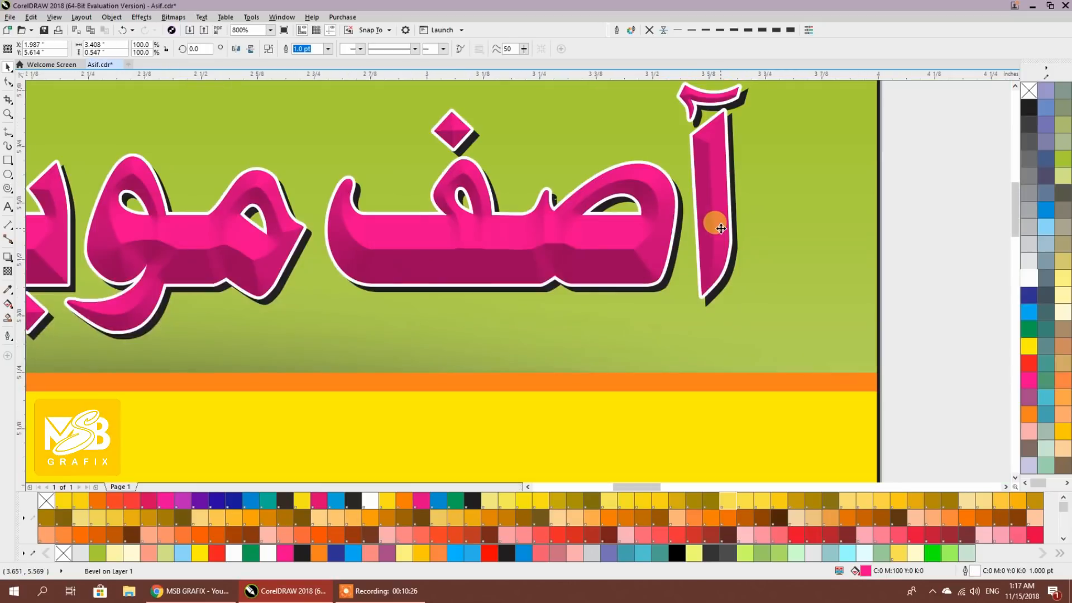
scroll(720, 228, down, 1)
click(817, 231)
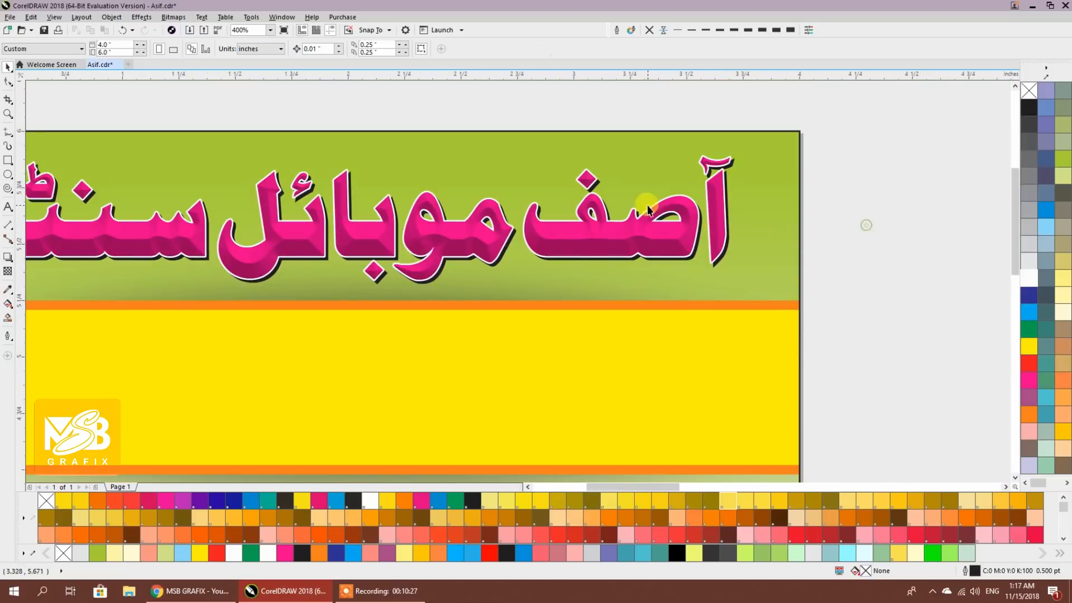
scroll(651, 251, down, 1)
scroll(668, 199, down, 1)
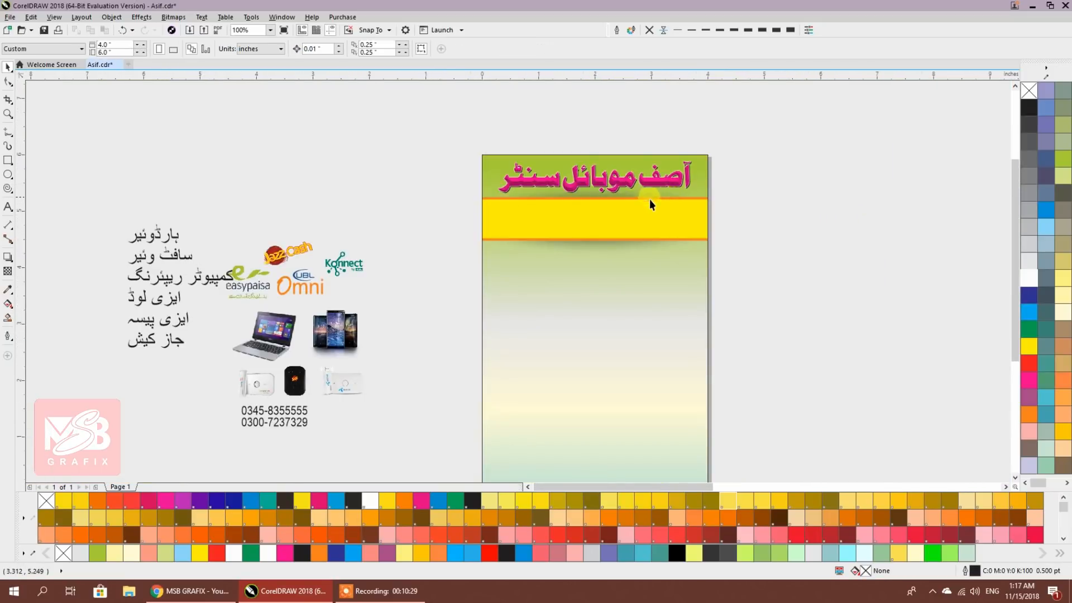
click(7, 208)
Switch to Urdu input and type 'اینڈ کمپیوٹر ریپئرنگ' beside the page, correcting typos with Backspace
click(866, 235)
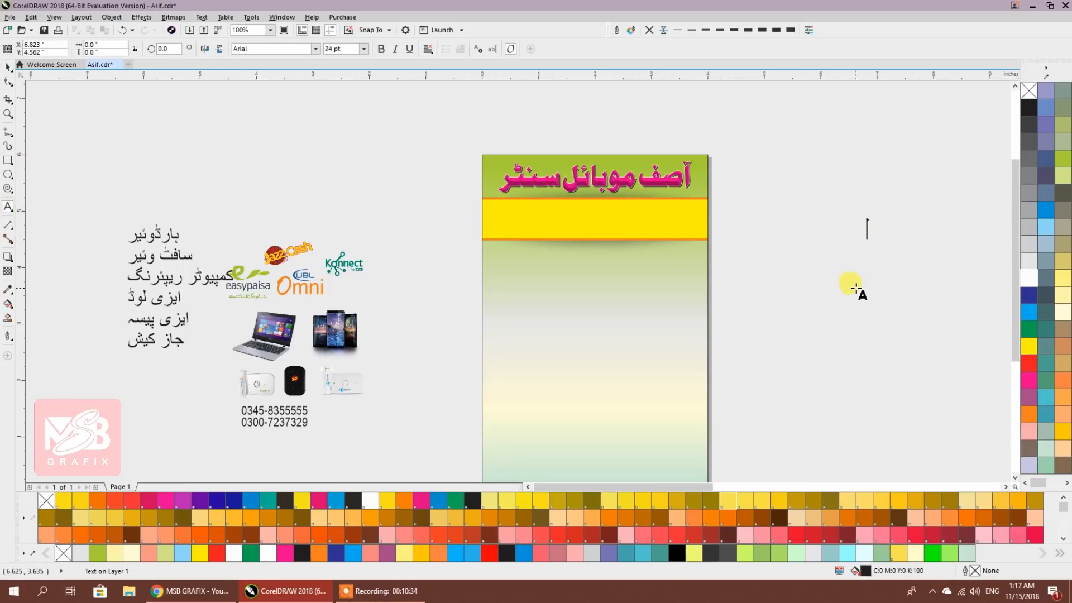
click(992, 590)
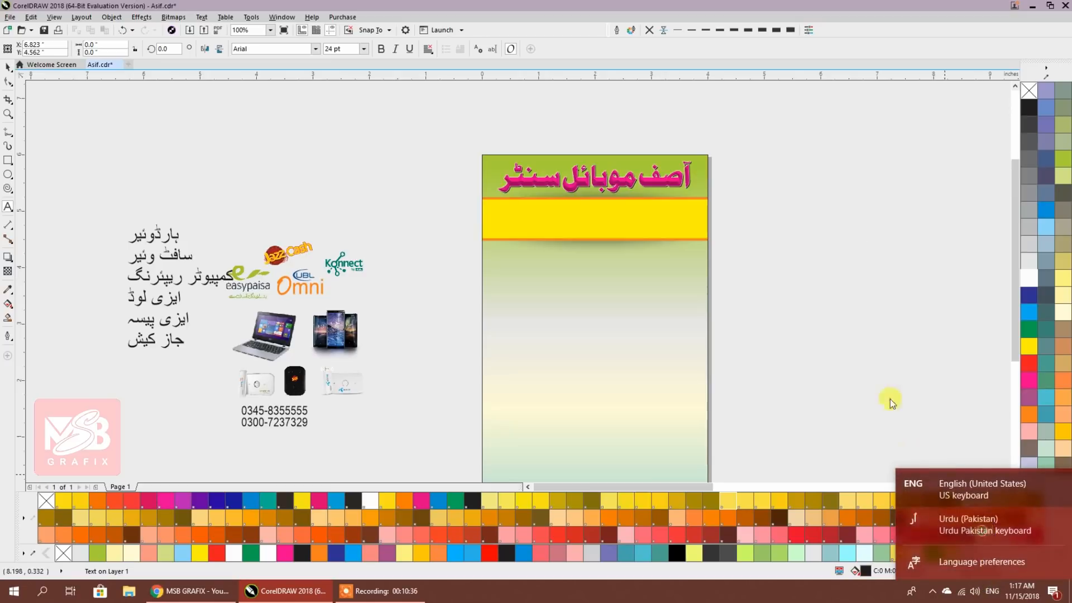
click(835, 241)
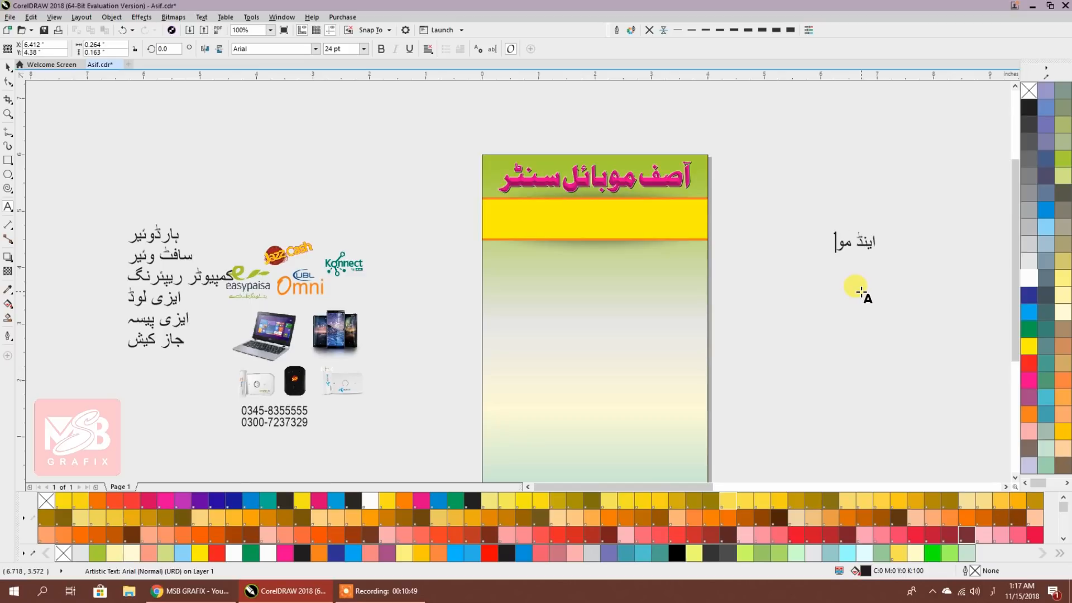
text(ئل)
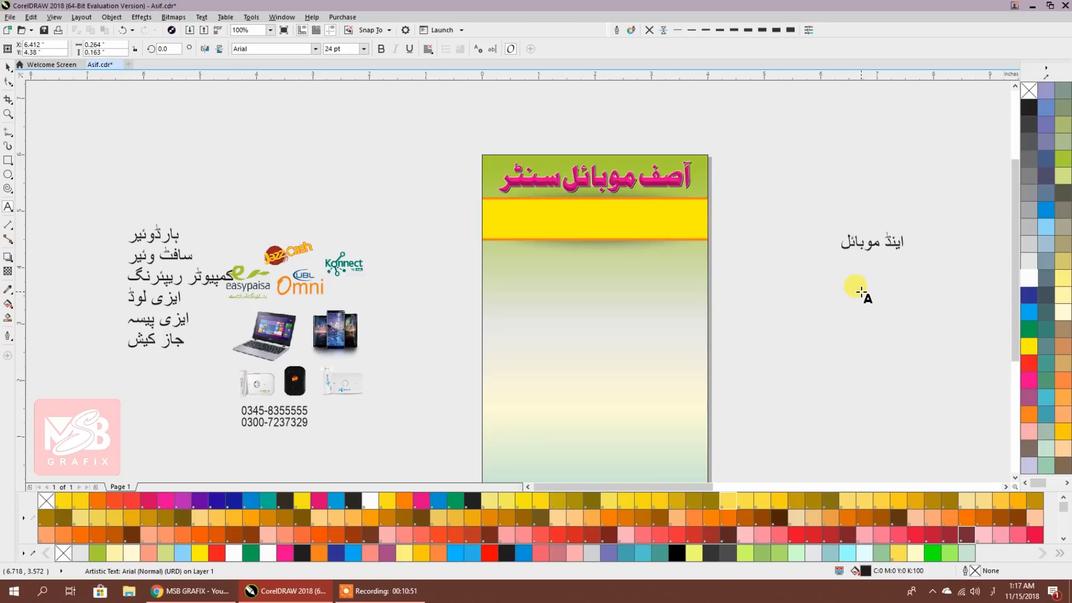
text( ر)
key(BackSpace)
key(BackSpace)
key(BackSpace)
key(BackSpace)
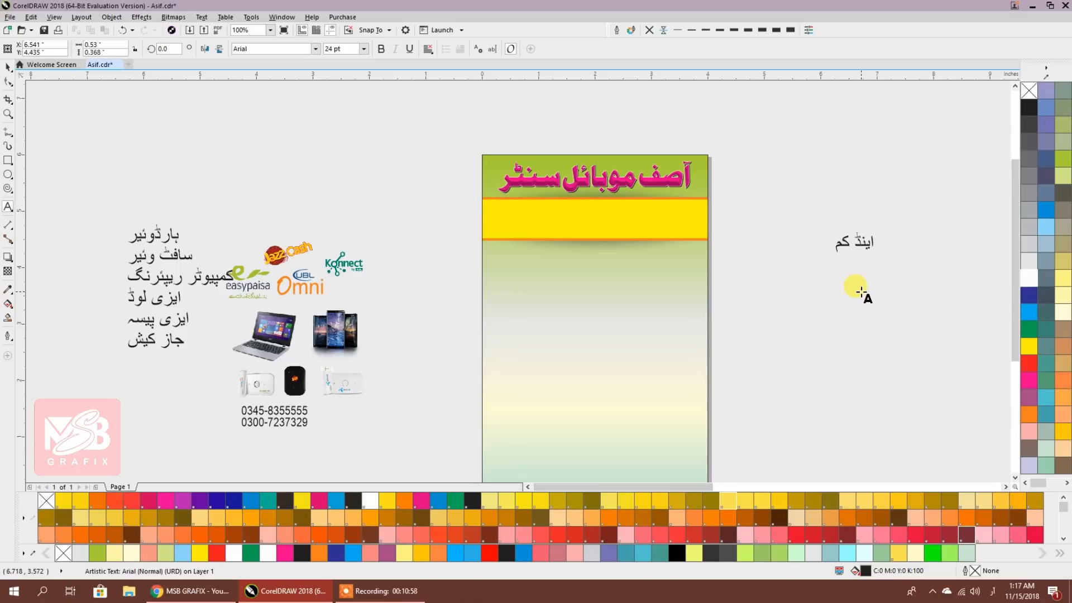
key(BackSpace)
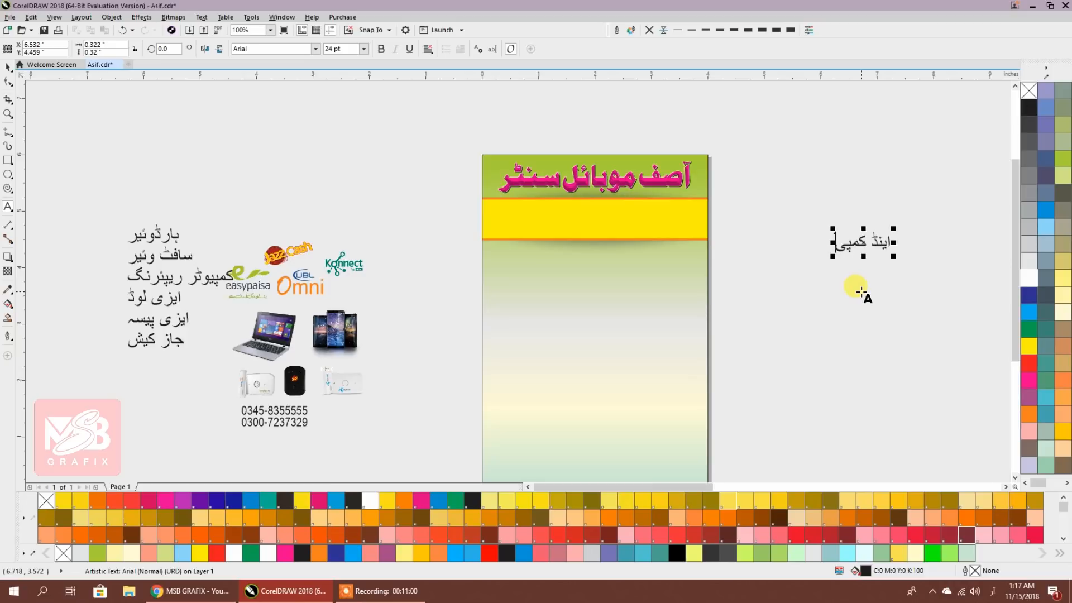
text(ٹر)
key(BackSpace)
key(BackSpace)
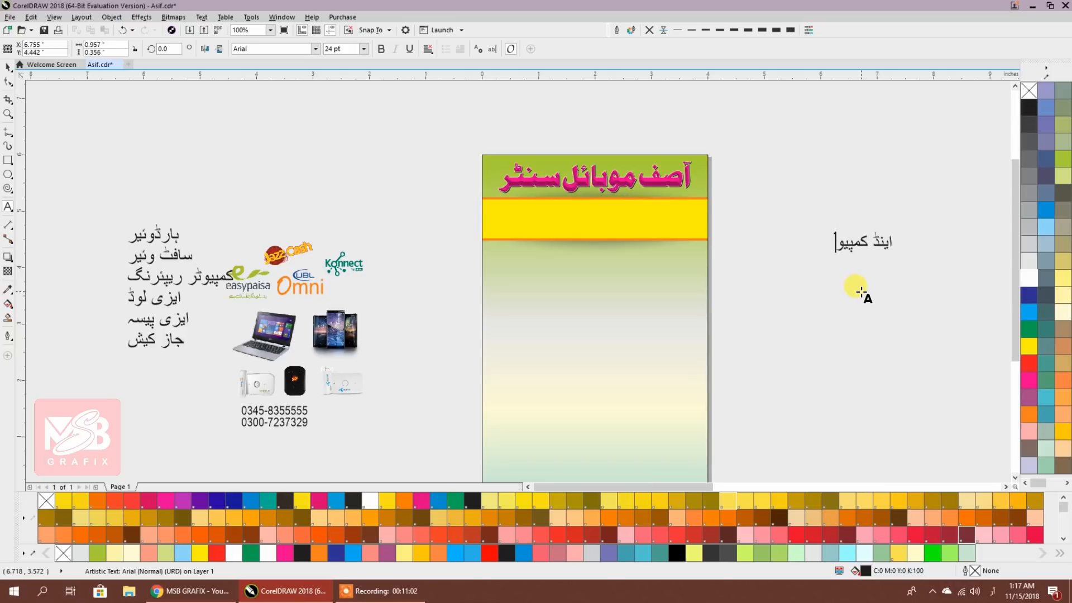
text(ٹ)
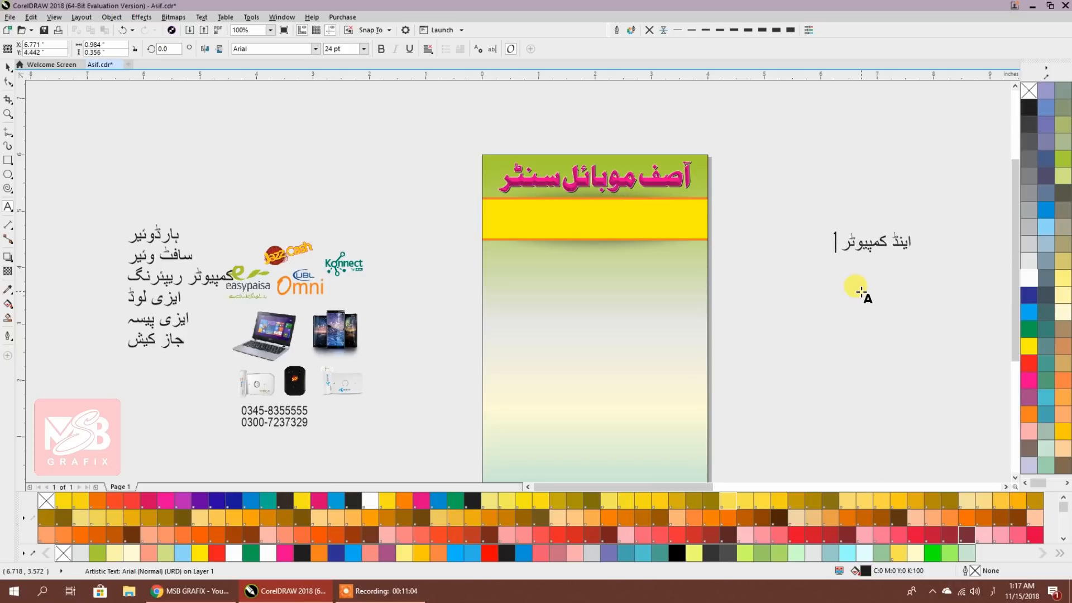
text(ر)
text(ی)
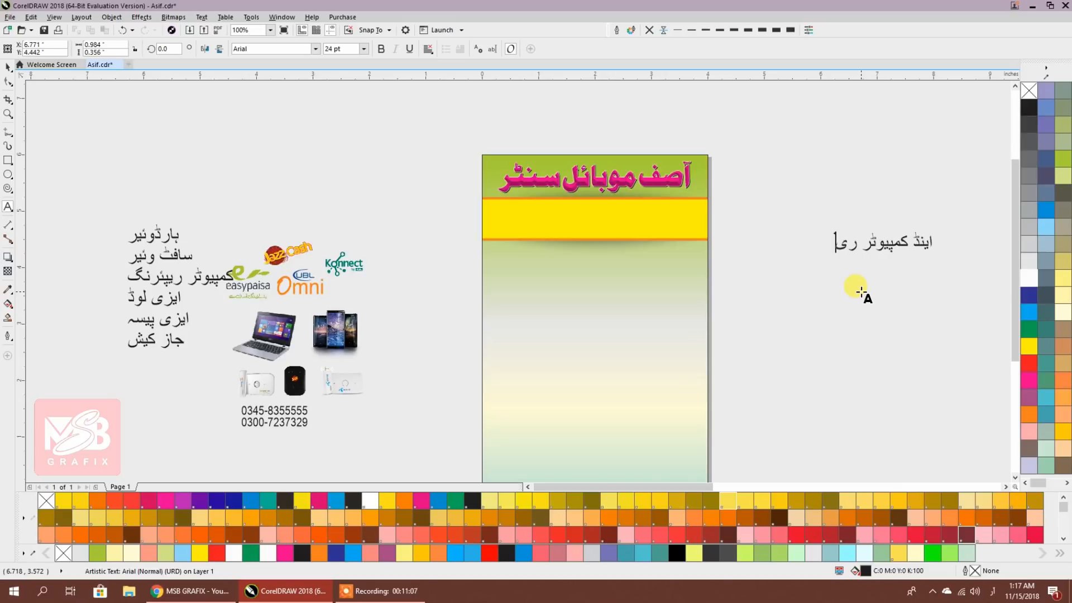
text(پئر)
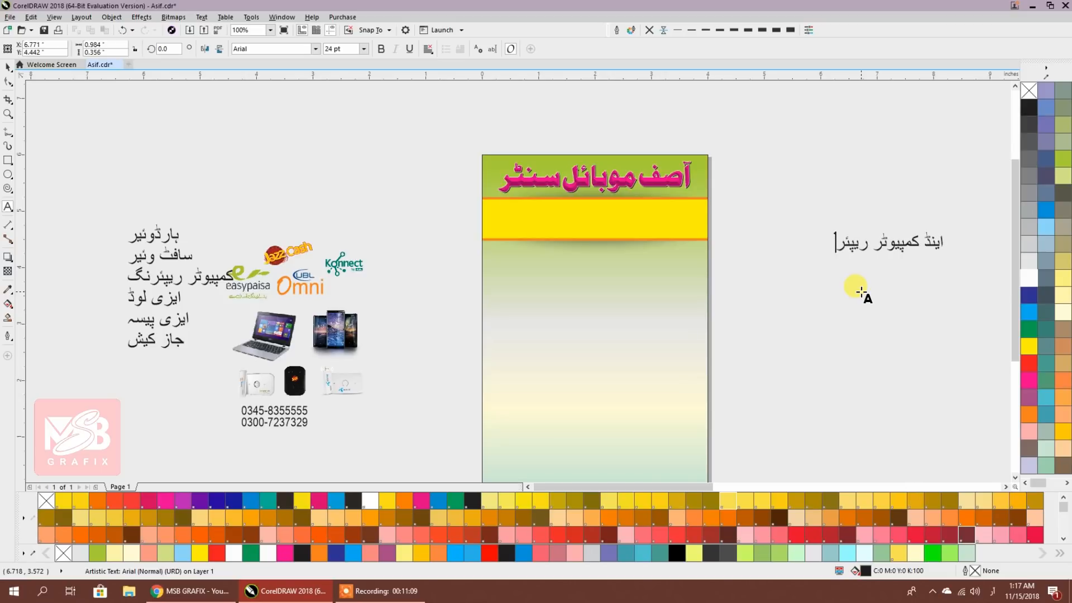
text(نگ)
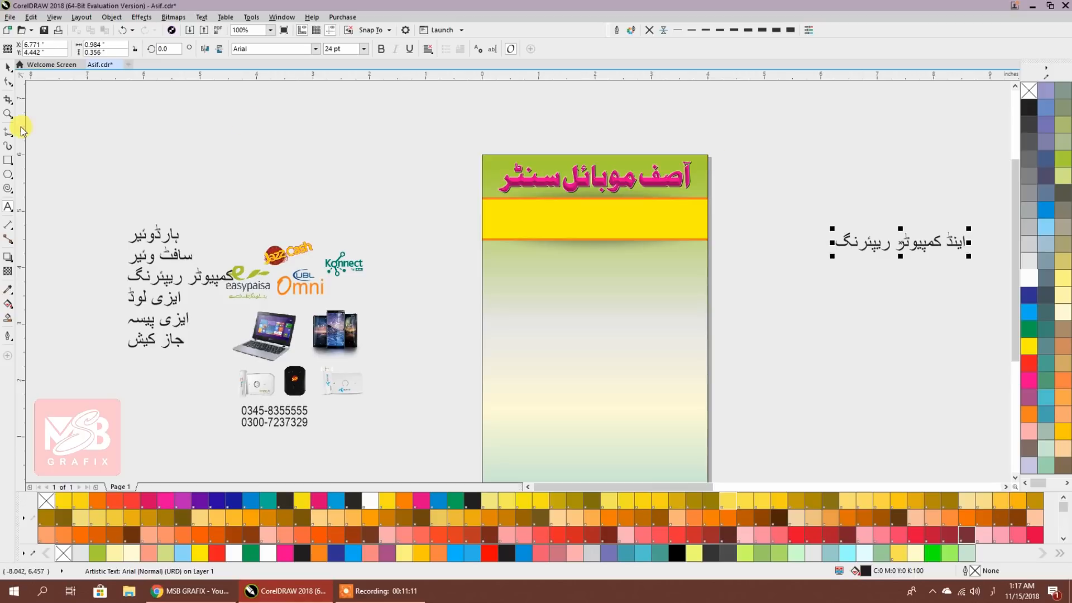
Filter the font list with 'ALVI' and apply Alvi Nastaleeq to the new Urdu line
click(8, 67)
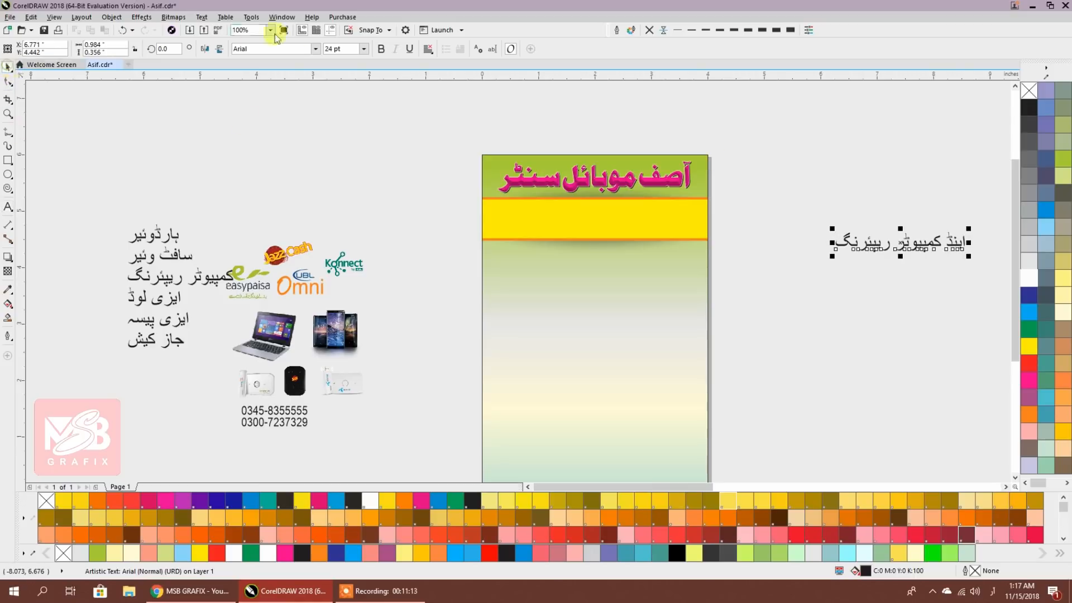
click(315, 49)
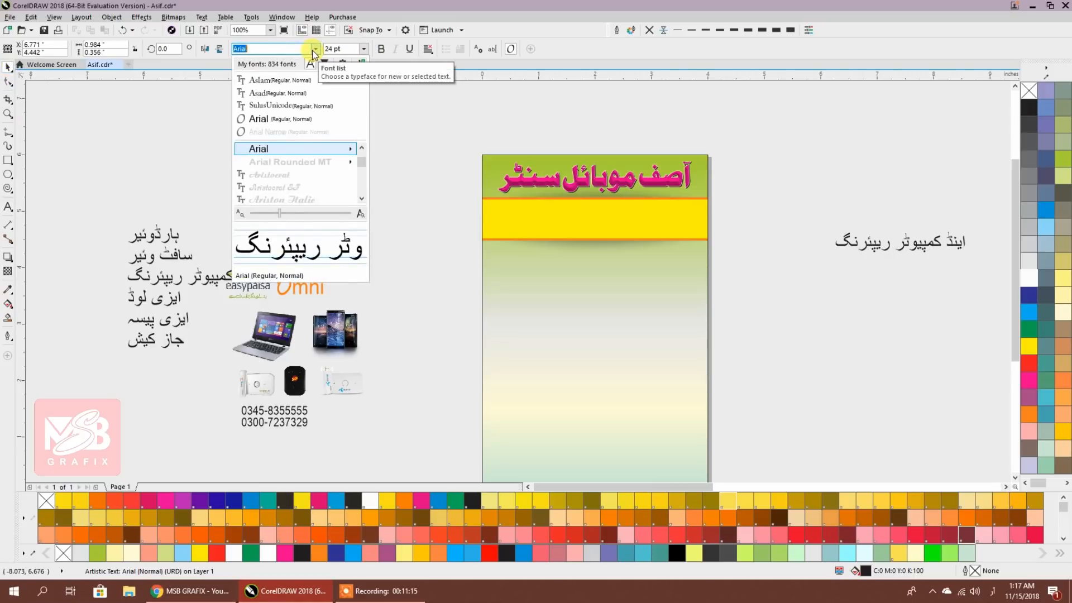
text(A)
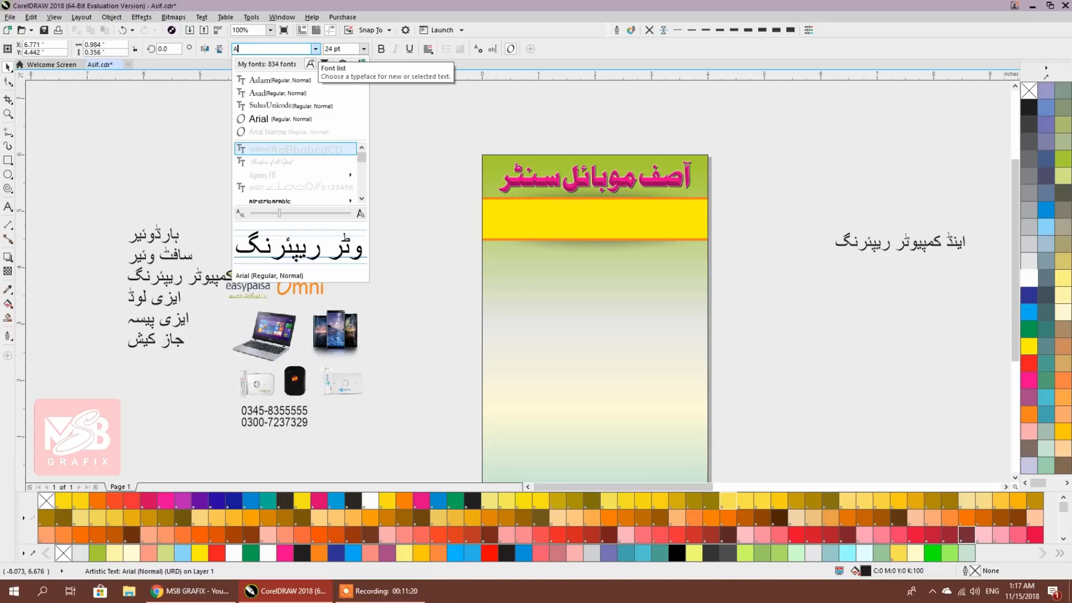
text(LC)
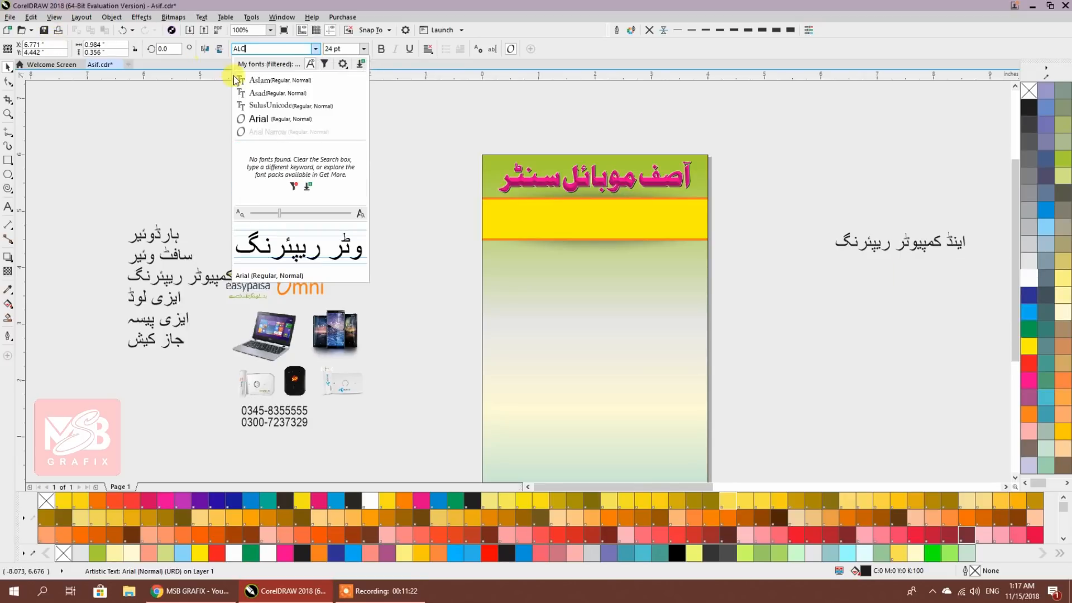
click(256, 48)
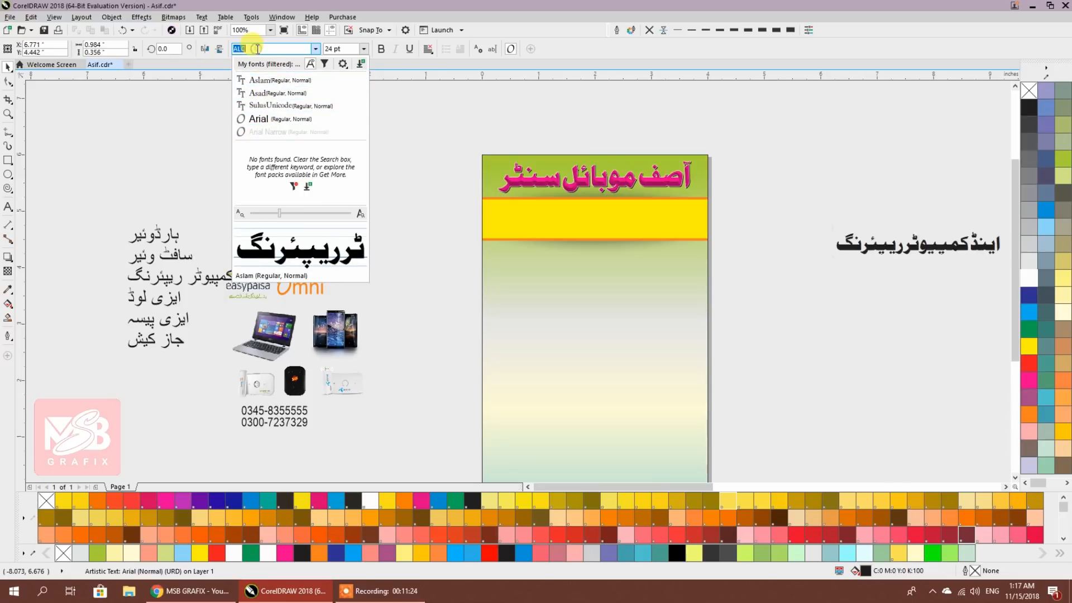
text(ALVI)
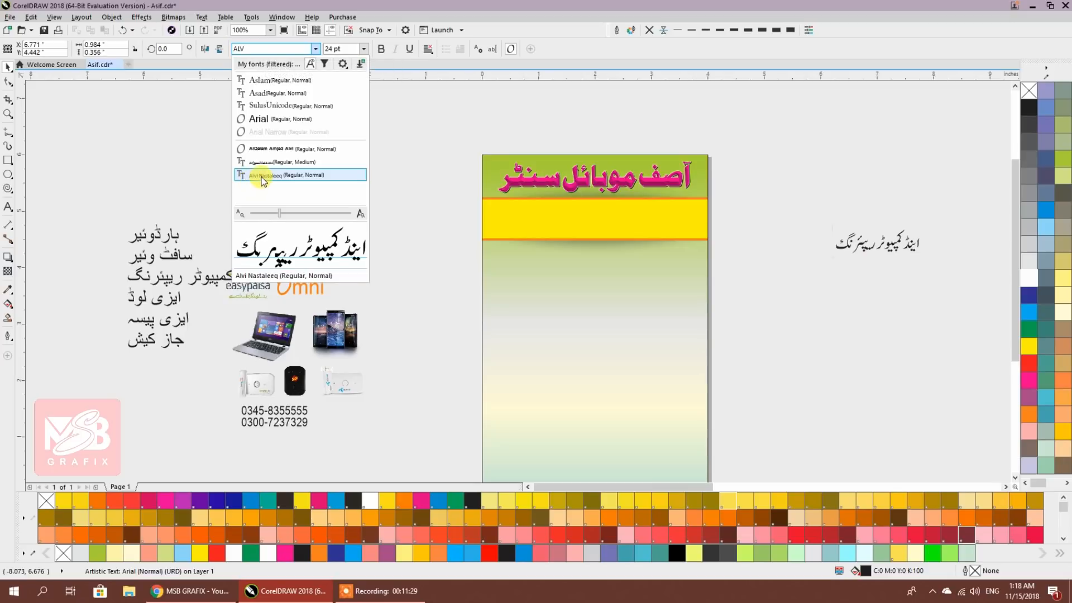
click(255, 175)
scroll(929, 239, up, 2)
scroll(929, 238, up, 2)
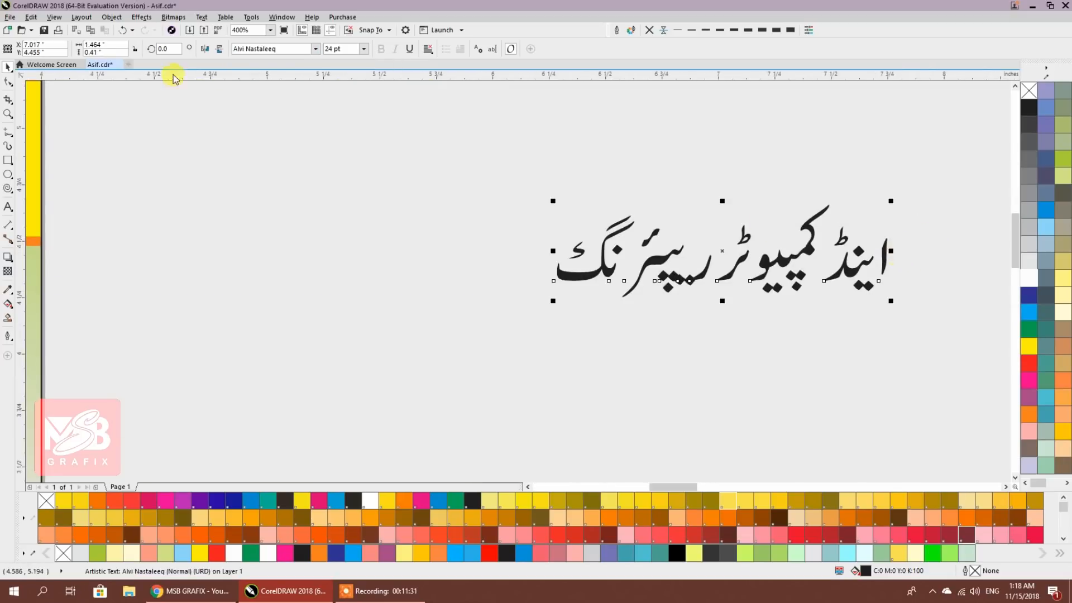
Replace the line's font with Jameel Noori Kasheeda by searching 'JAM'
click(315, 49)
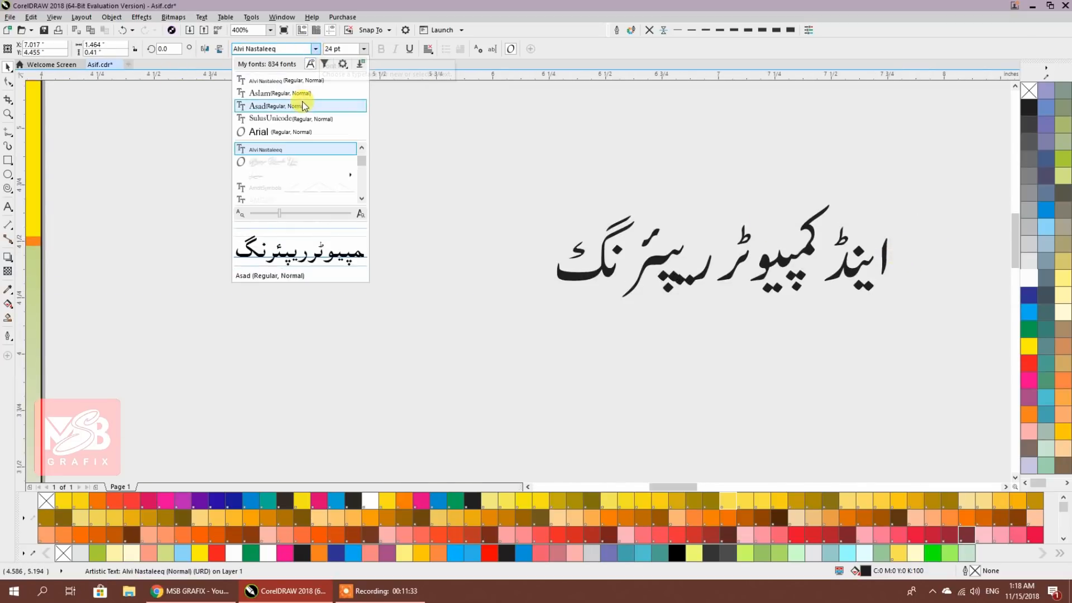
click(288, 50)
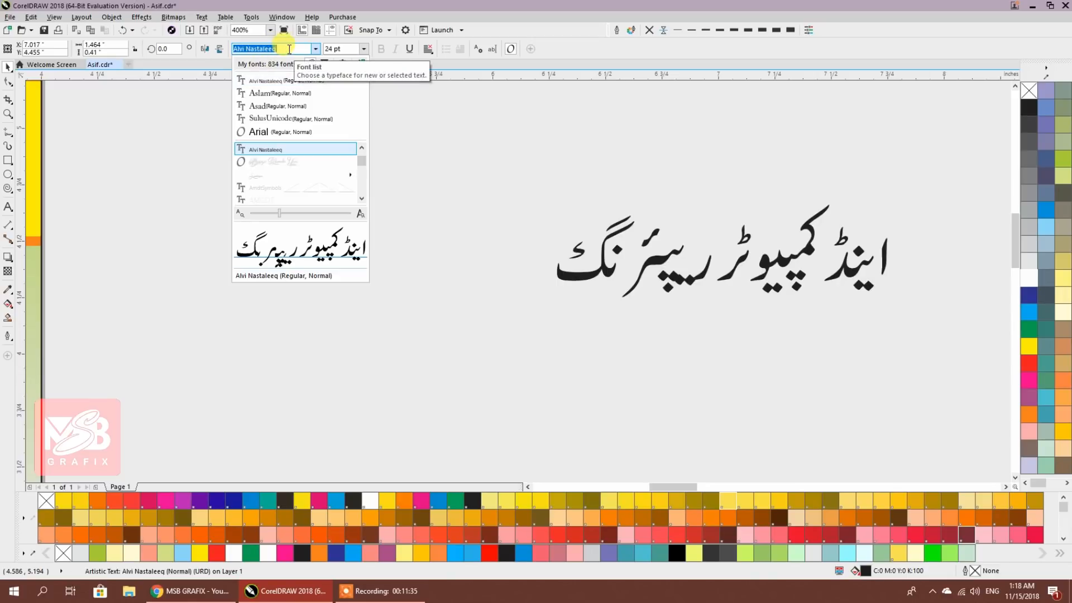
text(N)
key(BackSpace)
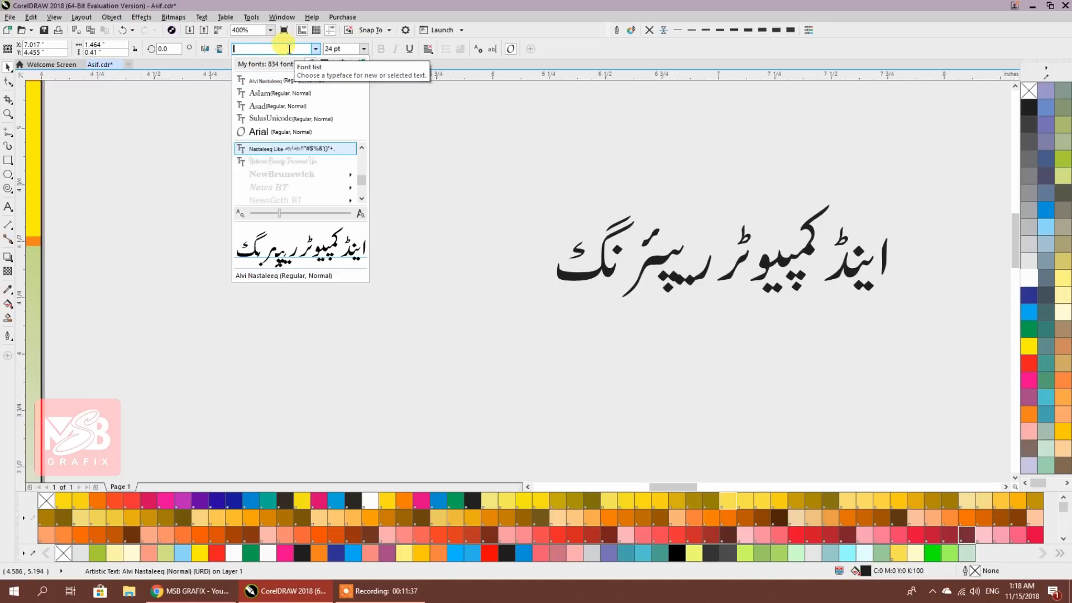
text(JAM)
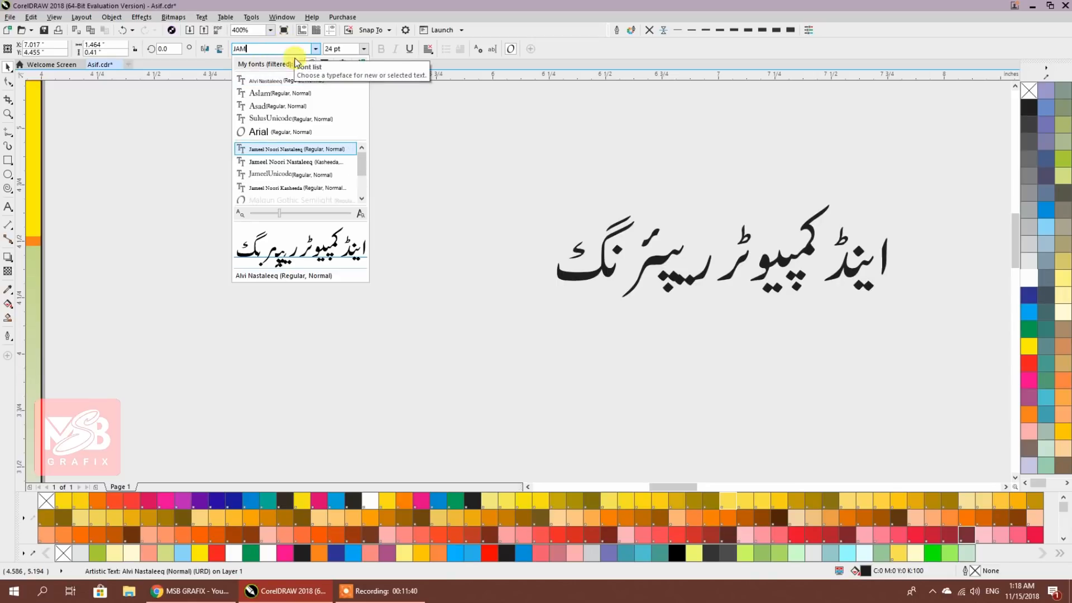
click(296, 188)
scroll(295, 189, down, 2)
scroll(565, 237, up, 2)
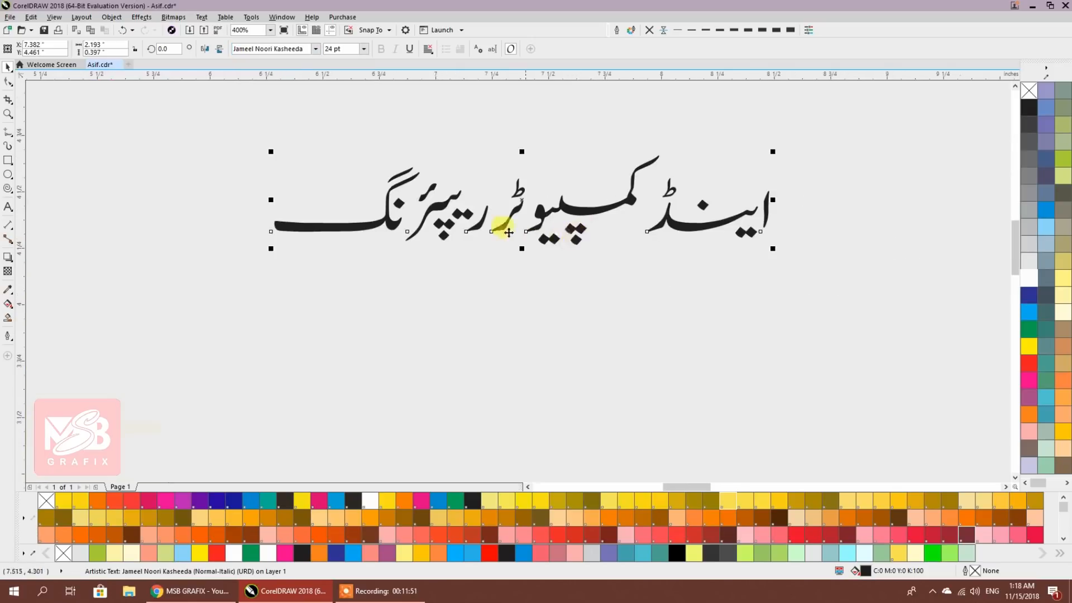
double_click(389, 262)
Add the word 'سنٹر' to the end of the line, undoing a stray 'S'
click(343, 246)
text(S)
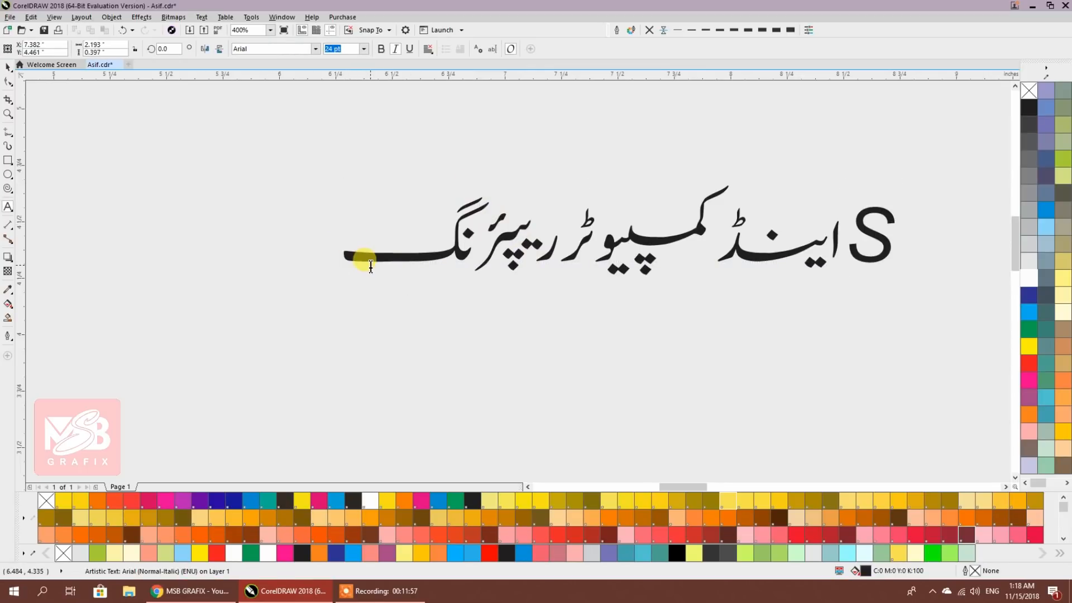
key(ctrl+z)
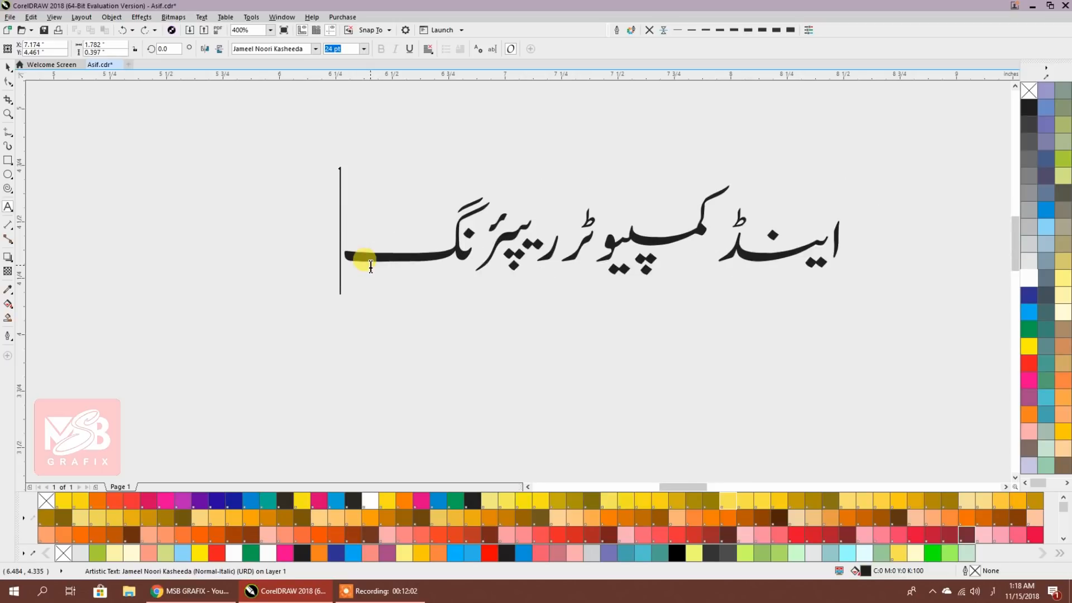
text(سنٹر)
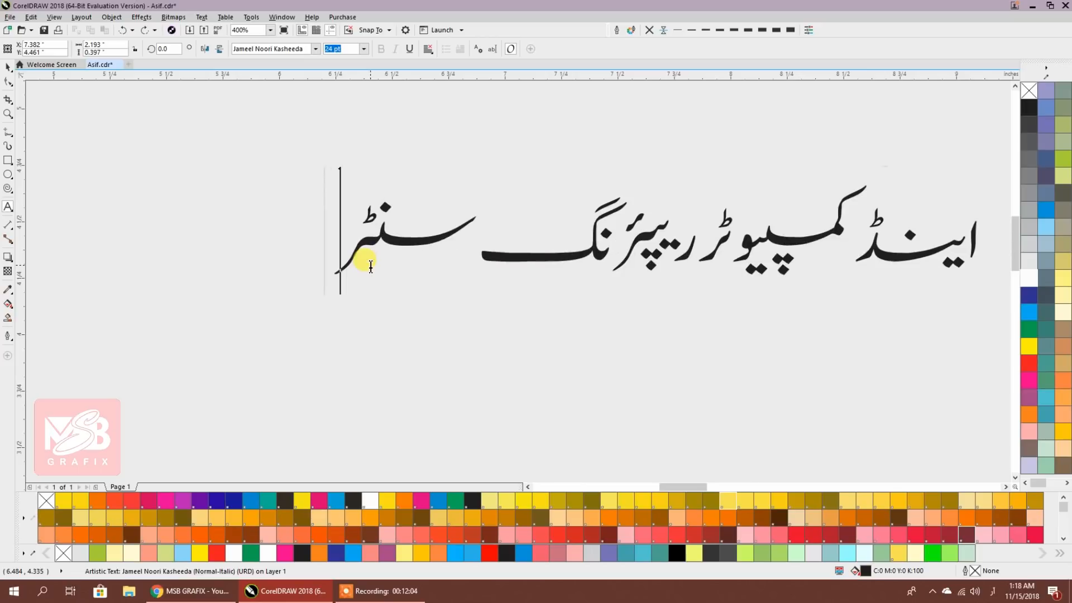
Highlight 'اینڈ' and try Alvi Nastaleeq, then Jameel Noori Kasheeda on it
double_click(925, 252)
click(972, 250)
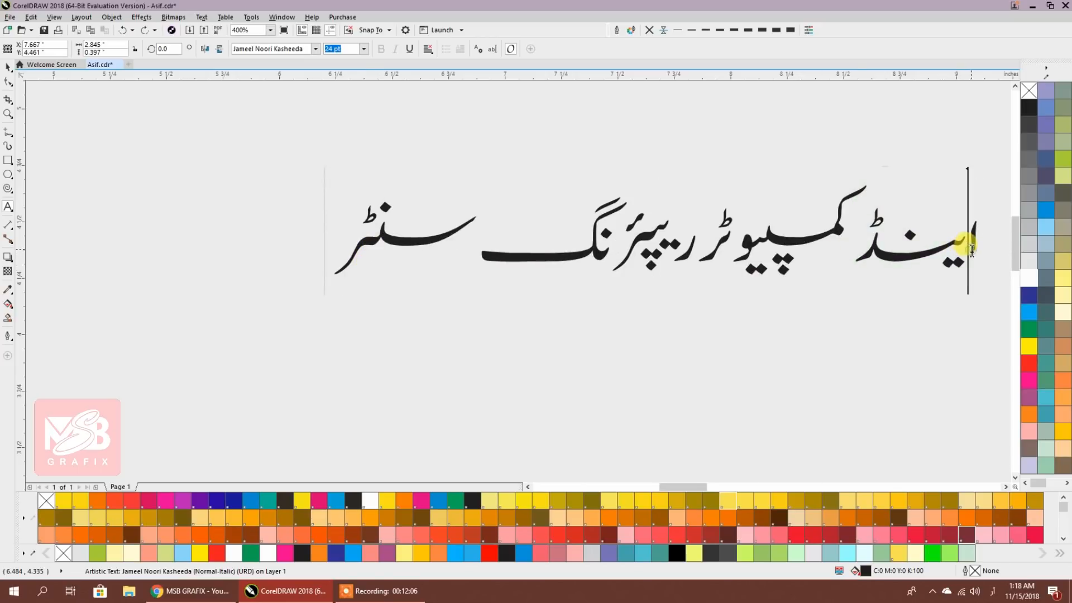
drag(975, 250, 859, 253)
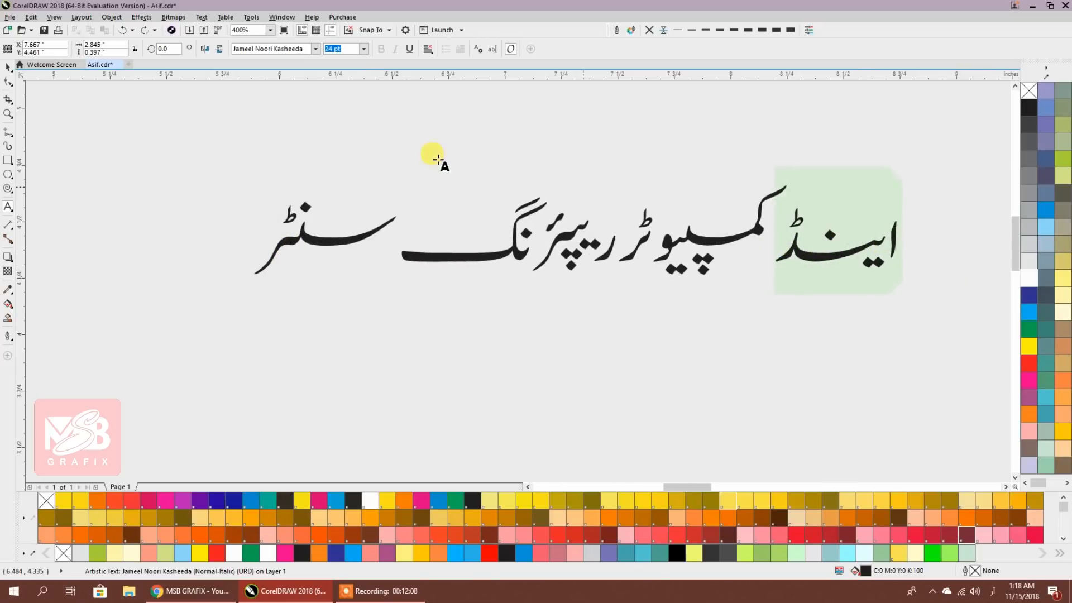
click(315, 48)
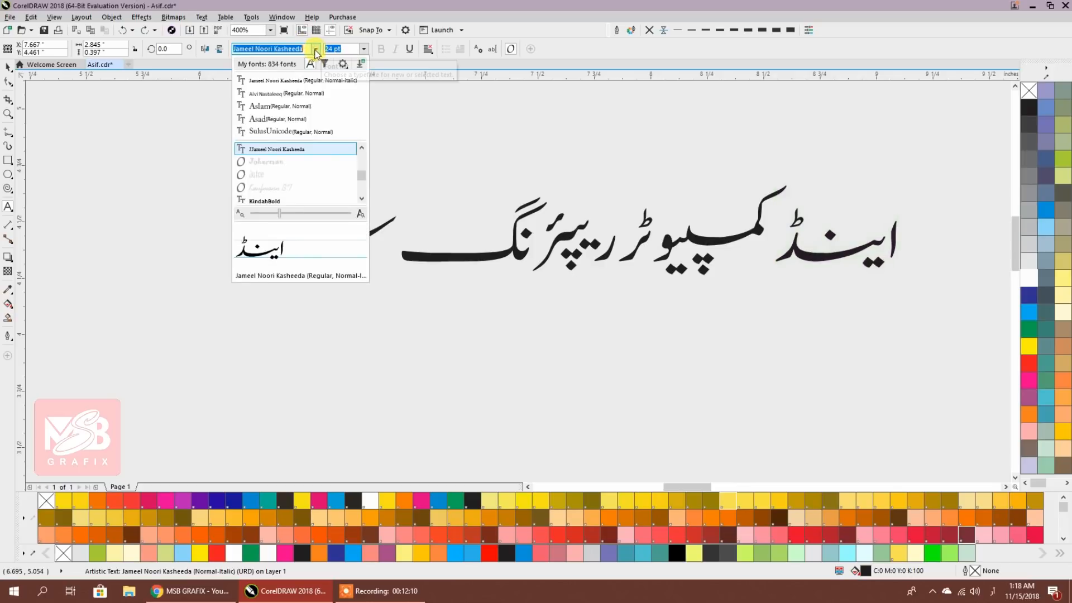
click(269, 95)
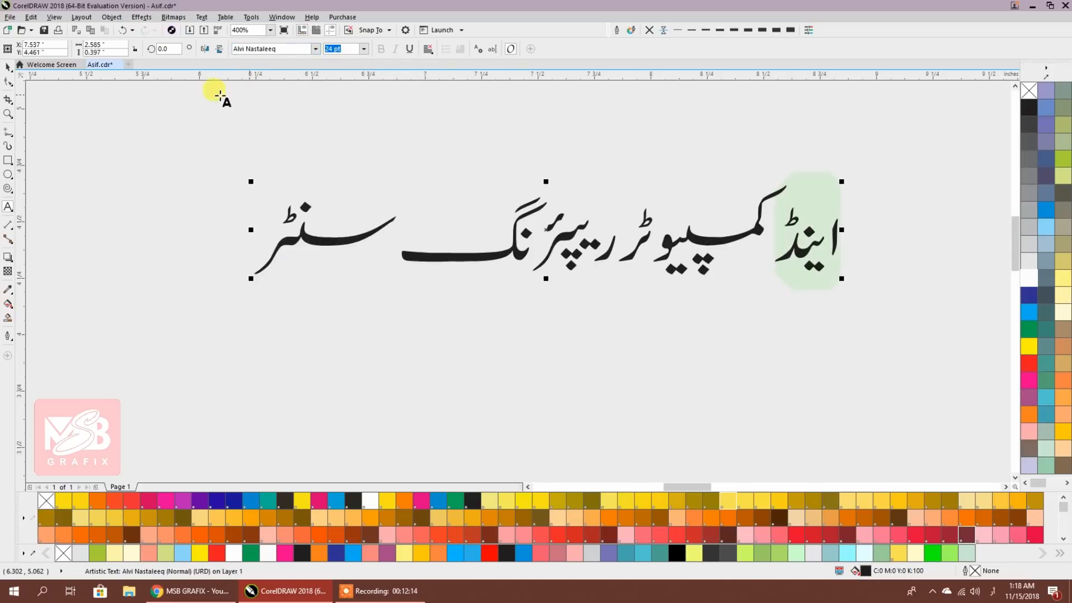
click(11, 68)
click(804, 299)
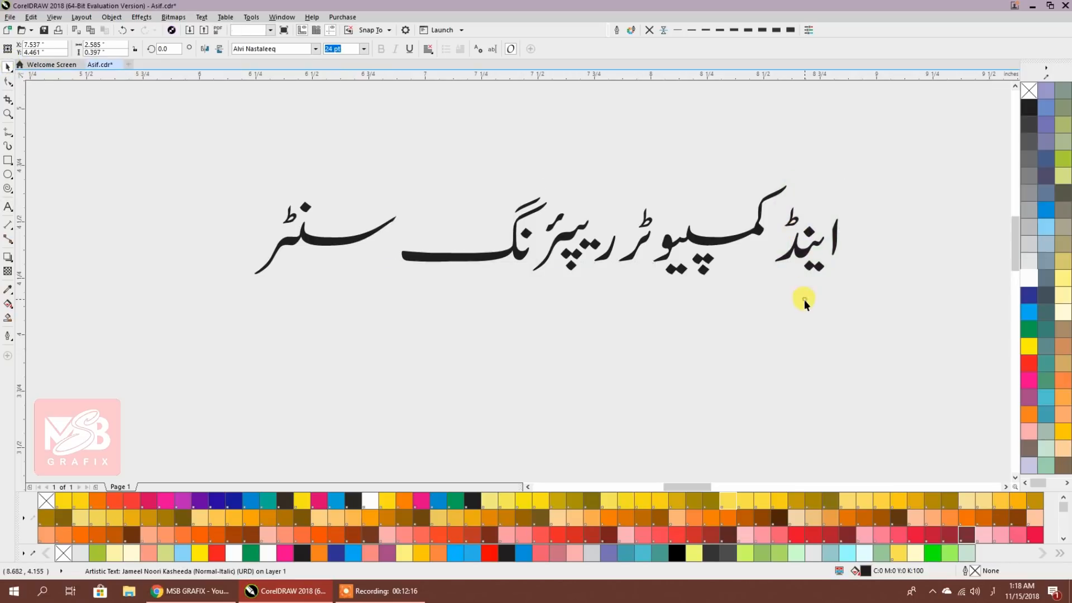
double_click(792, 249)
drag(791, 249, 854, 239)
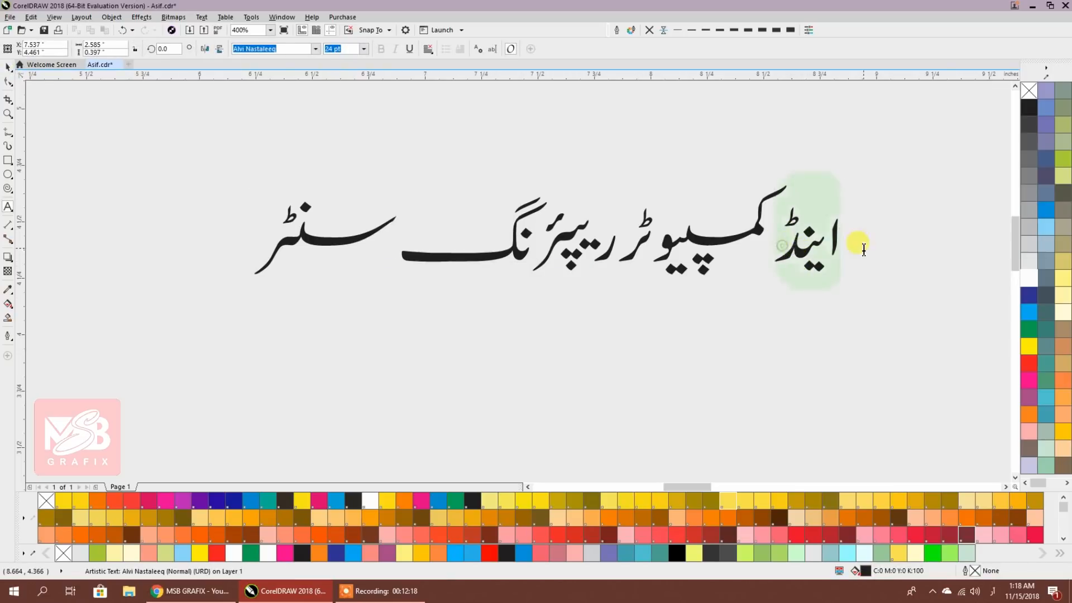
click(314, 49)
click(279, 93)
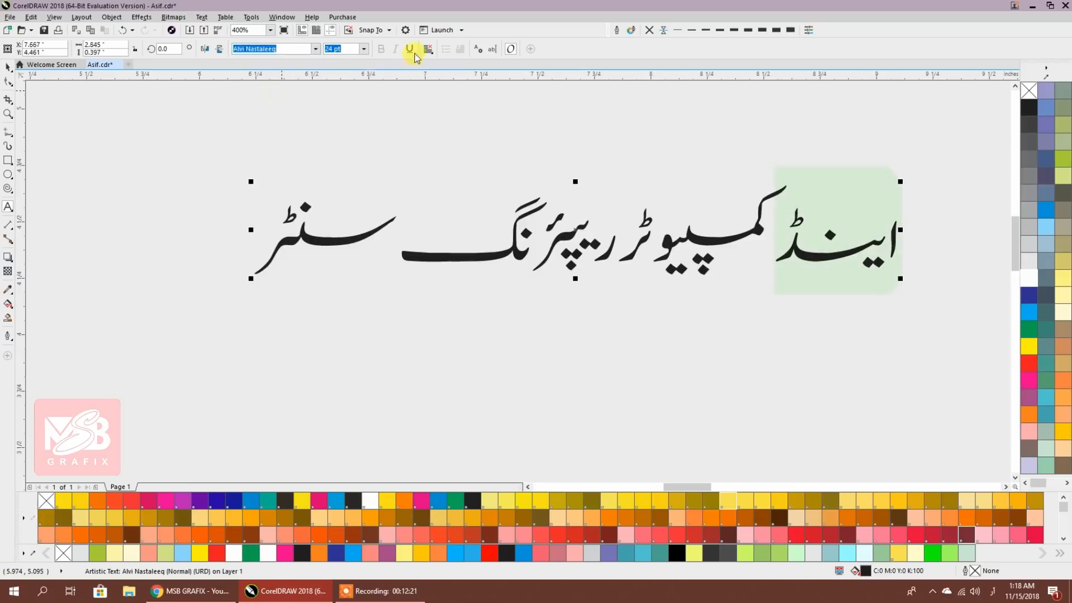
Try Jameel Noori Nastaleeq on 'اینڈ', then settle on Alvi Nastaleeq
click(310, 49)
click(315, 50)
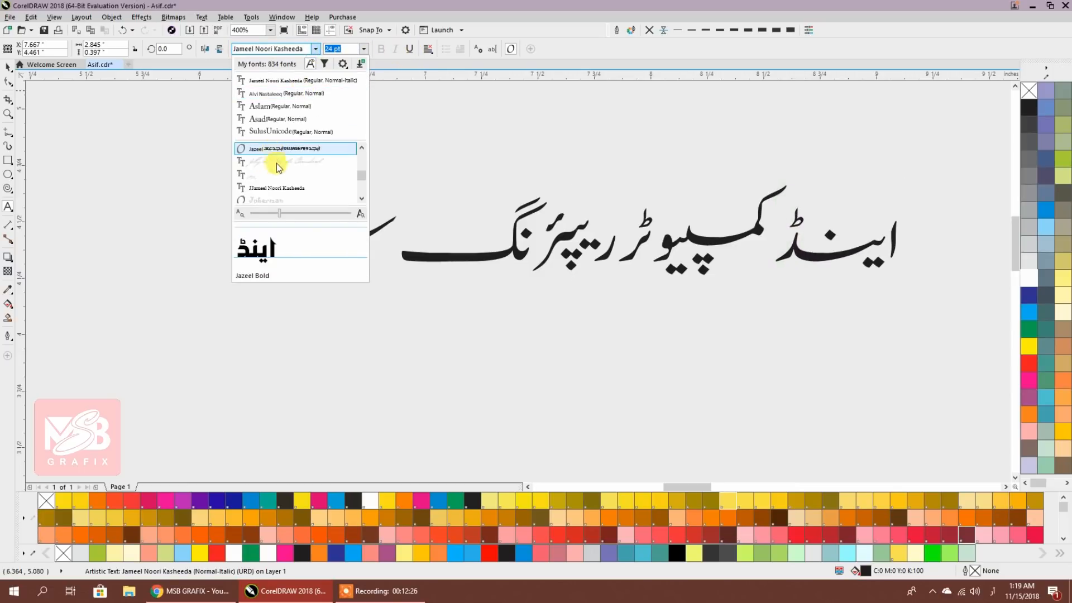
scroll(274, 156, up, 2)
scroll(278, 179, down, 4)
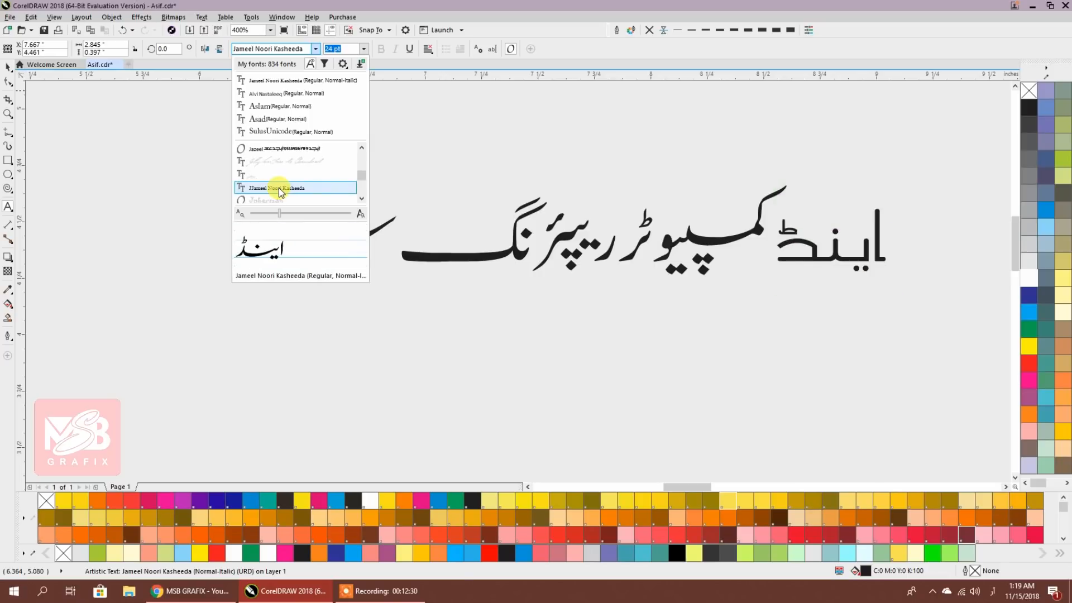
scroll(279, 187, up, 4)
scroll(281, 190, up, 3)
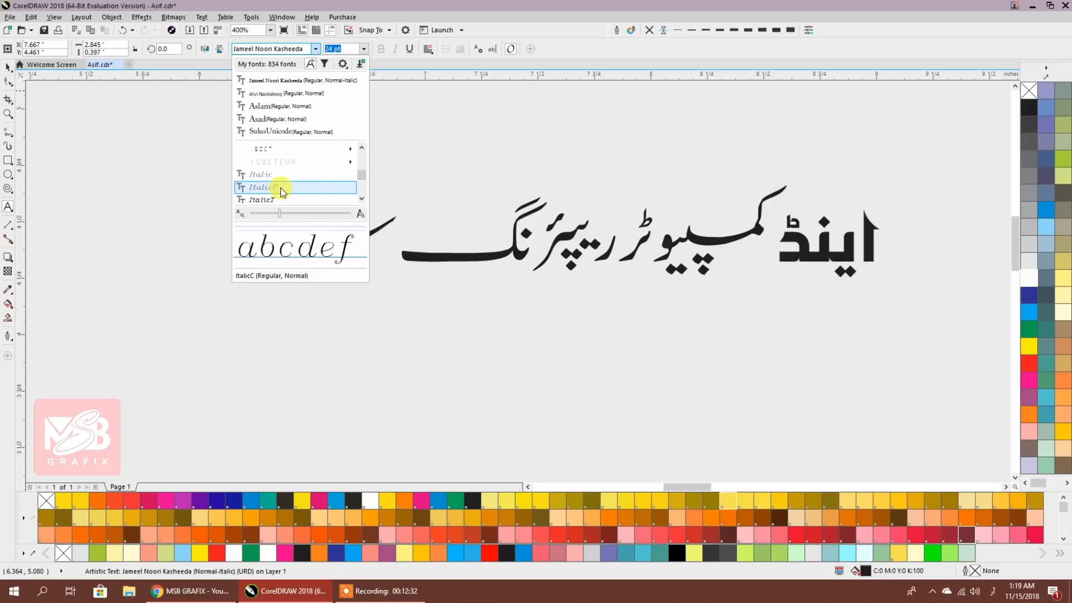
mouse_move(275, 175)
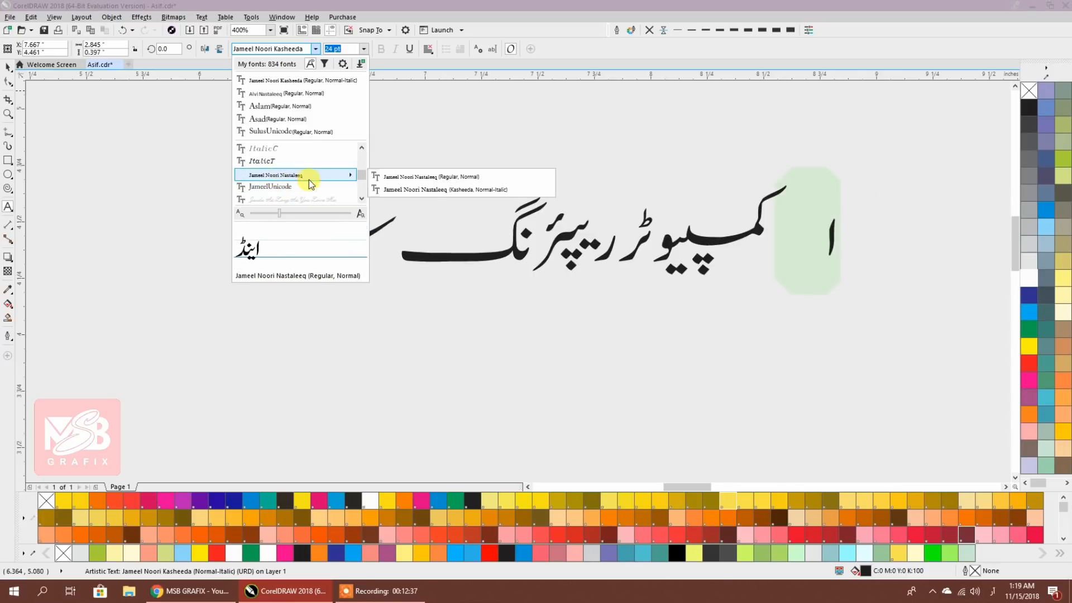
click(411, 177)
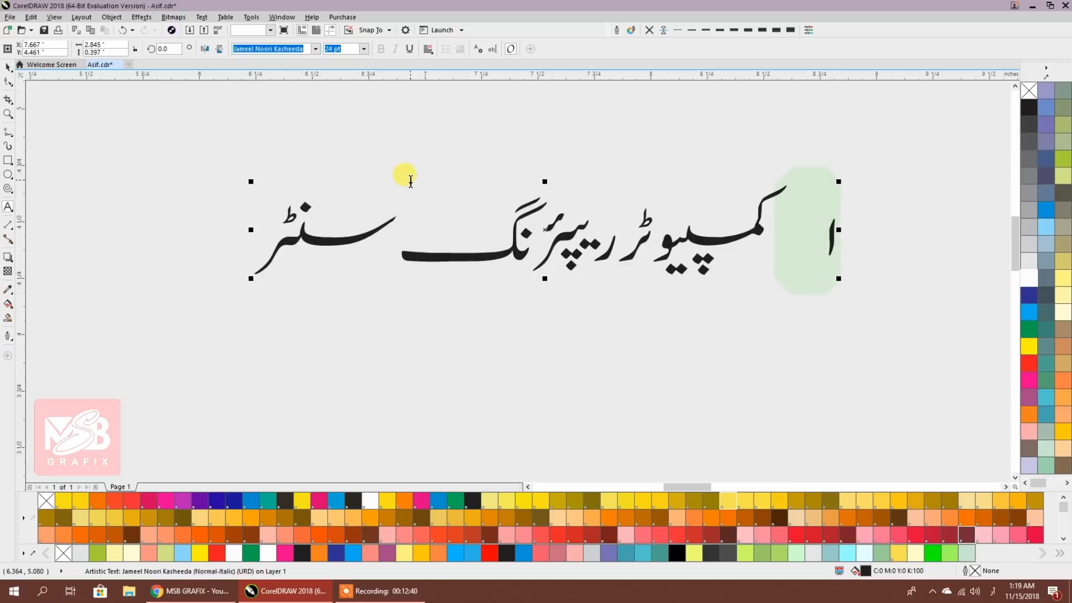
click(316, 50)
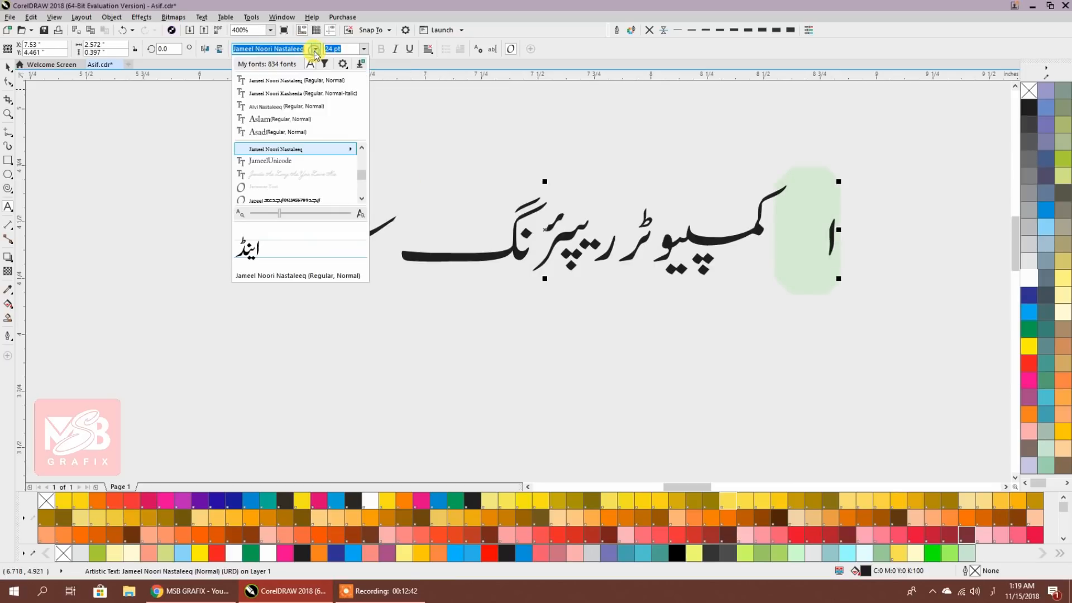
click(279, 106)
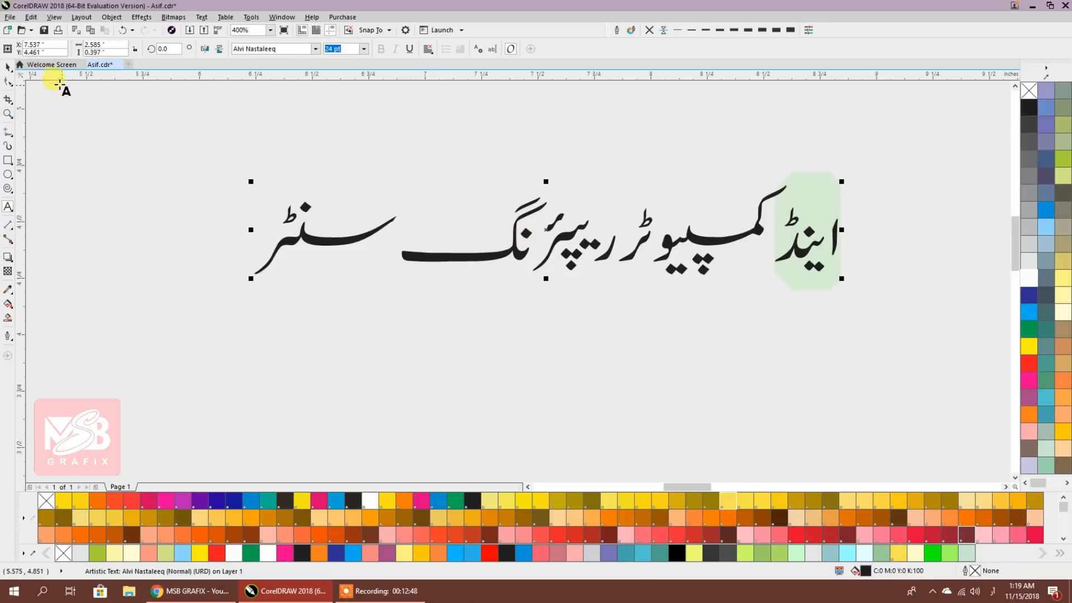
click(723, 226)
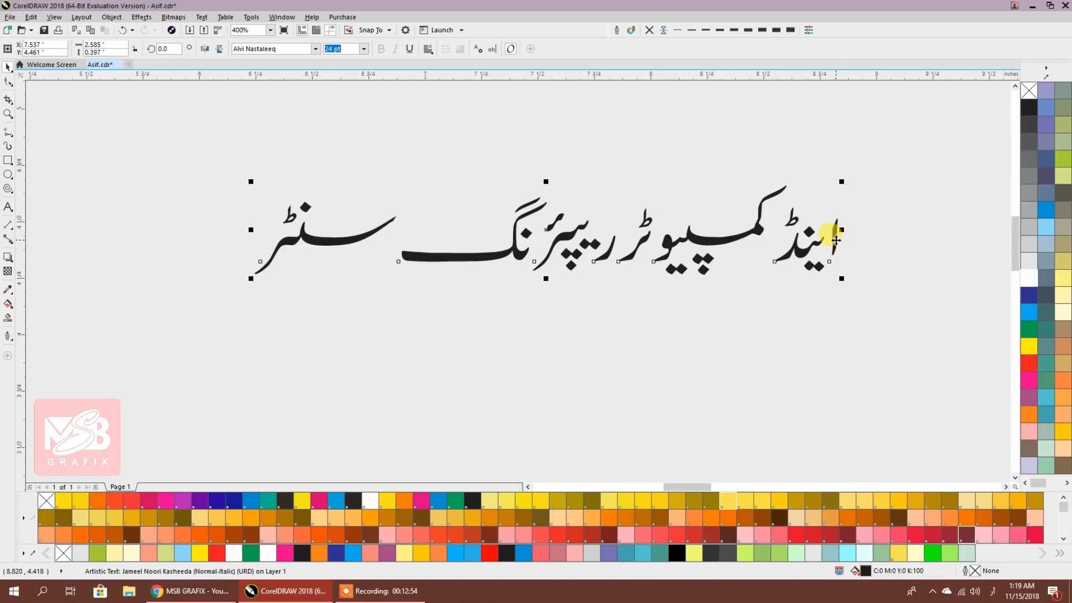
Convert the subtitle to curves with Ctrl+Q, break it apart and combine the pieces of 'سنٹر'
key(ctrl+q)
click(685, 301)
click(807, 260)
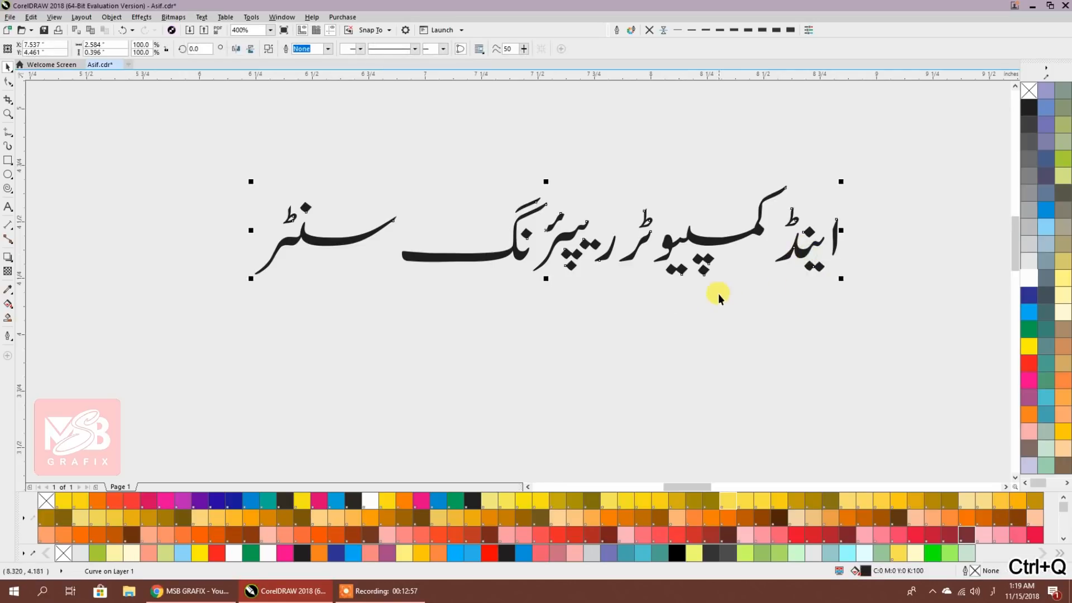
click(269, 50)
click(420, 167)
drag(419, 162, 226, 311)
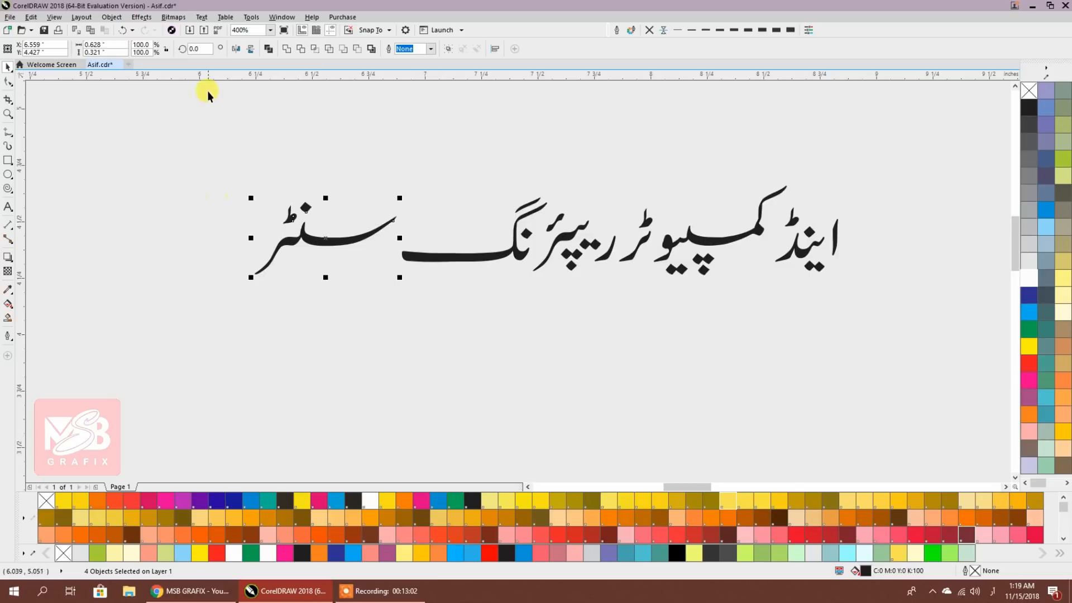
click(268, 50)
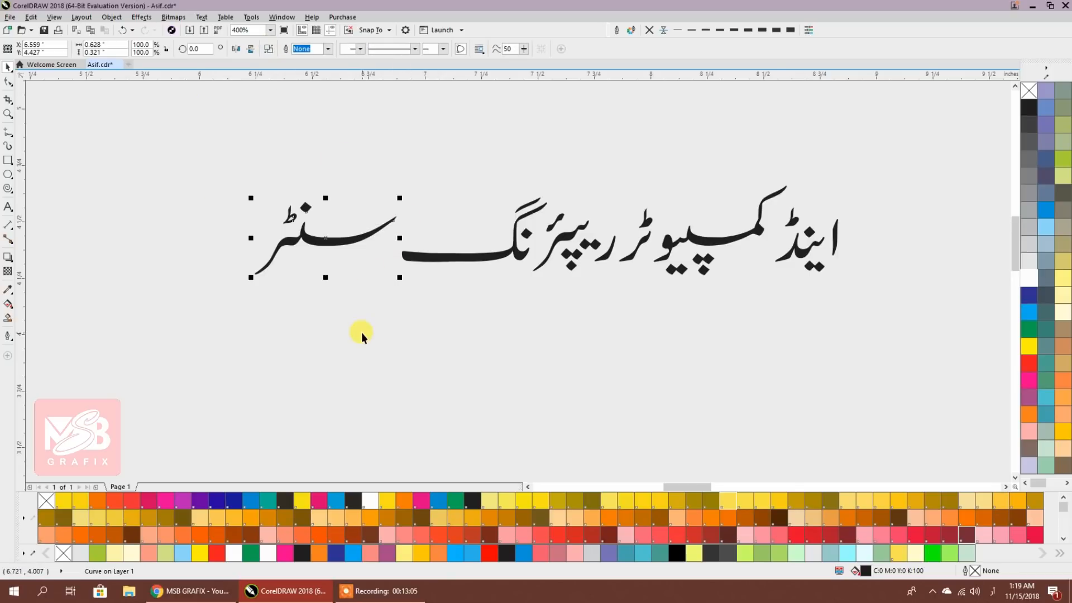
Nudge 'سنٹر' right with the arrow keys until it tucks against 'ریپئرنگ'
key(Right)
key(Right)
key(Right)
key(Right)
key(Right)
key(Right)
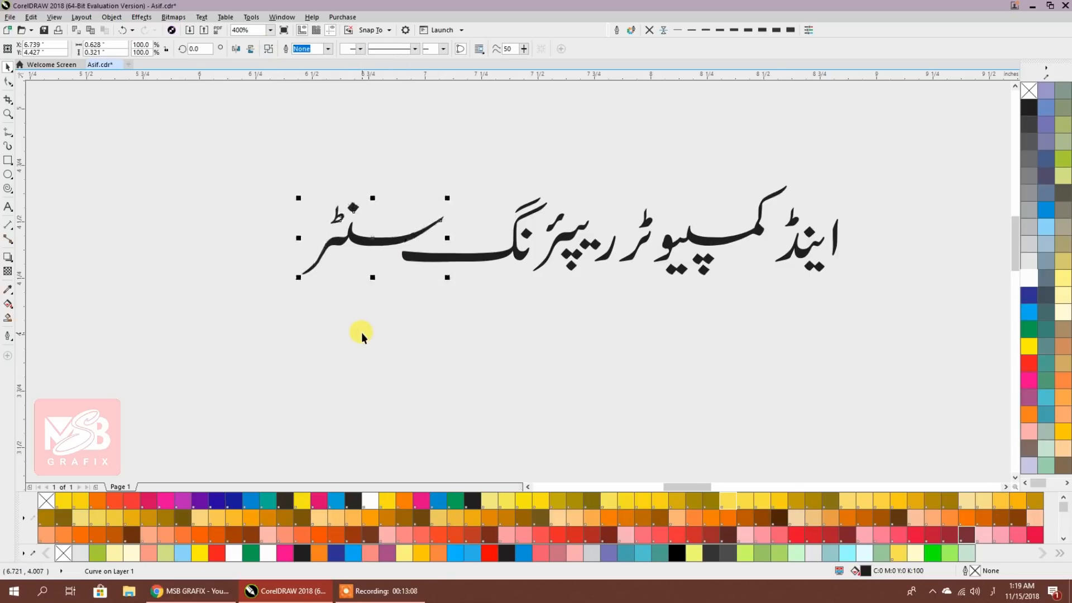
key(Right)
key(Right)
key(Right)
key(Right)
key(Right)
key(Right)
key(Right)
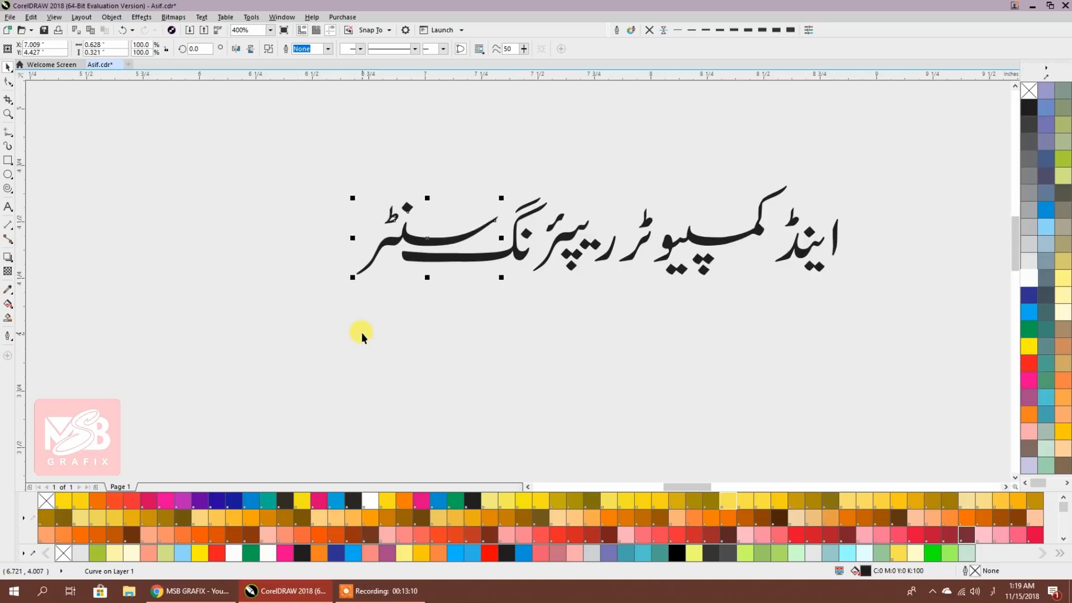
key(Right)
key(Right)
key(Right)
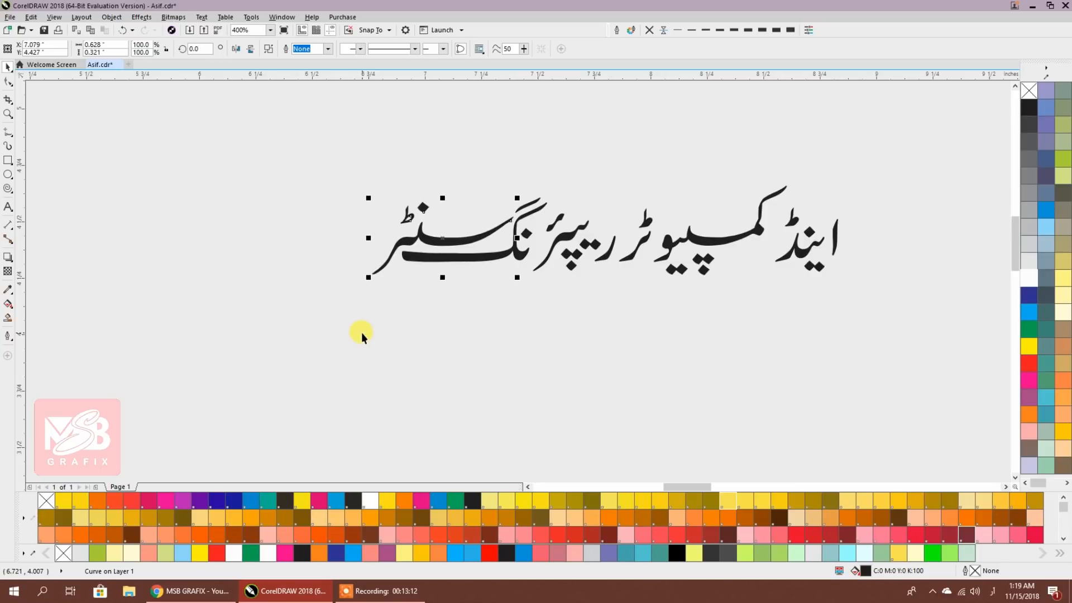
key(Left)
key(Left)
key(Left)
key(Left)
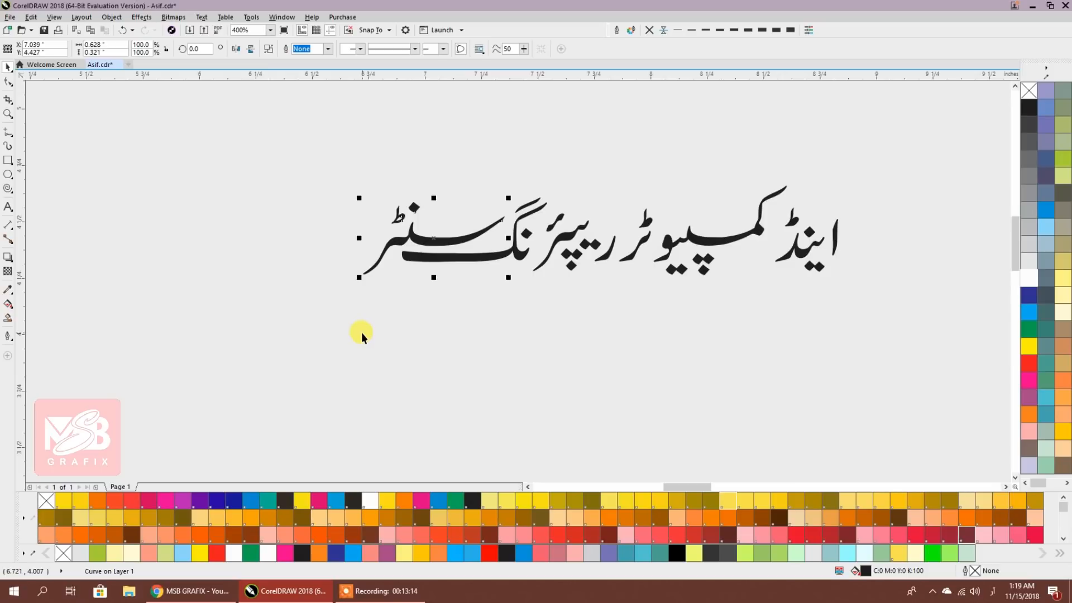
click(531, 347)
Reposition the dots and ra stroke of 'ریپئرنگ', then weld its six pieces into one shape
scroll(582, 262, up, 2)
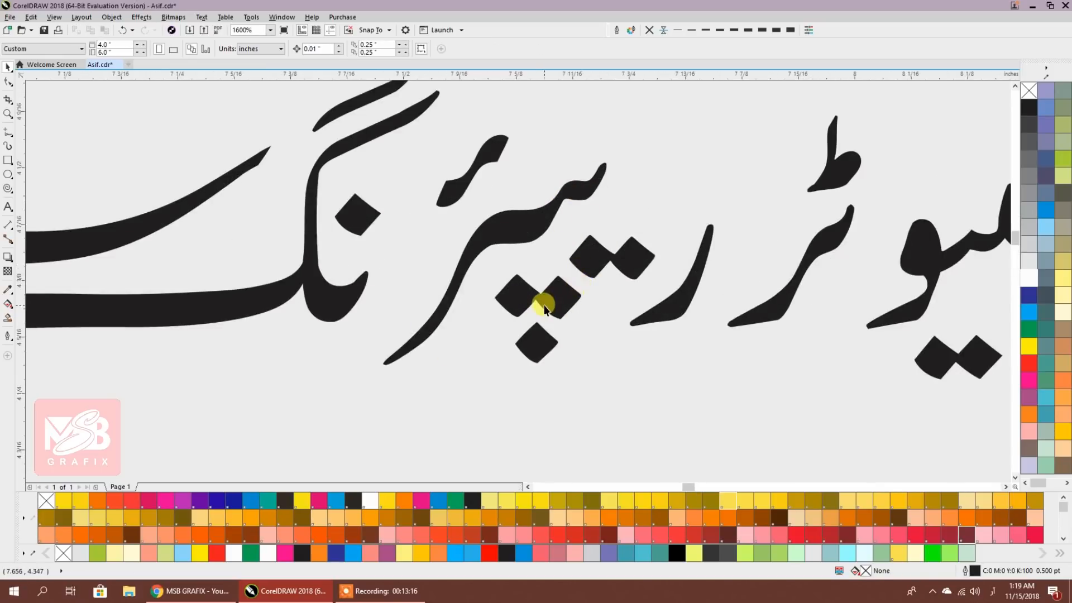
scroll(543, 306, up, 1)
click(495, 296)
shift+click(522, 363)
drag(554, 295, 505, 288)
click(645, 223)
drag(687, 203, 670, 156)
mouse_move(780, 318)
mouse_down()
mouse_move(710, 359)
mouse_move(682, 351)
mouse_up()
scroll(675, 354, down, 1)
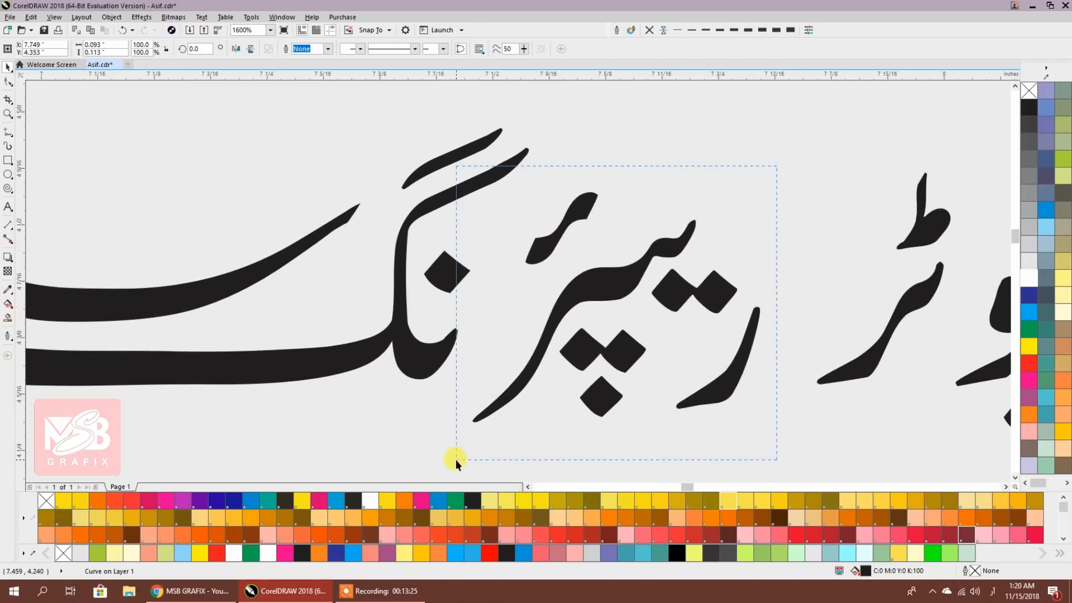
drag(456, 460, 456, 460)
drag(507, 385, 484, 360)
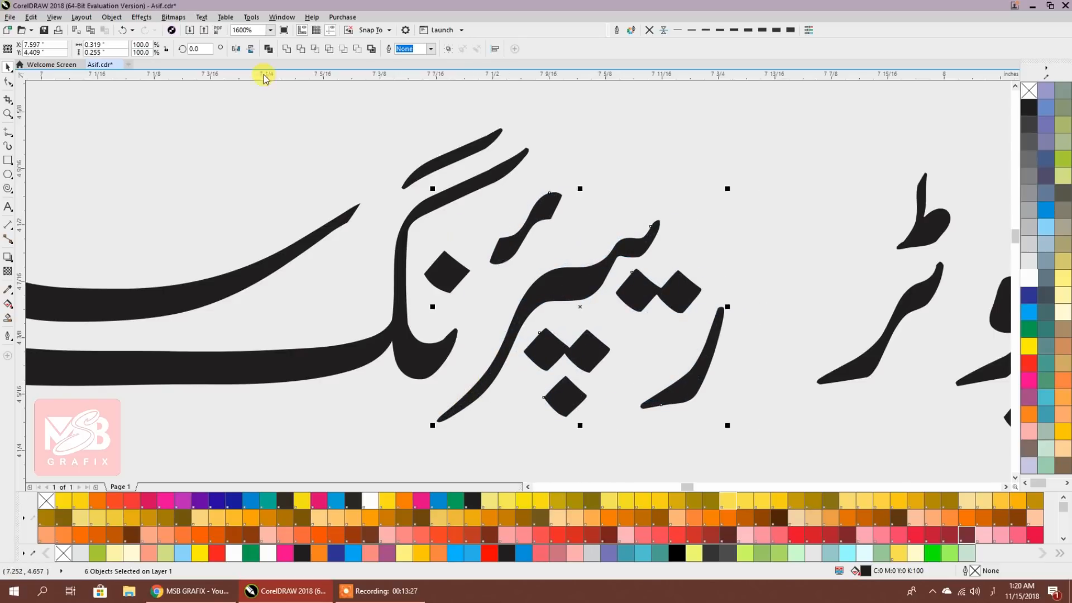
click(285, 50)
click(548, 149)
Move the ٹ letter of 'کمپیوٹر', weld its seven pieces, and shift it left toward 'ریپئرنگ'
scroll(600, 289, down, 1)
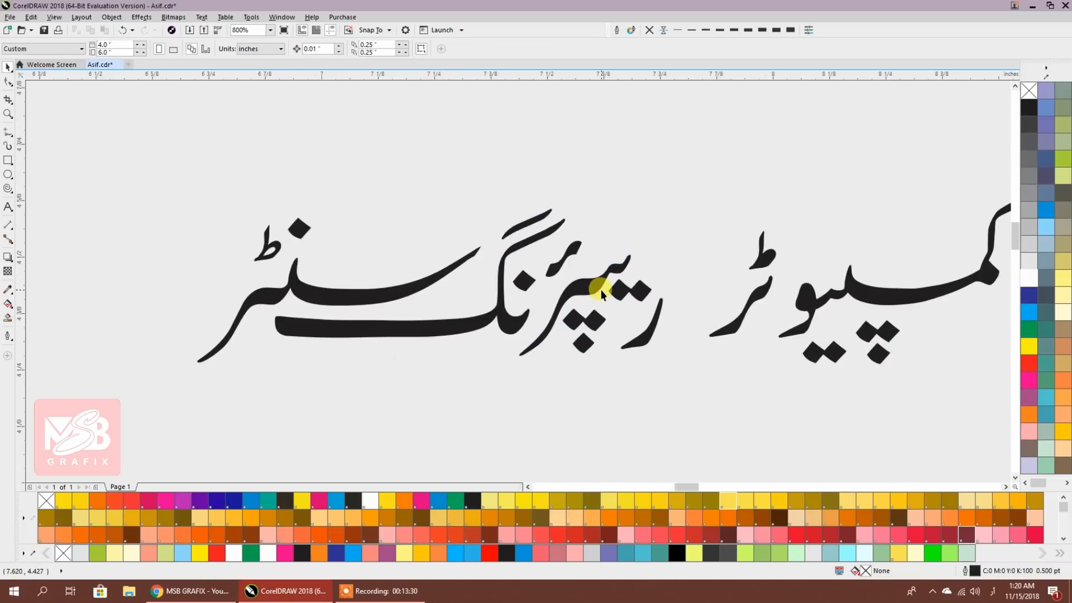
drag(603, 289, 396, 285)
drag(546, 403, 546, 403)
drag(498, 304, 558, 292)
drag(832, 373, 822, 380)
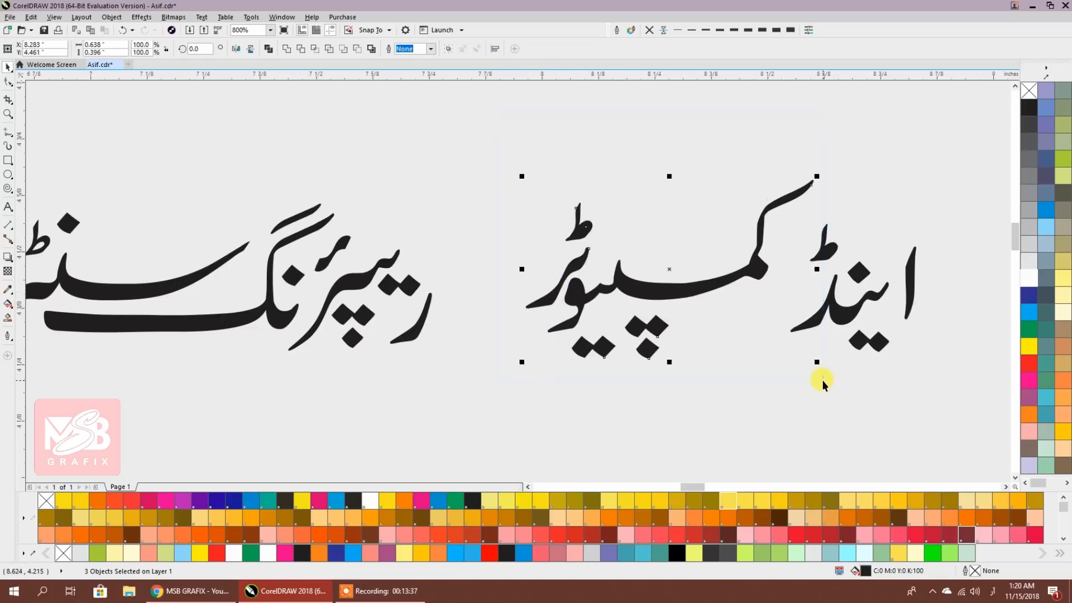
click(269, 50)
drag(668, 291, 588, 290)
Bring the word 'اینڈ' into view and select its alif stroke
click(820, 335)
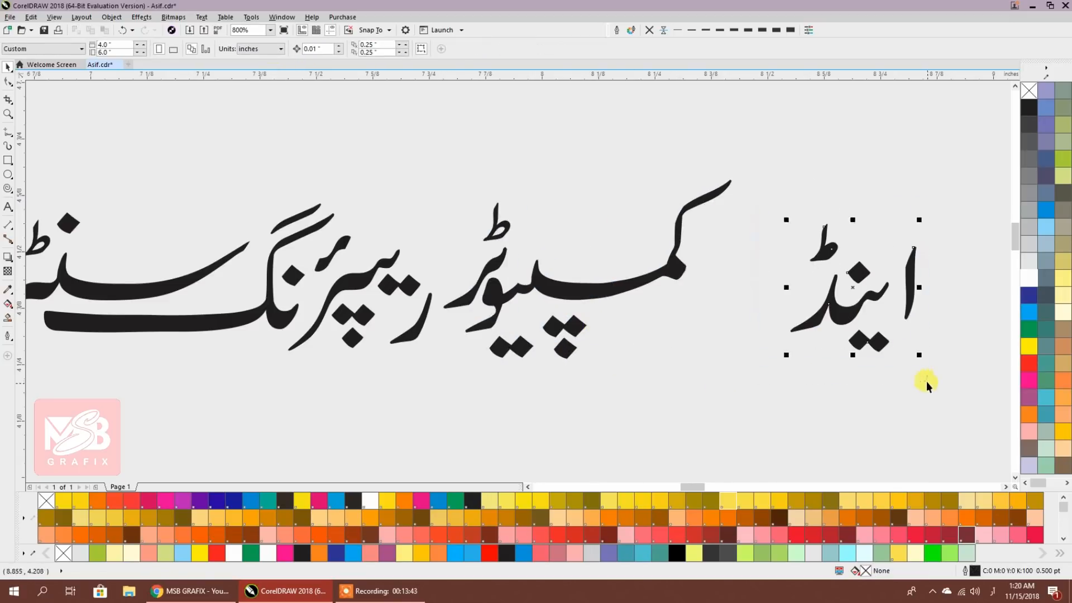
drag(926, 383, 927, 383)
click(269, 49)
drag(609, 273, 358, 235)
click(728, 264)
click(652, 226)
scroll(647, 300, up, 1)
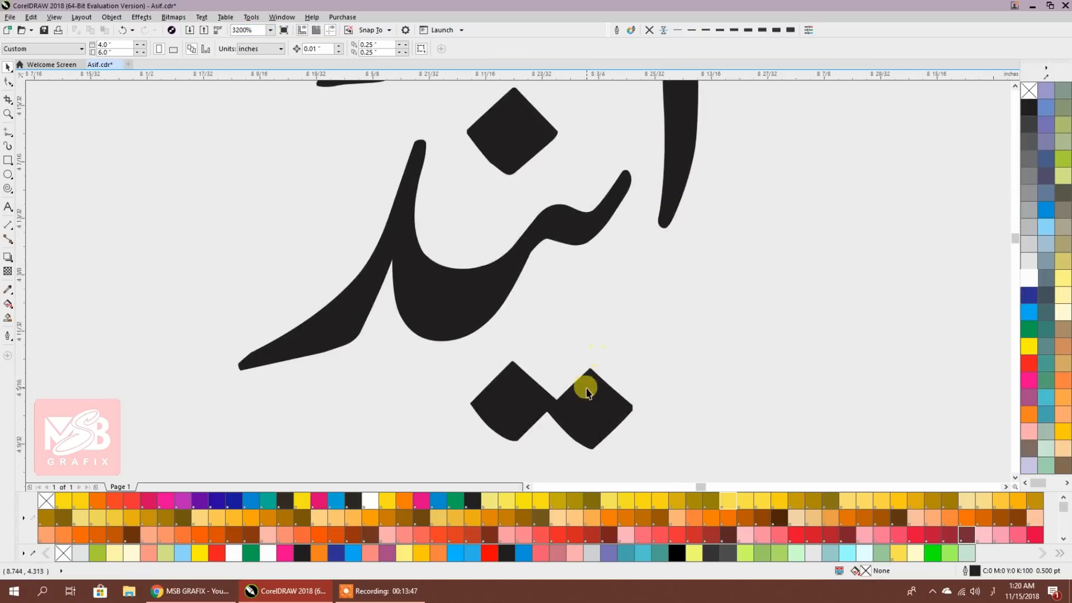
Rotate the two dots below 'اینڈ' about 13.5° and move them to a new spot
click(636, 311)
click(637, 312)
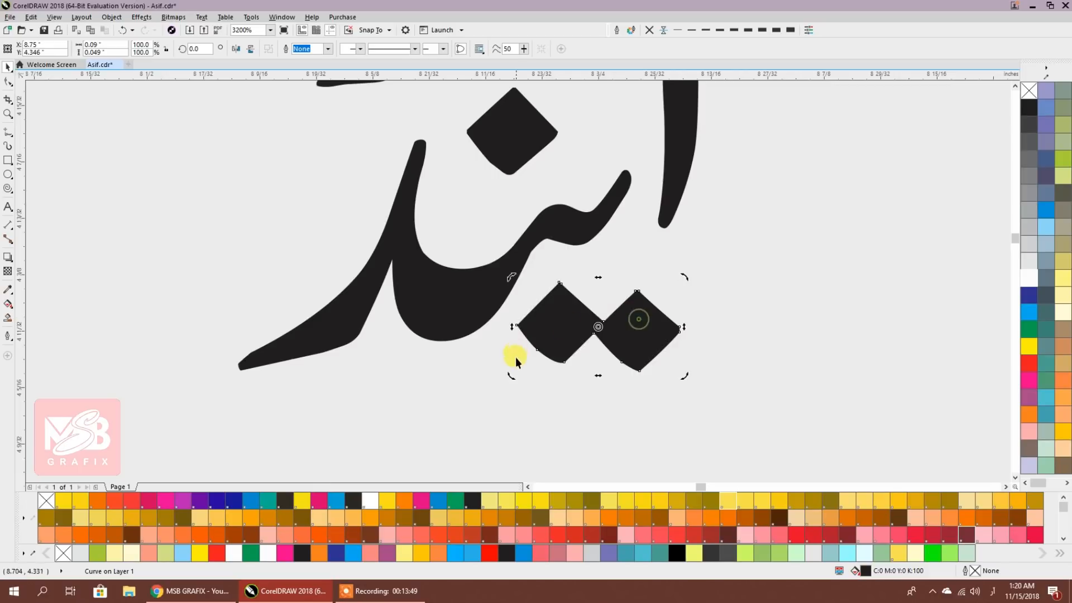
drag(512, 375, 512, 399)
mouse_move(646, 328)
mouse_down()
mouse_move(646, 316)
mouse_move(631, 331)
mouse_up()
drag(664, 286, 662, 275)
click(662, 274)
Shift the ط mark of 'اینڈ' slightly right and down
click(634, 334)
scroll(698, 303, down, 1)
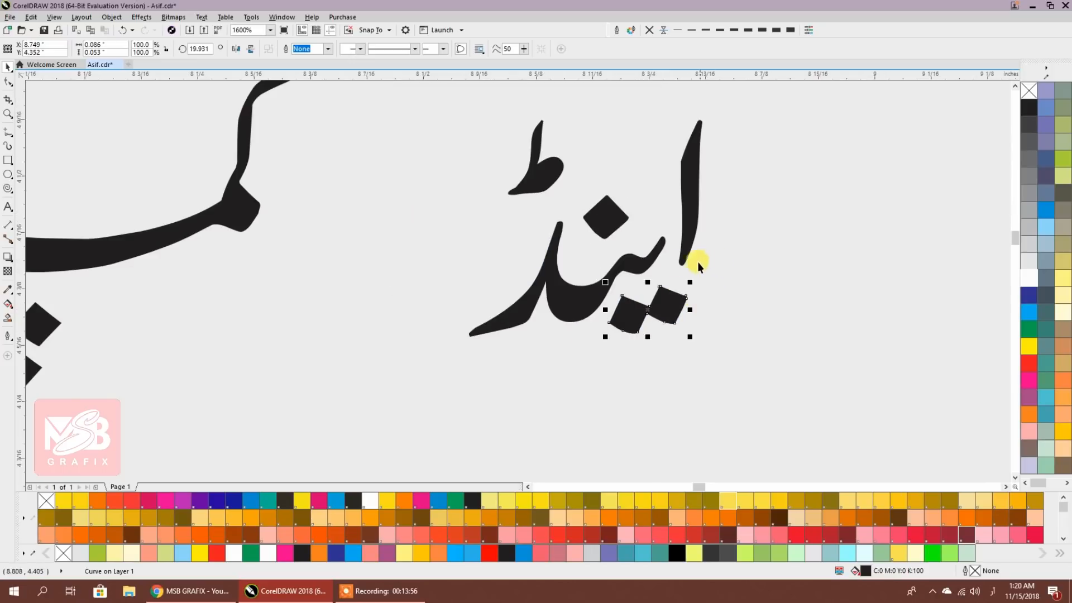
drag(495, 100, 552, 186)
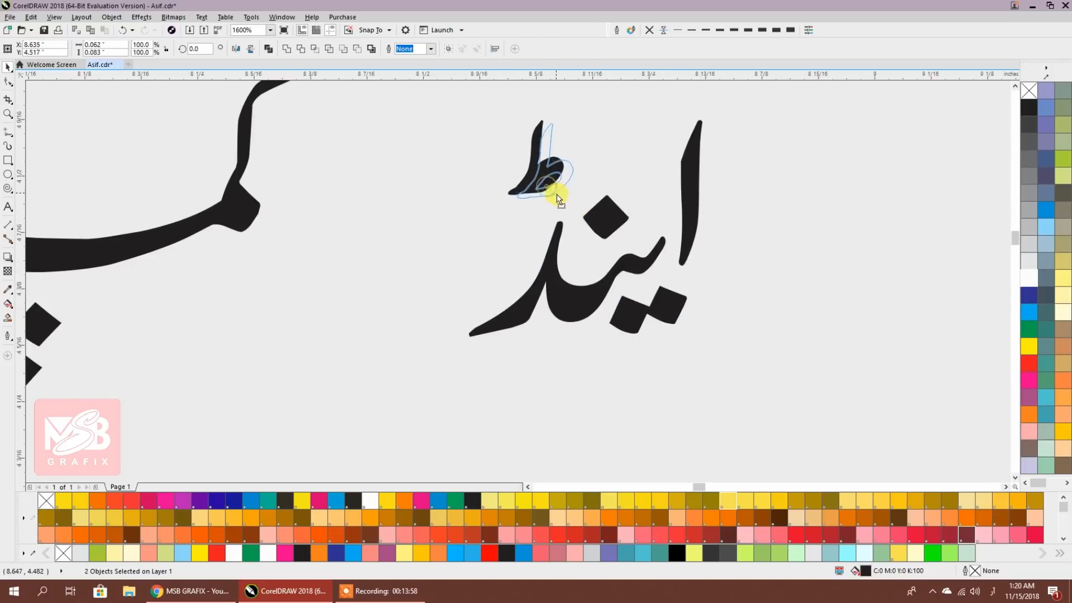
click(411, 146)
Weld the six pieces of 'اینڈ' into one curve, place it beside the text and scale to 74.6%
drag(738, 357, 739, 358)
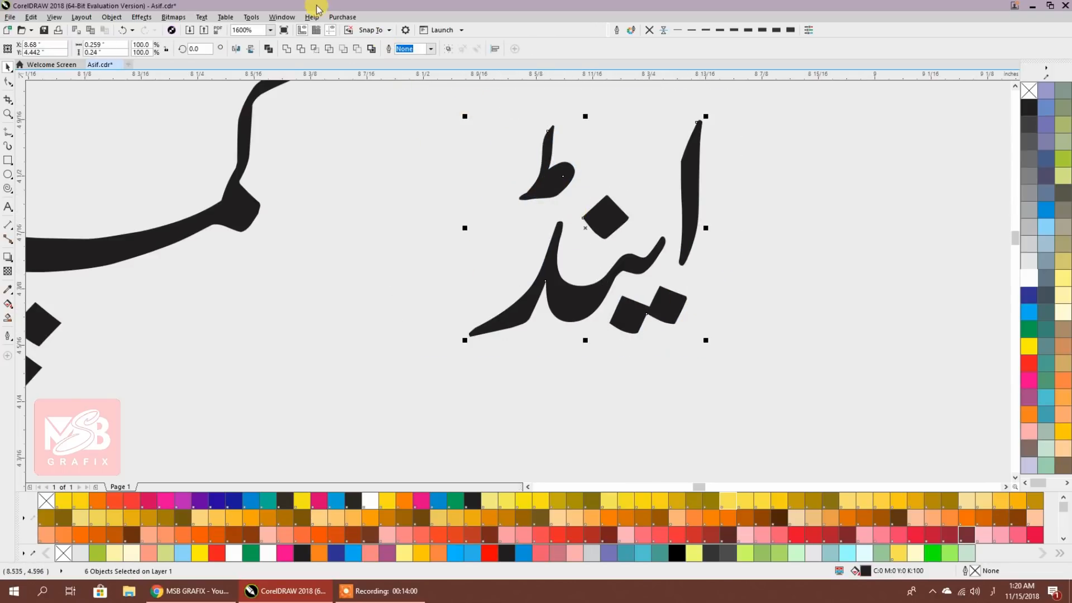
click(273, 50)
scroll(519, 168, down, 2)
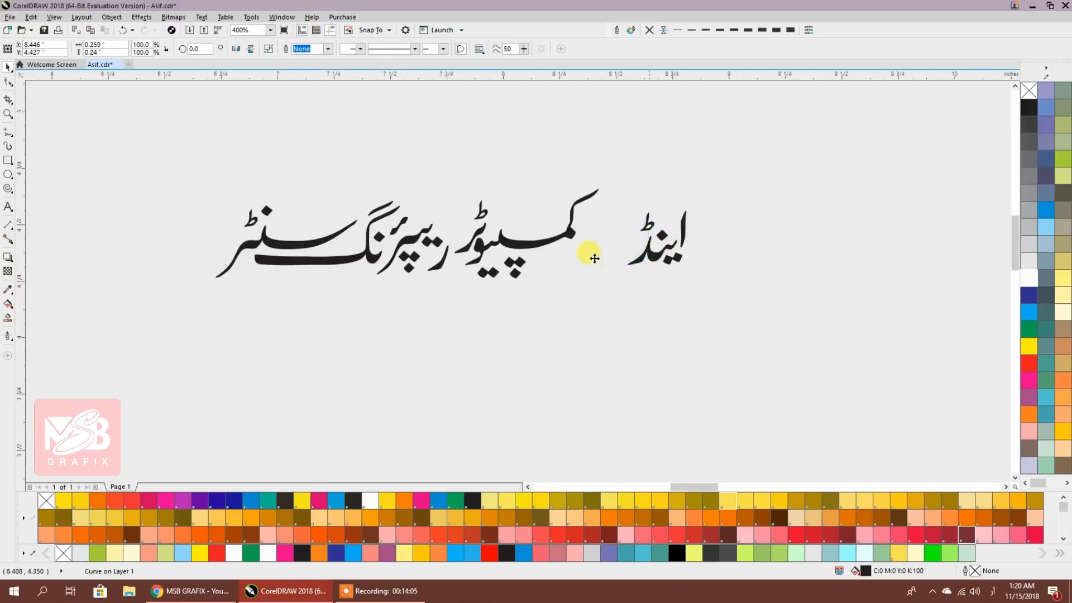
drag(649, 255, 595, 259)
scroll(596, 244, up, 1)
drag(672, 295, 642, 268)
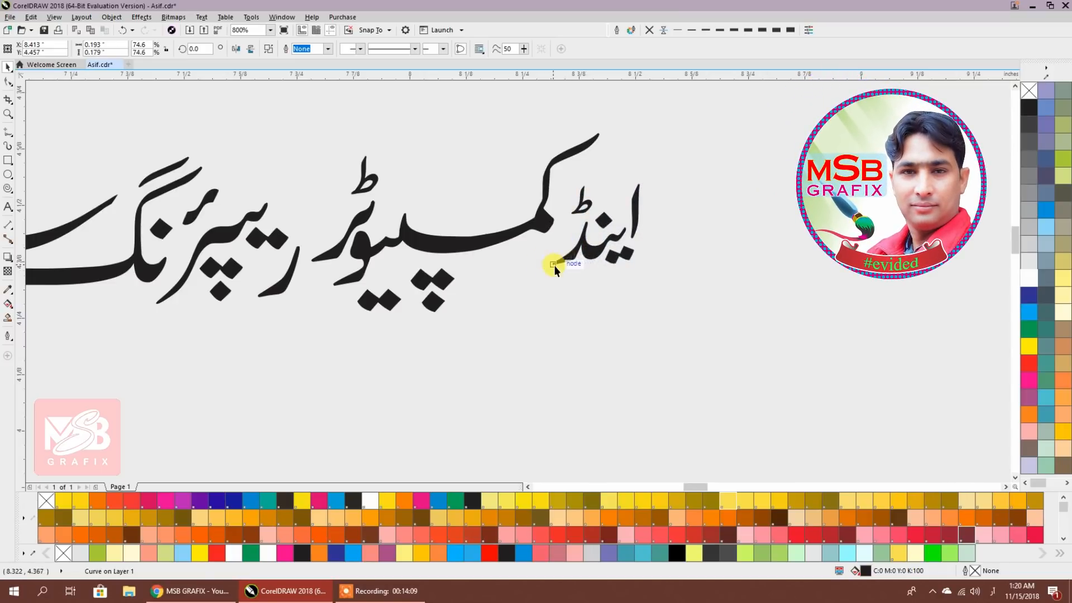
Shrink 'اینڈ' further to 61.1% and tilt it about 19.7° beside 'کمپیوٹر'
drag(546, 270, 595, 258)
click(576, 252)
click(608, 295)
drag(609, 295, 830, 261)
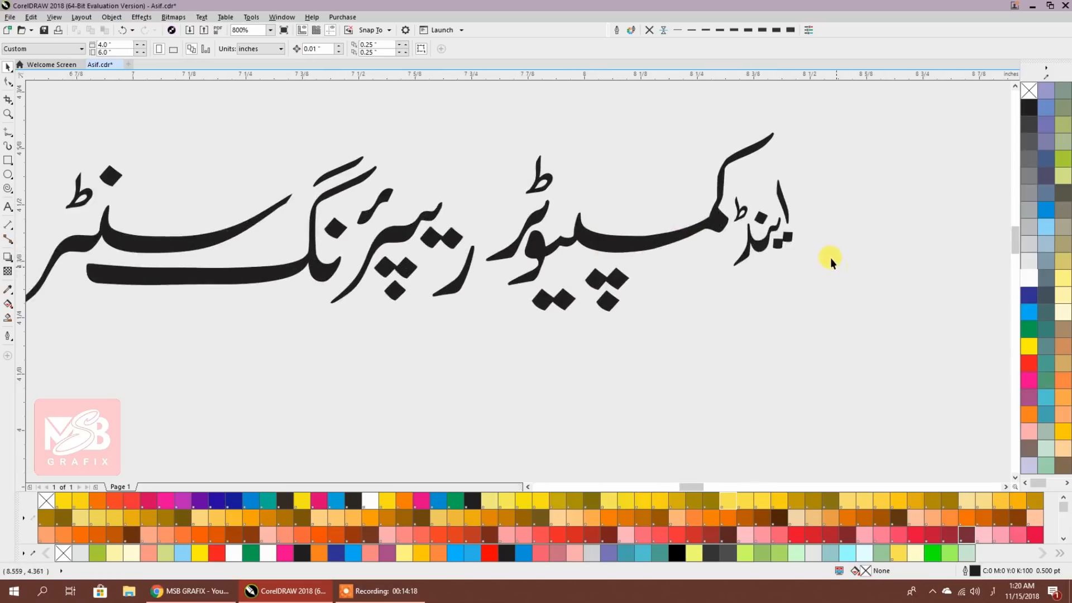
scroll(745, 272, down, 1)
scroll(745, 272, up, 3)
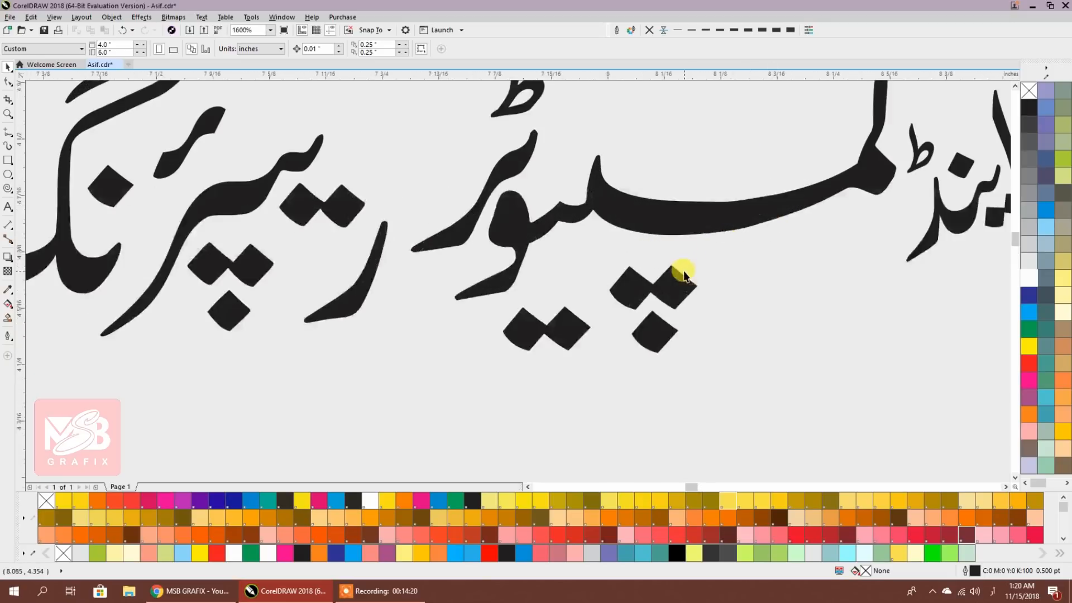
click(676, 284)
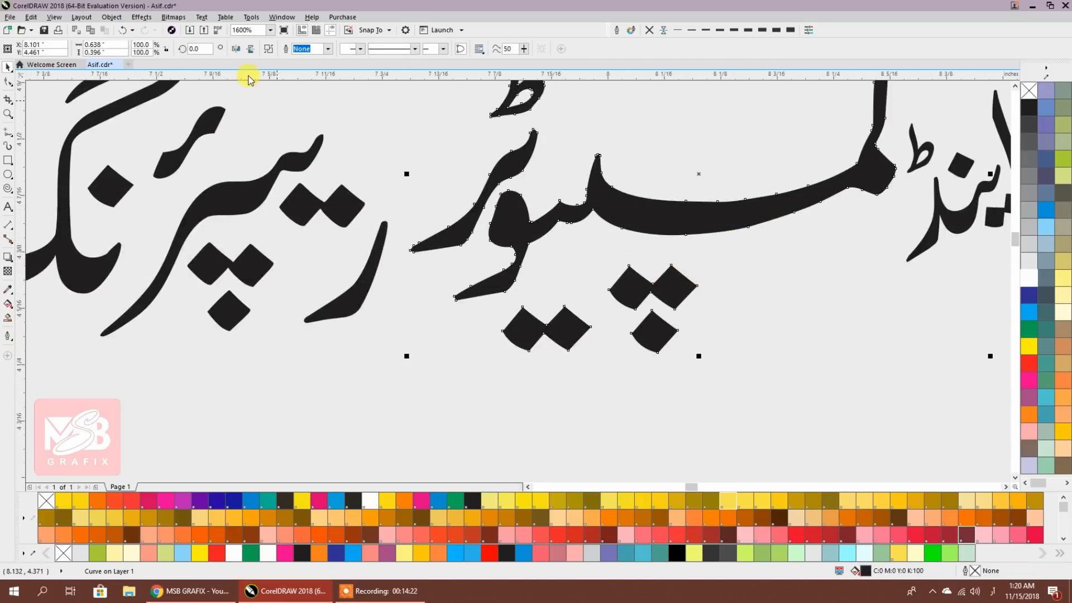
With the Shape tool, move the diamond dots of 'کمپیوٹر' closer beneath its stroke
click(8, 84)
drag(742, 359, 584, 243)
click(658, 286)
drag(719, 240, 598, 385)
drag(629, 272, 644, 255)
drag(601, 298, 488, 367)
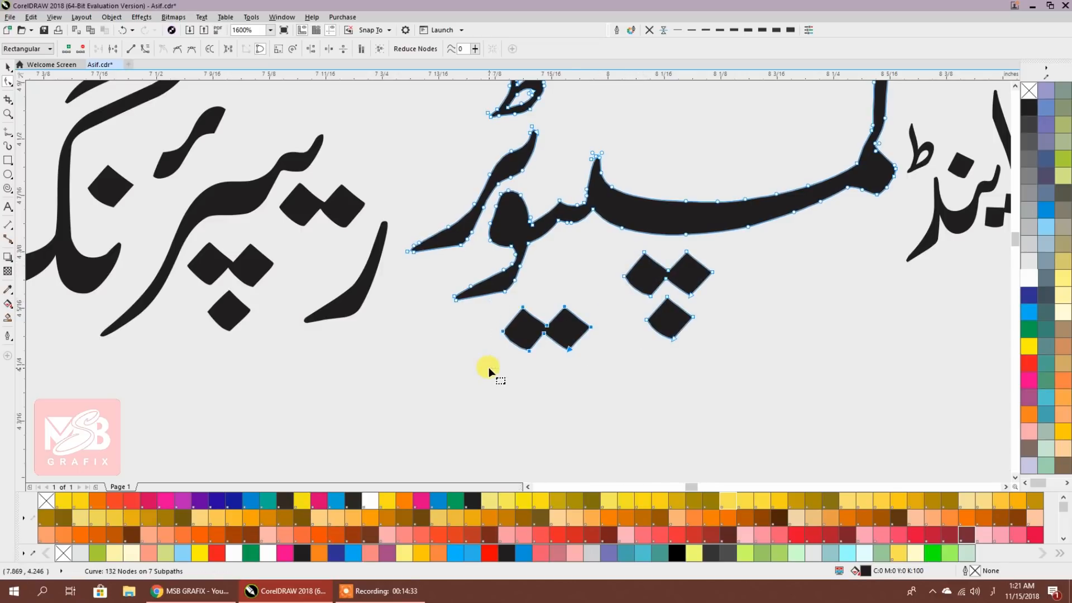
drag(524, 307, 550, 246)
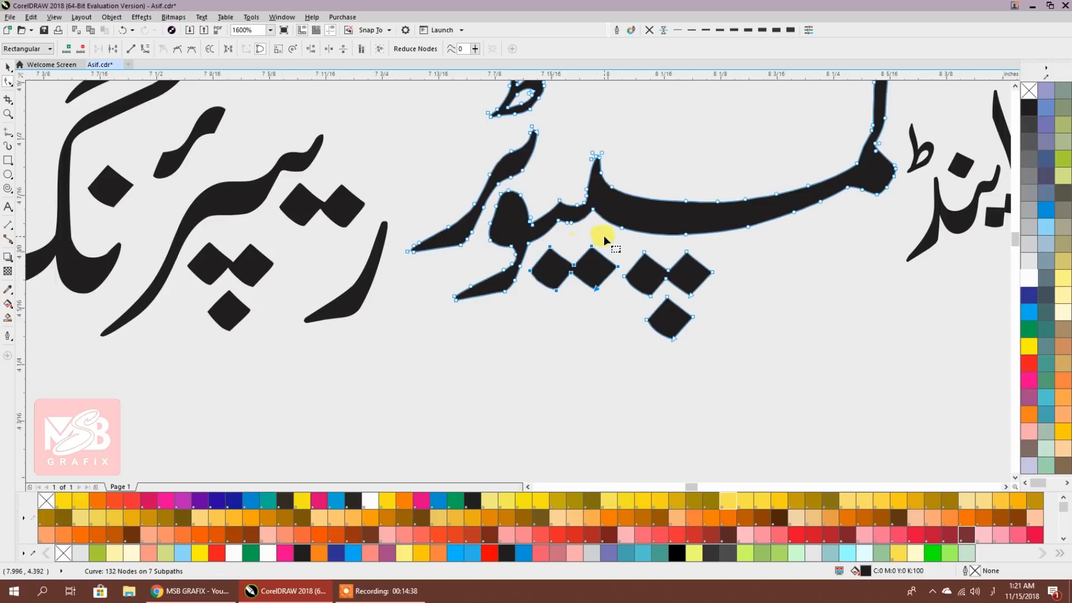
scroll(614, 290, up, 2)
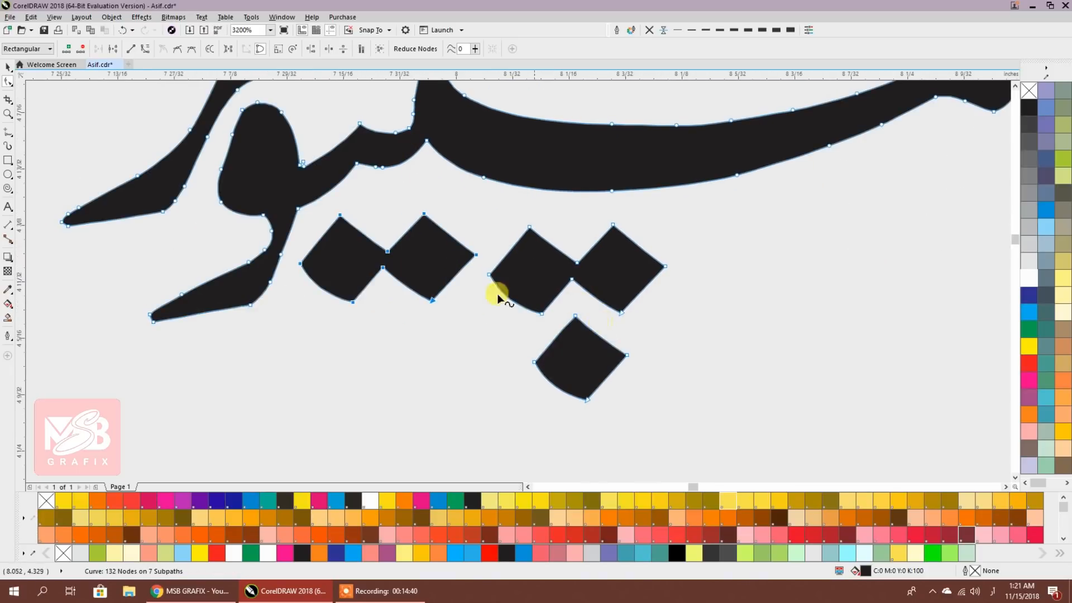
drag(425, 215, 419, 210)
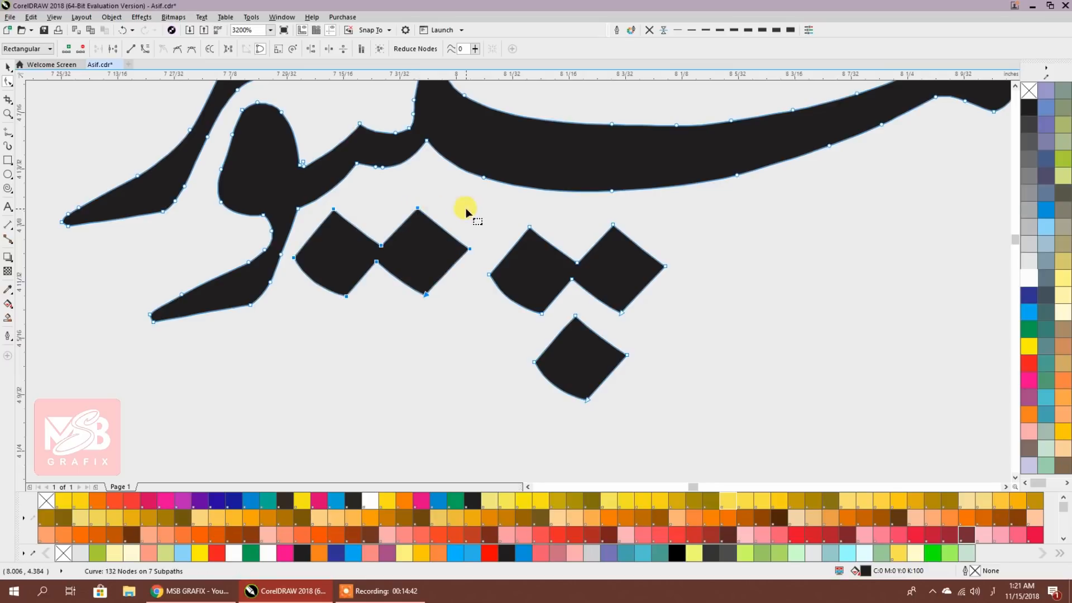
click(479, 212)
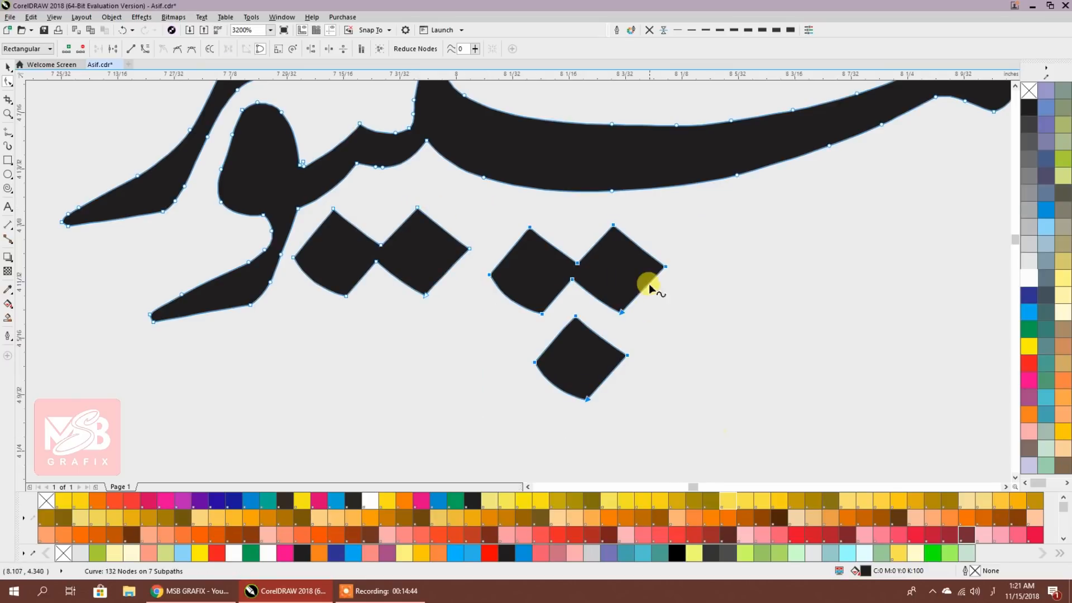
Try repositioning the left diamond pair, undoing the unwanted moves, and return to the Pick tool
scroll(698, 268, left, 2)
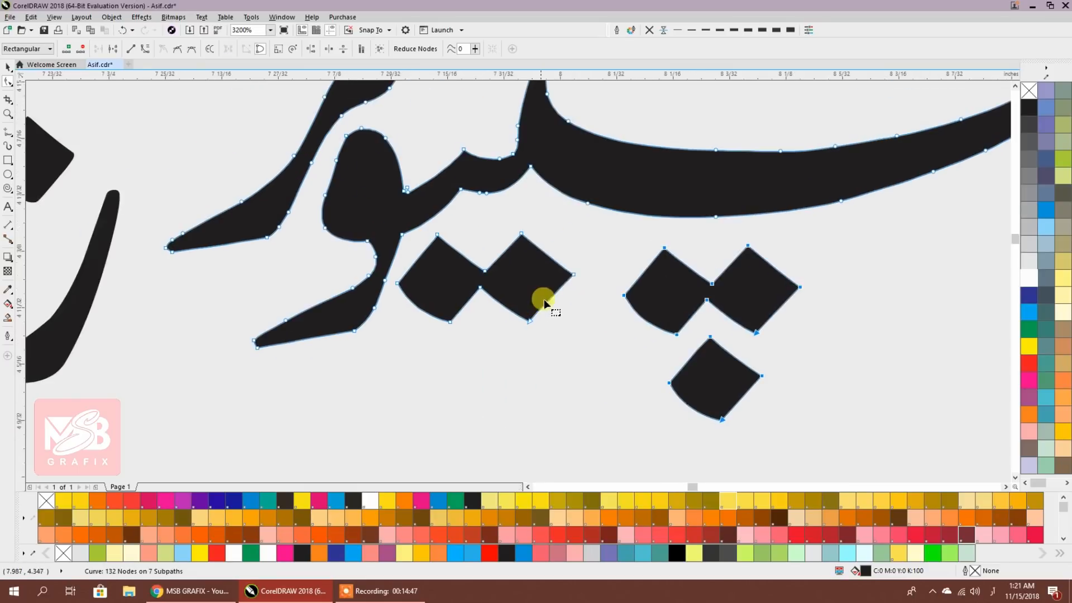
drag(585, 234, 409, 342)
drag(450, 322, 469, 330)
key(ctrl+z)
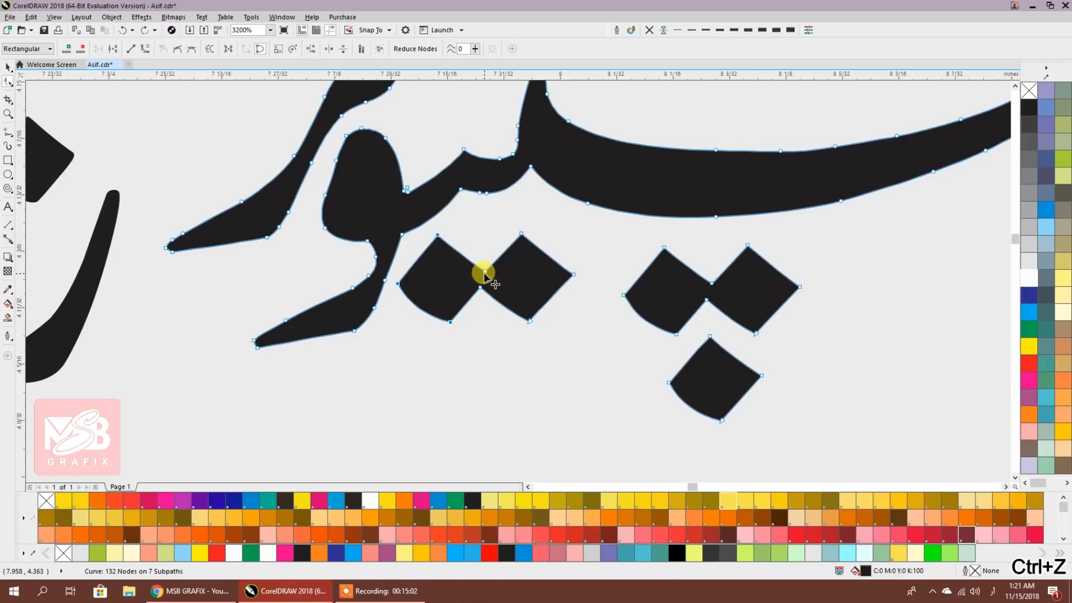
drag(484, 272, 489, 279)
key(ctrl+z)
drag(585, 352, 411, 219)
click(396, 283)
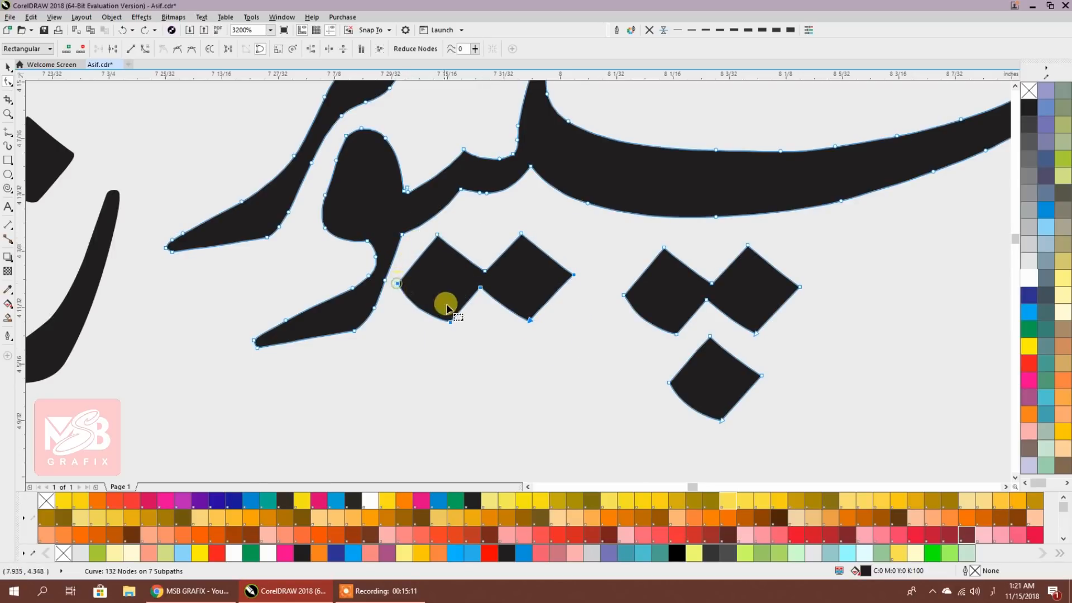
drag(450, 321, 463, 337)
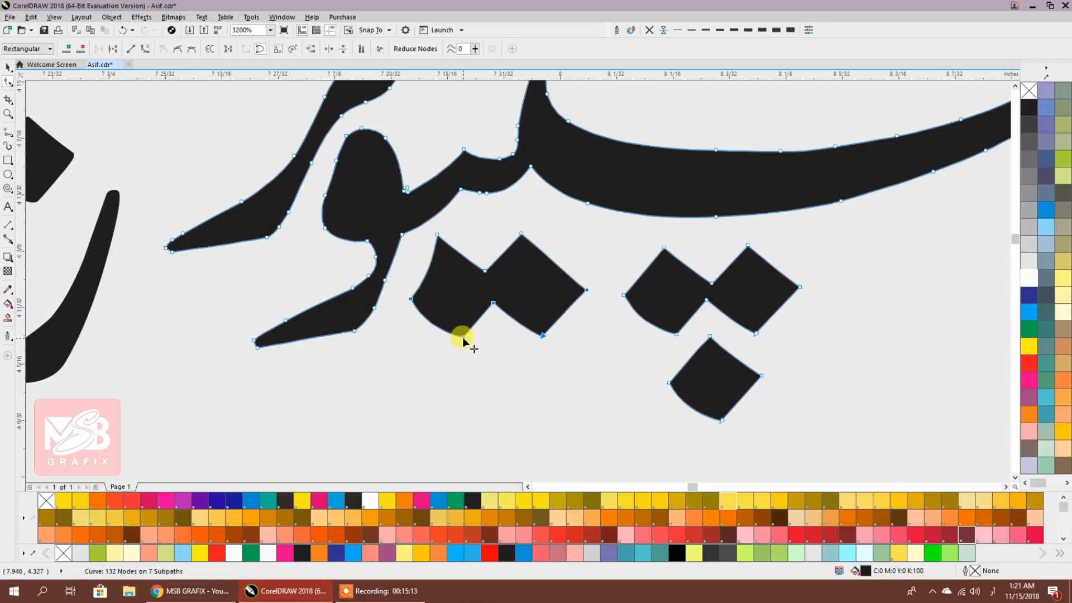
key(ctrl+z)
click(8, 67)
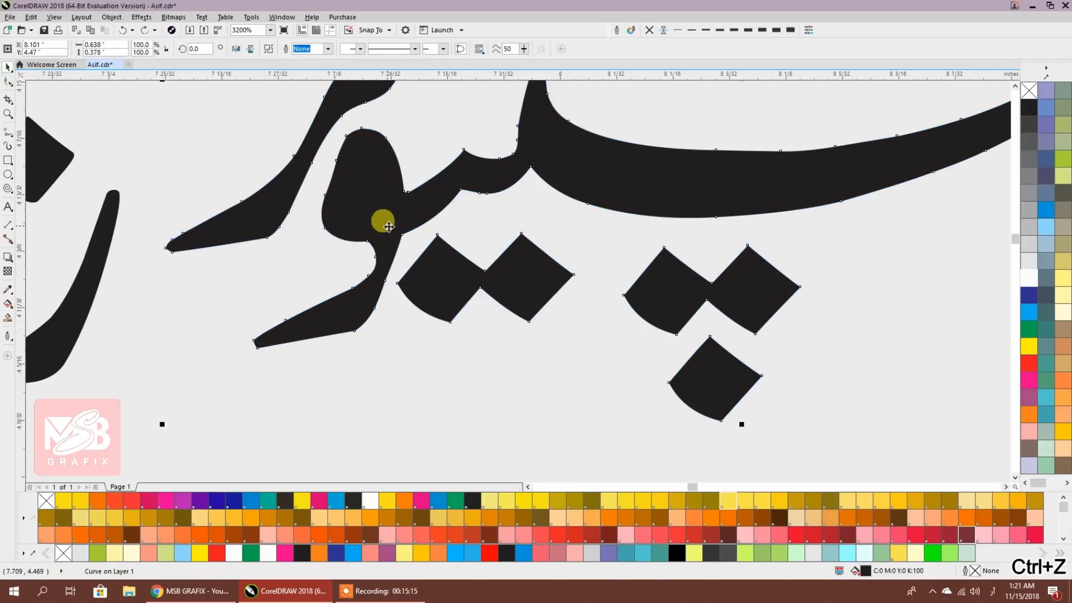
Break apart 'کمپیوٹر' and move the left diamond piece into place
click(268, 50)
drag(510, 284, 532, 350)
click(531, 349)
scroll(537, 349, down, 1)
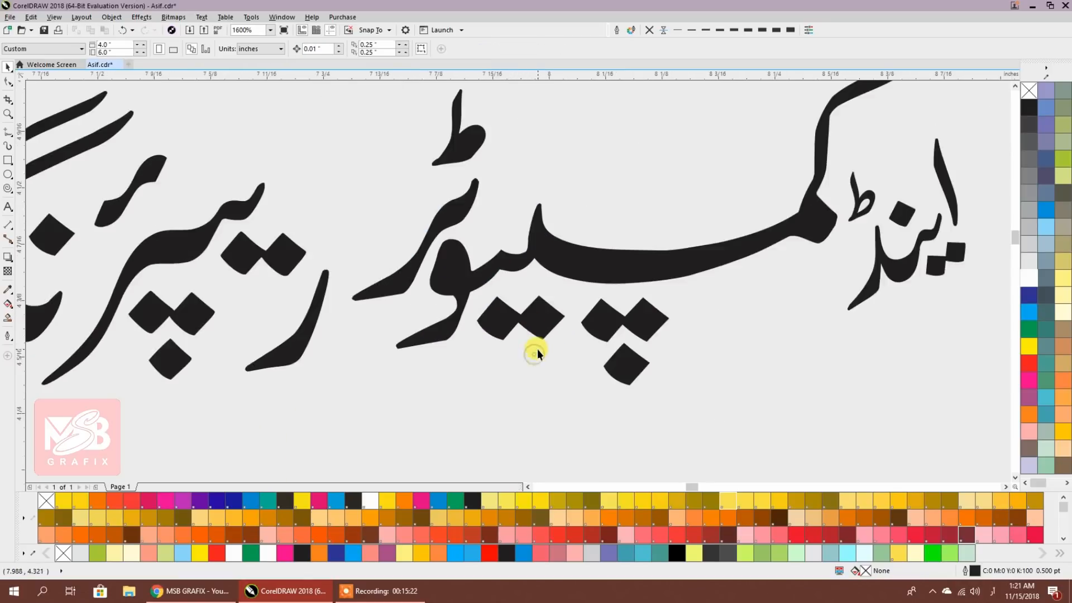
scroll(537, 349, down, 2)
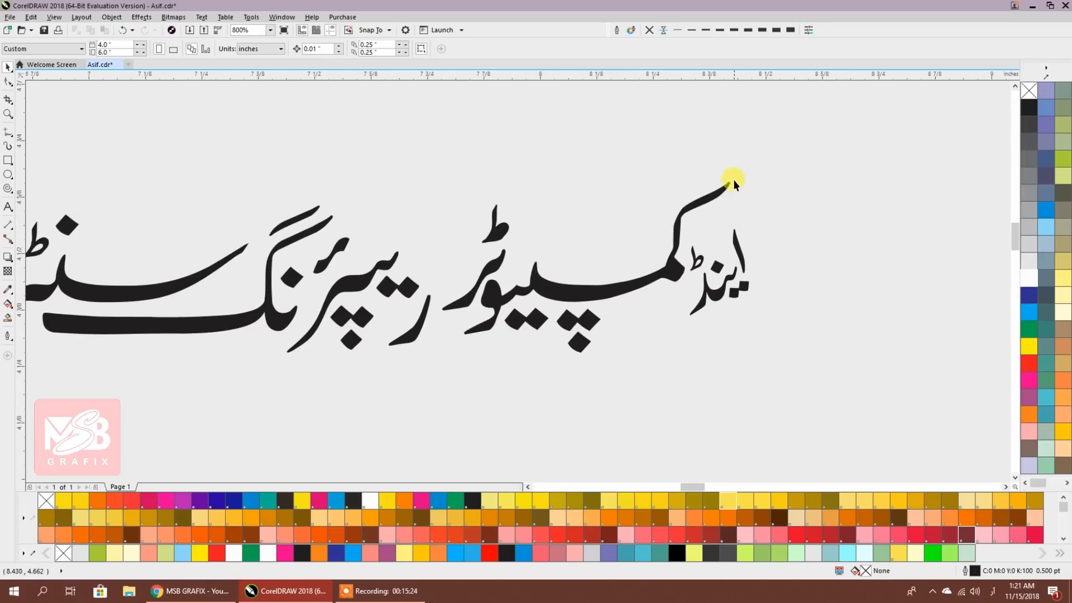
Select all seven pieces of the Urdu subtitle
drag(733, 165, 431, 399)
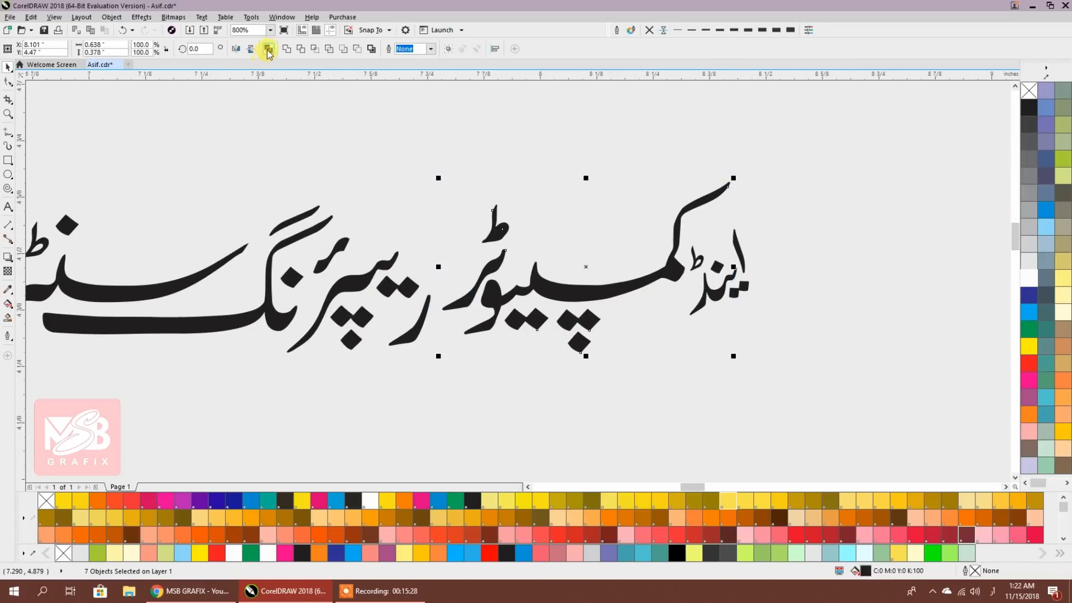
scroll(567, 291, down, 1)
click(605, 347)
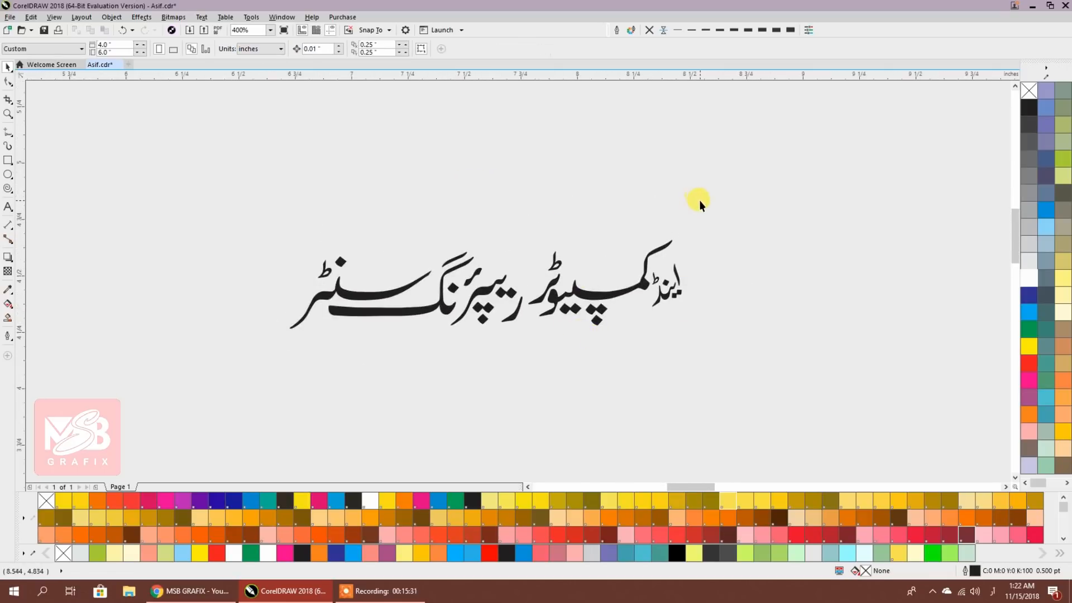
click(652, 265)
drag(710, 190, 255, 380)
Group the seven subtitle pieces and centre them on the page
scroll(618, 378, down, 2)
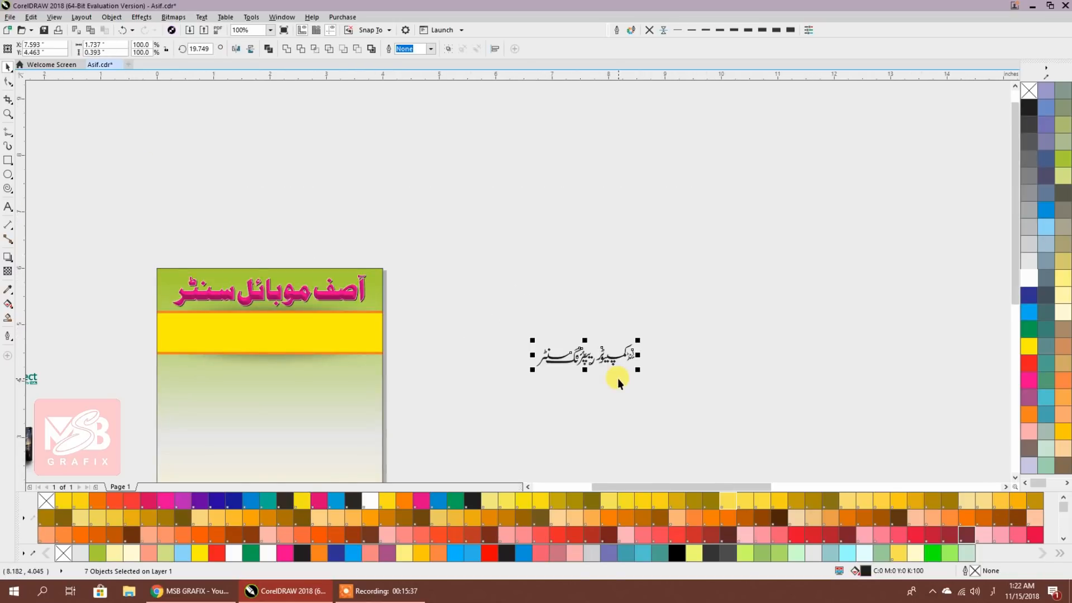
key(ctrl+g)
shift+click(309, 354)
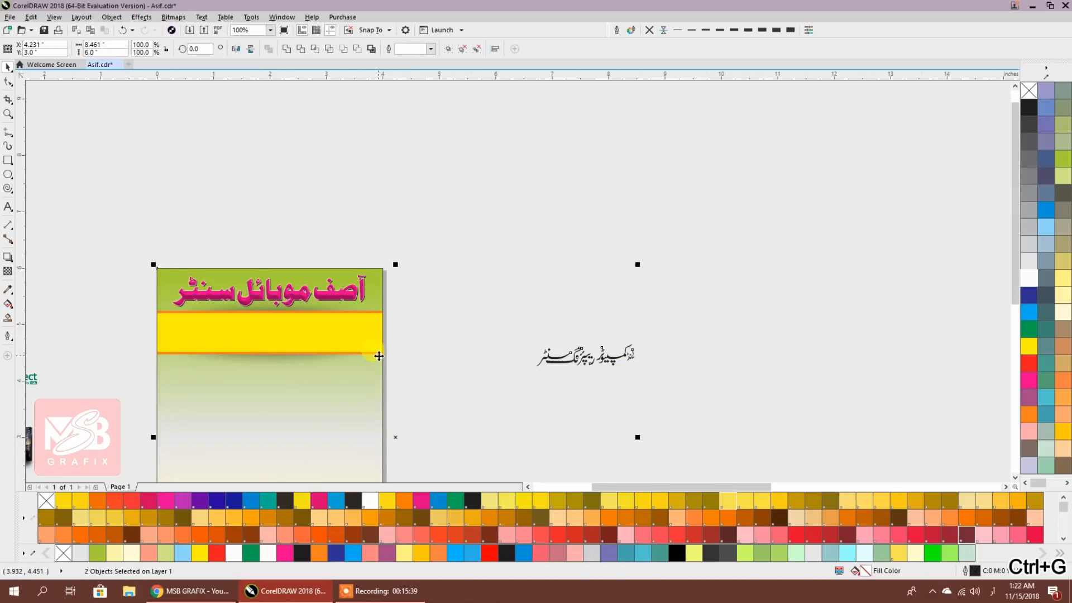
key(c)
key(Escape)
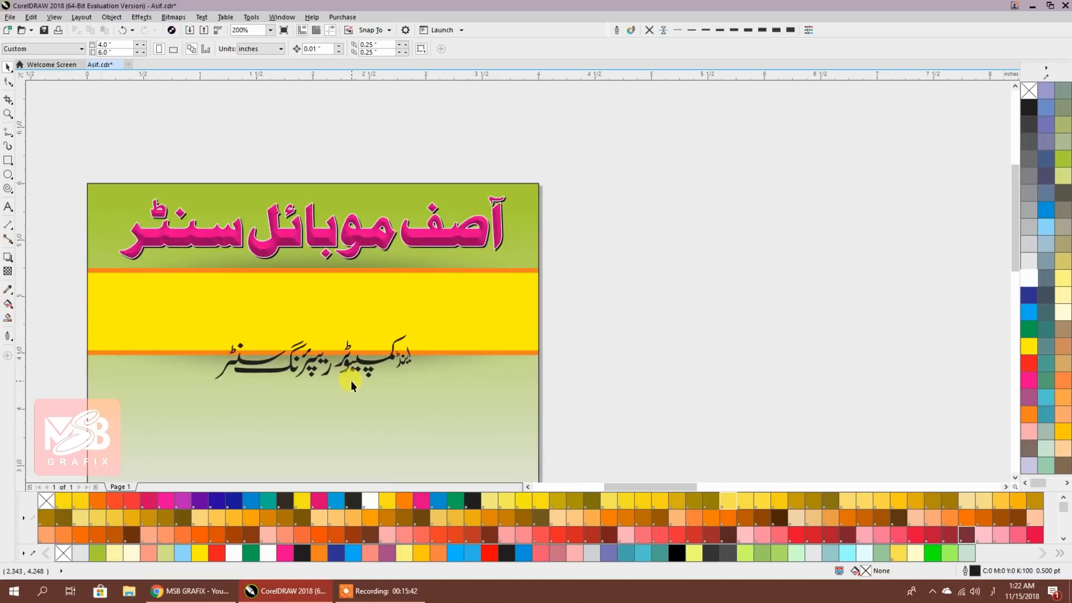
Move the subtitle into the yellow band, enlarge it to 180.8% and nudge it down
scroll(350, 380, up, 2)
drag(523, 336, 497, 233)
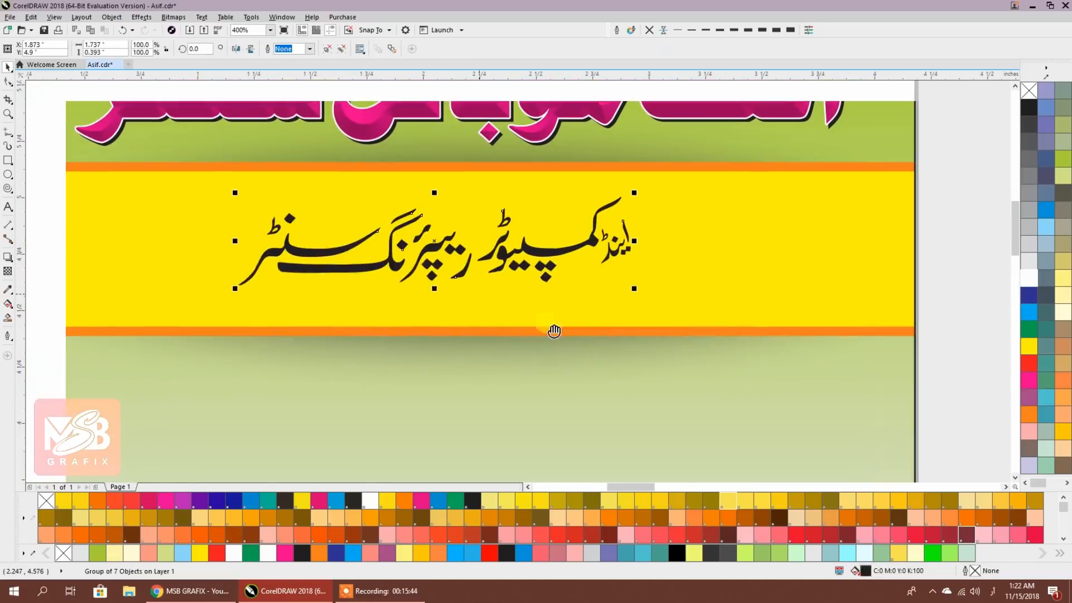
drag(678, 312, 836, 366)
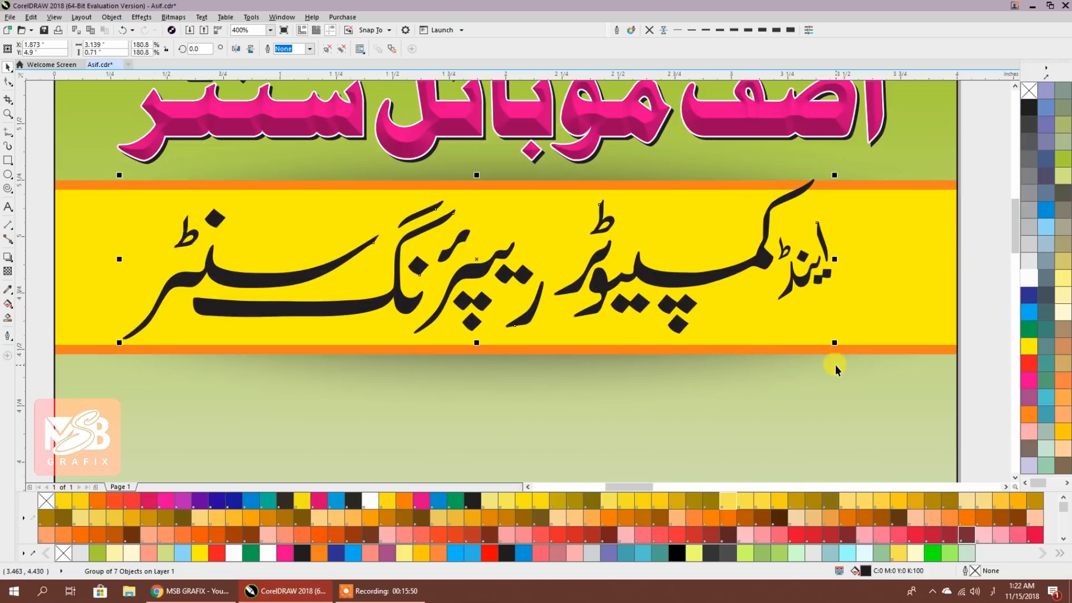
key(Down)
key(Down)
key(Down)
key(Down)
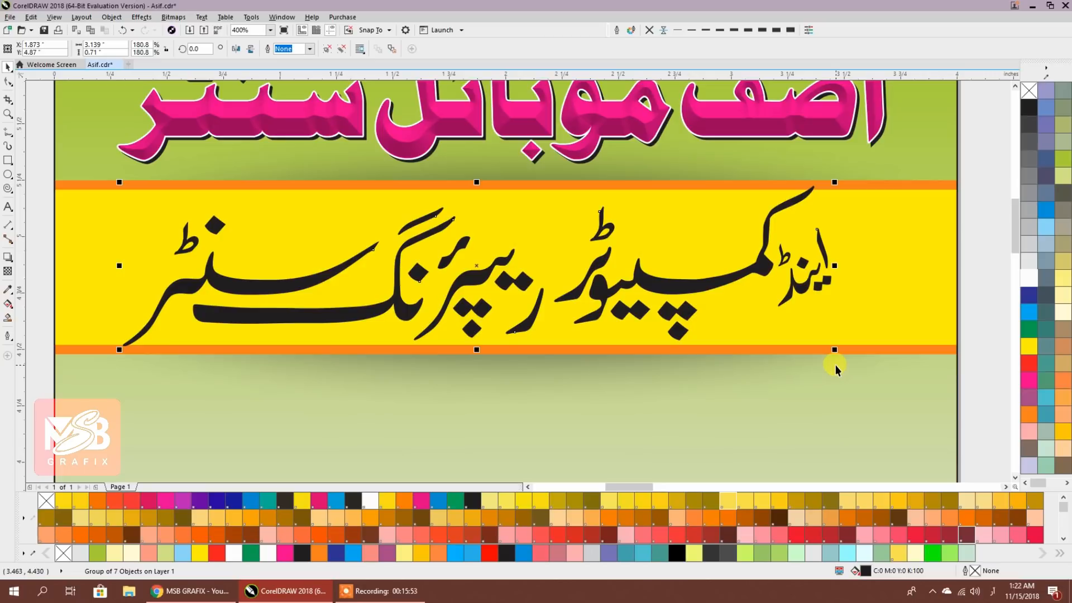
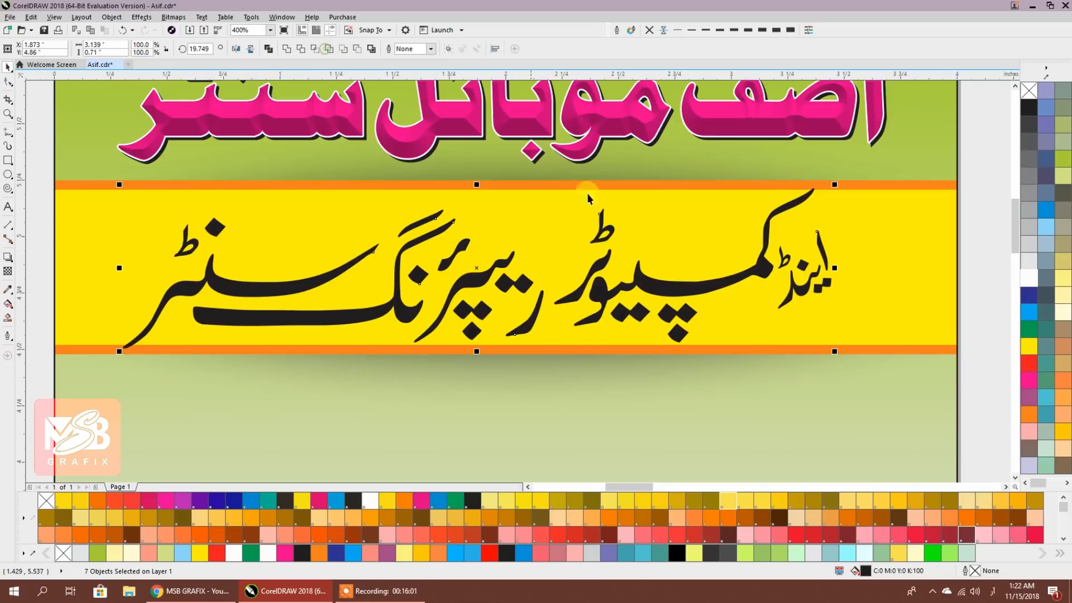
Nudge the middle Urdu word down and the leftmost word up to line them up
click(981, 243)
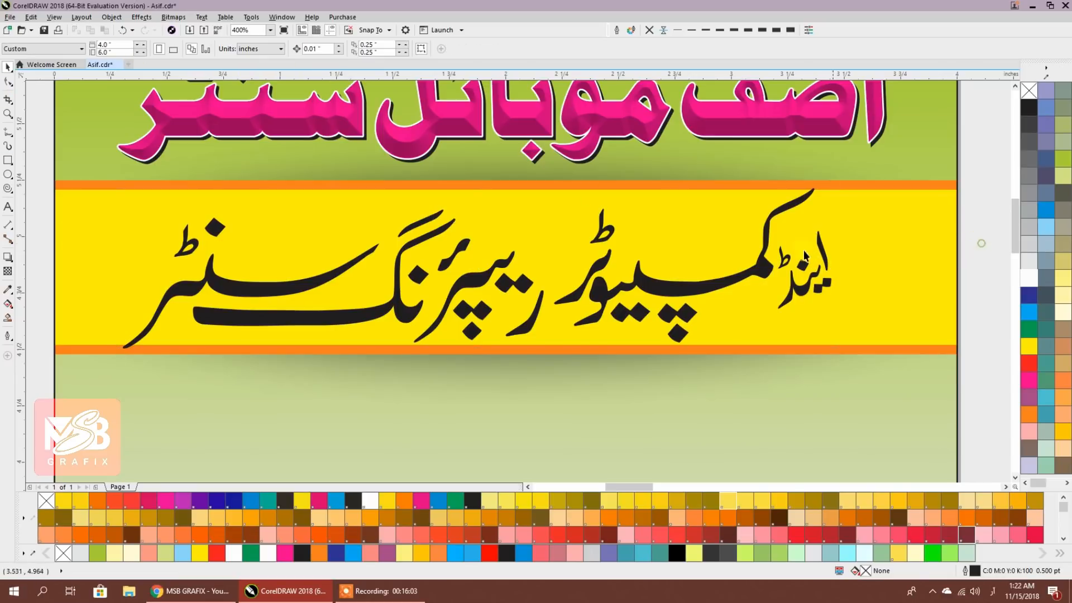
click(712, 285)
key(Down)
key(Down)
key(Down)
key(Left)
key(Left)
key(Down)
key(Down)
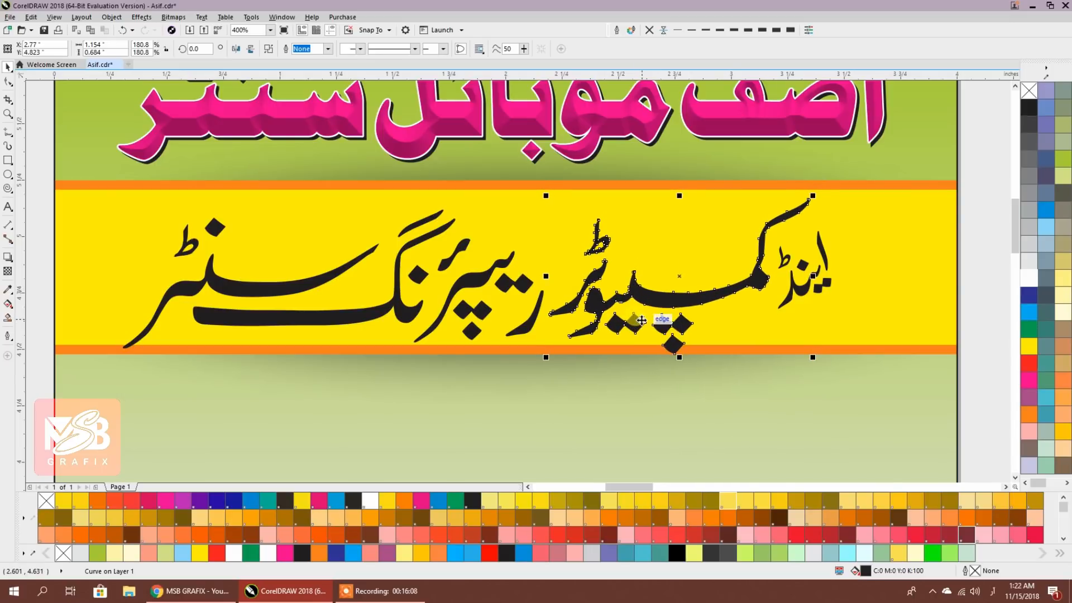
click(977, 171)
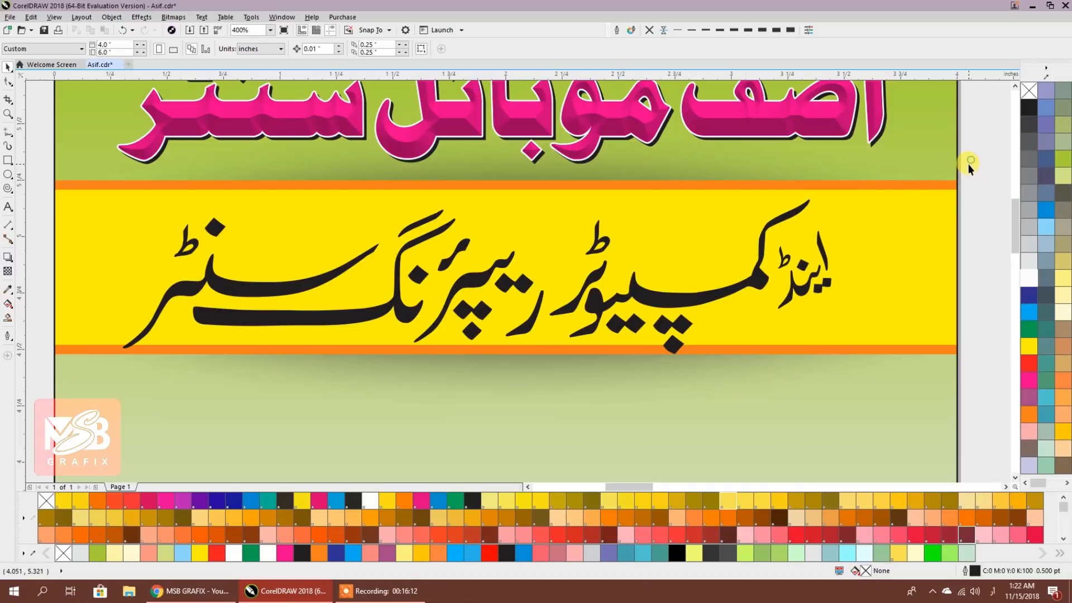
click(331, 281)
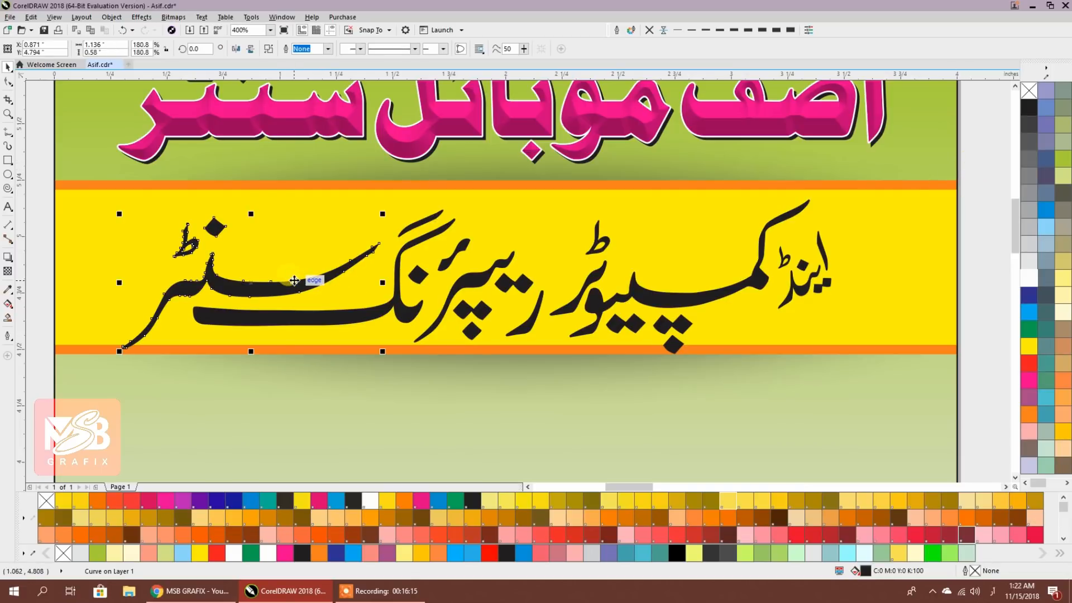
key(Up)
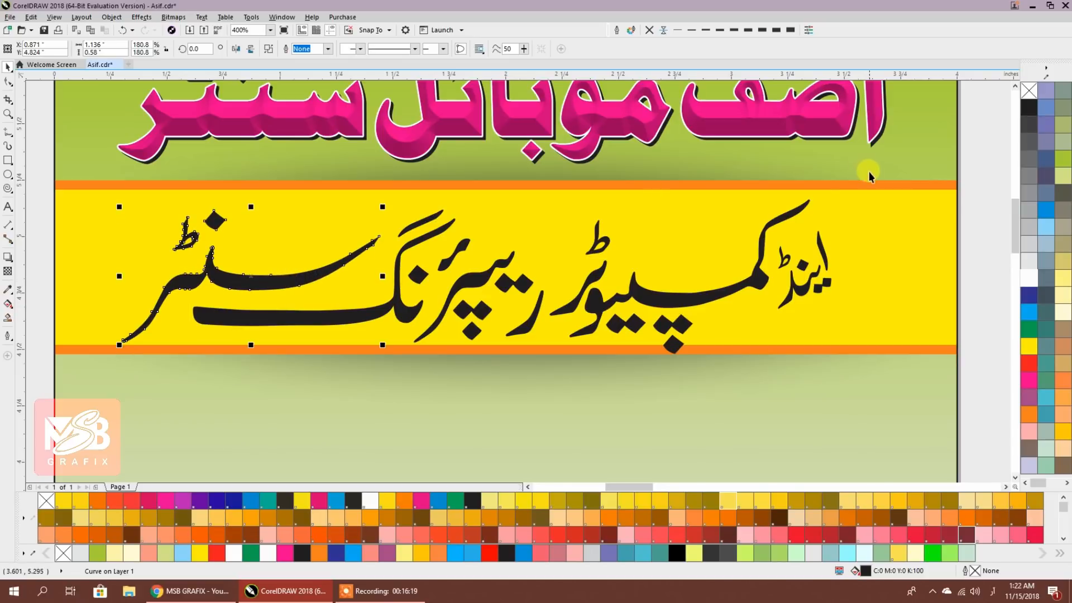
Combine the seven Urdu words into one curve, shrink it slightly and centre it on the yellow band
drag(975, 166, 270, 400)
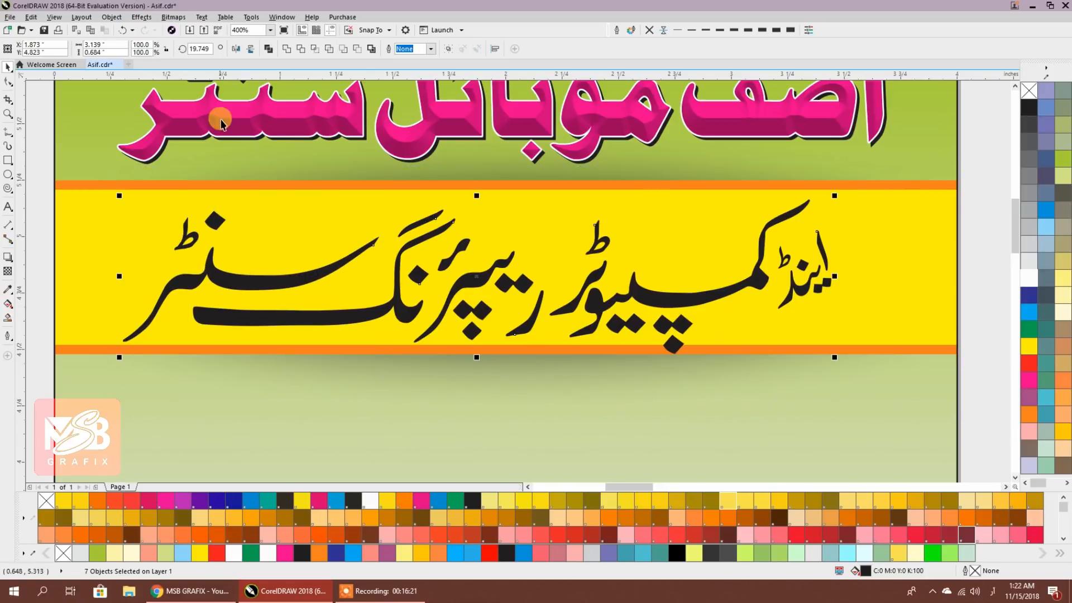
click(269, 50)
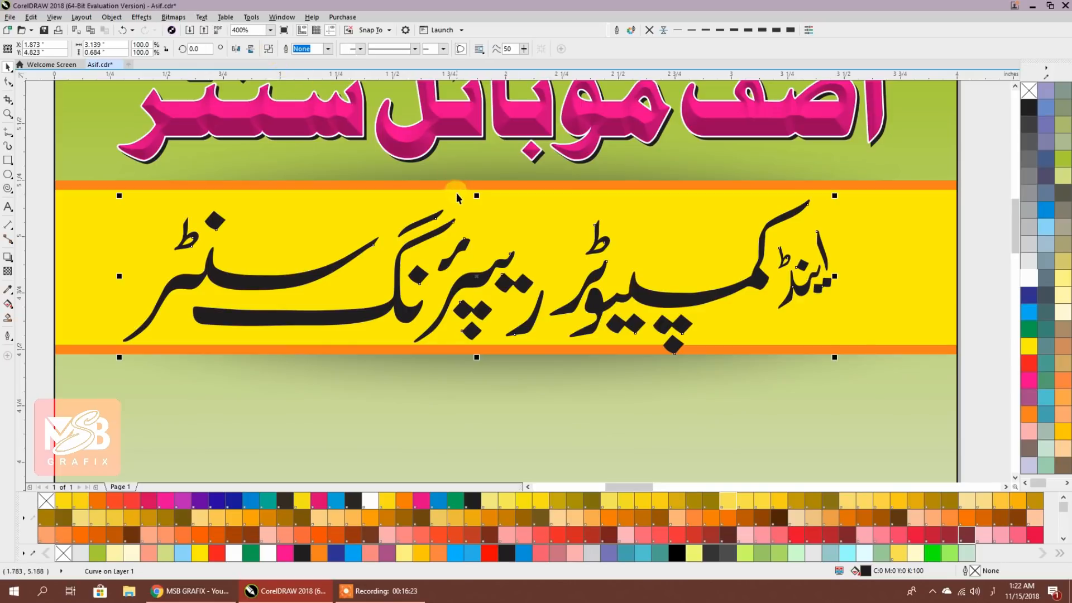
drag(462, 295, 462, 293)
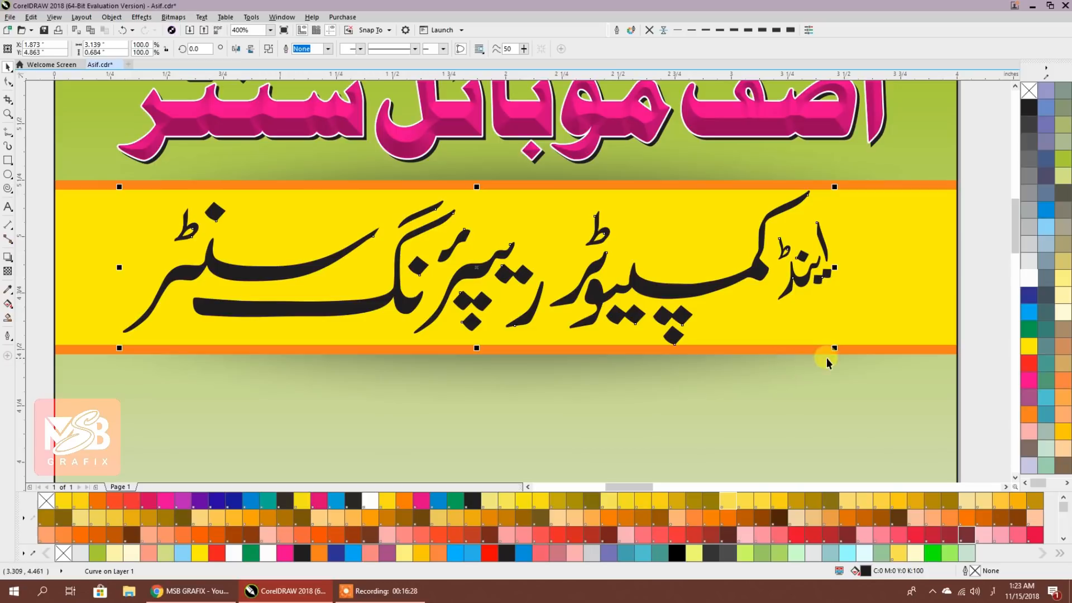
drag(834, 347, 823, 348)
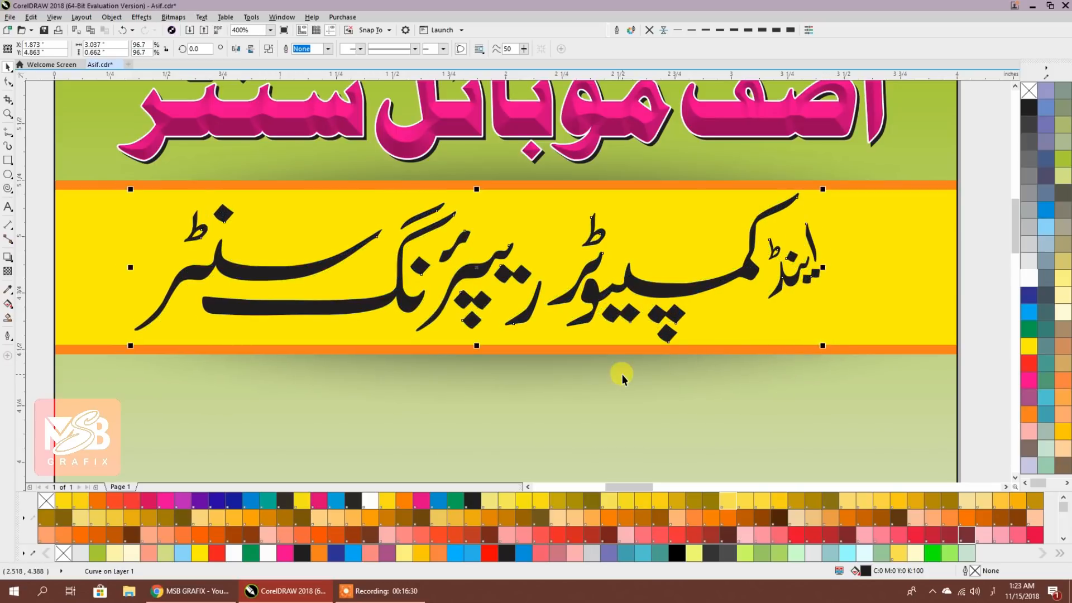
shift+click(889, 303)
key(e)
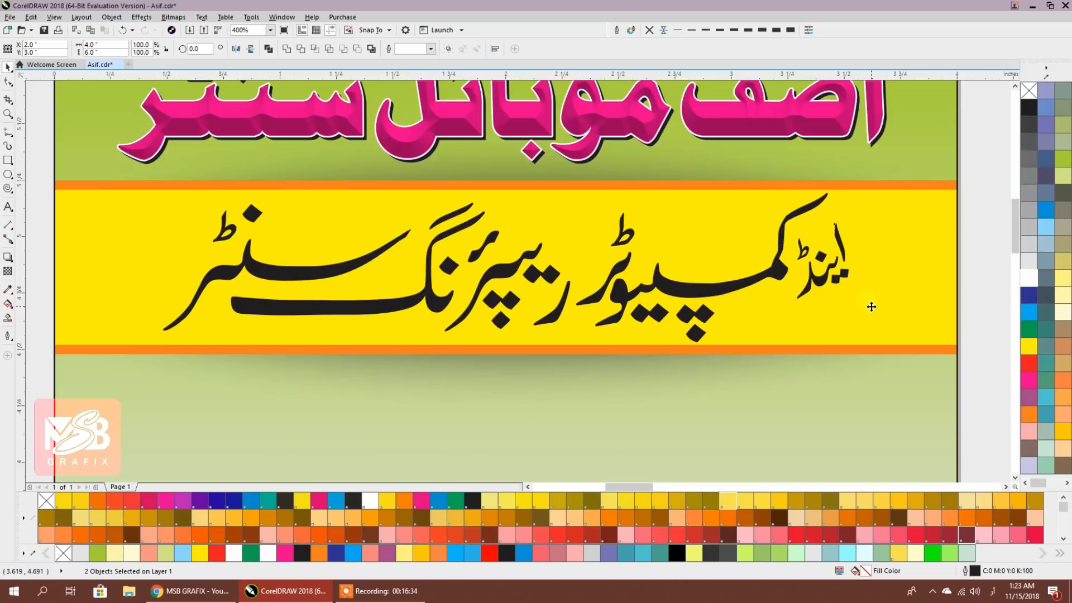
Give the Urdu subtitle a white 1.0 pt outline with round corners and caps, behind the fill
click(785, 276)
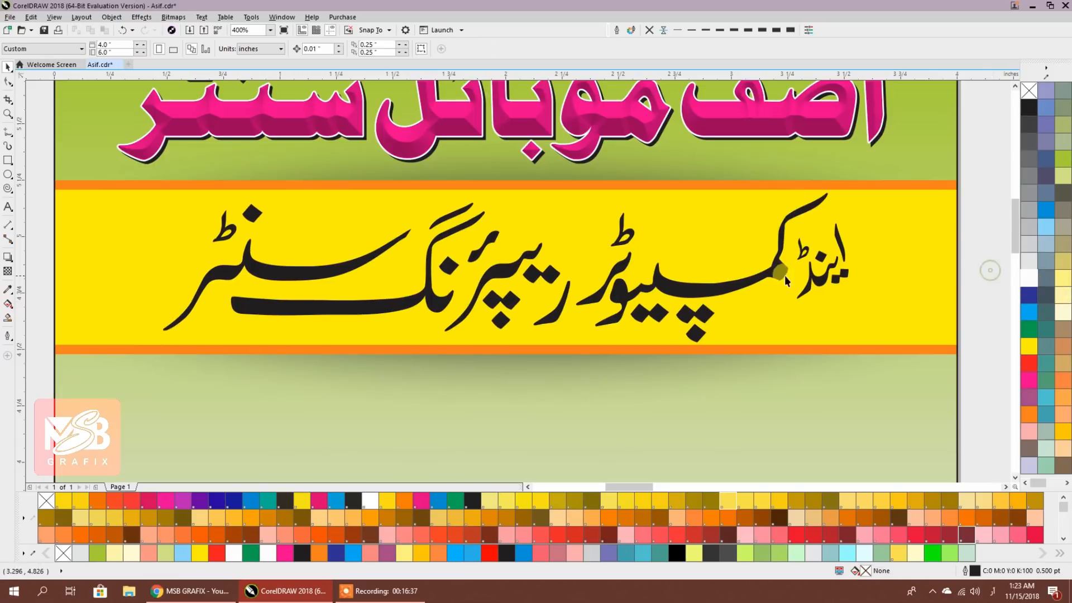
right_click(1025, 279)
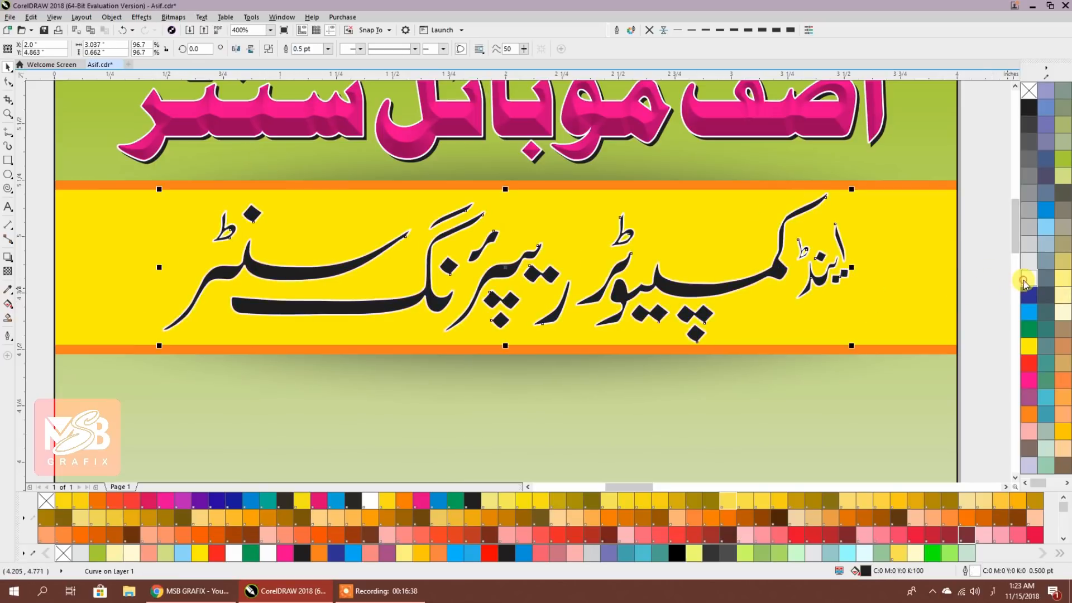
click(617, 30)
click(502, 296)
click(501, 332)
click(543, 354)
click(525, 389)
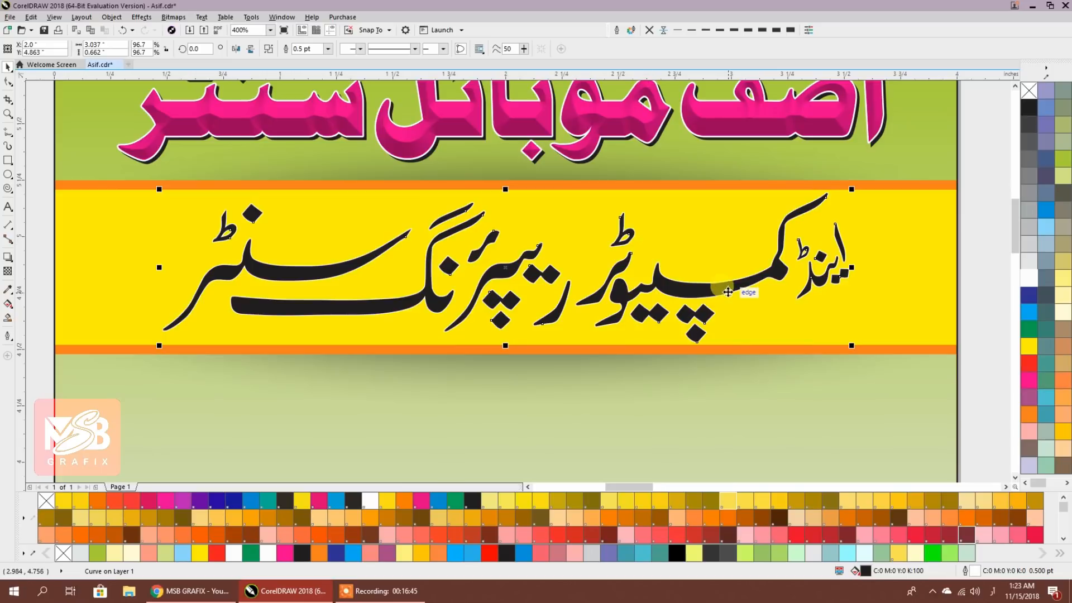
click(707, 30)
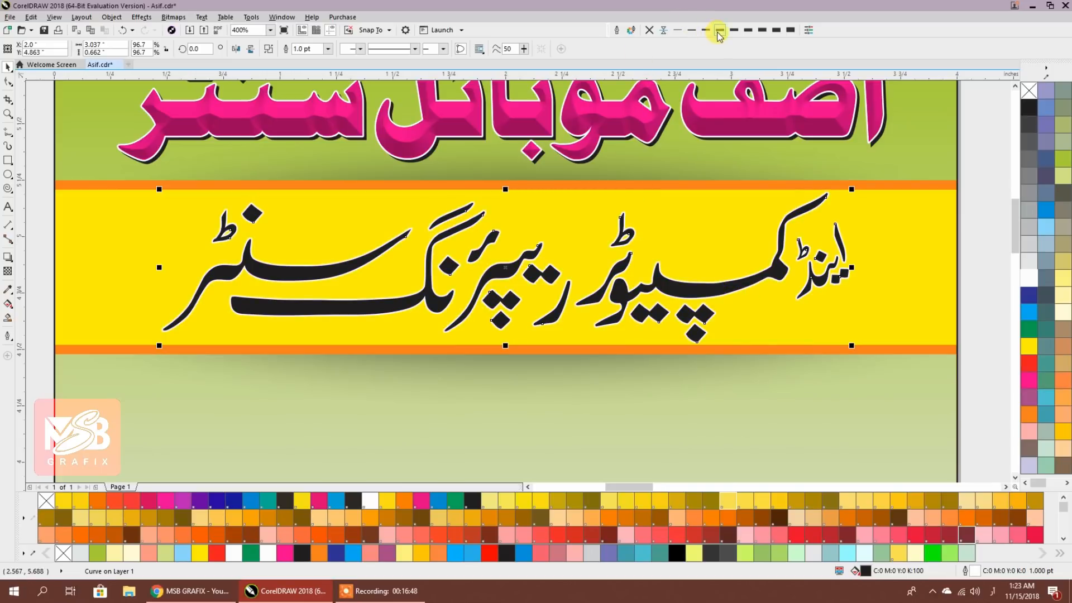
click(969, 246)
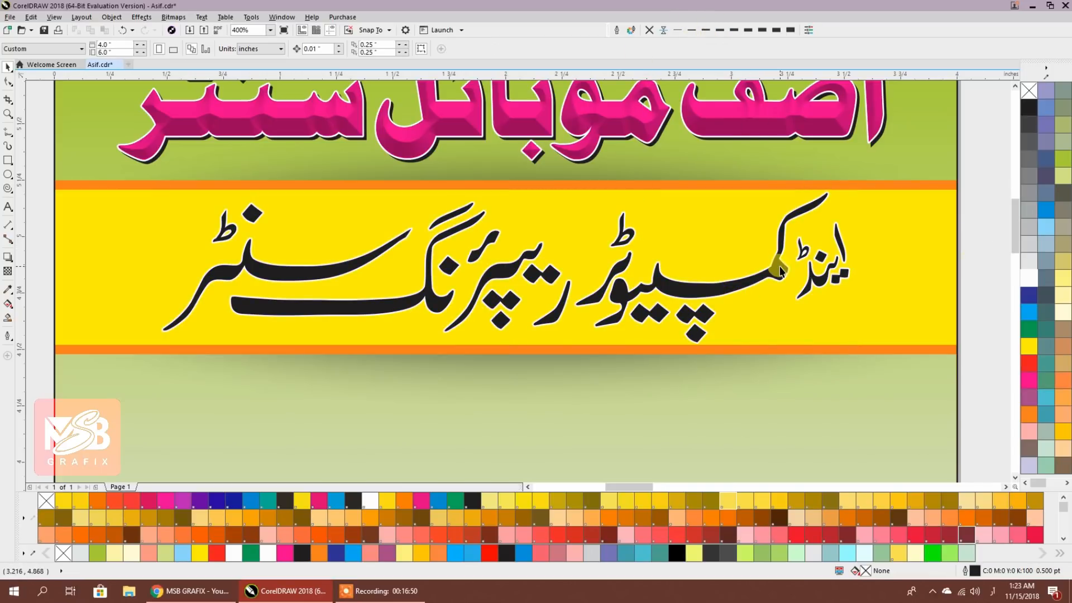
scroll(779, 265, down, 3)
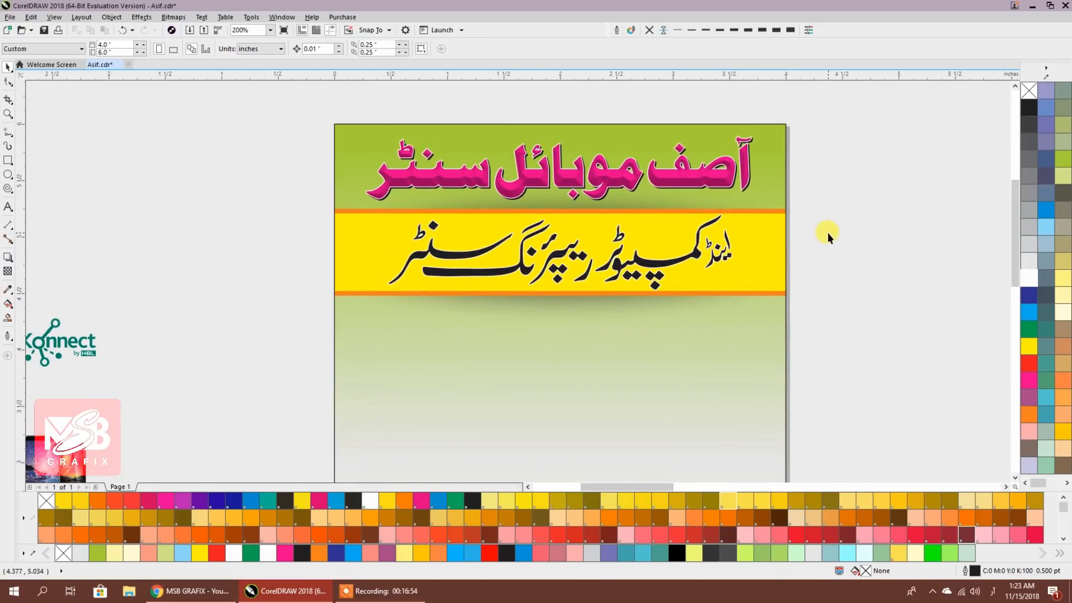
Shrink the Urdu subtitle slightly by its corner handle
click(646, 264)
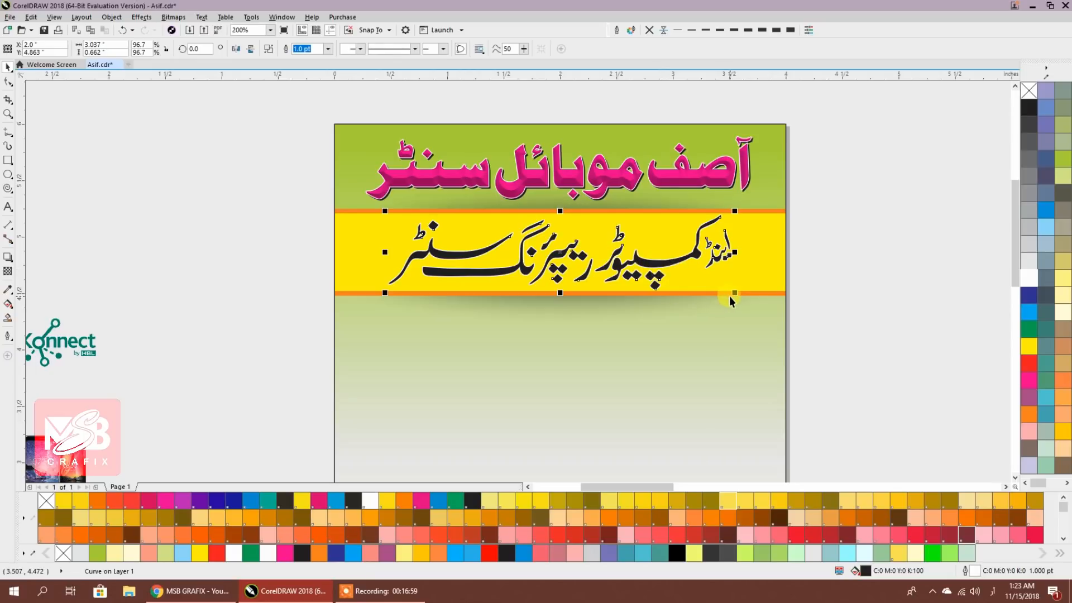
drag(730, 291, 730, 292)
click(857, 261)
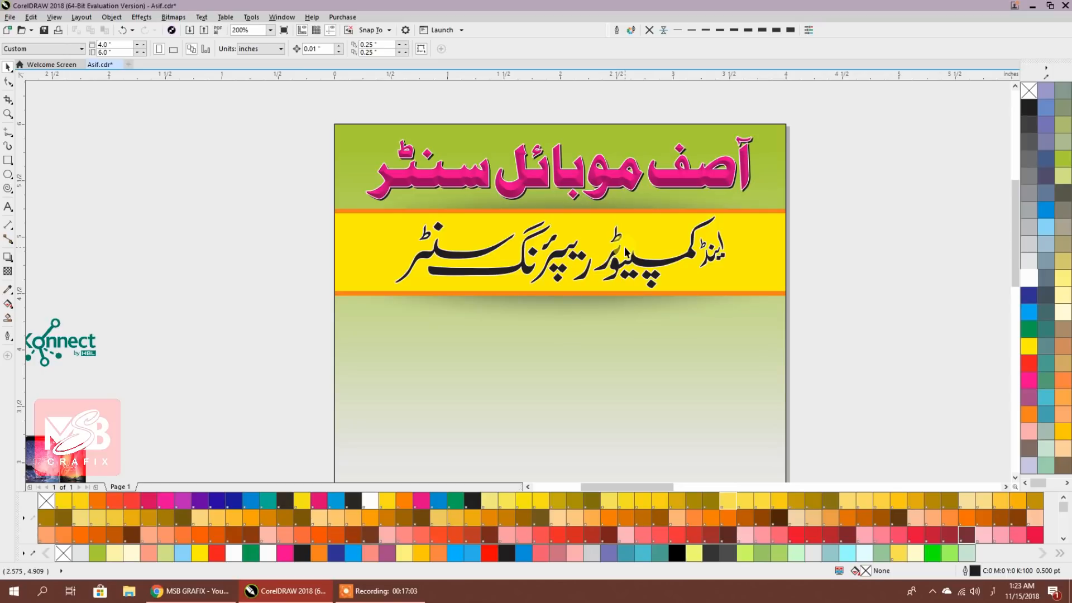
Group the two objects inside the background PowerClip and finish editing it
double_click(640, 214)
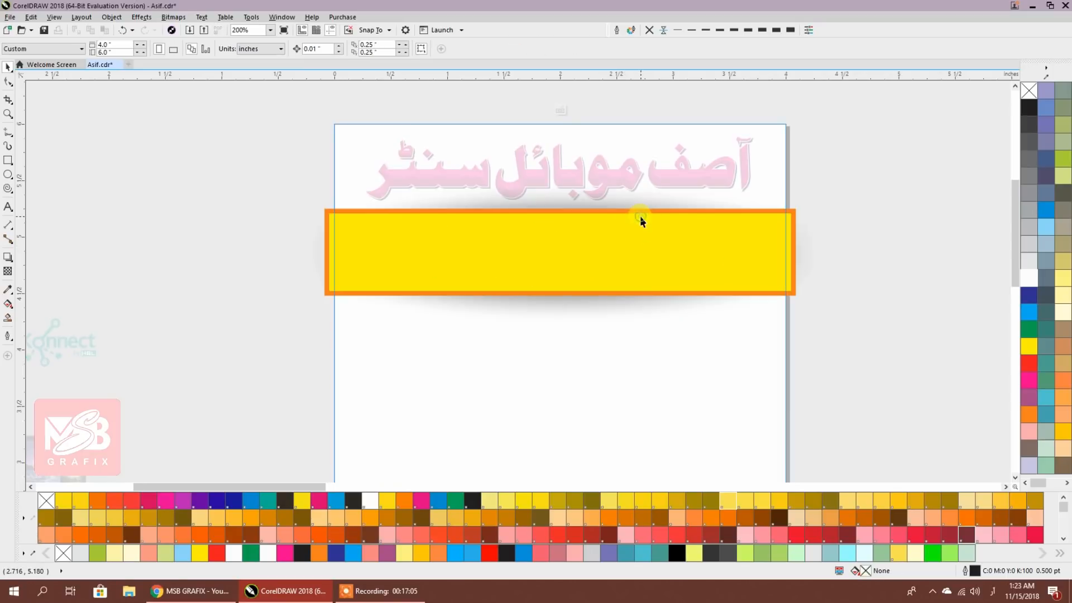
drag(201, 107, 882, 395)
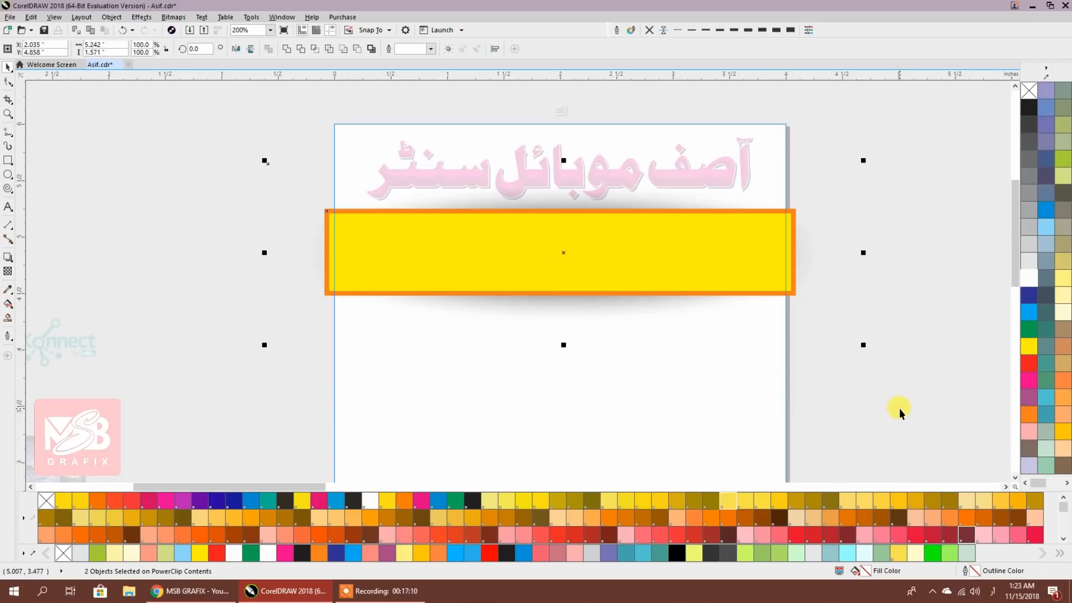
key(ctrl+g)
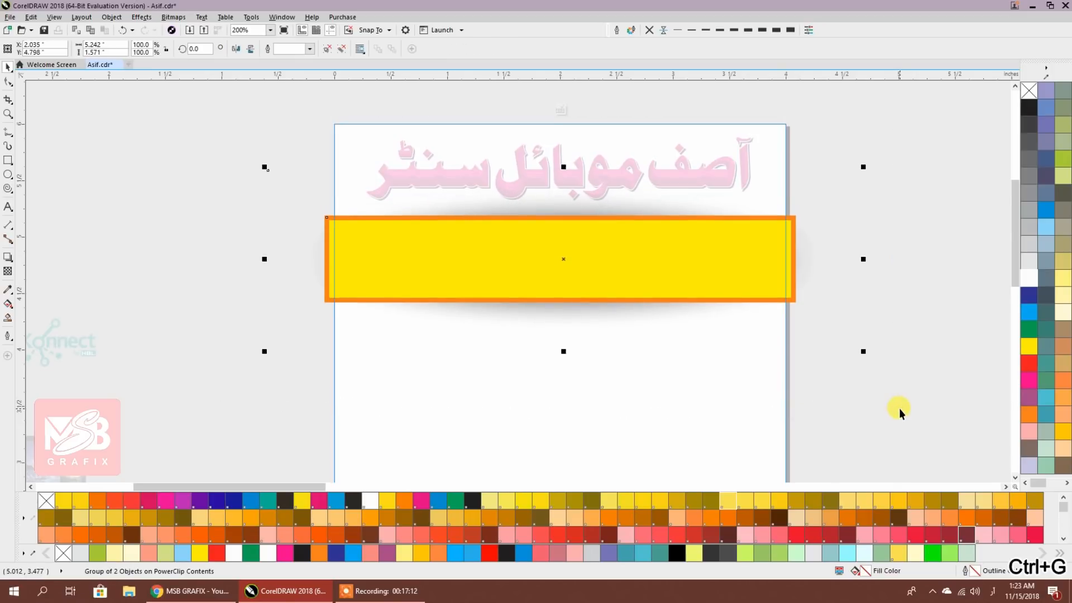
ctrl+click(898, 409)
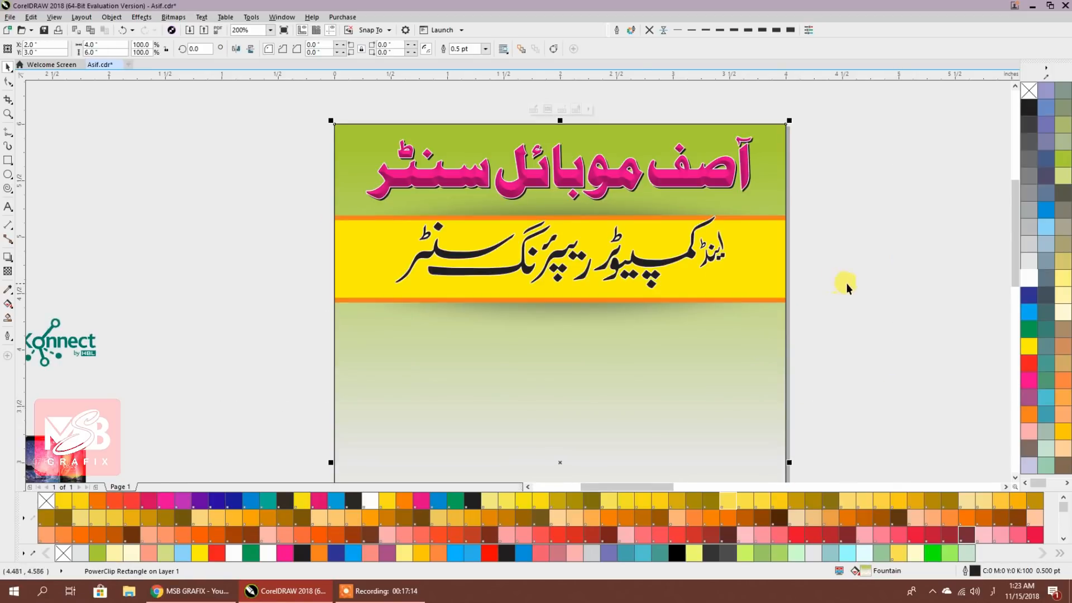
scroll(562, 267, up, 2)
Nudge the Urdu subtitle down slightly within the yellow band
click(562, 267)
key(Down)
key(Down)
key(Down)
key(Down)
key(Down)
key(Down)
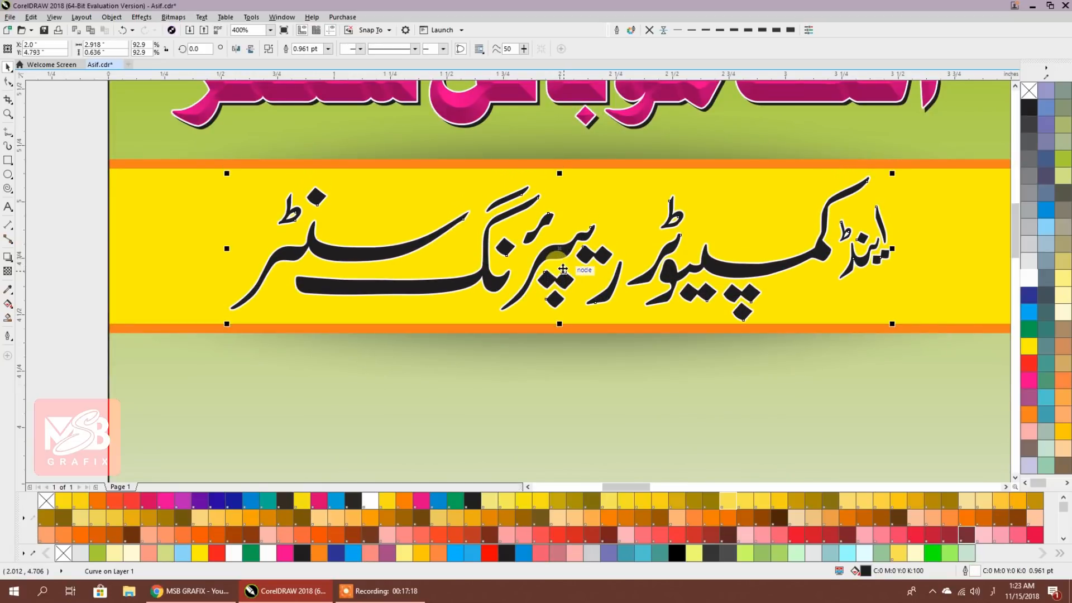
click(91, 192)
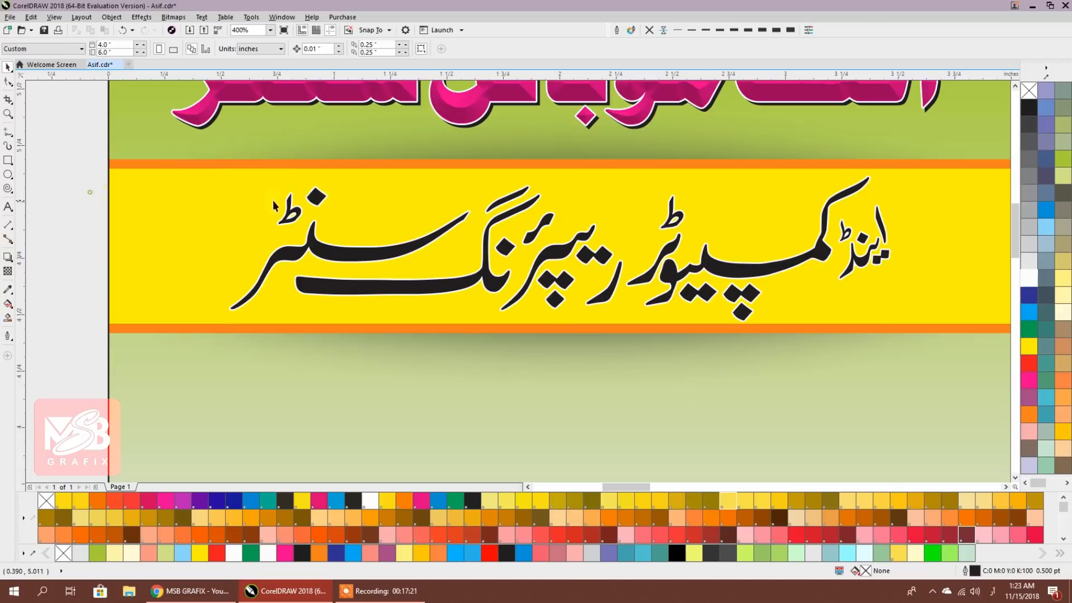
scroll(324, 191, down, 1)
drag(410, 241, 457, 235)
click(299, 228)
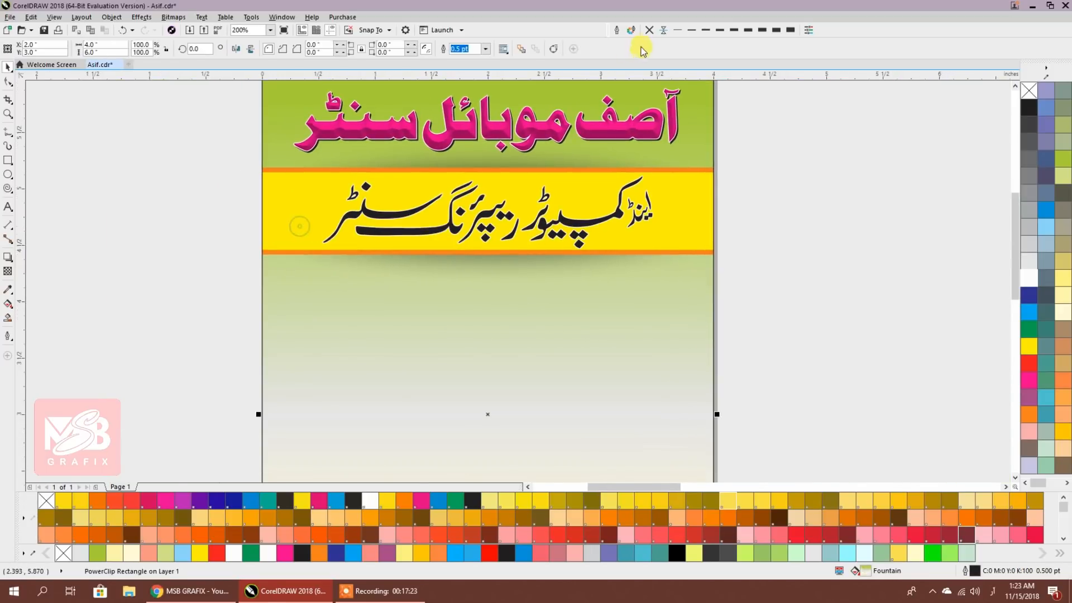
click(813, 186)
scroll(688, 186, down, 1)
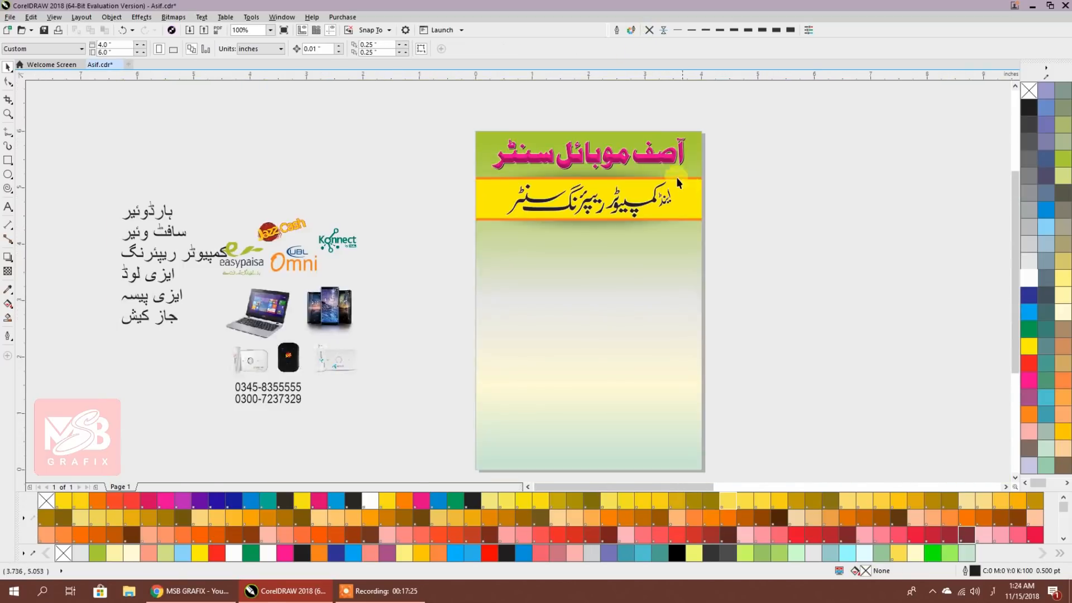
Nudge the bevelled pink heading slightly into its final position
scroll(651, 159, up, 2)
drag(651, 158, 664, 246)
click(660, 228)
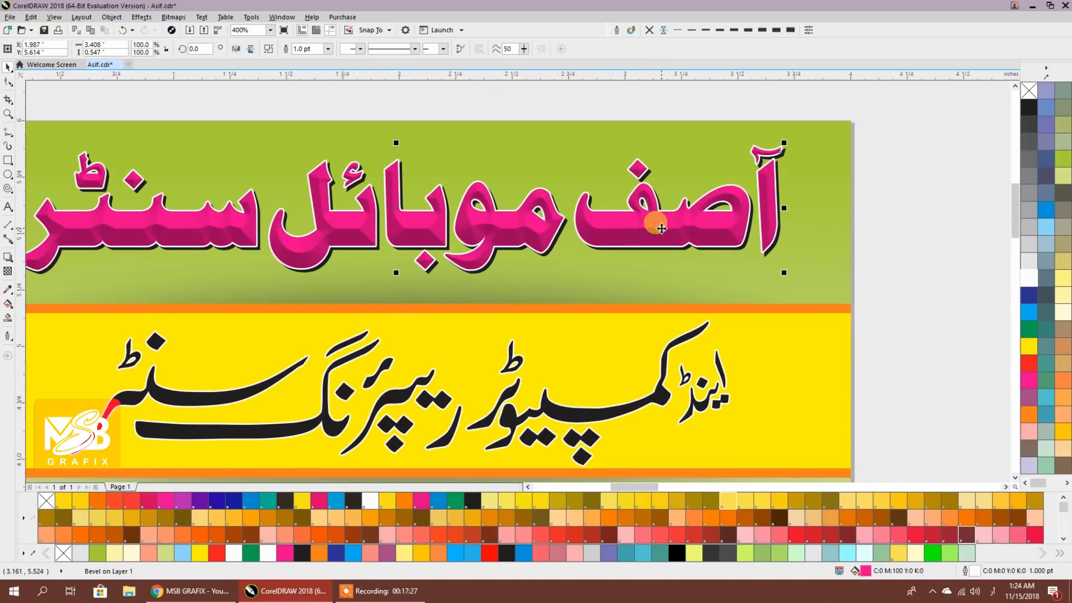
key(Left)
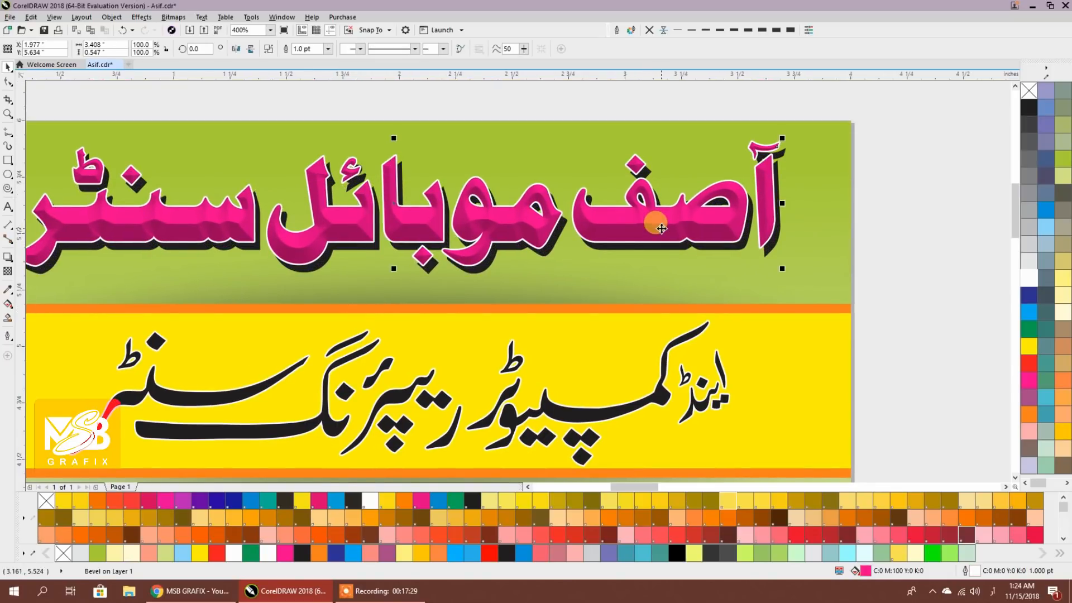
key(Down)
key(Down)
key(ctrl+Right)
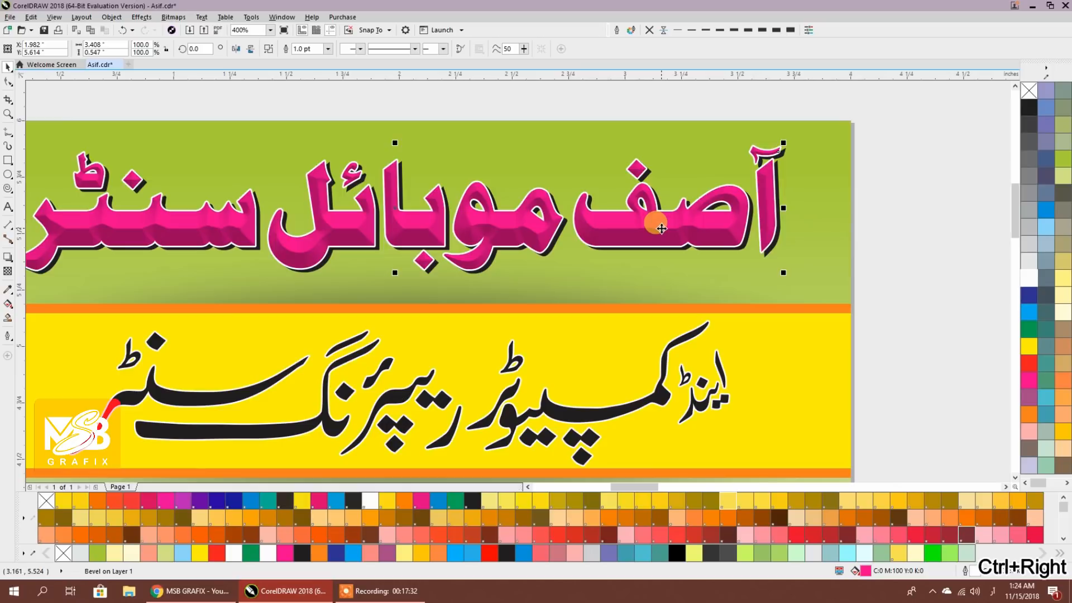
key(ctrl+Right)
key(ctrl+Up)
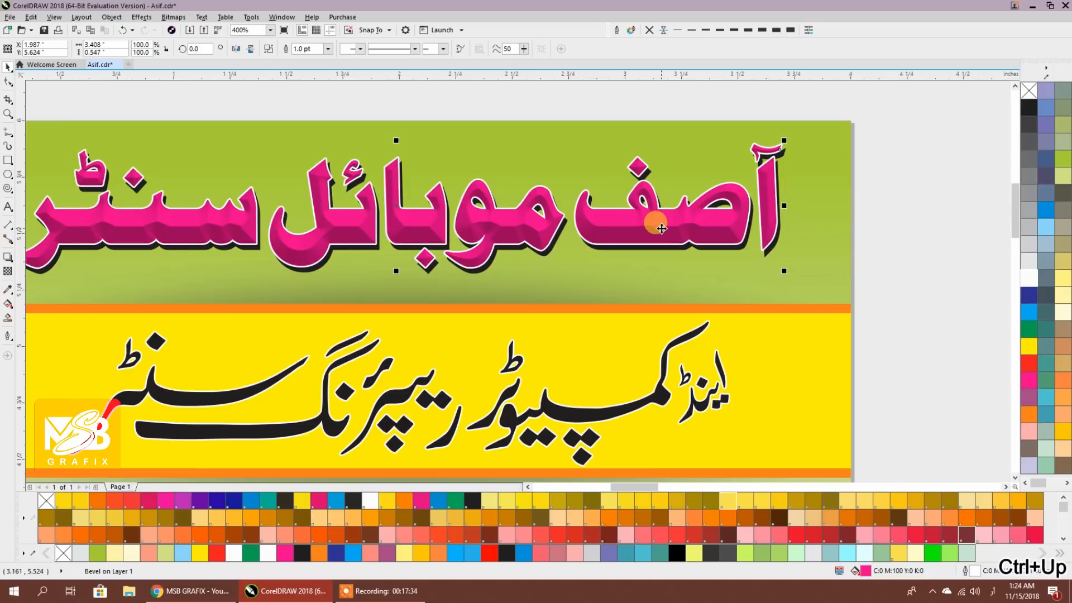
scroll(661, 228, down, 2)
Group all pieces of the pink headline into one object
drag(275, 136, 816, 295)
key(ctrl+g)
shift+click(725, 334)
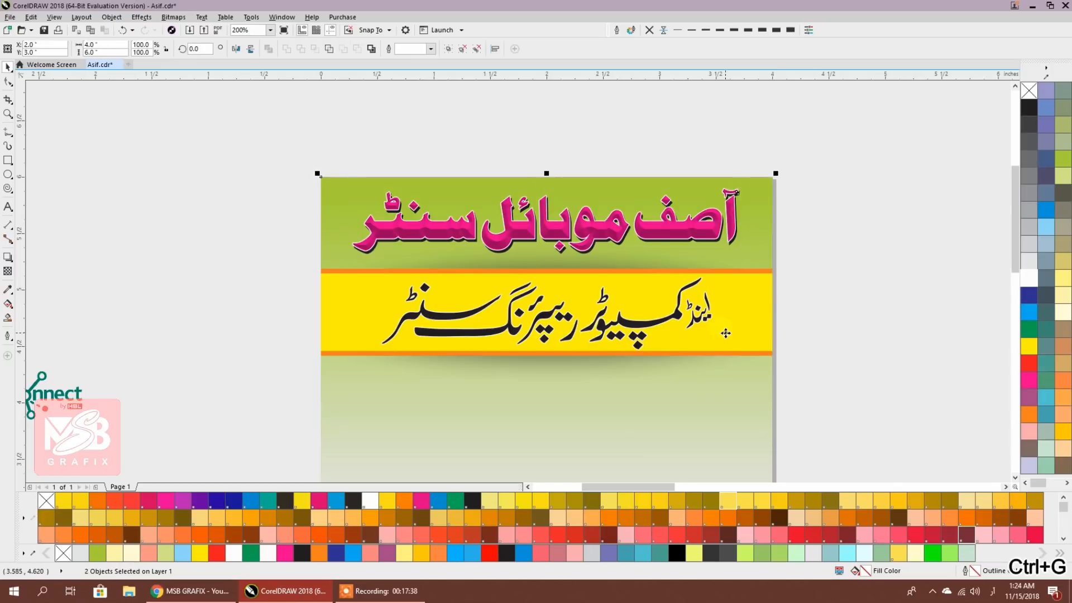
click(823, 300)
scroll(832, 296, down, 2)
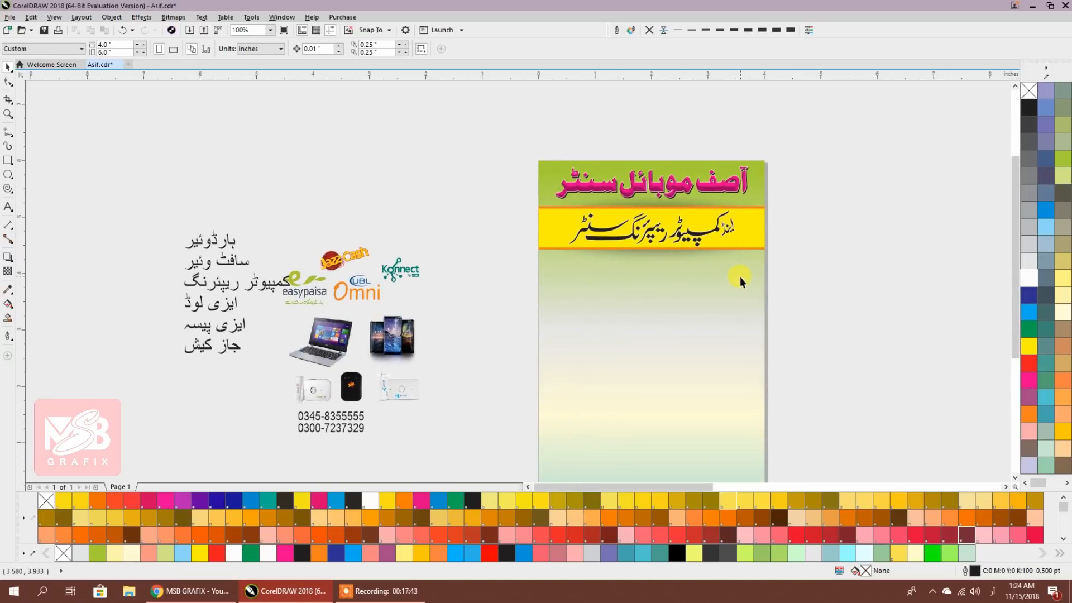
Move the Urdu service list to the right of the page and set it in Alvi Nastaleeq
drag(243, 265, 879, 269)
click(326, 50)
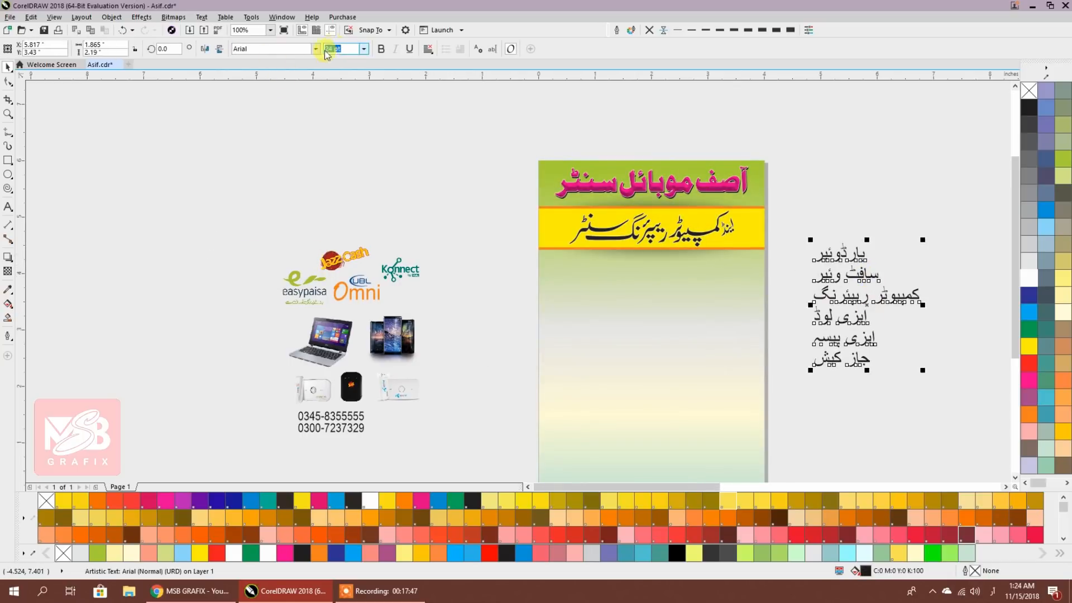
click(316, 49)
click(246, 77)
drag(470, 260, 427, 252)
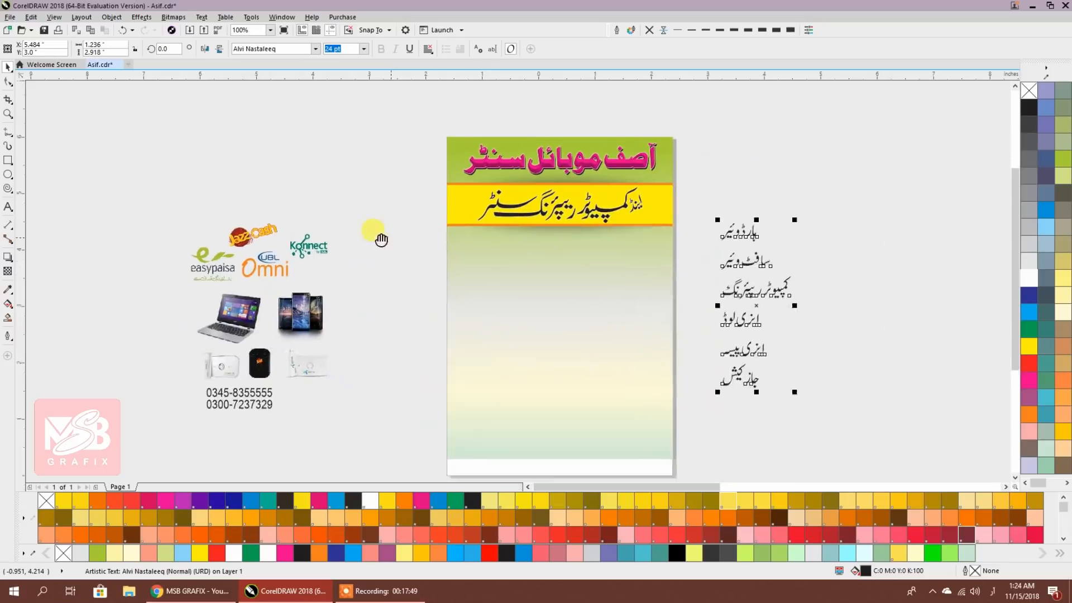
click(690, 311)
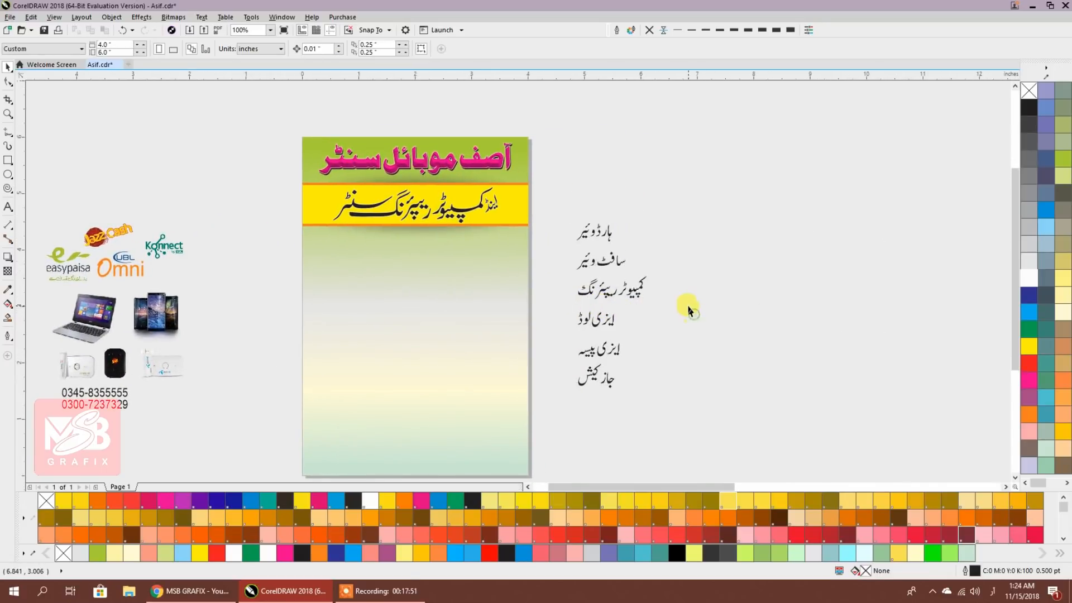
Convert the service list to curves with Ctrl+Q and ungroup its lines
click(592, 230)
key(ctrl+q)
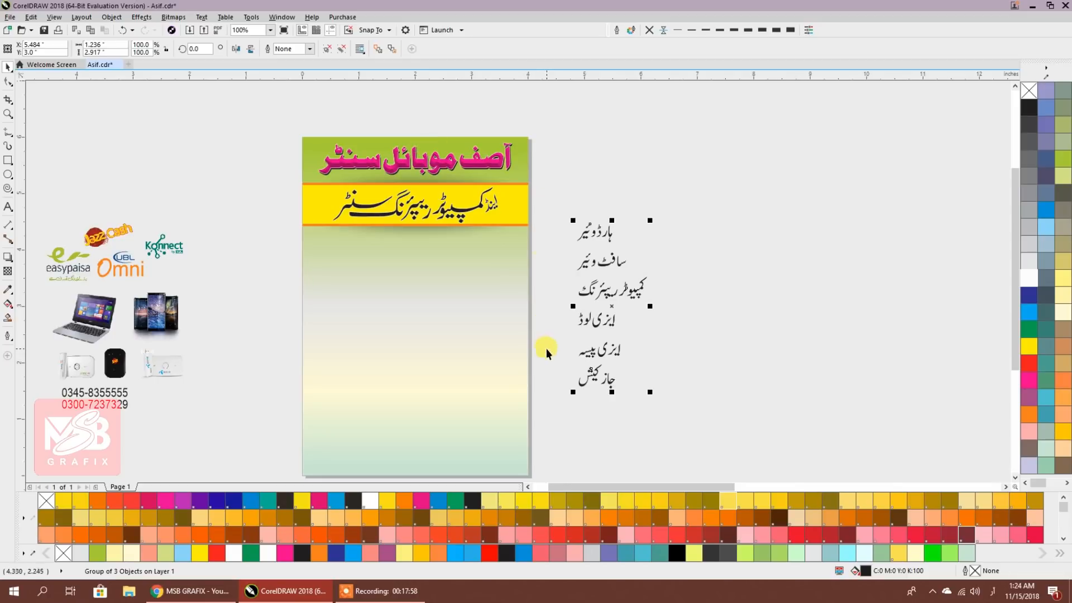
click(327, 49)
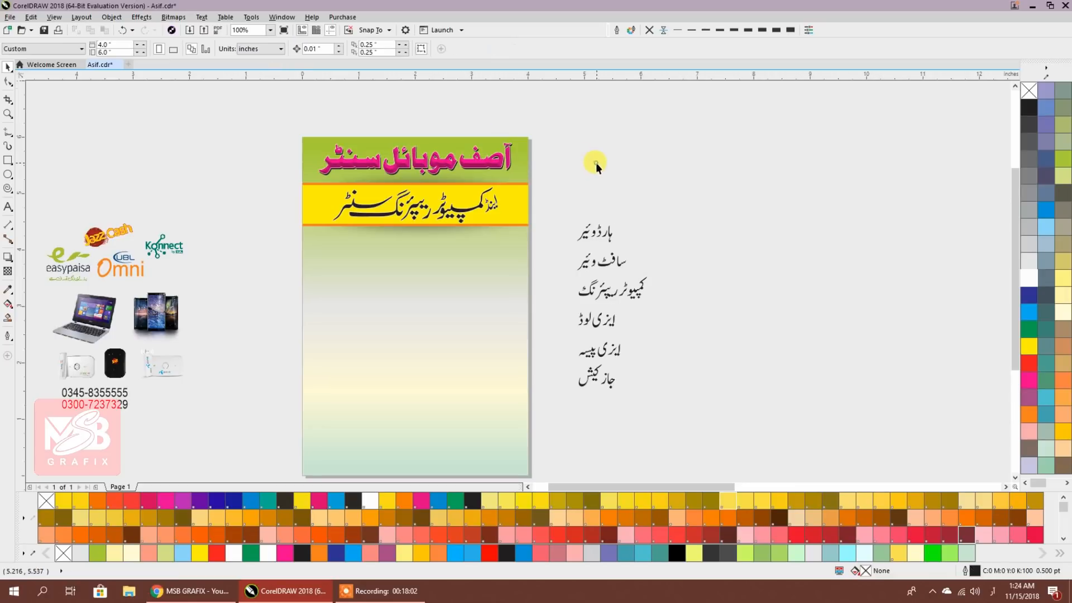
scroll(606, 232, up, 3)
click(602, 244)
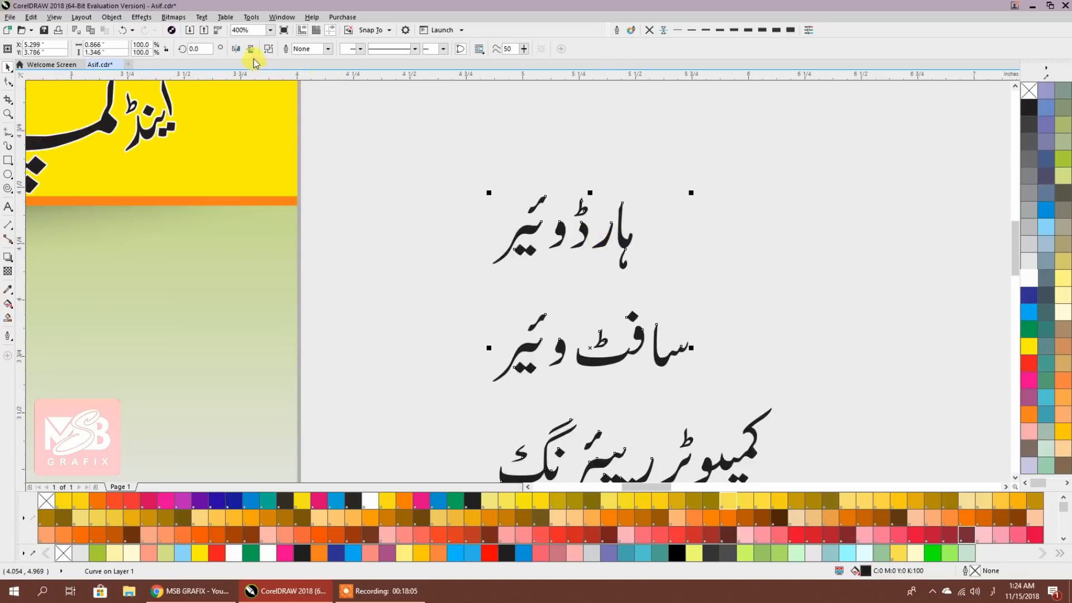
Break apart the hardware word, tighten its letter spacing and combine it back into one curve
click(268, 49)
click(454, 148)
scroll(596, 243, up, 2)
scroll(595, 241, up, 2)
drag(544, 237, 634, 184)
drag(430, 310, 385, 306)
drag(473, 104, 162, 394)
drag(426, 254, 569, 253)
scroll(488, 246, down, 1)
drag(335, 131, 661, 353)
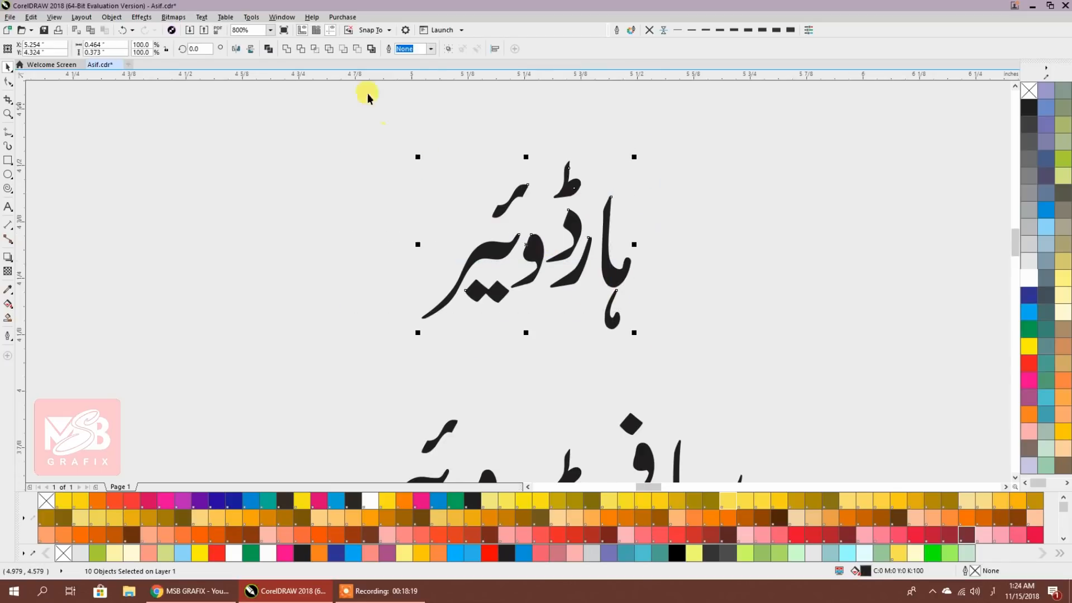
click(273, 48)
scroll(465, 134, down, 2)
Tighten the pieces of سافٹ ویئر, moving و, ئیر, سا and the ٹ mark into place
click(555, 353)
scroll(508, 308, down, 1)
drag(491, 304, 540, 276)
drag(545, 276, 545, 275)
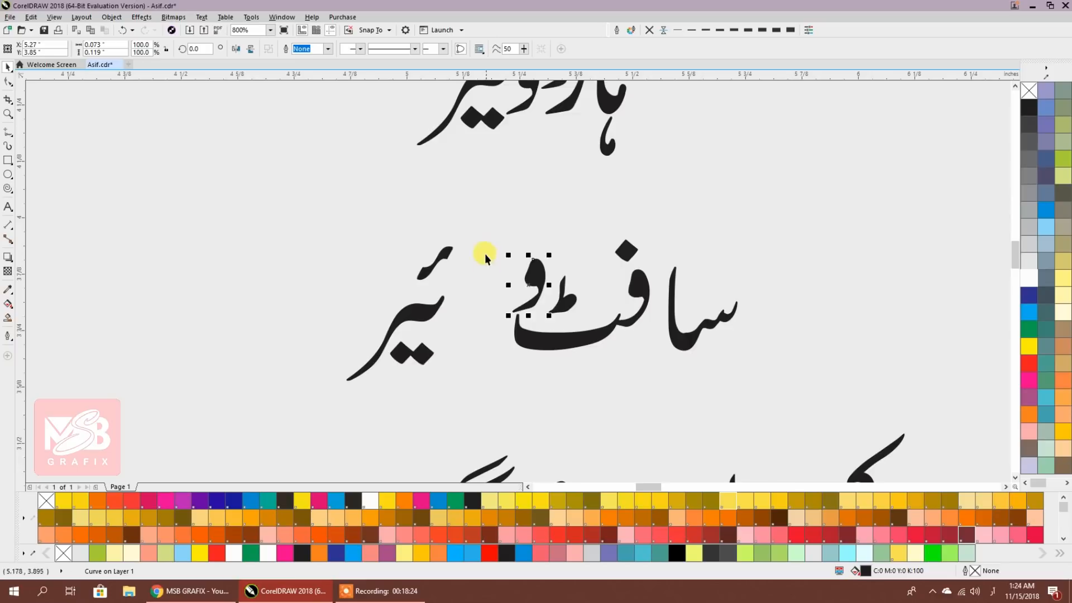
drag(473, 233, 323, 403)
drag(427, 313, 502, 296)
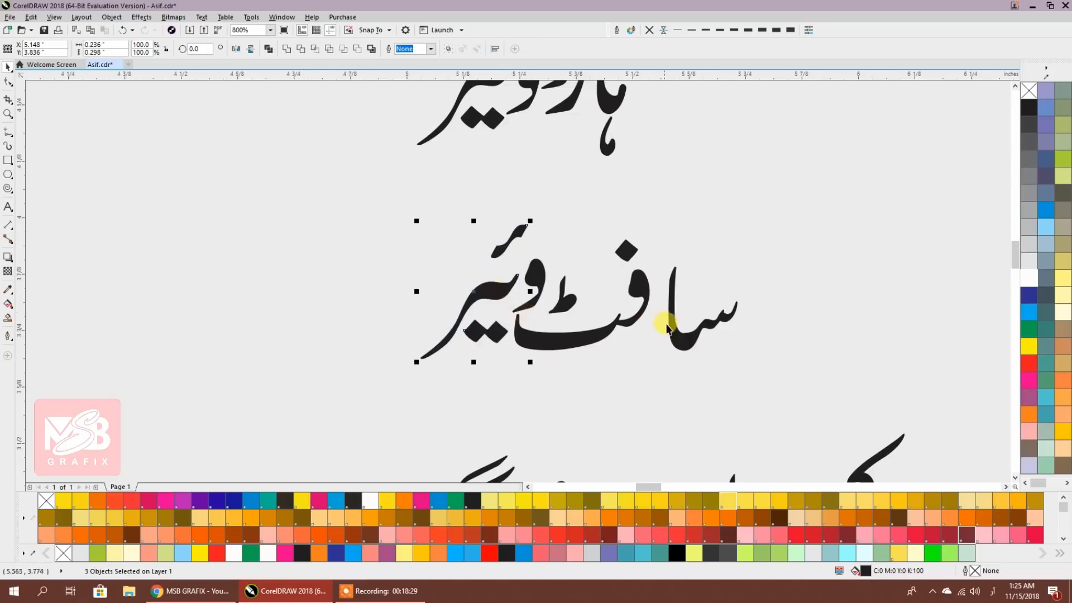
click(676, 345)
key(ctrl+z)
drag(749, 239, 653, 389)
key(Left)
key(Left)
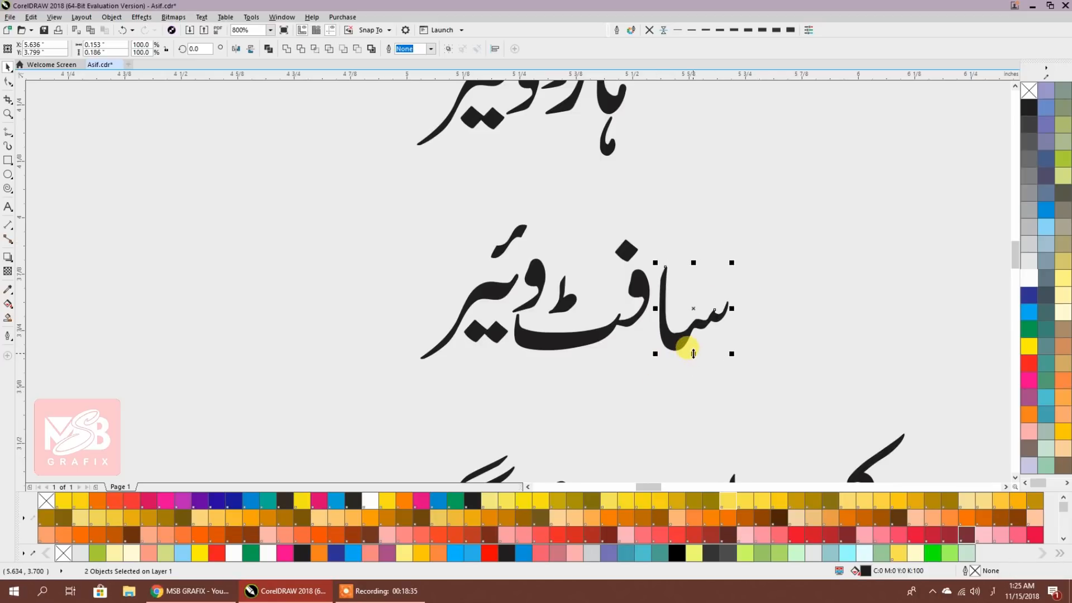
drag(583, 263, 544, 329)
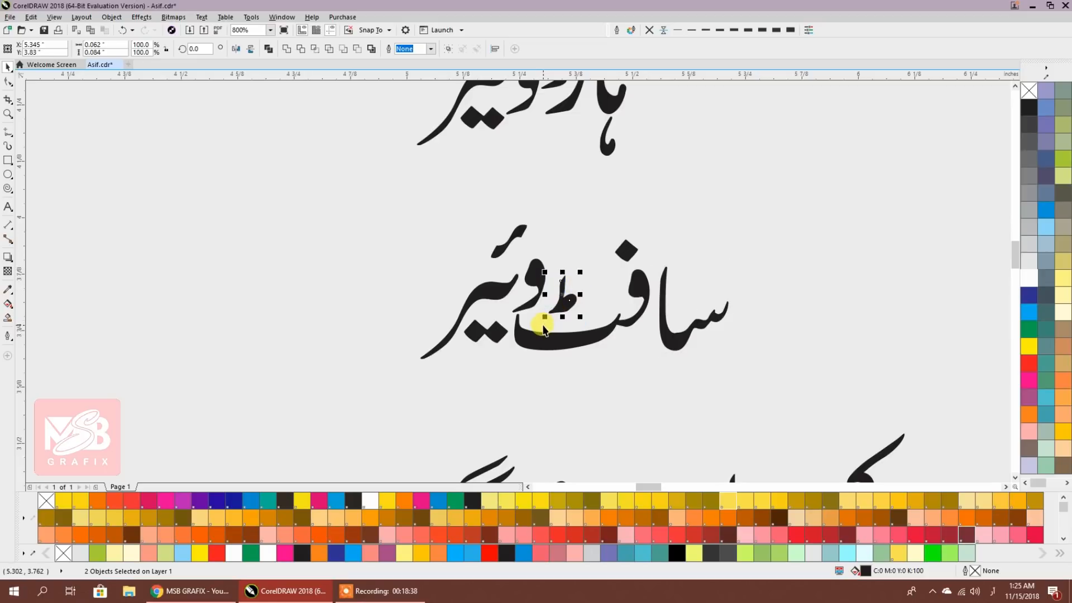
key(Right)
key(Right)
click(564, 377)
Select all nine pieces of سافٹ ویئر and combine them into one curve
drag(751, 384, 320, 200)
click(266, 52)
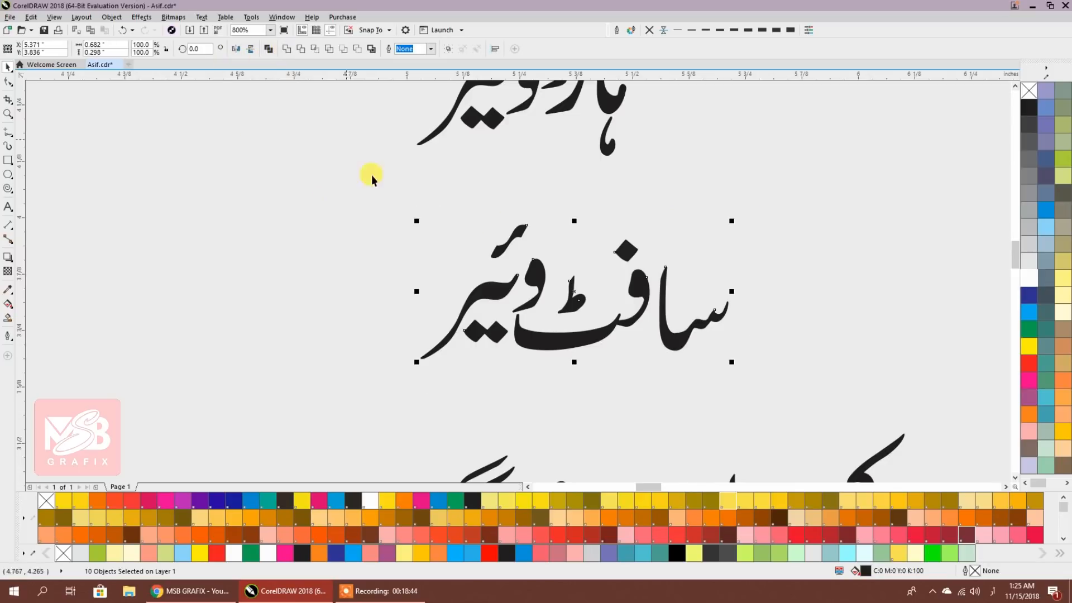
drag(747, 234, 651, 394)
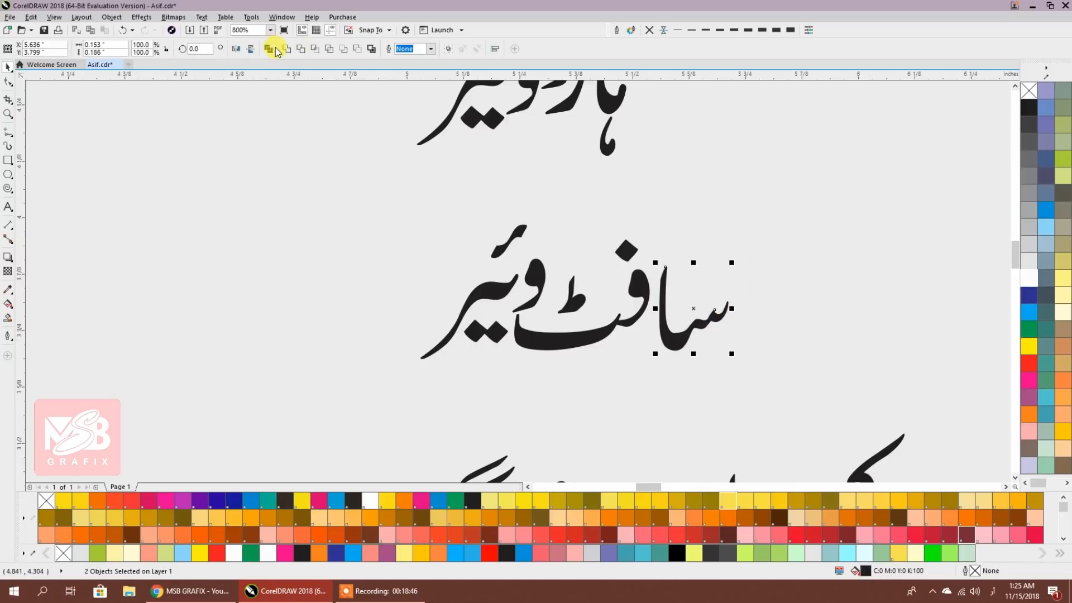
click(327, 189)
drag(327, 190, 730, 395)
drag(757, 225, 380, 395)
drag(760, 237, 385, 379)
drag(365, 193, 856, 399)
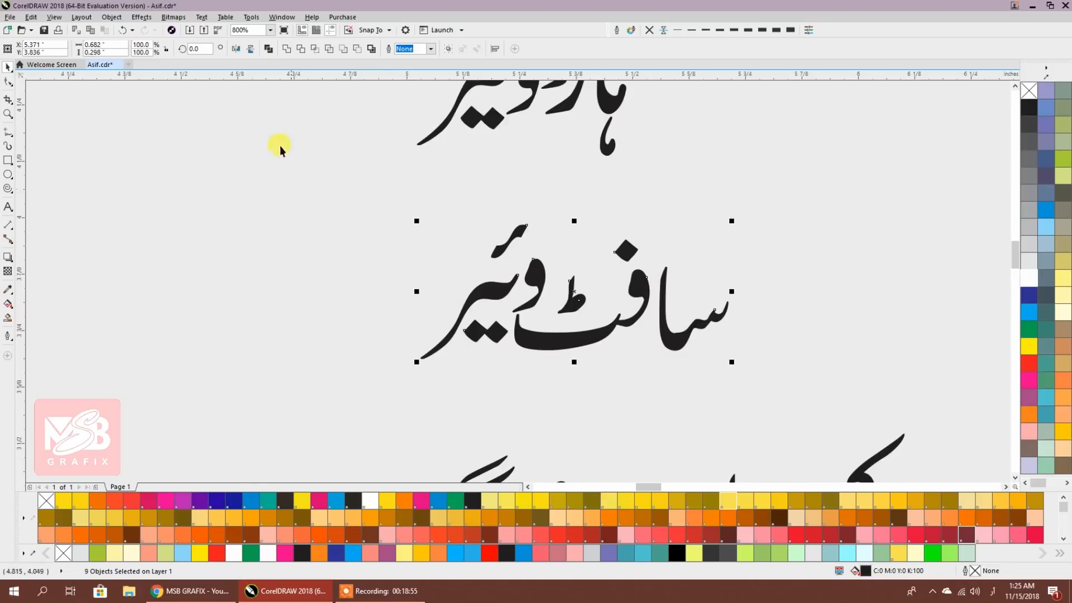
click(268, 49)
scroll(630, 205, down, 3)
scroll(651, 297, up, 3)
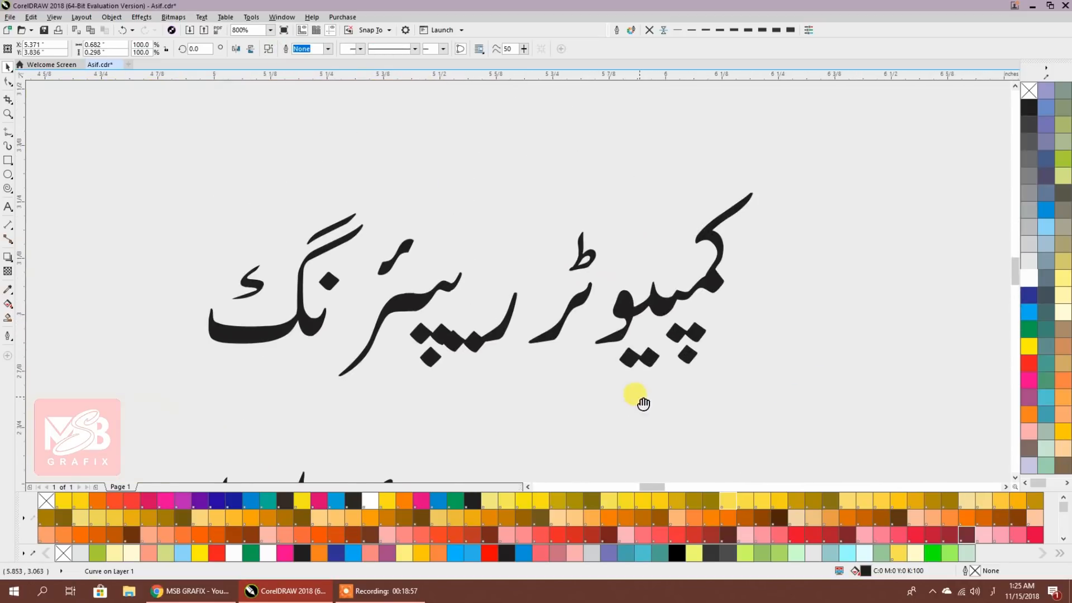
Move ٹر up beside کمپیو and shift the dots left in کمپیوٹر
click(563, 221)
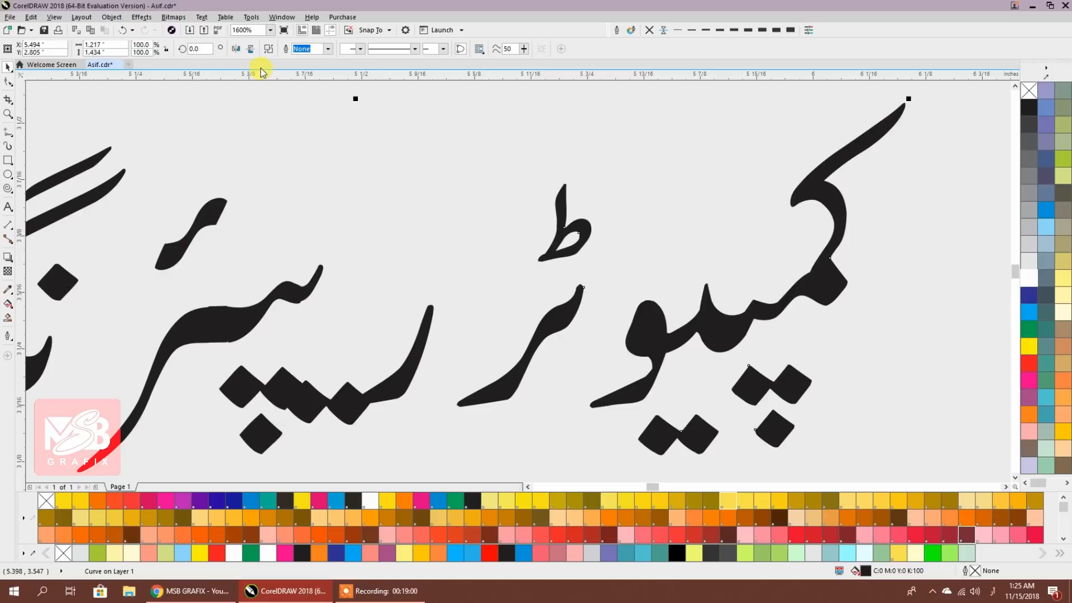
click(407, 164)
drag(607, 156, 448, 427)
drag(488, 392, 547, 352)
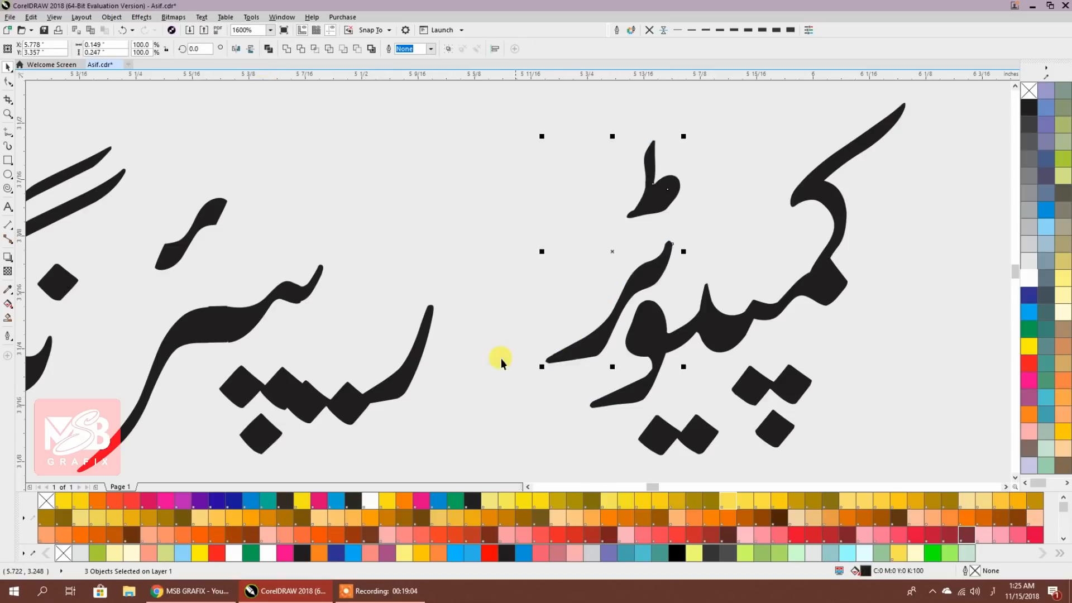
scroll(639, 342, left, 3)
click(564, 398)
scroll(579, 295, left, 2)
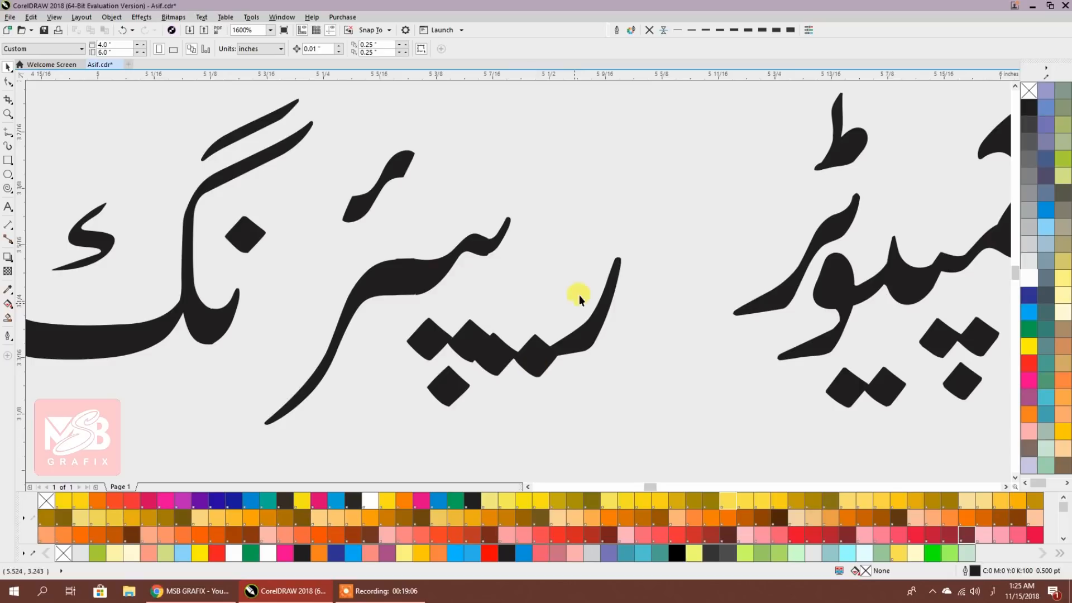
click(425, 345)
shift+click(445, 385)
drag(429, 346, 375, 345)
Reposition the diamond piece and stroke, then weld the four pieces into one shape
drag(486, 343, 462, 282)
scroll(472, 339, down, 3)
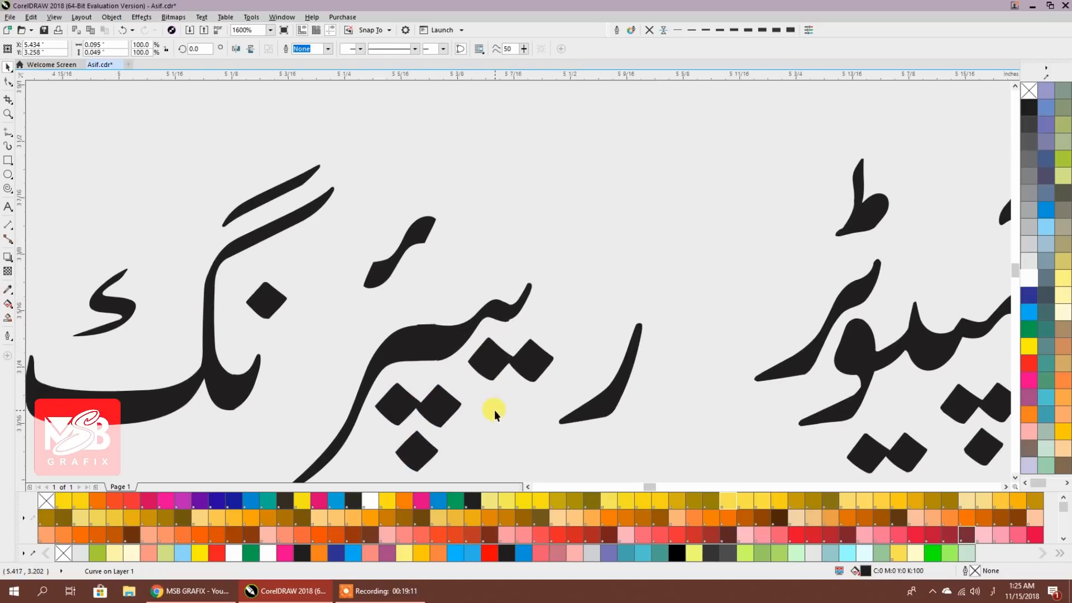
click(519, 303)
scroll(500, 304, up, 3)
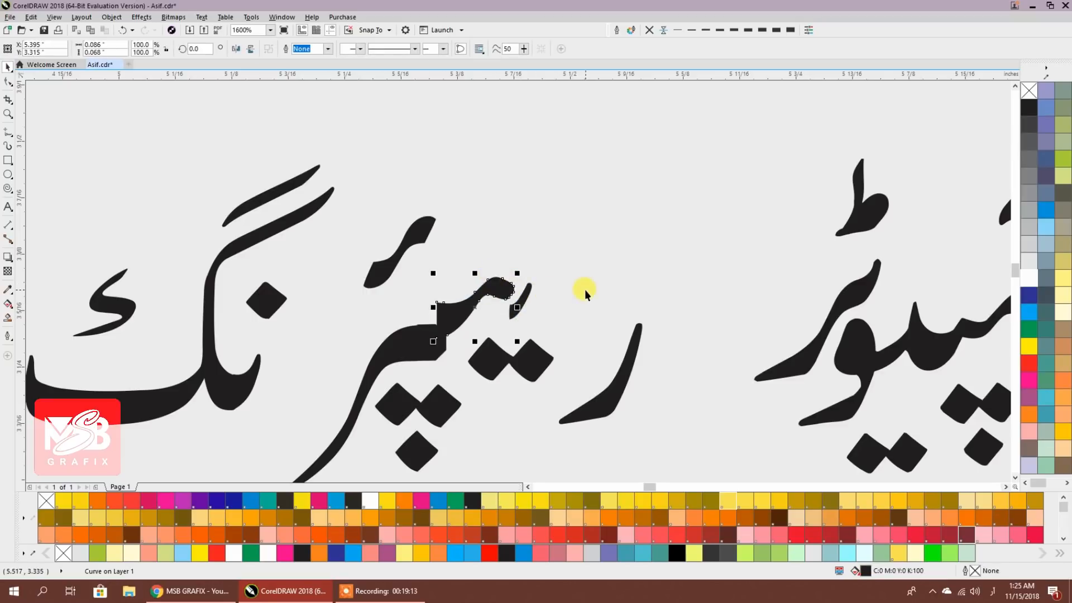
key(ctrl+z)
mouse_move(551, 281)
mouse_down()
mouse_move(410, 335)
mouse_move(491, 316)
mouse_up()
drag(545, 274, 419, 346)
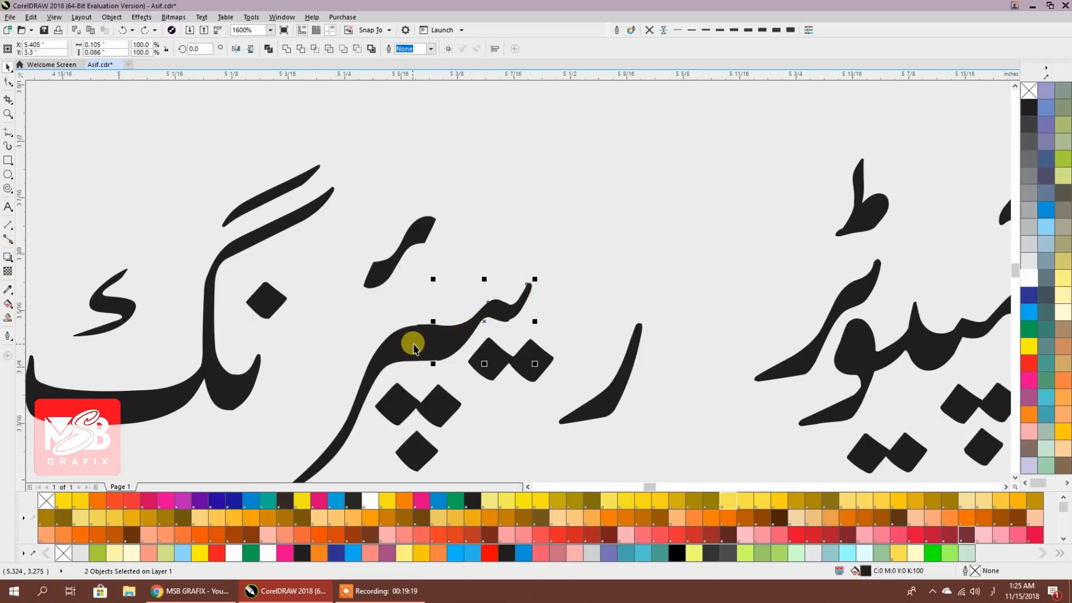
shift+click(396, 345)
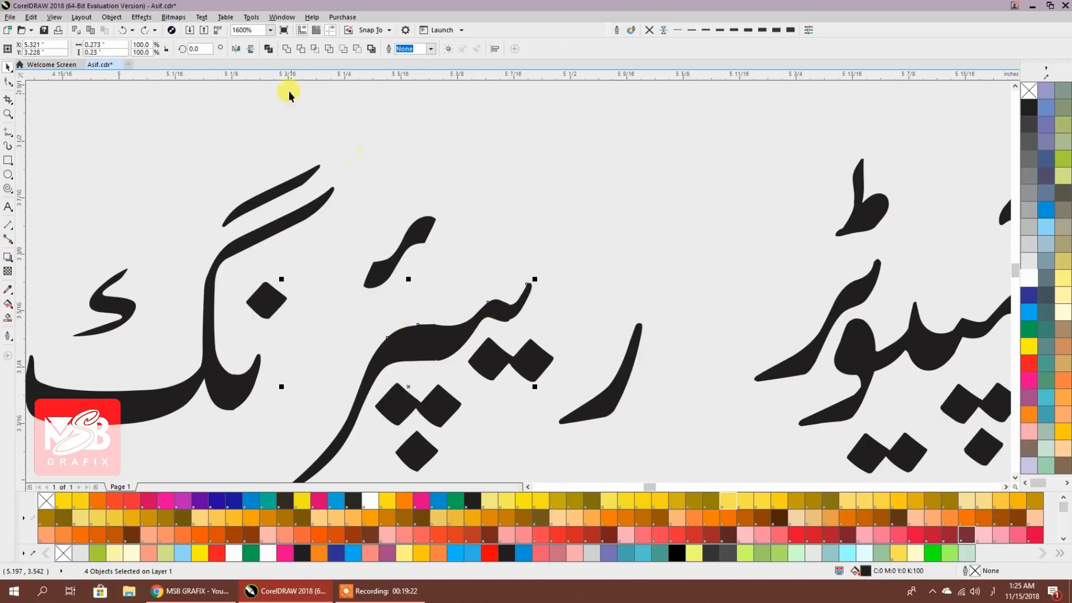
click(286, 49)
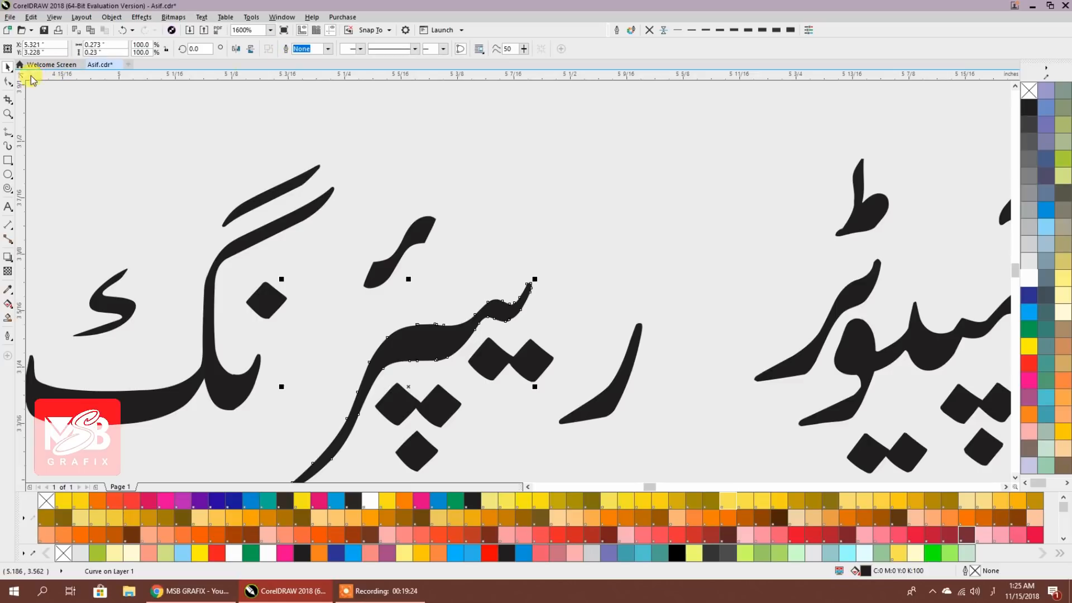
click(8, 82)
Delete the extra, notch and stray nodes on the letter's top and bottom edges to smooth them
scroll(354, 348, up, 3)
scroll(437, 202, up, 2)
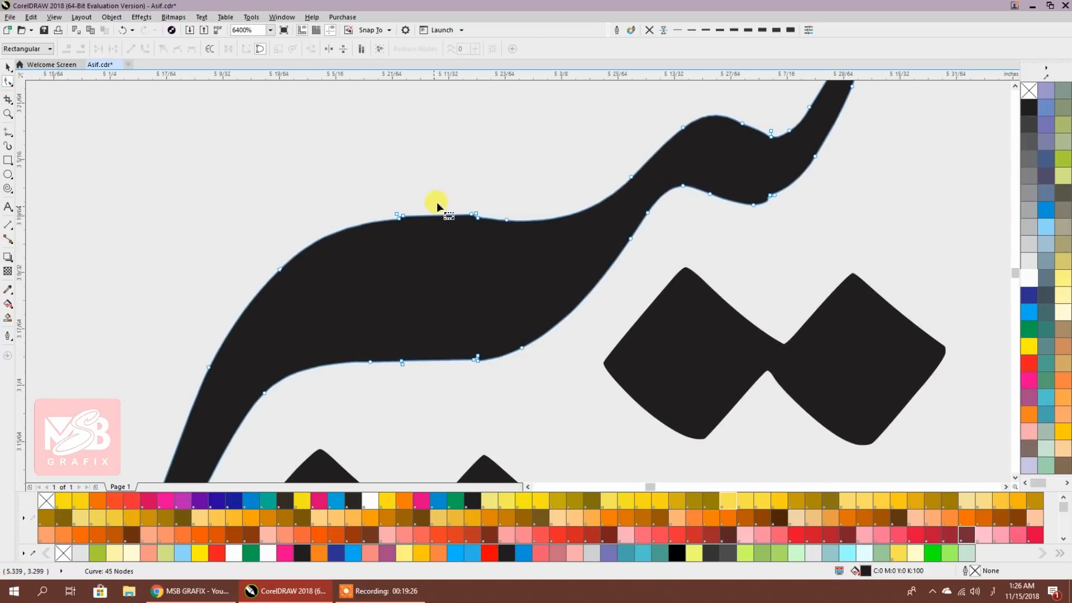
drag(321, 209, 535, 277)
key(Delete)
scroll(490, 276, down, 3)
scroll(490, 276, right, 1)
drag(483, 381, 439, 417)
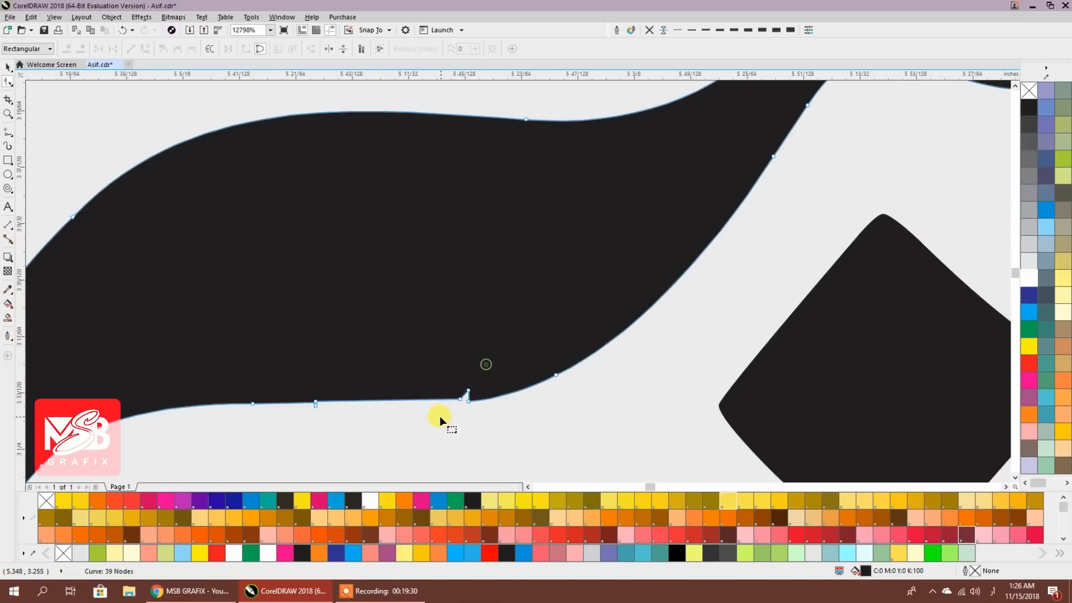
key(Delete)
drag(340, 388, 306, 427)
key(Delete)
Remove the kink nodes, bend the curve segment and add nodes to even out the remaining curve
scroll(364, 375, down, 2)
scroll(559, 292, up, 1)
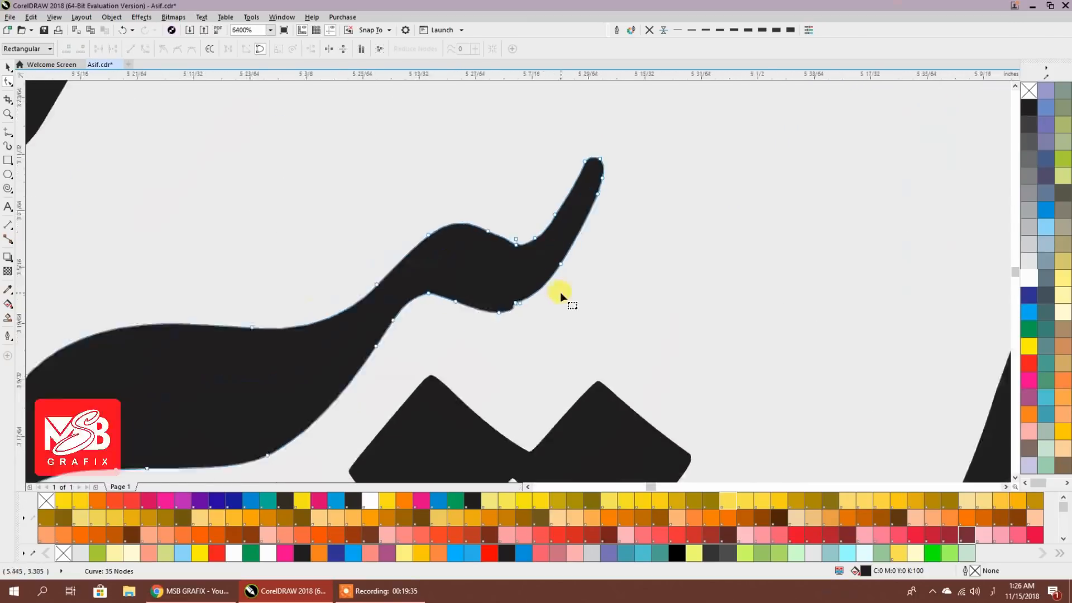
drag(526, 285, 508, 320)
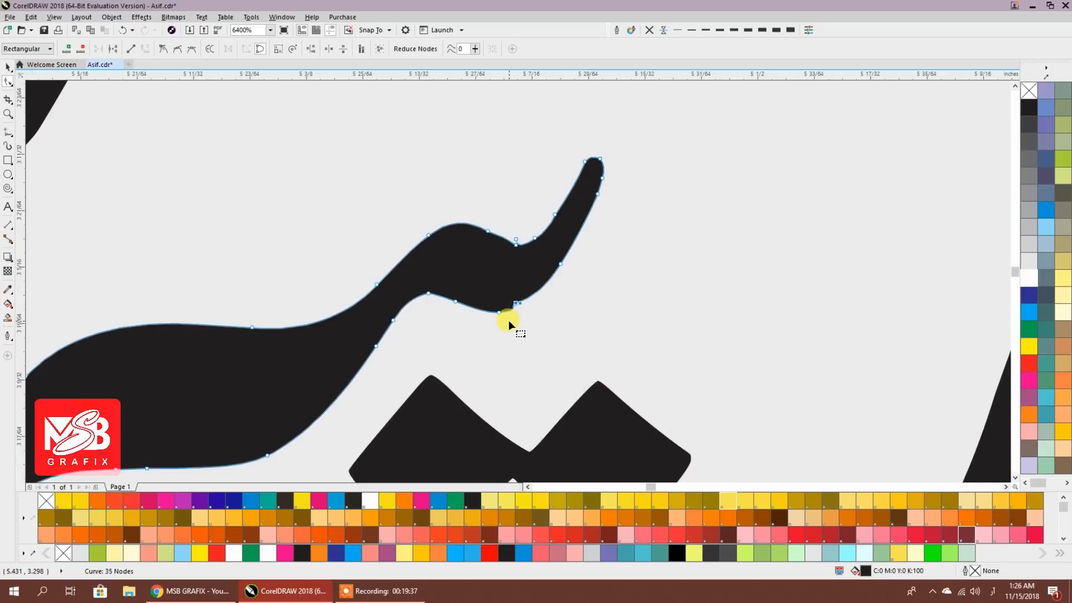
key(Delete)
scroll(537, 296, up, 1)
drag(580, 232, 480, 293)
scroll(588, 231, down, 1)
scroll(560, 279, up, 1)
scroll(541, 273, up, 1)
key(Delete)
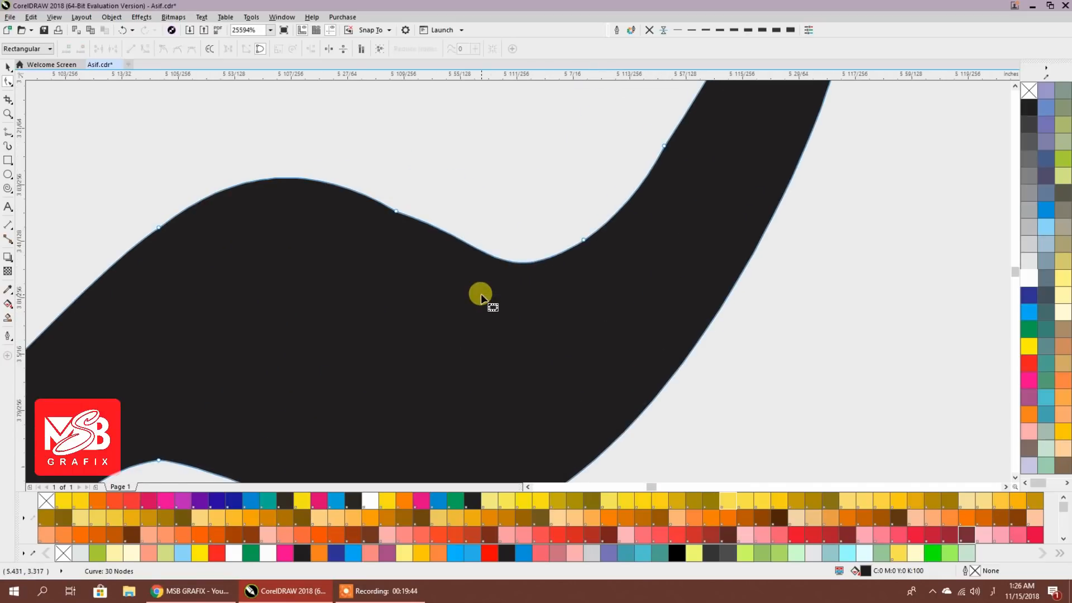
double_click(472, 245)
double_click(271, 179)
key(Delete)
scroll(438, 246, down, 1)
scroll(407, 305, down, 1)
scroll(599, 226, down, 1)
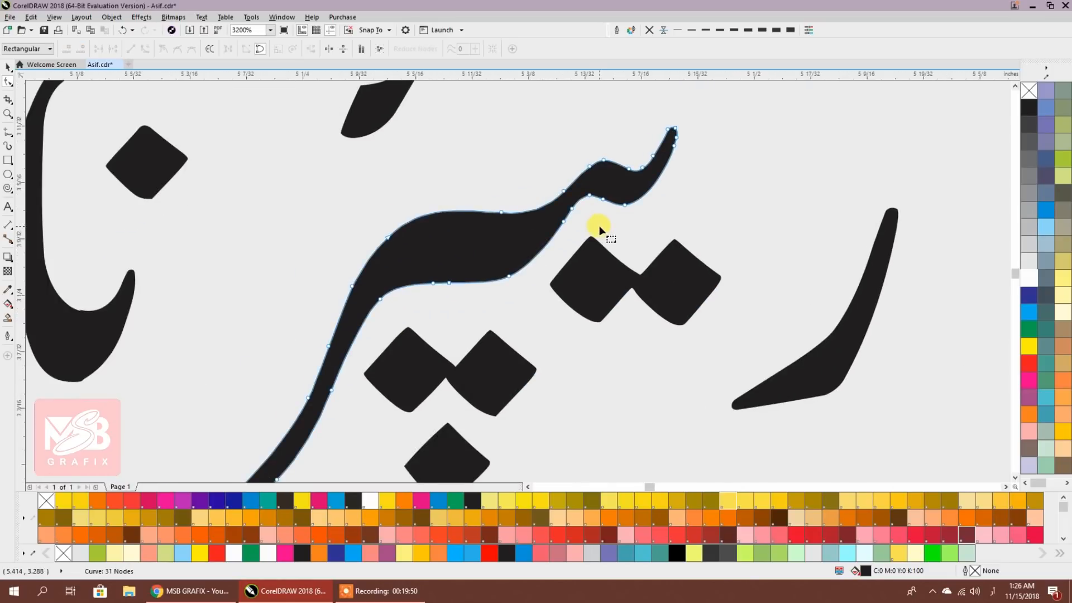
scroll(599, 225, down, 1)
Move the diacritic stroke, the five glyph pieces and the ر stroke closer together
click(8, 67)
drag(500, 177, 520, 200)
drag(517, 101, 167, 400)
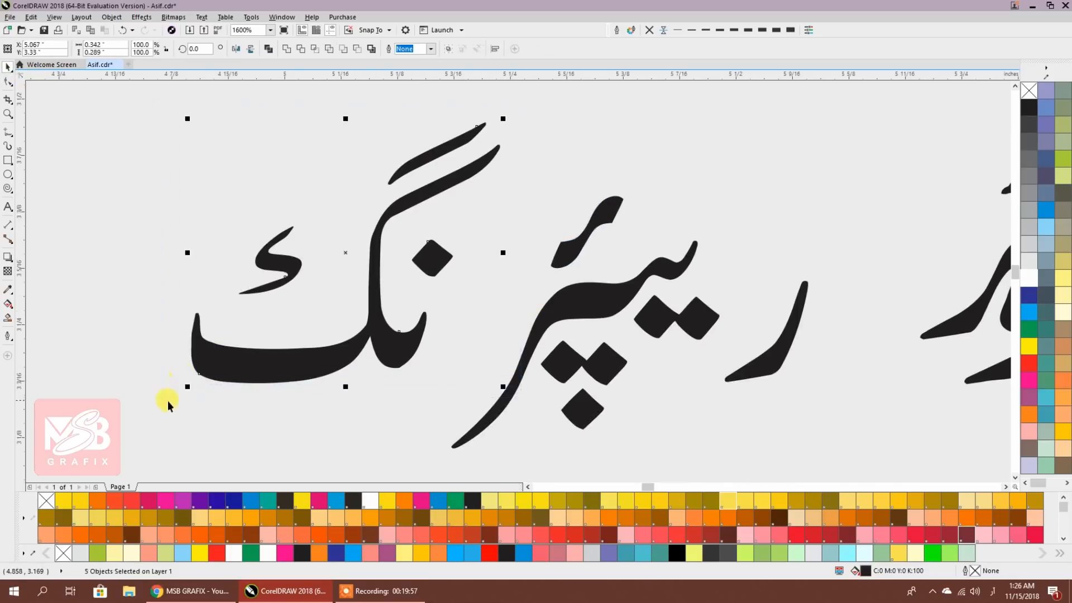
drag(383, 349, 465, 374)
drag(656, 314, 573, 286)
drag(671, 340, 601, 368)
Shift the whole 'repairing' word right beside 'computer' and select the complete phrase
scroll(670, 144, down, 2)
drag(690, 117, 403, 329)
drag(462, 239, 562, 264)
scroll(563, 289, down, 1)
drag(425, 187, 724, 326)
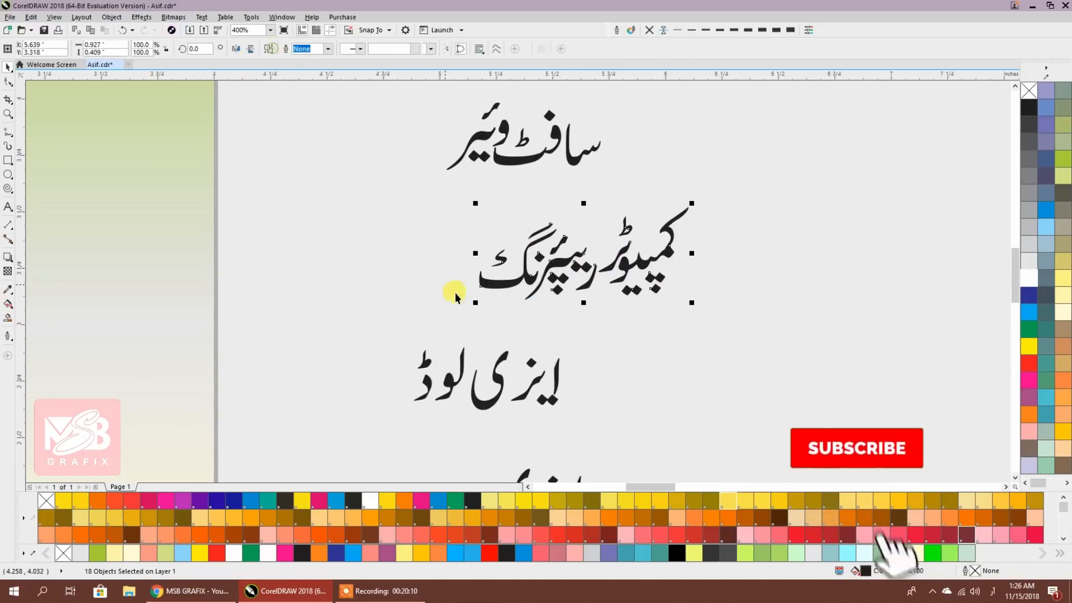
Combine the selected pieces into one curve, then break apart and weld the ز stroke into one shape
key(ctrl+l)
scroll(541, 392, up, 1)
drag(443, 320, 500, 396)
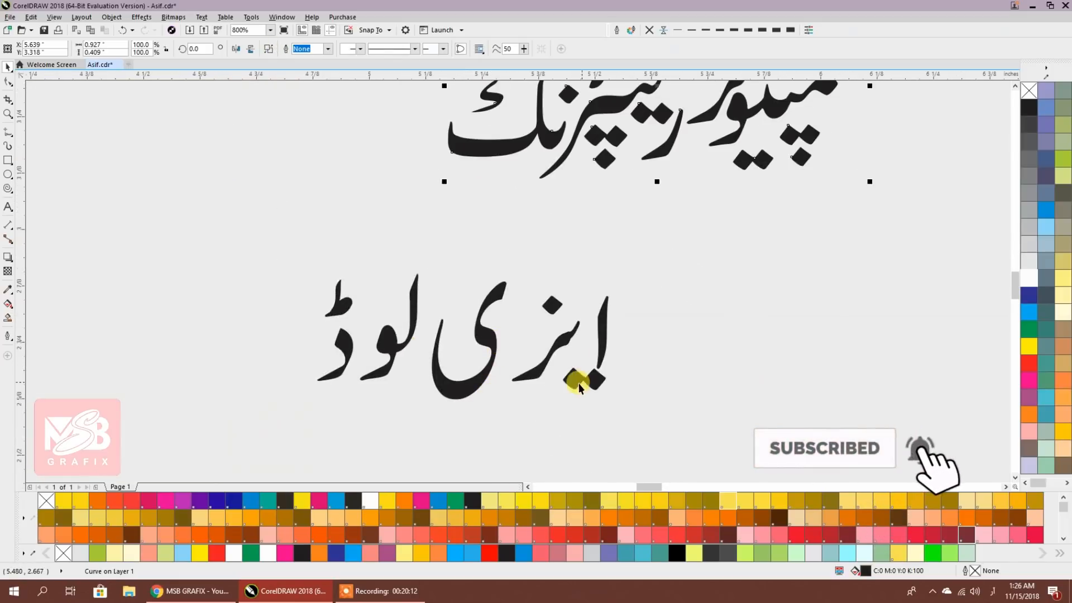
scroll(578, 383, up, 1)
click(551, 288)
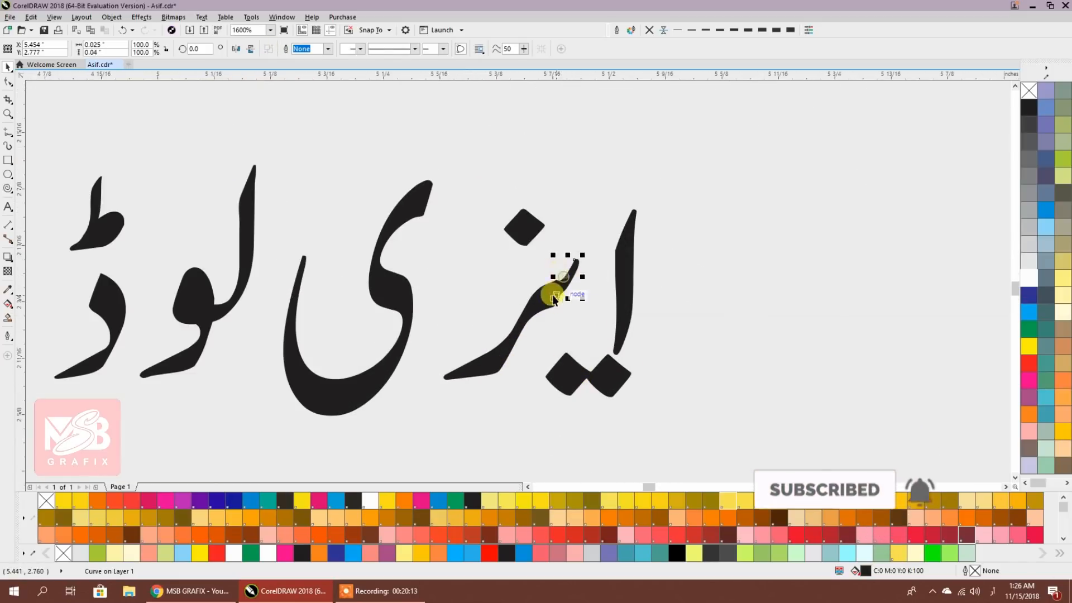
click(269, 49)
click(567, 264)
shift+click(527, 318)
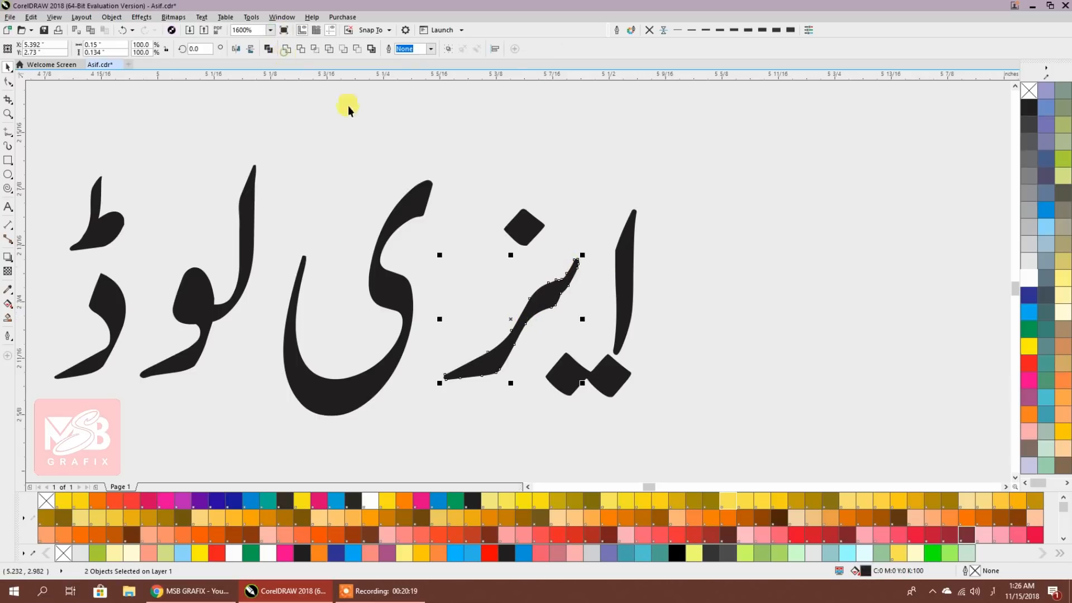
click(287, 53)
Reshape the ز stroke's nodes, removing the dip node and reshaping the lower edge
scroll(581, 301, up, 2)
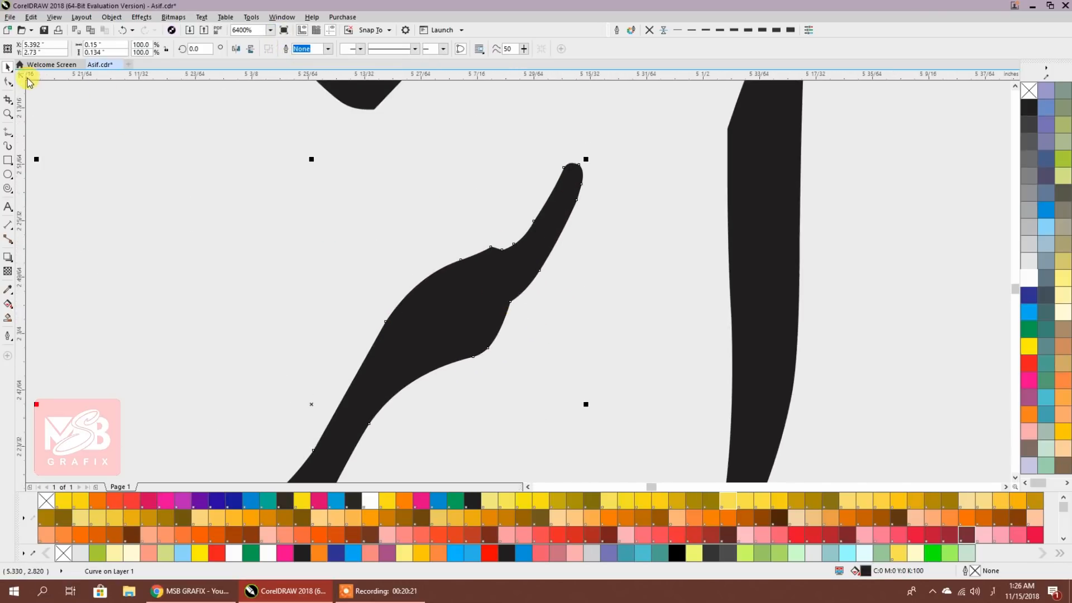
click(7, 82)
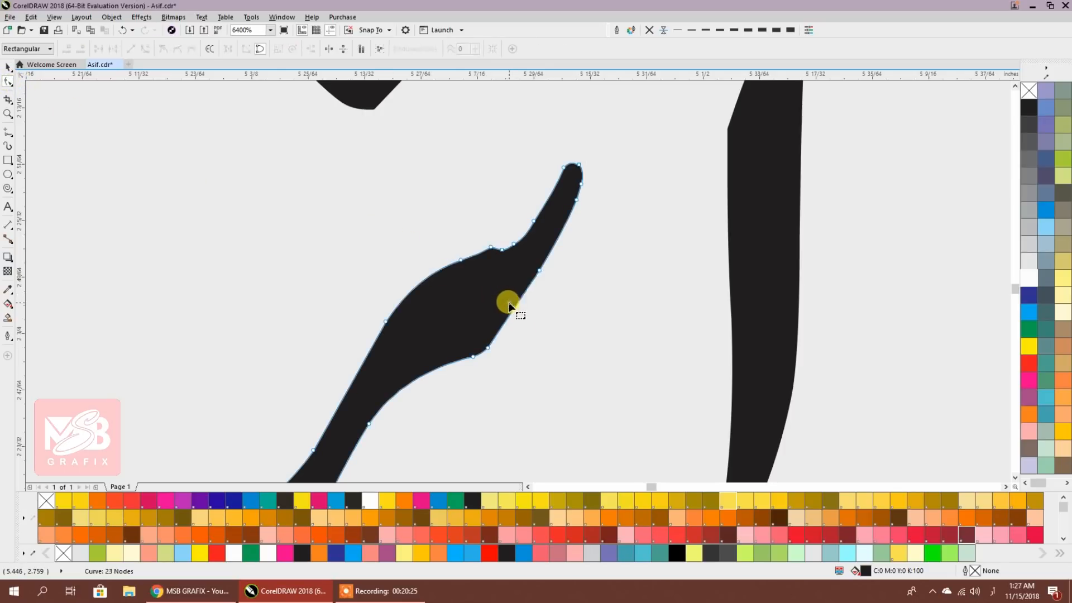
drag(538, 272, 544, 278)
scroll(499, 250, up, 1)
double_click(510, 257)
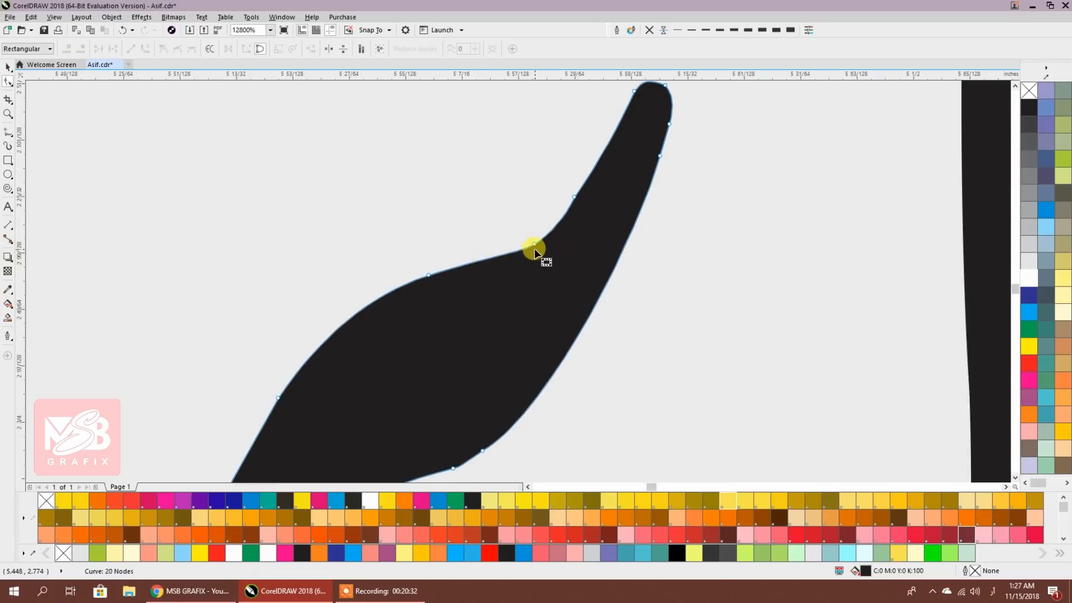
scroll(534, 249, down, 1)
scroll(480, 379, up, 1)
click(619, 222)
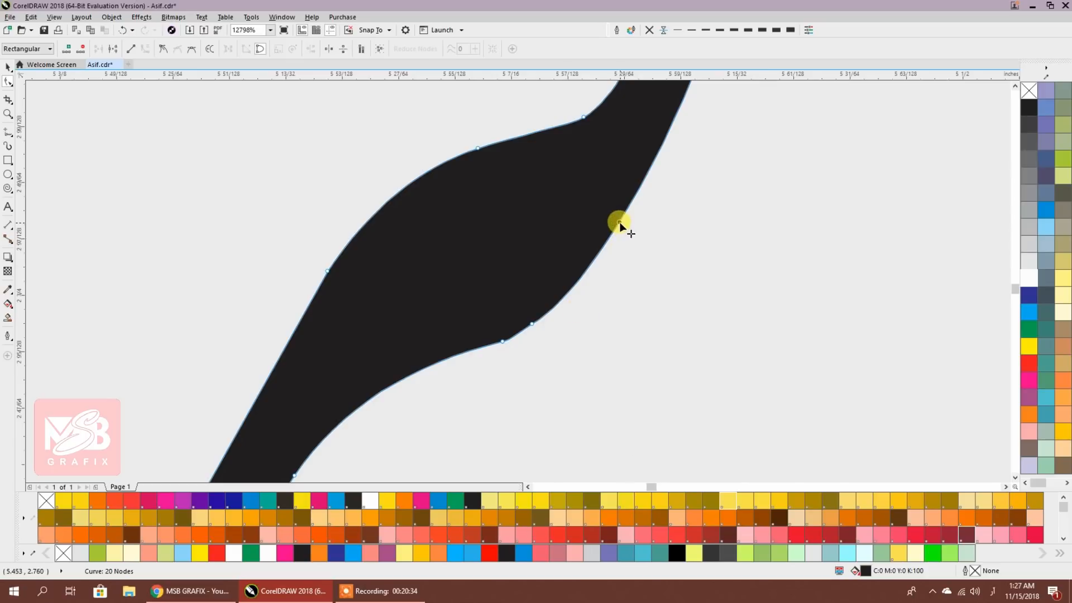
double_click(424, 369)
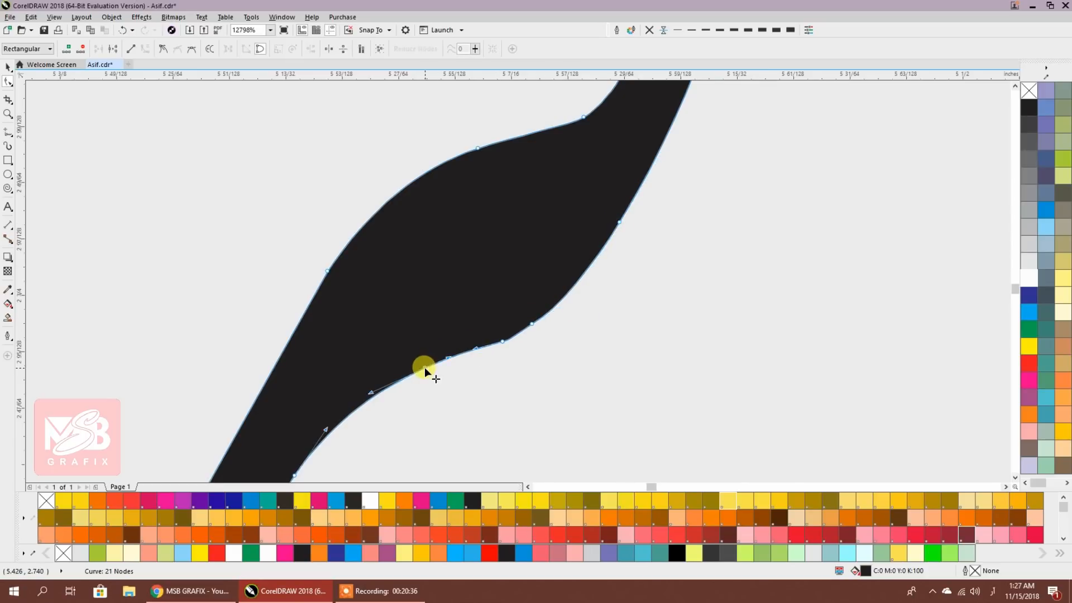
drag(502, 341, 532, 327)
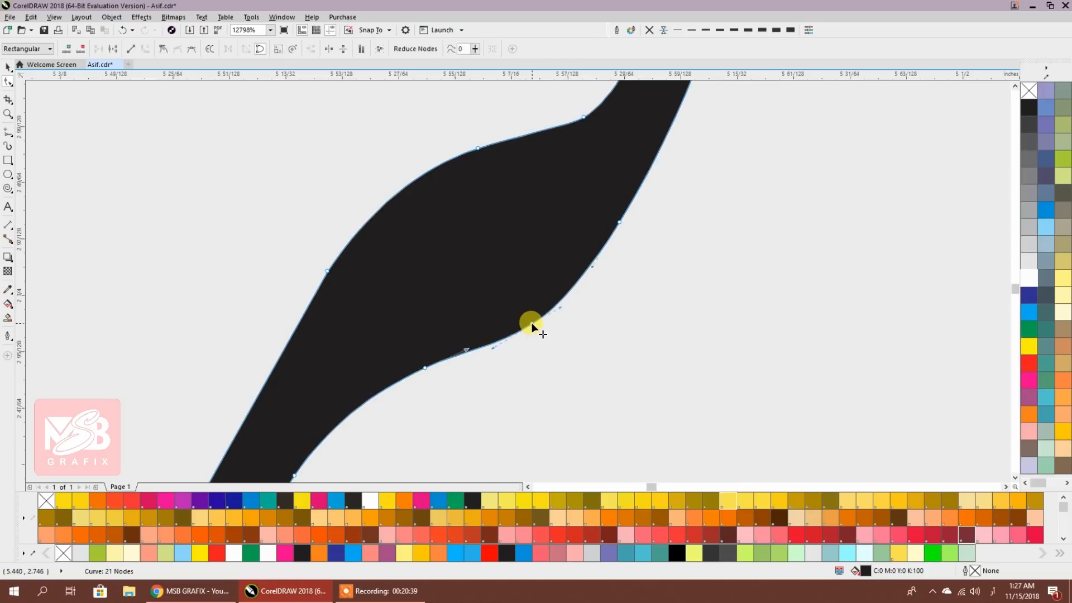
scroll(578, 329, down, 1)
scroll(570, 239, down, 1)
scroll(499, 347, down, 2)
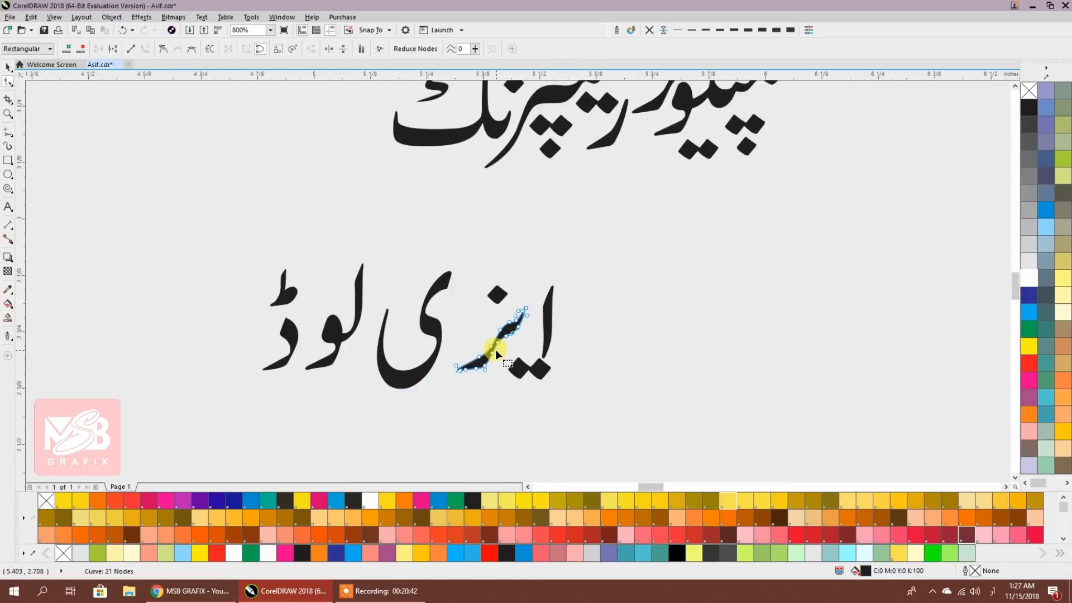
Move the د shape right and place the ط mark directly above it
click(7, 66)
scroll(301, 335, up, 1)
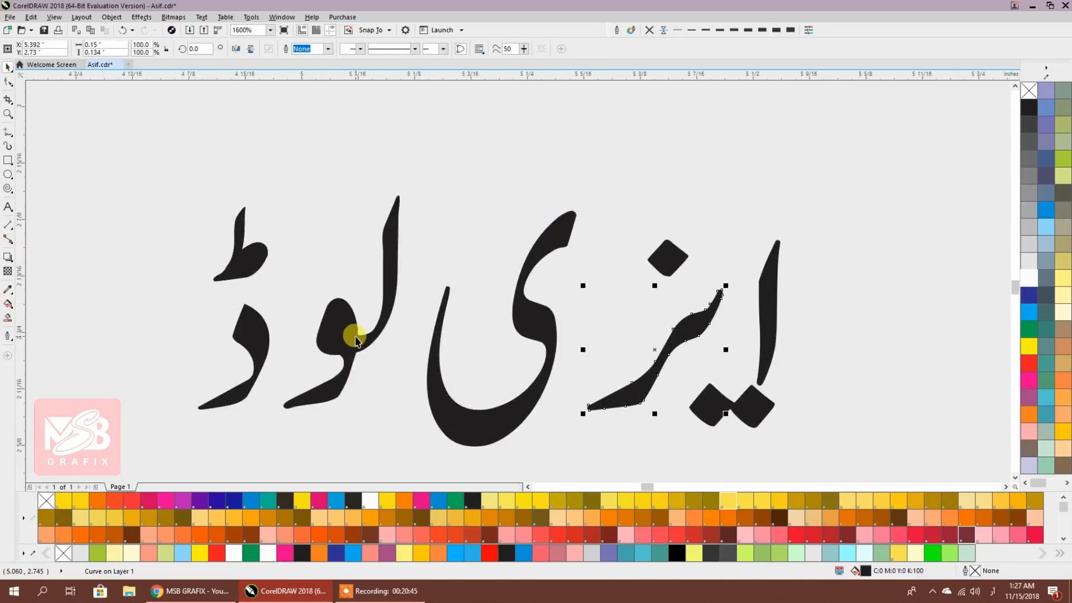
click(363, 333)
drag(249, 382, 305, 383)
click(254, 264)
mouse_move(143, 179)
mouse_down()
mouse_move(228, 239)
mouse_move(283, 299)
mouse_move(332, 272)
mouse_up()
click(349, 323)
scroll(366, 339, down, 1)
scroll(500, 359, up, 1)
Pull the alif and two-diamond dots in beside the ز stroke, then select all letters of ایزی لوڈ
mouse_move(451, 192)
mouse_down()
mouse_move(642, 428)
mouse_move(580, 399)
mouse_up()
click(613, 332)
drag(630, 329, 565, 301)
click(586, 354)
drag(571, 390, 545, 370)
drag(556, 308, 568, 309)
click(603, 373)
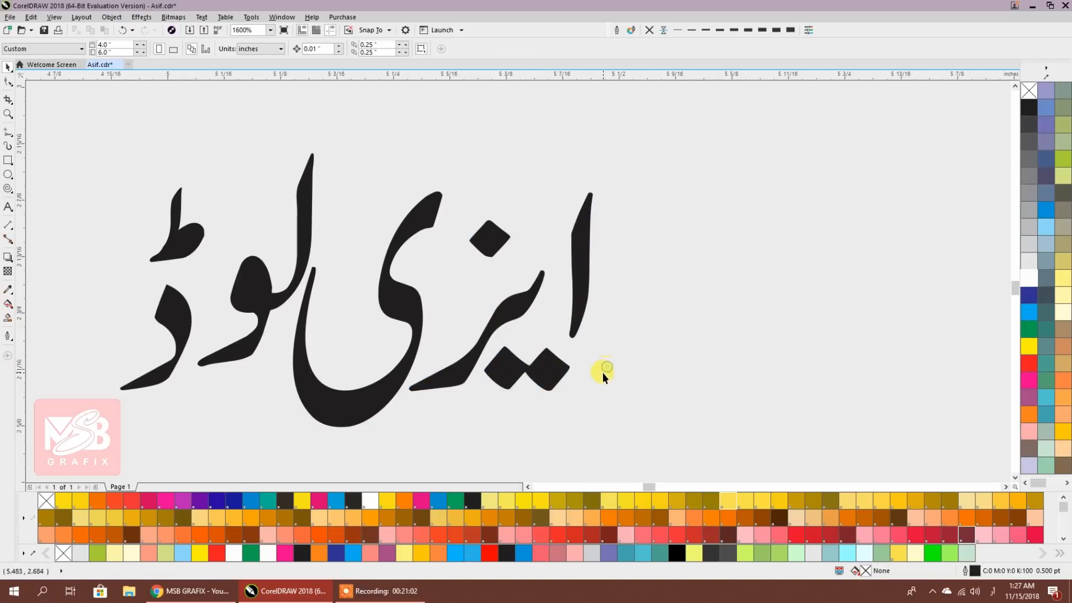
click(494, 254)
scroll(601, 307, down, 1)
drag(642, 195, 336, 409)
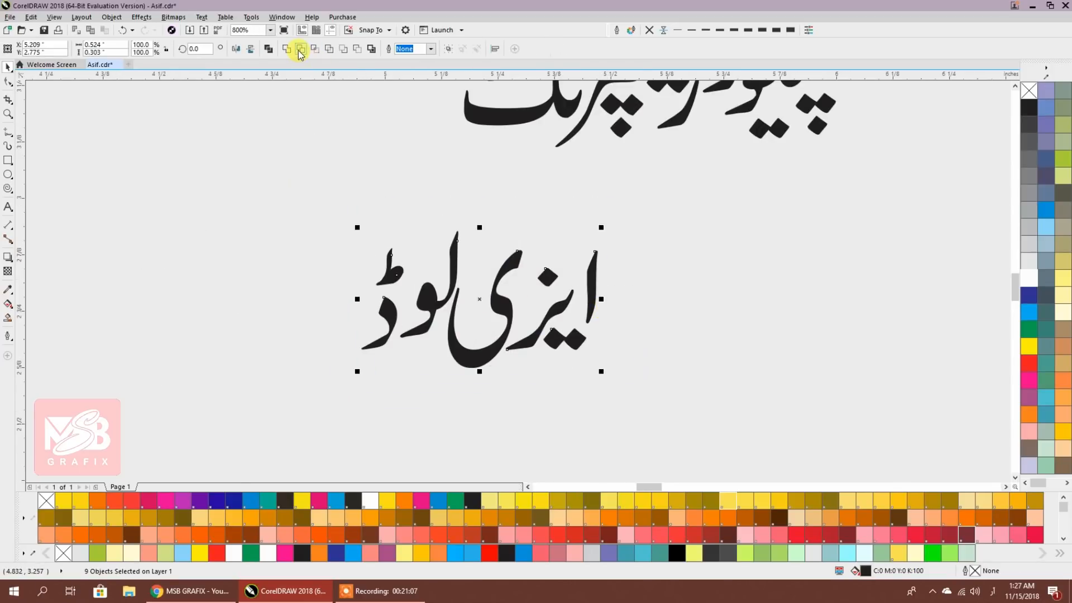
Nudge the four pieces of لوڈ down with arrow keys to sit level with ایزی
click(369, 174)
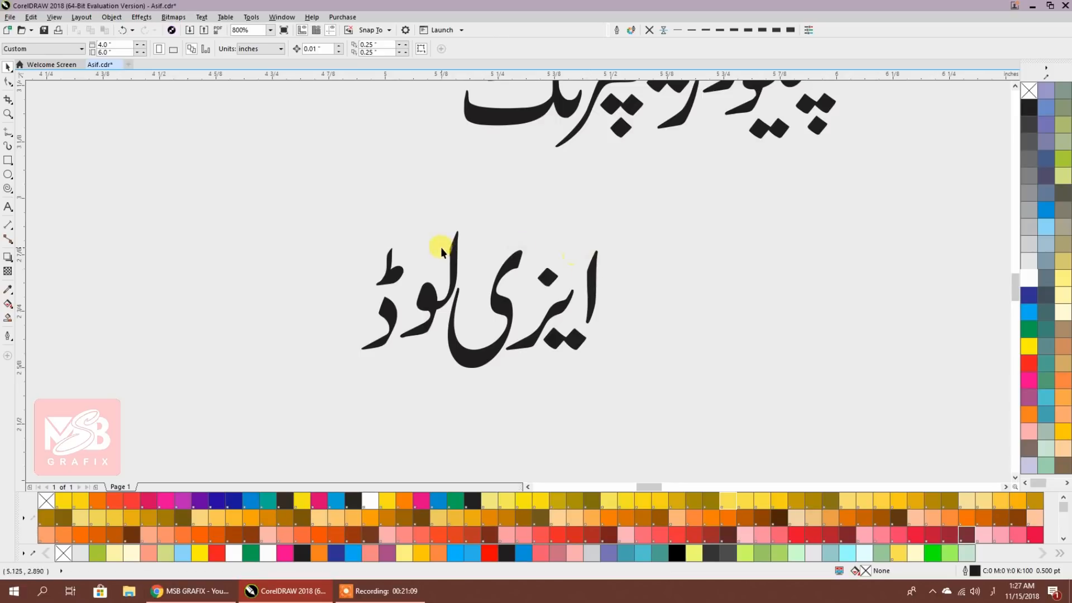
drag(458, 195, 313, 371)
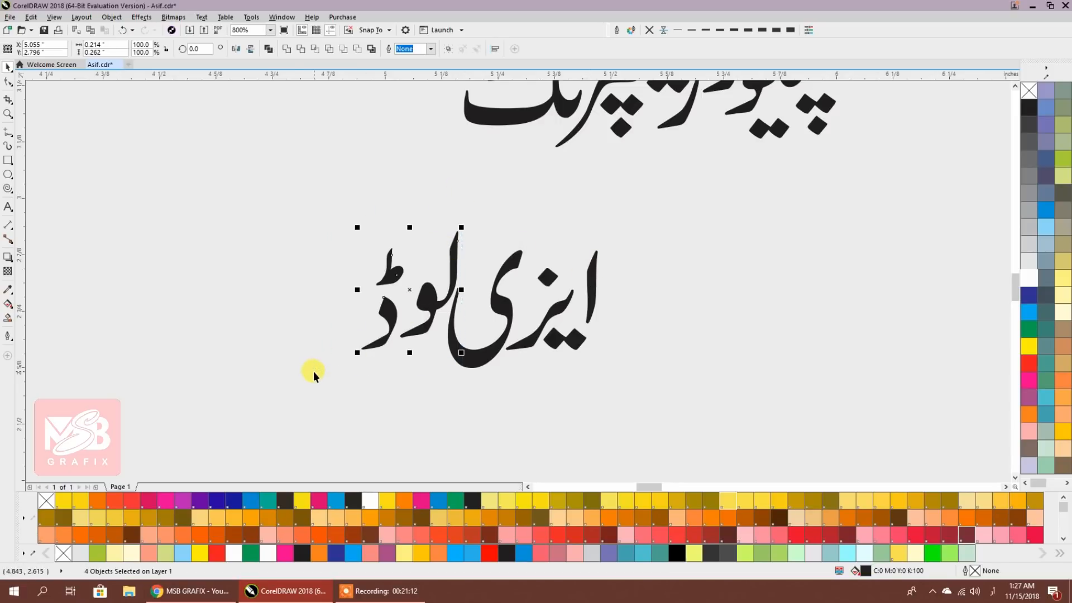
key(Left)
key(Down)
key(Down)
key(Down)
key(Down)
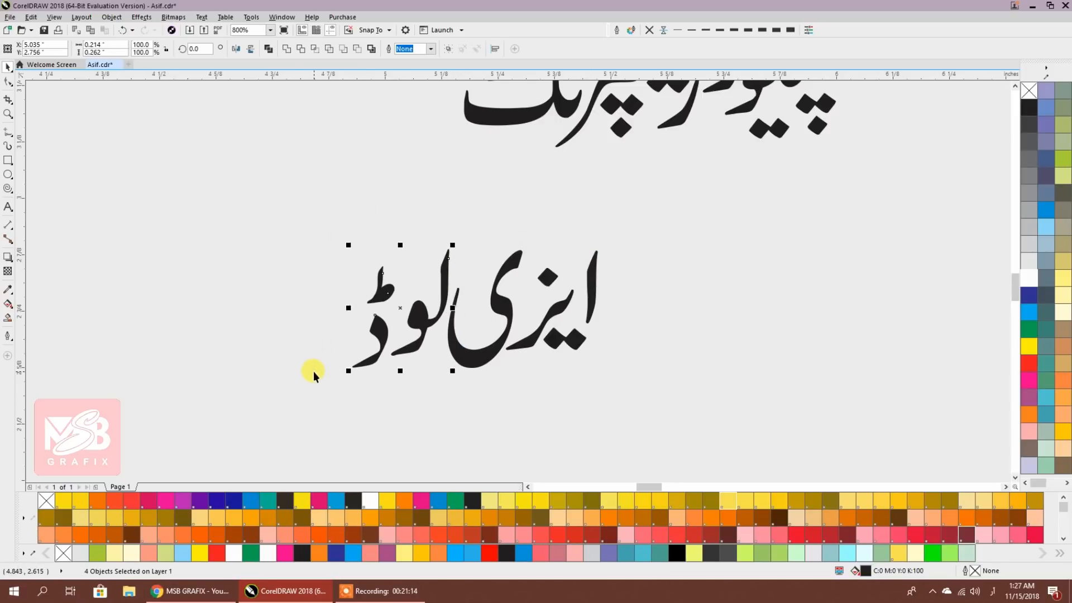
drag(624, 218, 317, 411)
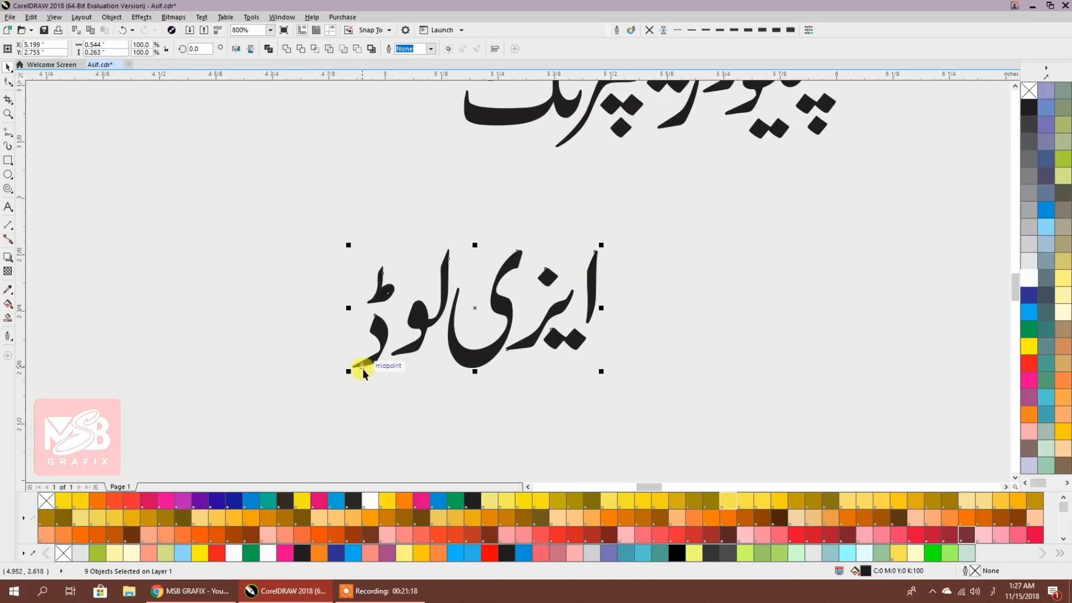
Add a horizontal guideline along the phrase's baseline and select all nine pieces of ایزی لوڈ
click(460, 393)
drag(445, 76, 386, 367)
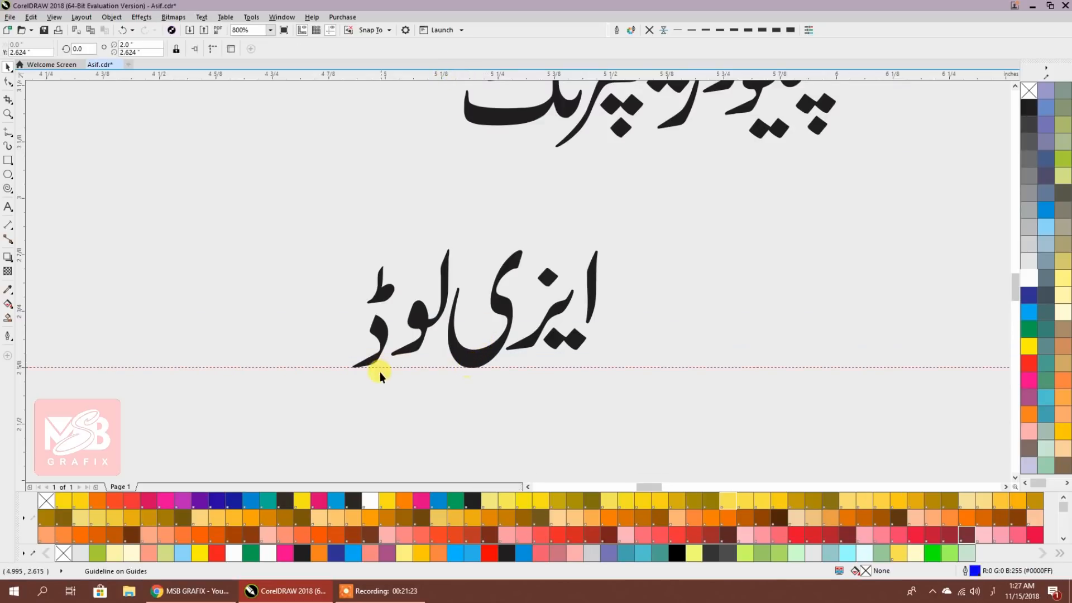
scroll(364, 364, up, 2)
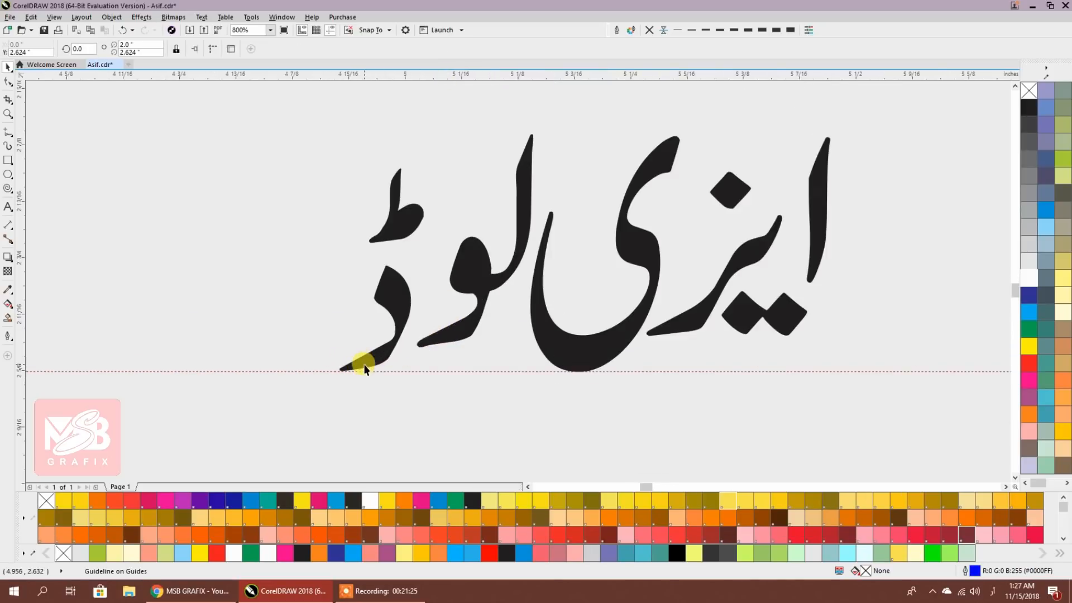
scroll(457, 374, down, 2)
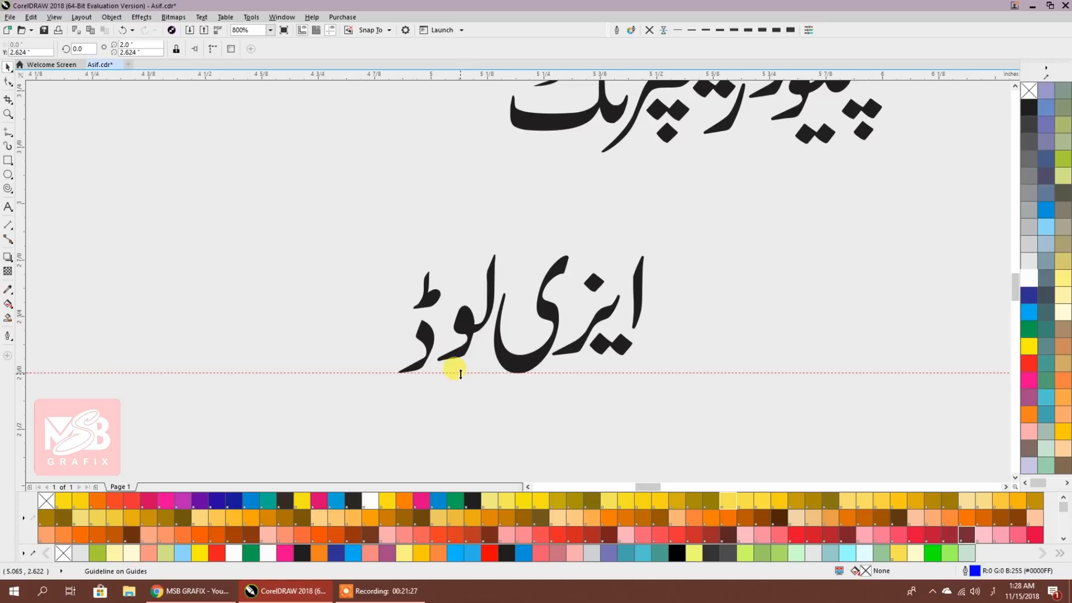
drag(335, 210, 701, 391)
Combine the ی and ز glyphs of ایزی پیسہ into one curve
click(270, 49)
scroll(532, 323, down, 4)
scroll(499, 226, up, 2)
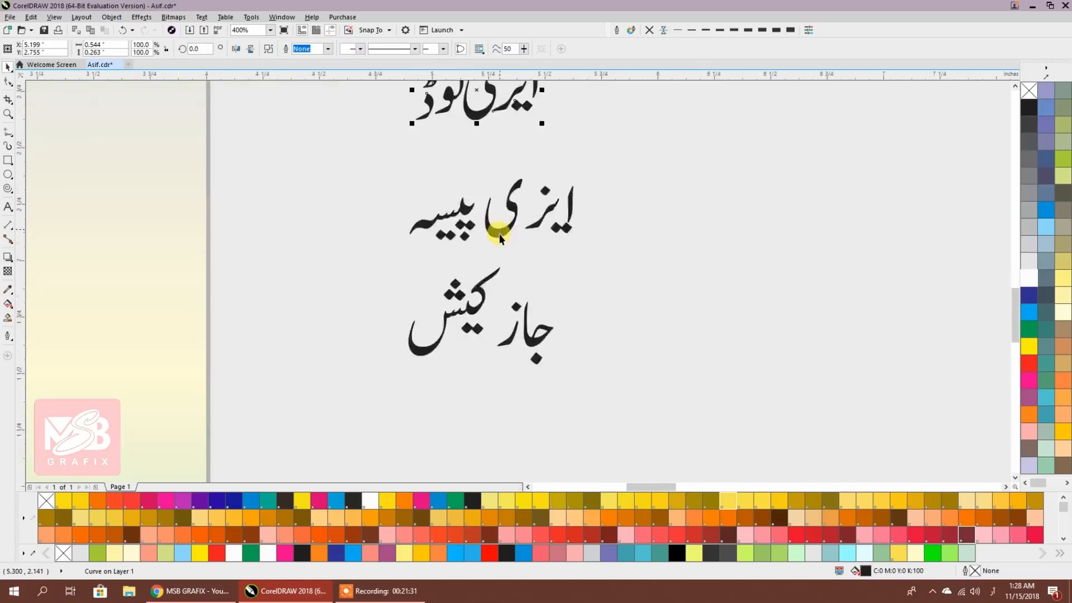
scroll(500, 227, up, 2)
click(579, 267)
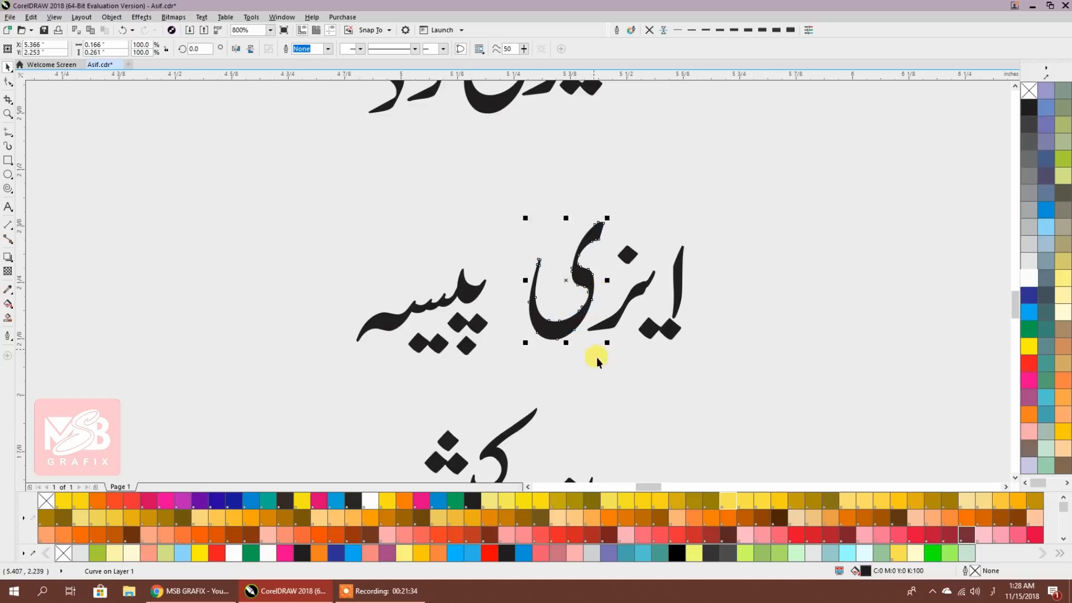
scroll(642, 270, up, 2)
click(647, 279)
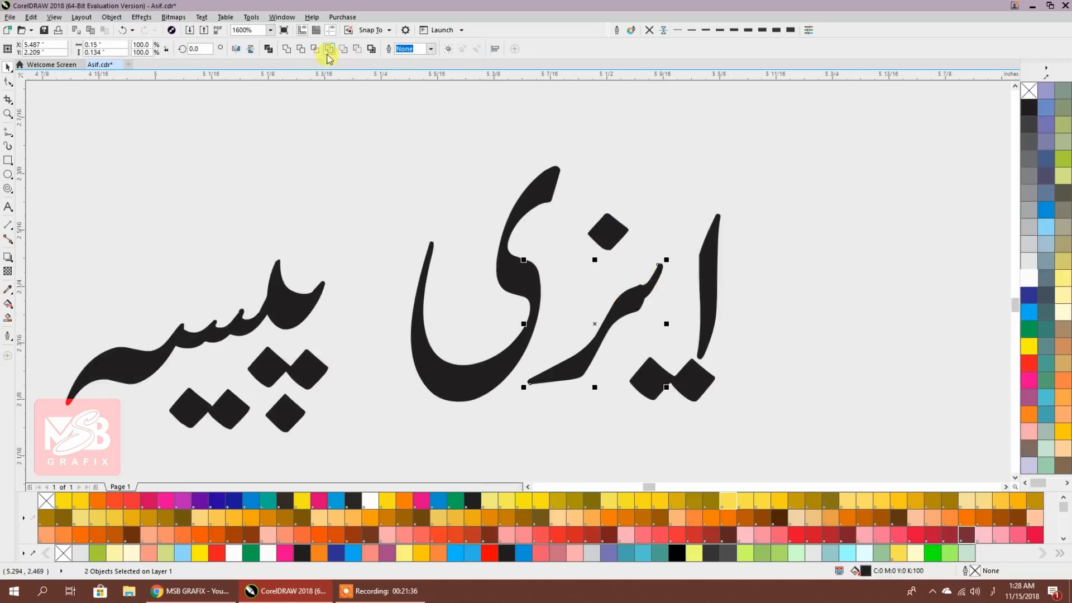
click(268, 49)
Delete extra nodes on the combined curve and reshape its right edge to smooth the strokes
click(7, 82)
scroll(583, 278, up, 4)
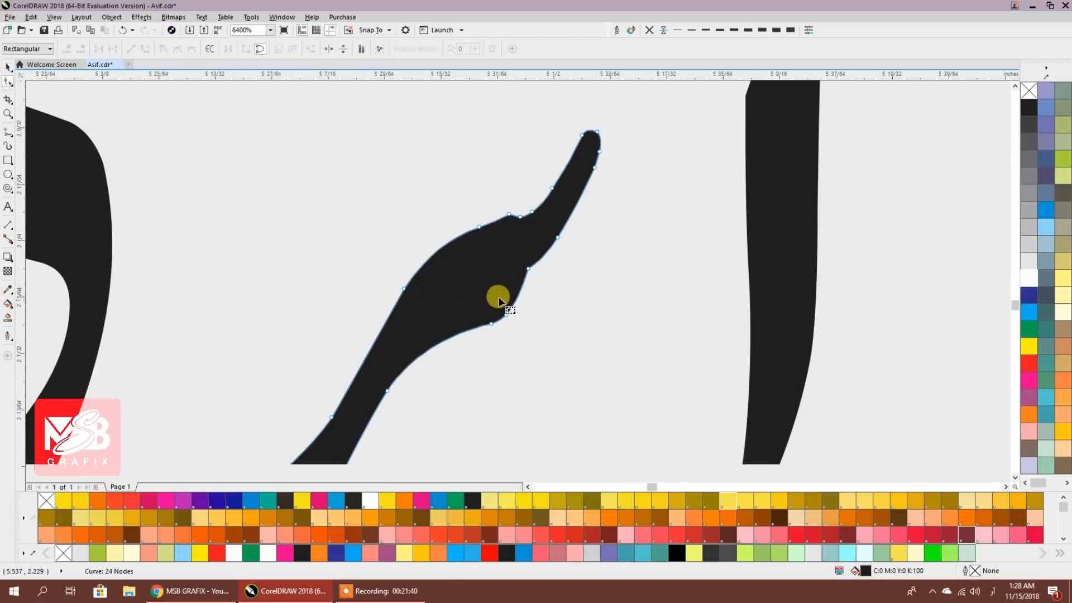
double_click(528, 269)
double_click(557, 238)
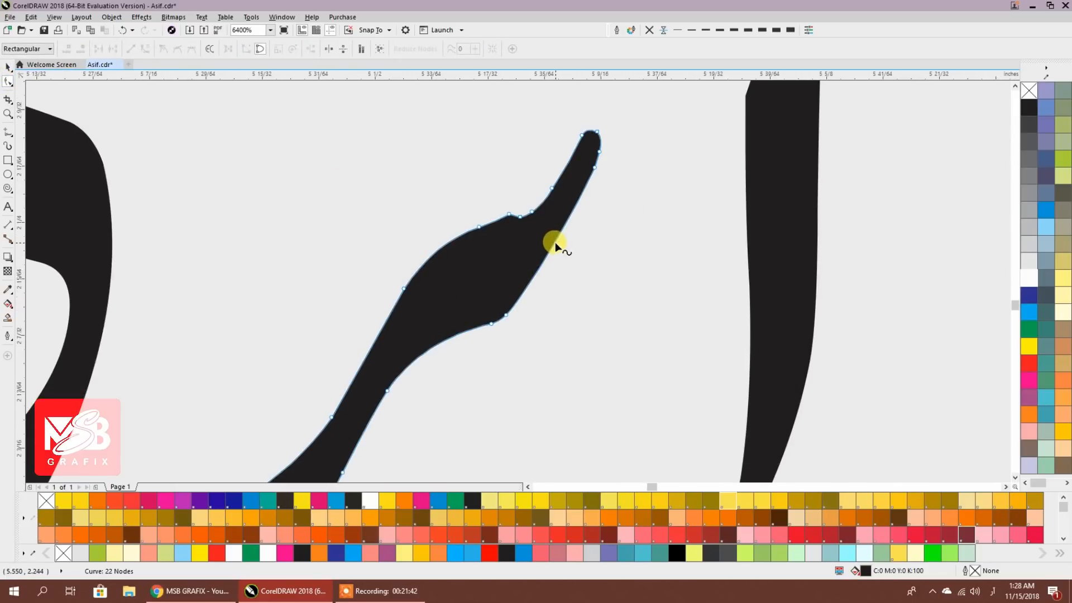
click(559, 243)
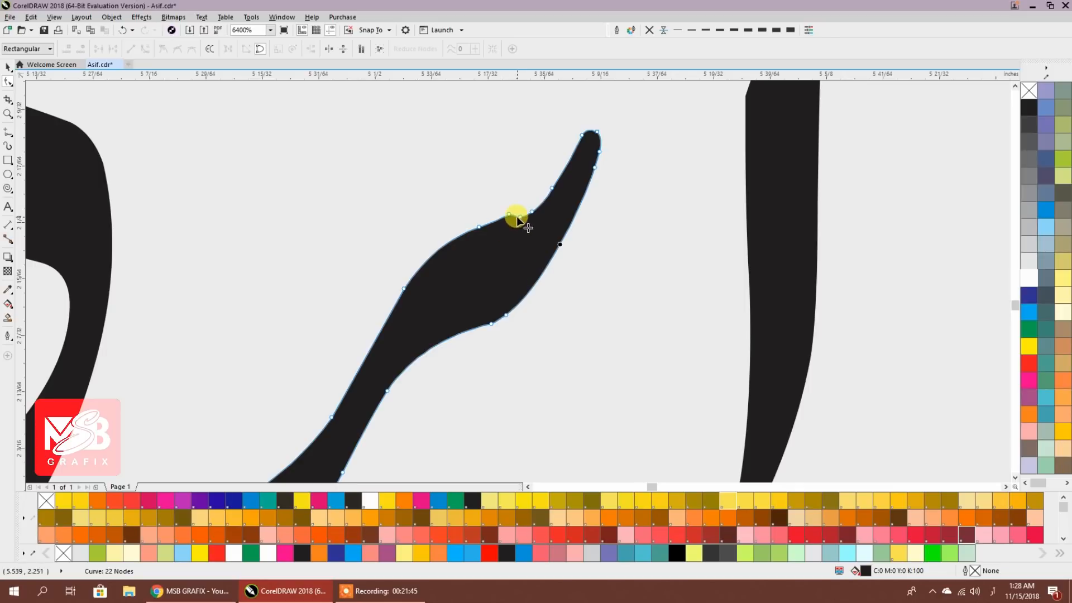
scroll(519, 222, up, 2)
double_click(504, 209)
double_click(515, 218)
double_click(496, 412)
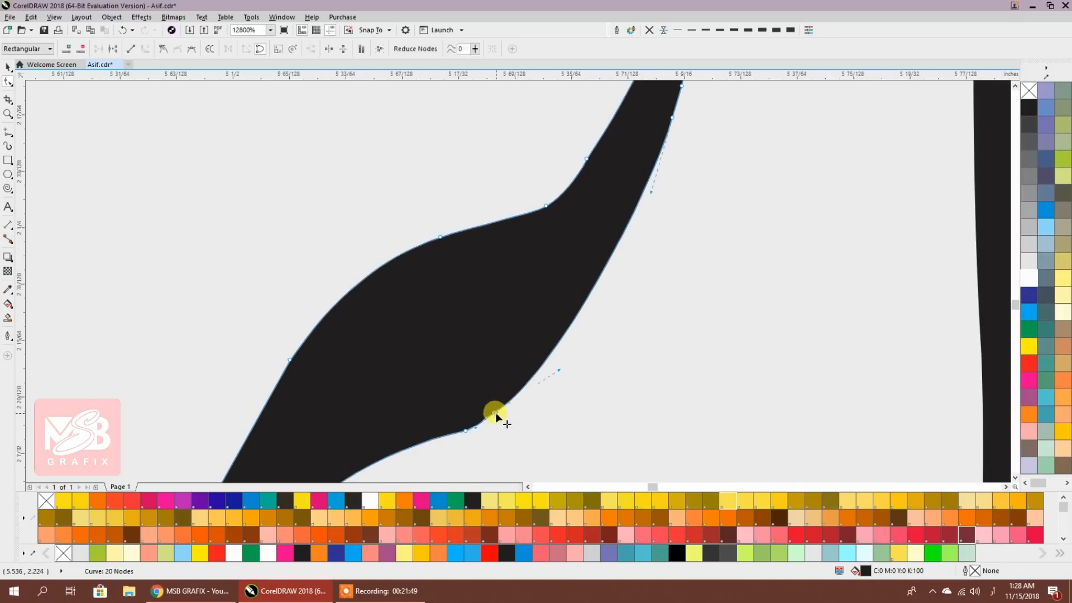
double_click(606, 262)
drag(606, 262, 612, 265)
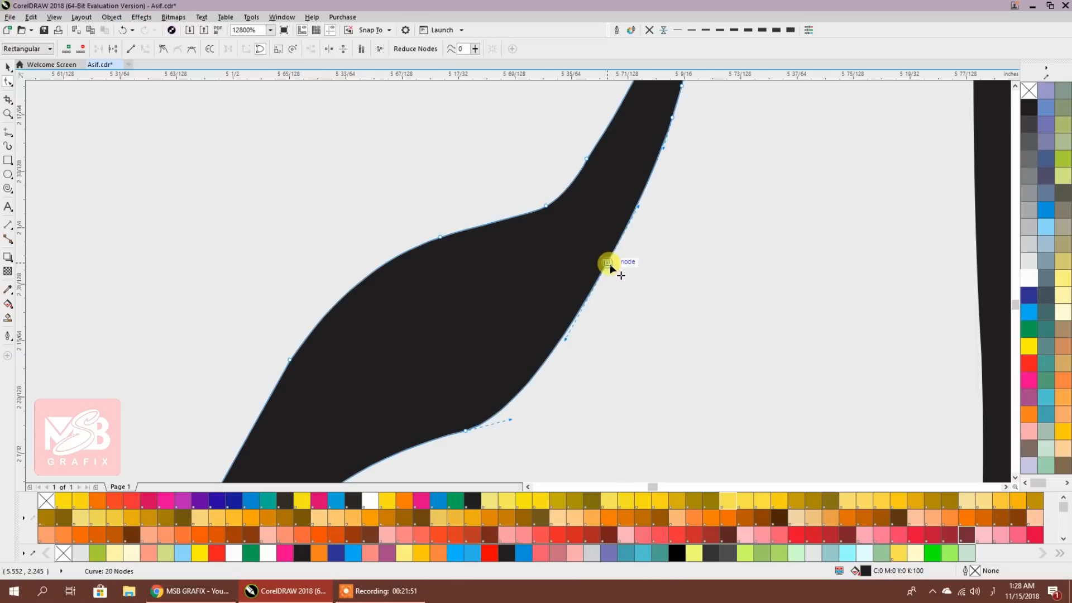
click(645, 317)
scroll(593, 292, down, 2)
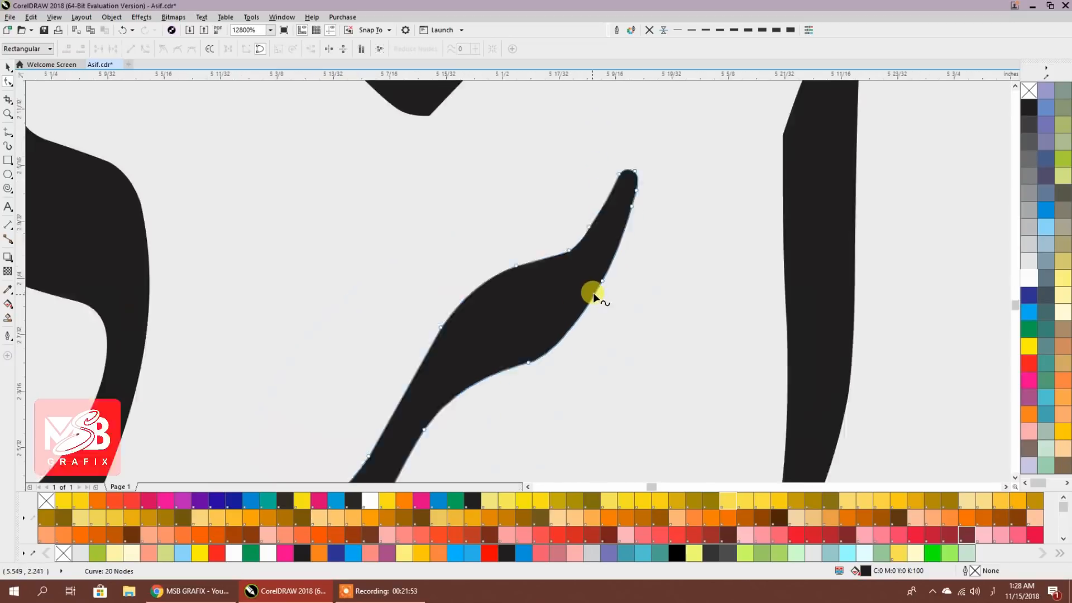
Move the diamond dot pair, alef stroke and ی curve so the letters of ایزی join up
click(8, 66)
drag(692, 403, 628, 380)
mouse_move(712, 343)
mouse_down()
mouse_move(688, 333)
mouse_move(691, 342)
mouse_up()
scroll(692, 346, down, 1)
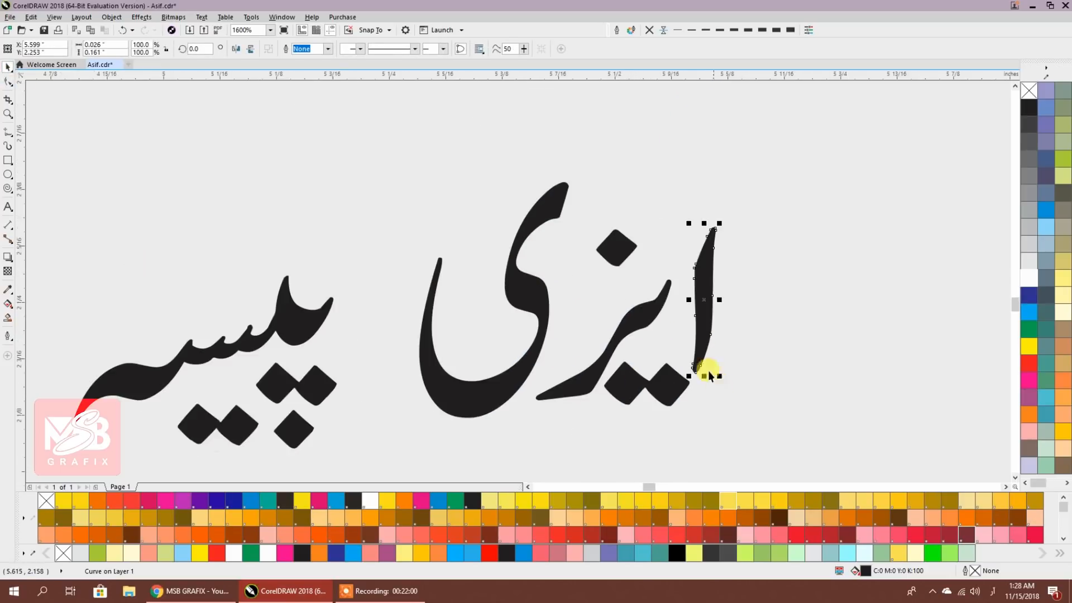
click(620, 256)
click(532, 304)
mouse_move(531, 300)
mouse_down()
mouse_move(576, 292)
mouse_move(544, 291)
mouse_up()
click(590, 297)
Move پیسہ up next to ایزی and combine all nine pieces into one curve
scroll(480, 318, left, 3)
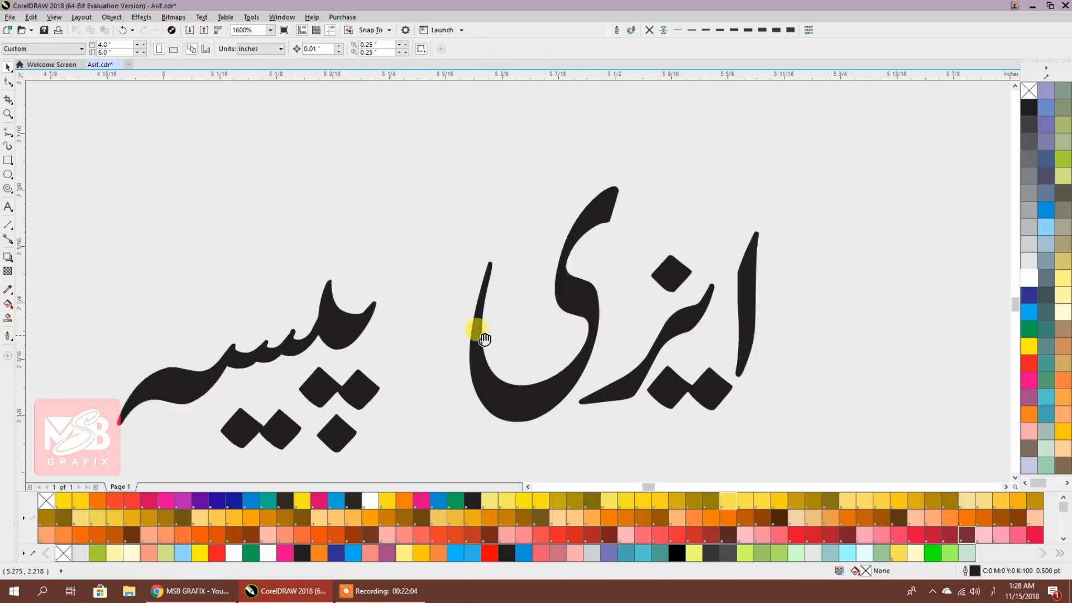
drag(295, 409, 163, 454)
drag(383, 330, 592, 190)
scroll(524, 313, down, 1)
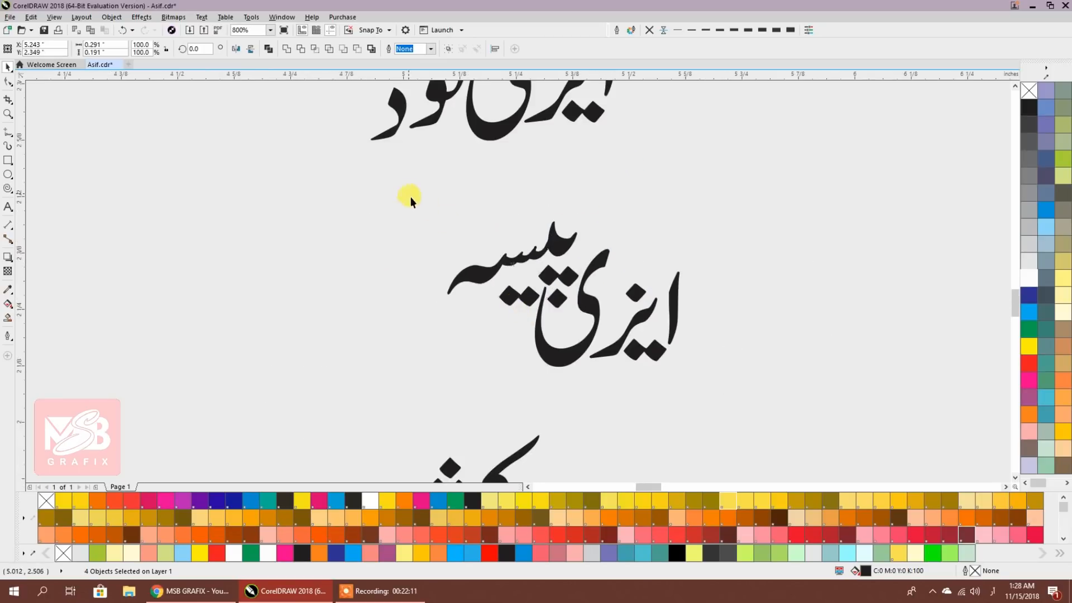
drag(722, 395, 723, 403)
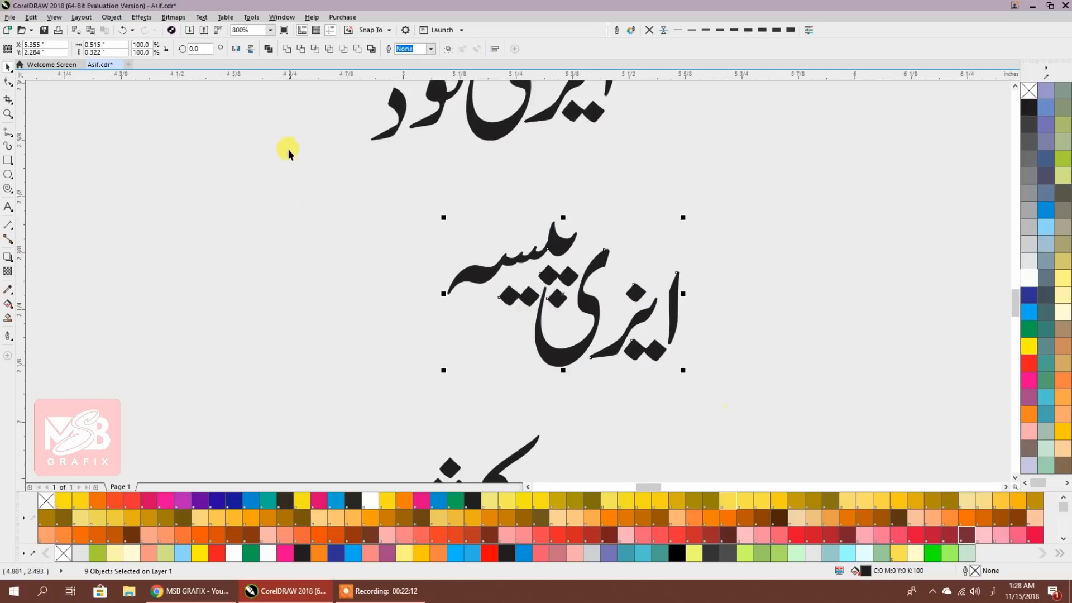
click(269, 49)
scroll(474, 237, down, 5)
scroll(531, 352, up, 1)
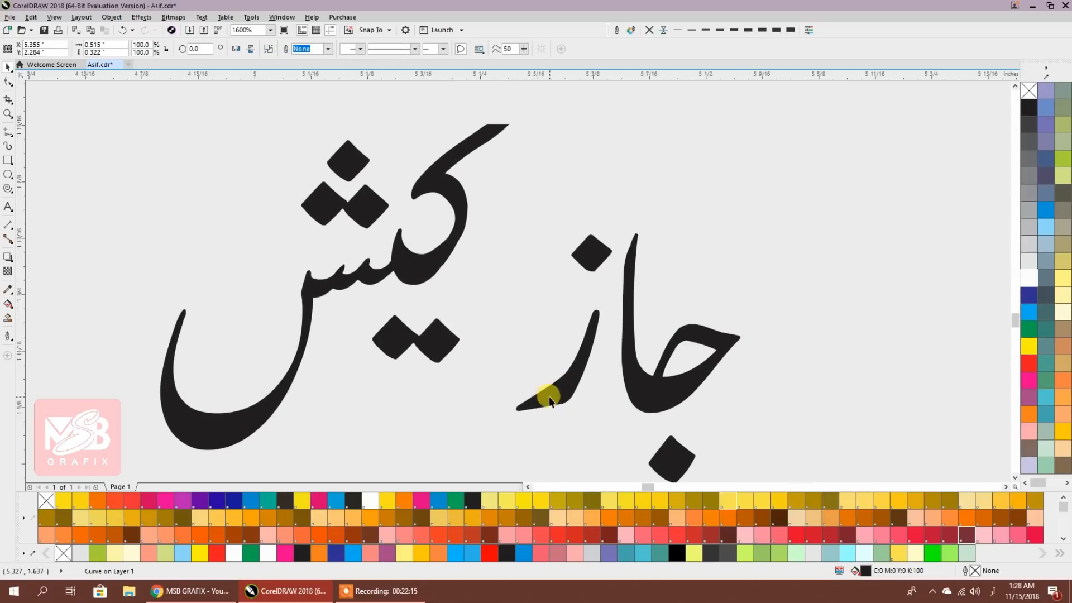
Shift the ز with its dot and the ج group left to close the gaps in جازکیش
click(583, 254)
click(468, 281)
drag(505, 429, 505, 429)
drag(531, 388, 440, 411)
drag(592, 209, 759, 452)
drag(725, 349, 592, 283)
click(679, 349)
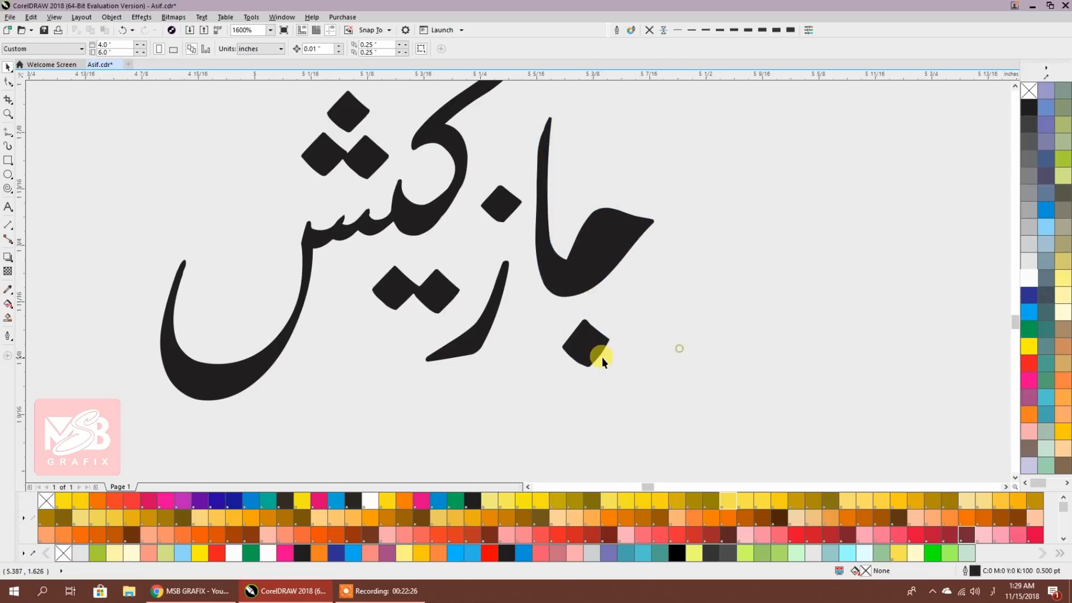
drag(557, 314, 589, 378)
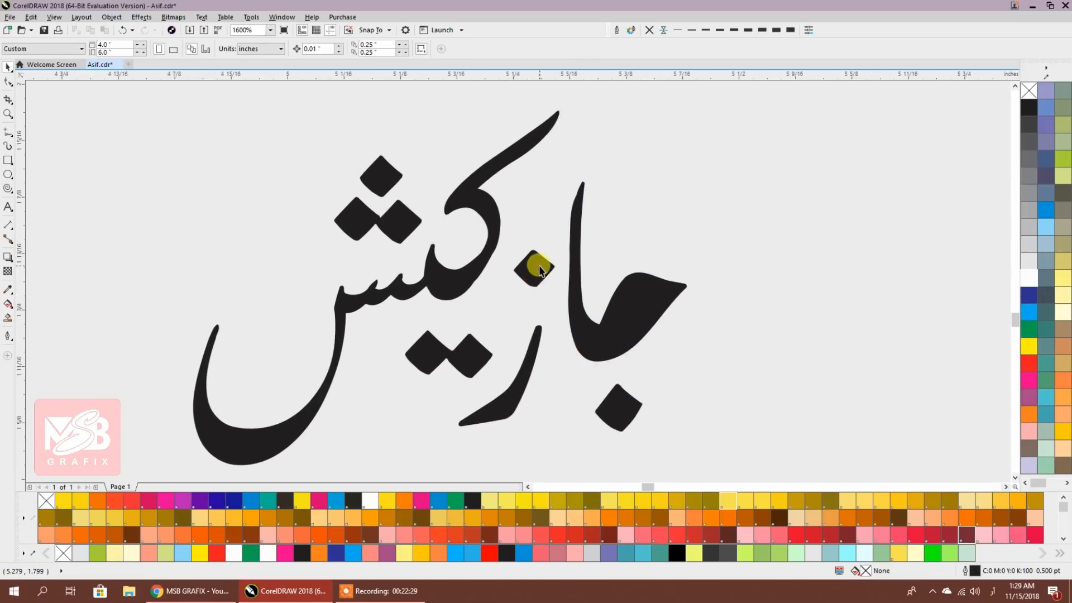
Fine-tune the جازکیش dots and ج stroke positions, then select all nine pieces
click(475, 346)
drag(430, 342, 428, 338)
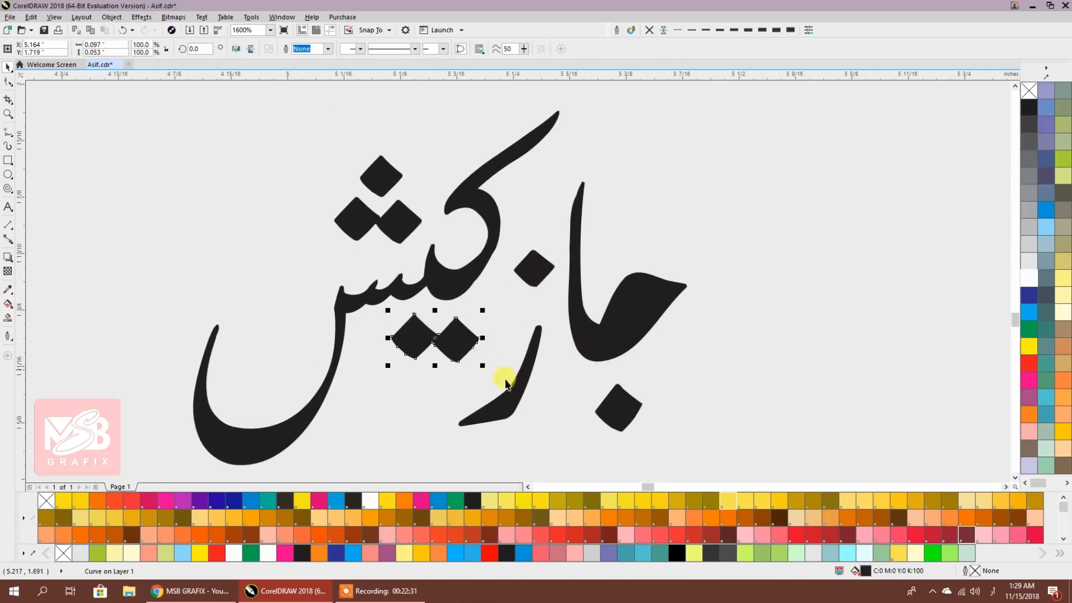
key(Tab)
shift+click(522, 380)
drag(513, 396, 500, 394)
click(533, 405)
click(530, 274)
drag(533, 274, 540, 278)
click(555, 311)
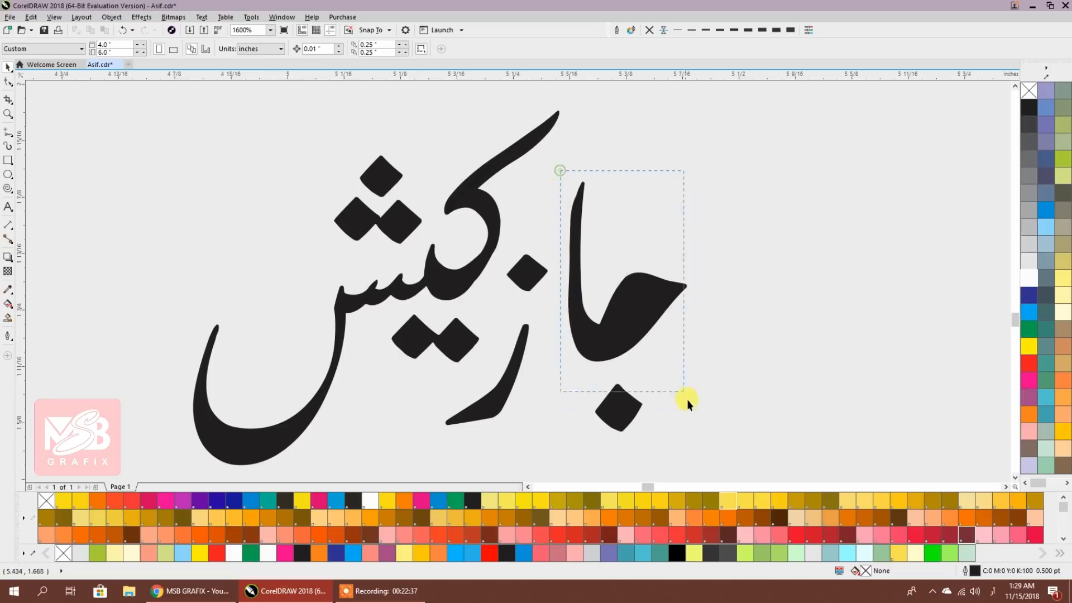
drag(623, 397, 616, 395)
click(677, 366)
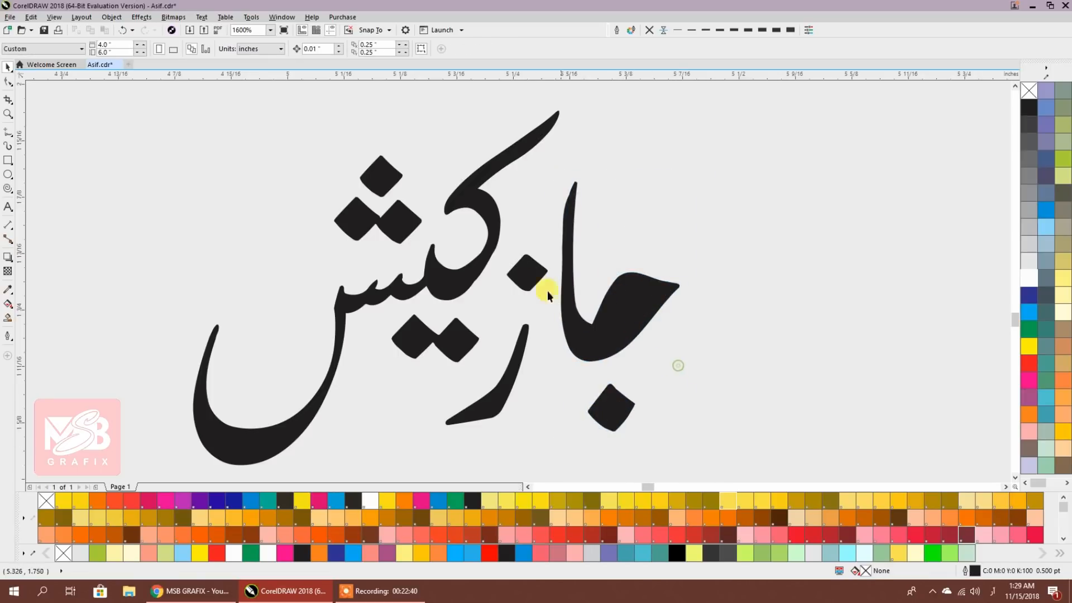
scroll(535, 283, down, 1)
drag(287, 160, 643, 391)
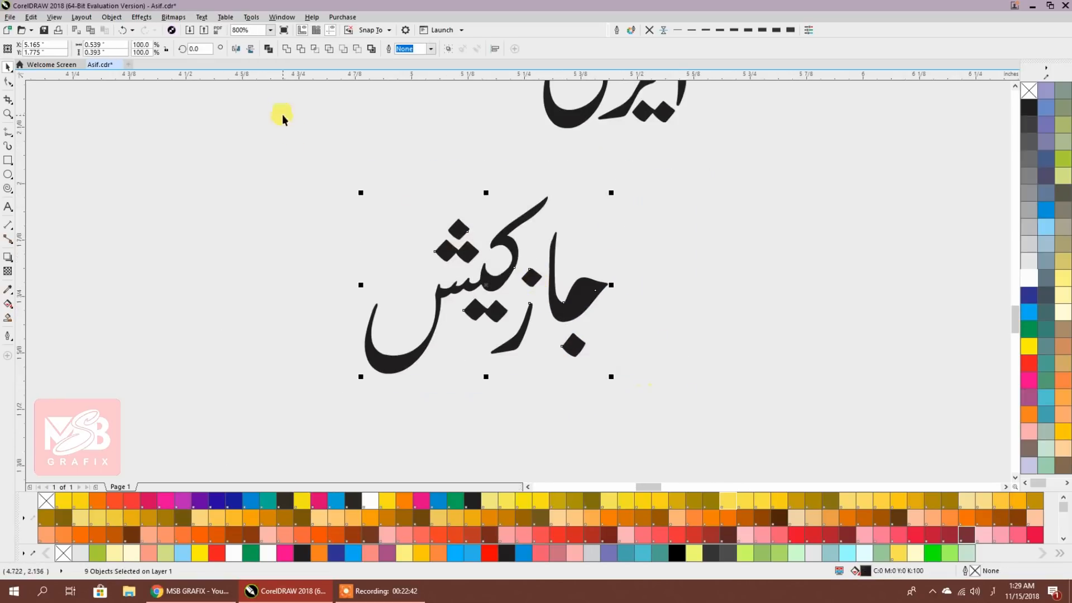
Combine the جازکیش pieces into one curve and view it alongside the finished poster
click(269, 50)
scroll(496, 271, down, 2)
scroll(509, 283, up, 3)
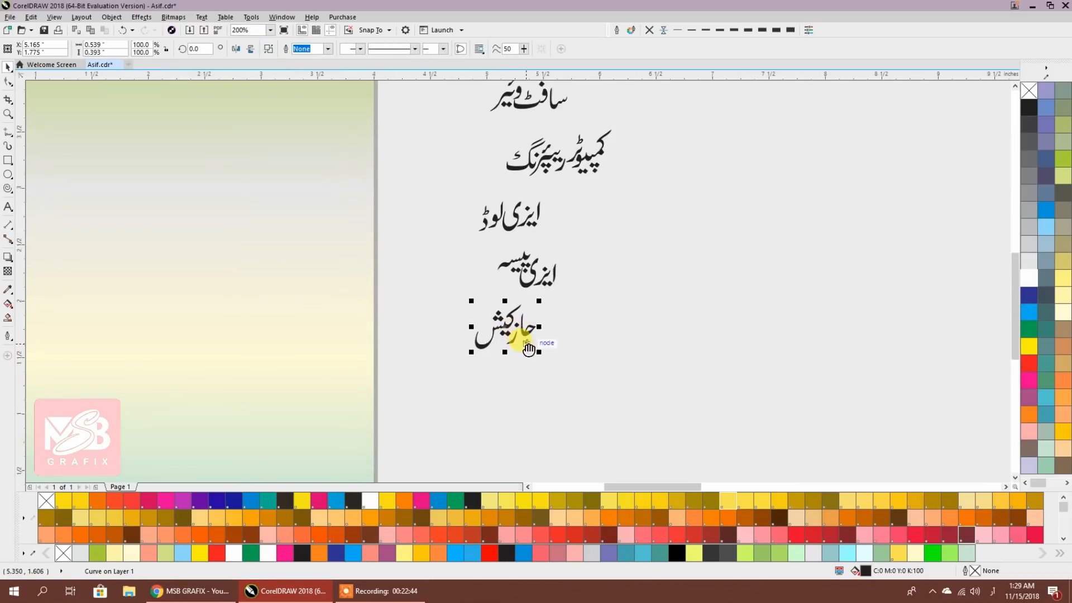
scroll(522, 335, left, 3)
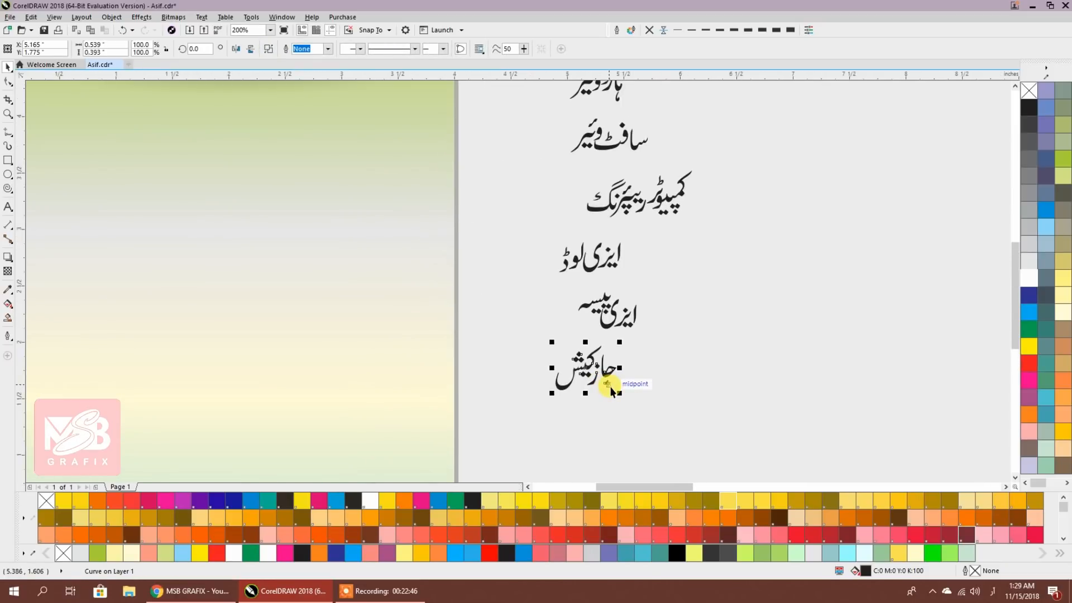
scroll(611, 391, down, 1)
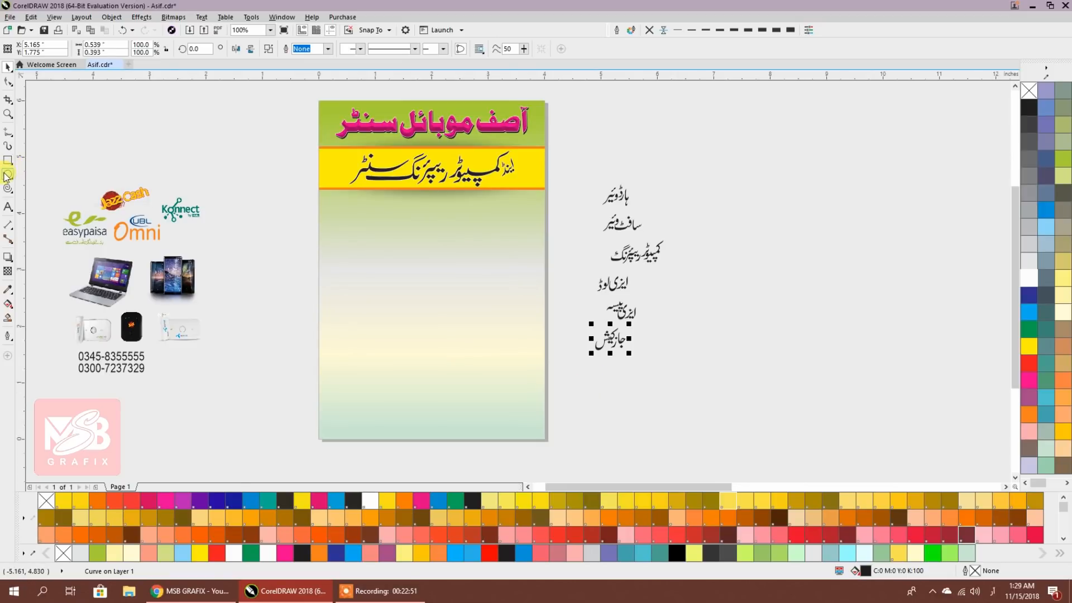
scroll(552, 296, down, 1)
scroll(699, 292, right, 4)
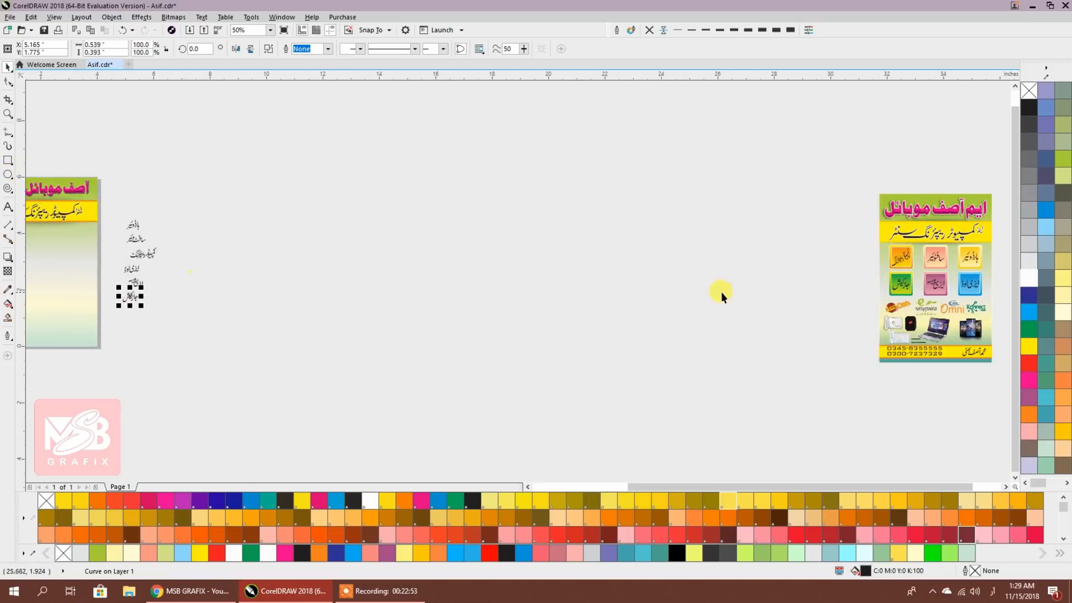
scroll(683, 262, up, 2)
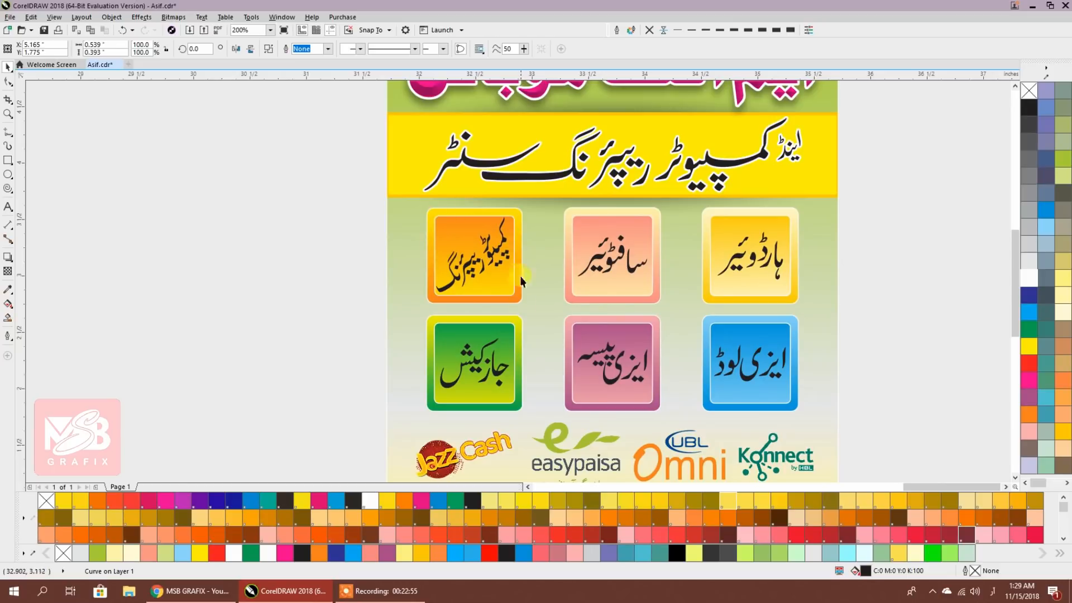
Draw a roughly 1.036-inch square beside the poster with 0.13-inch rounded corners
click(7, 165)
drag(186, 192, 302, 307)
click(7, 82)
drag(186, 192, 199, 193)
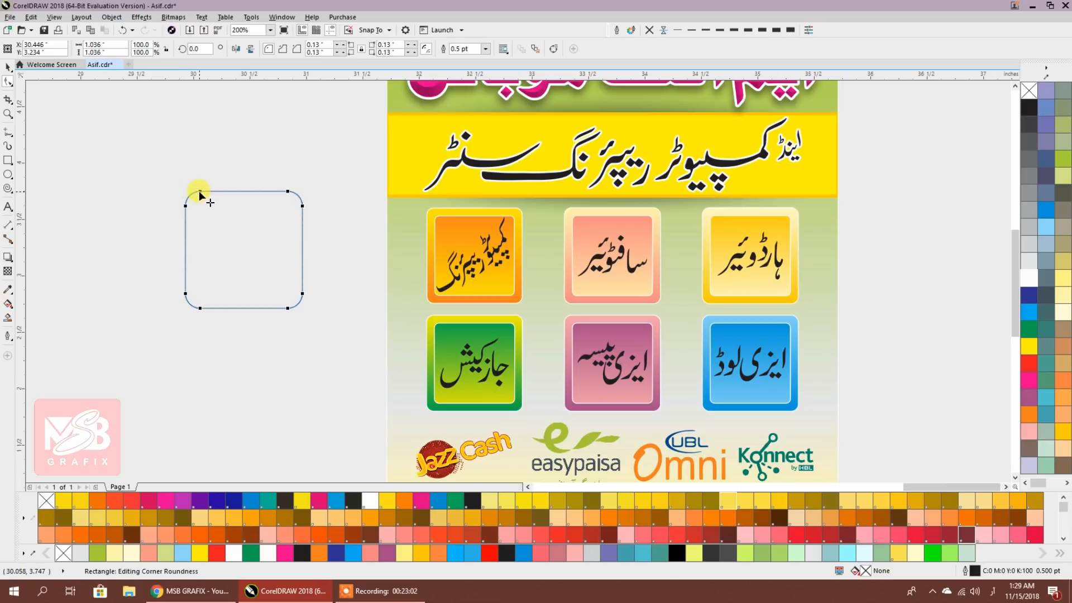
click(8, 67)
Cut away the rounded square and pan around the flyer page
scroll(305, 240, down, 1)
drag(274, 257, 806, 246)
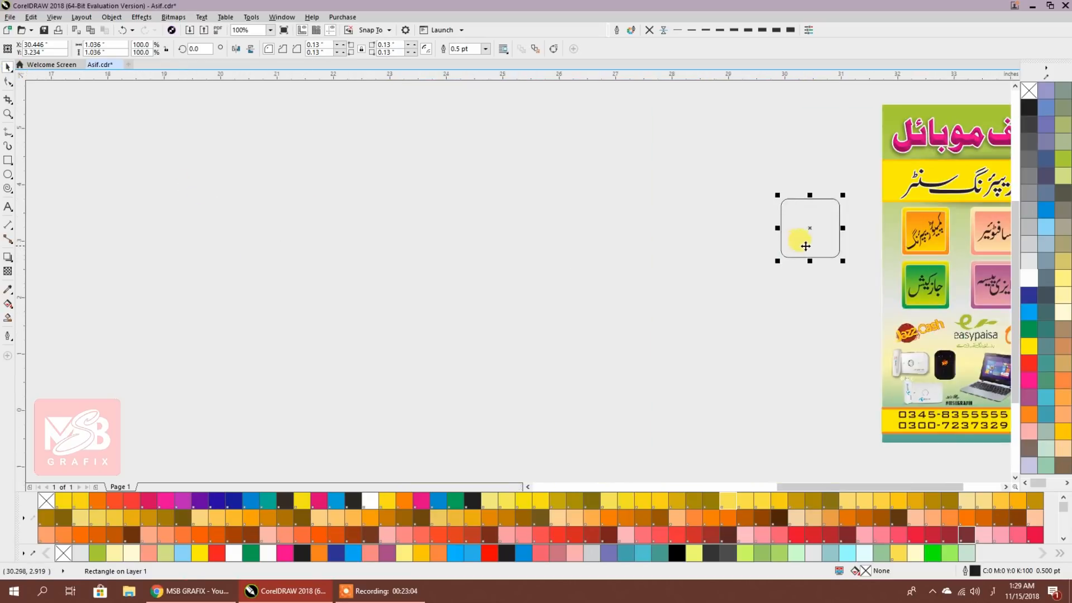
key(ctrl+x)
scroll(569, 250, down, 2)
drag(586, 300, 769, 316)
scroll(564, 303, up, 2)
drag(325, 255, 583, 272)
scroll(583, 271, up, 1)
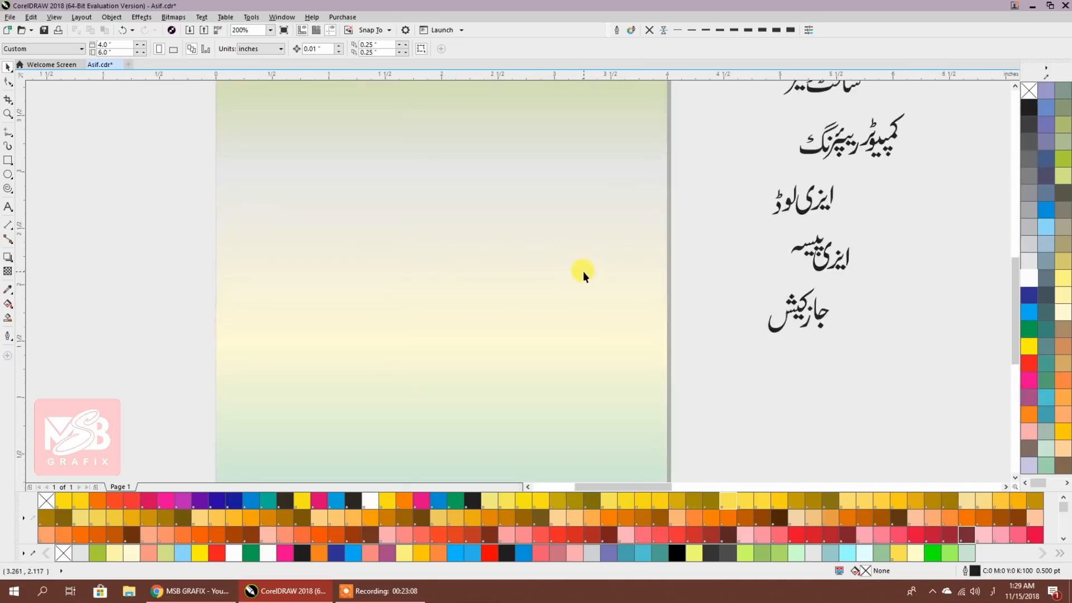
scroll(583, 271, down, 1)
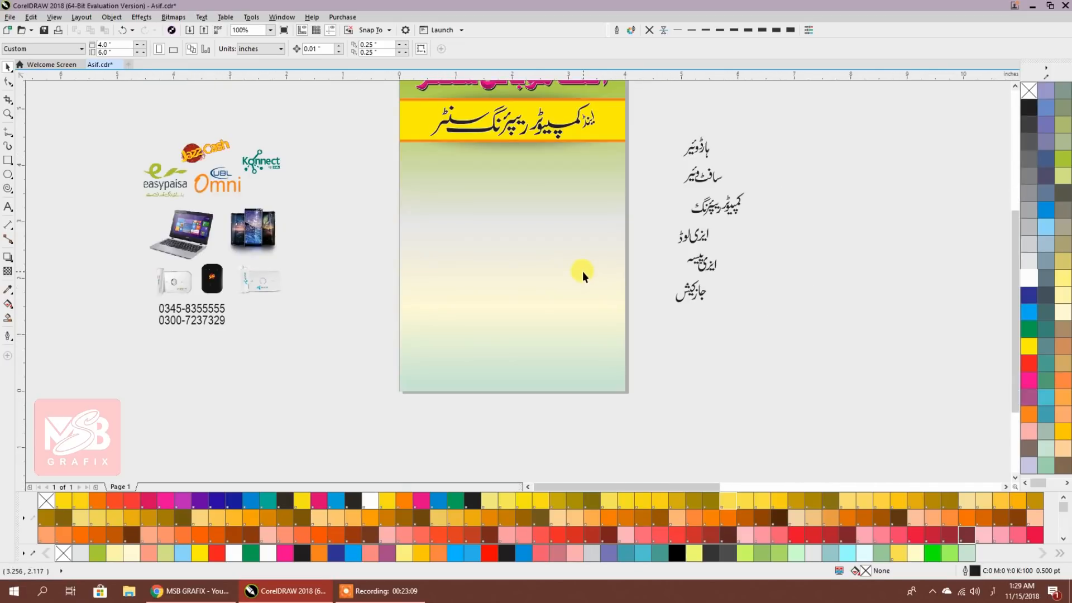
Draw a circle below the yellow band and make two copies to its right
click(8, 174)
mouse_move(407, 154)
mouse_down()
mouse_move(459, 217)
mouse_move(466, 212)
mouse_up()
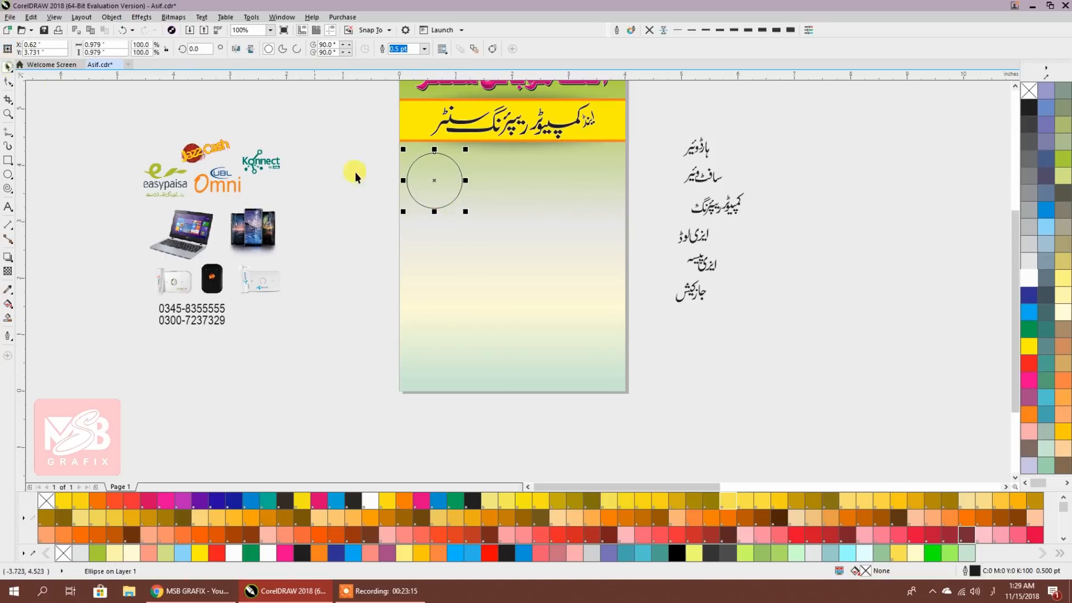
drag(427, 177, 508, 178)
key(ctrl+r)
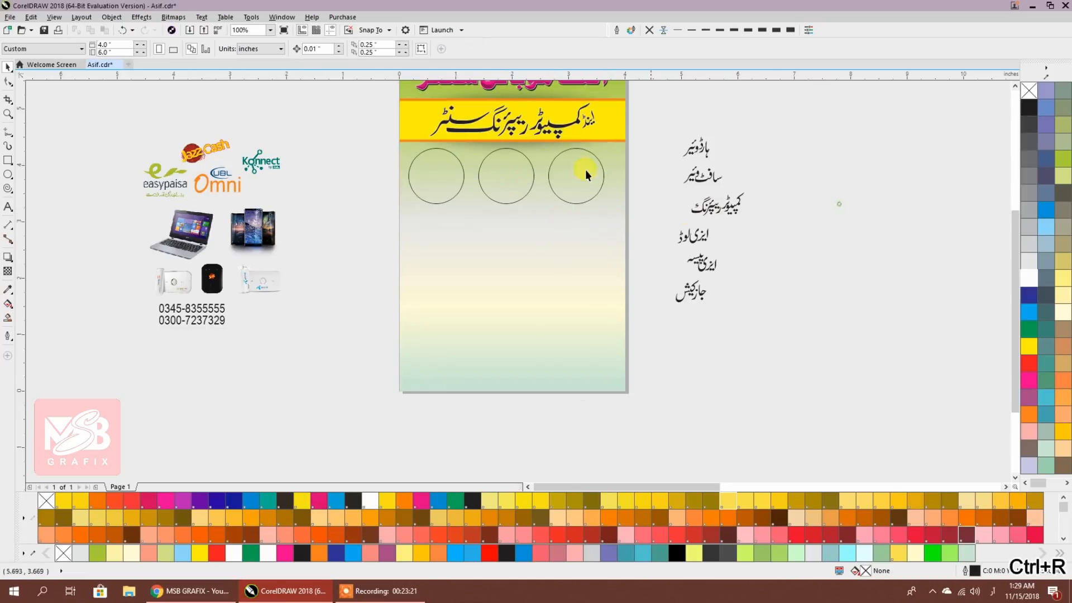
Delete the two copied circles, leaving and selecting the original
click(783, 194)
scroll(494, 152, up, 1)
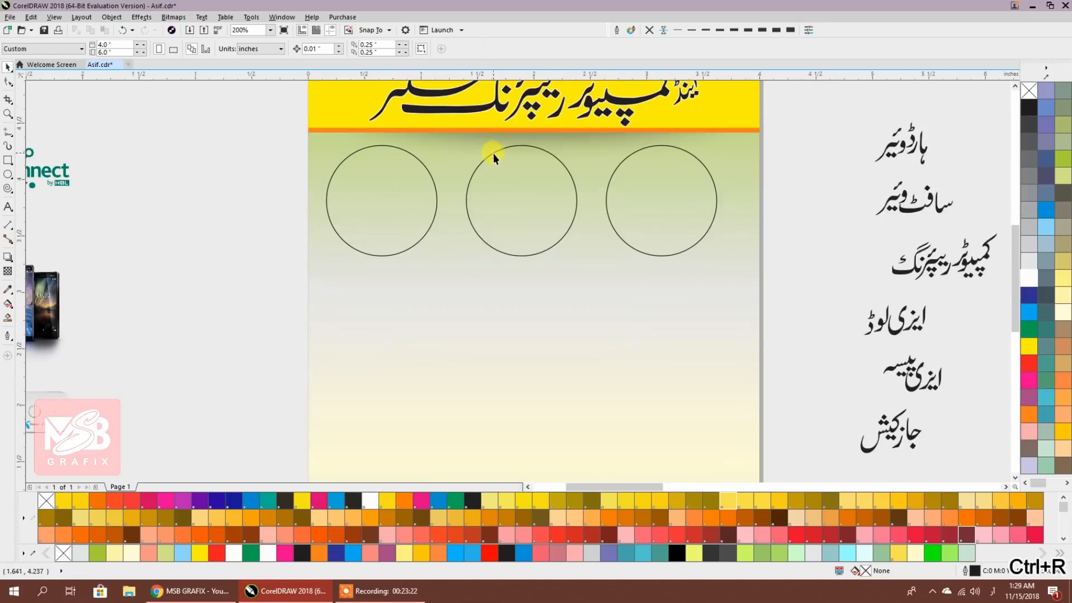
click(661, 192)
key(Delete)
click(530, 192)
key(Delete)
click(383, 197)
Create a smaller concentric copy of the circle and select both circles
drag(440, 258, 436, 254)
right_click(435, 254)
click(299, 181)
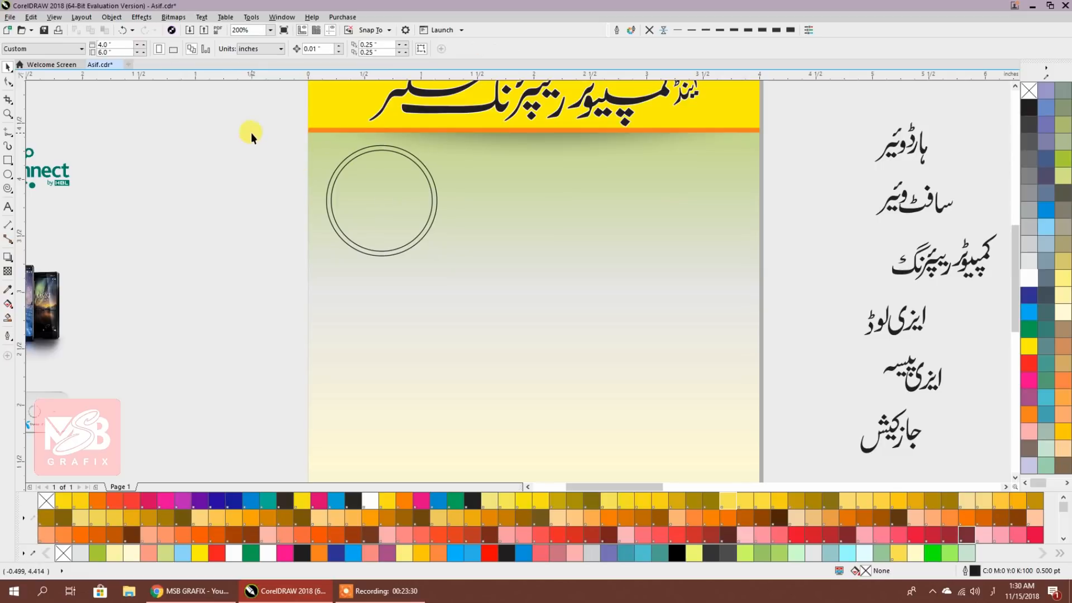
drag(476, 319, 304, 135)
Fill both circles with a vertical peach-to-dark-orange gradient
click(7, 306)
drag(386, 267, 386, 129)
click(575, 517)
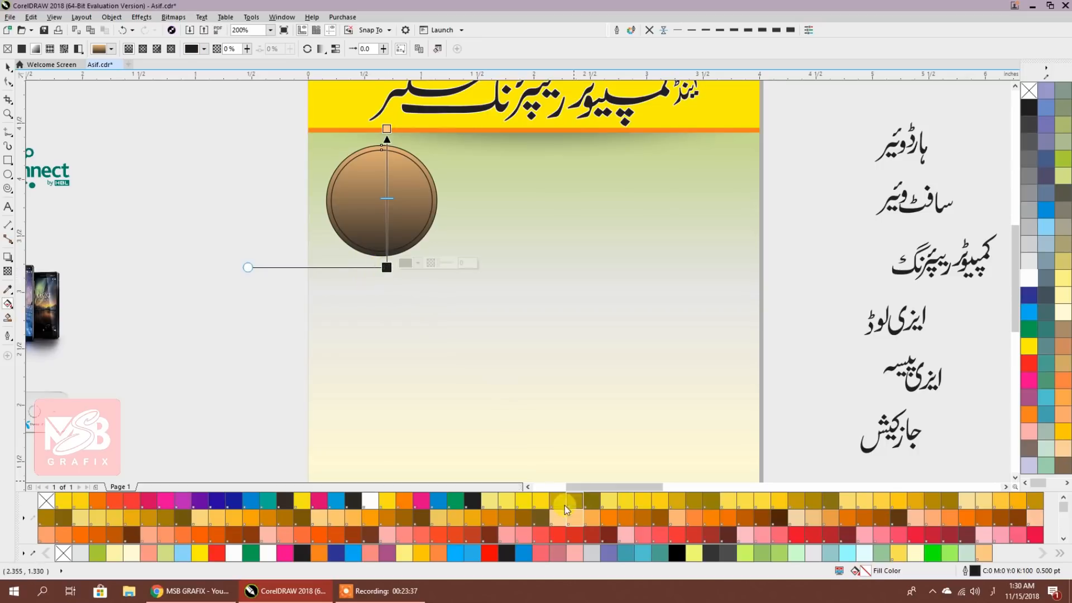
click(507, 517)
drag(362, 186, 460, 262)
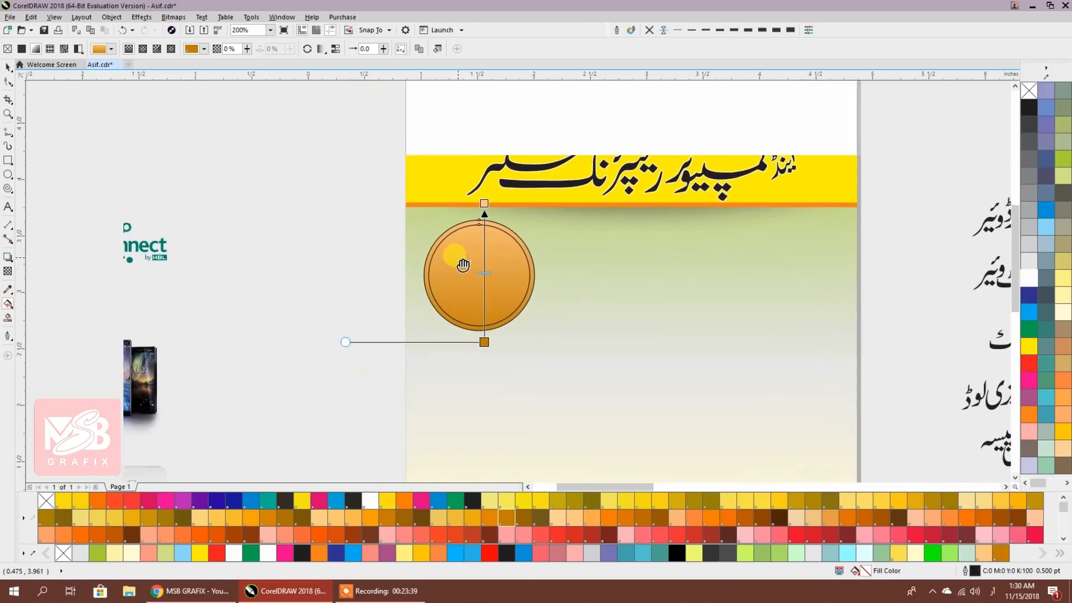
scroll(472, 284, up, 1)
drag(496, 407, 493, 407)
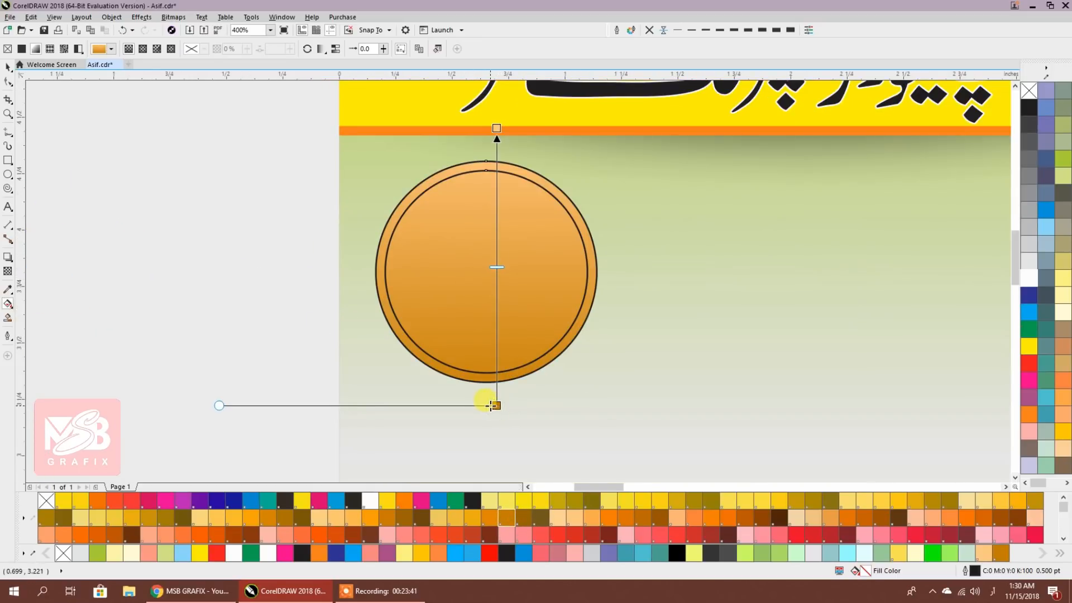
drag(496, 308, 484, 306)
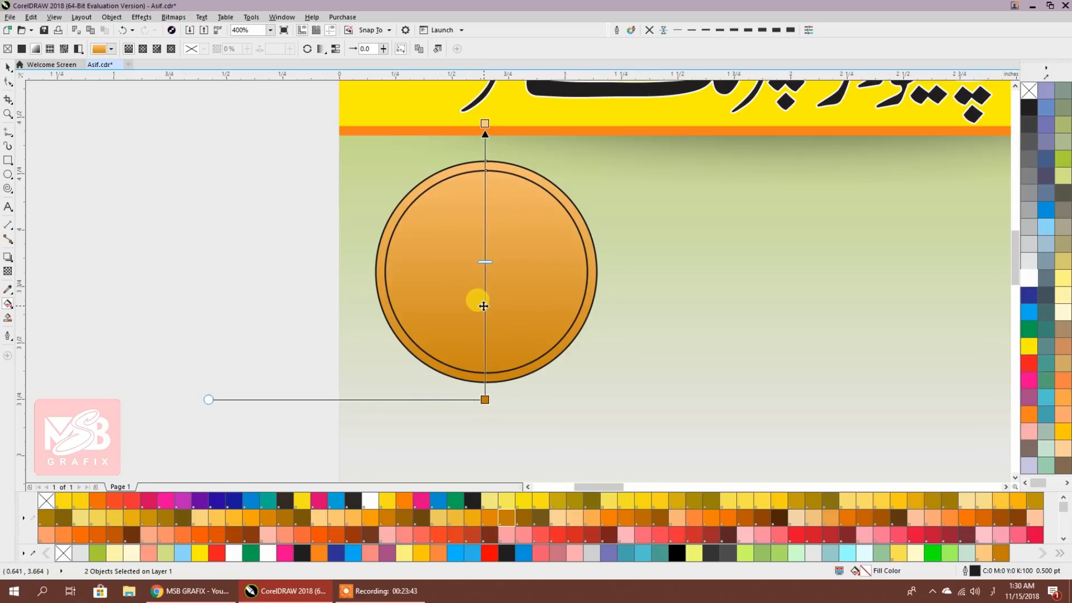
click(8, 68)
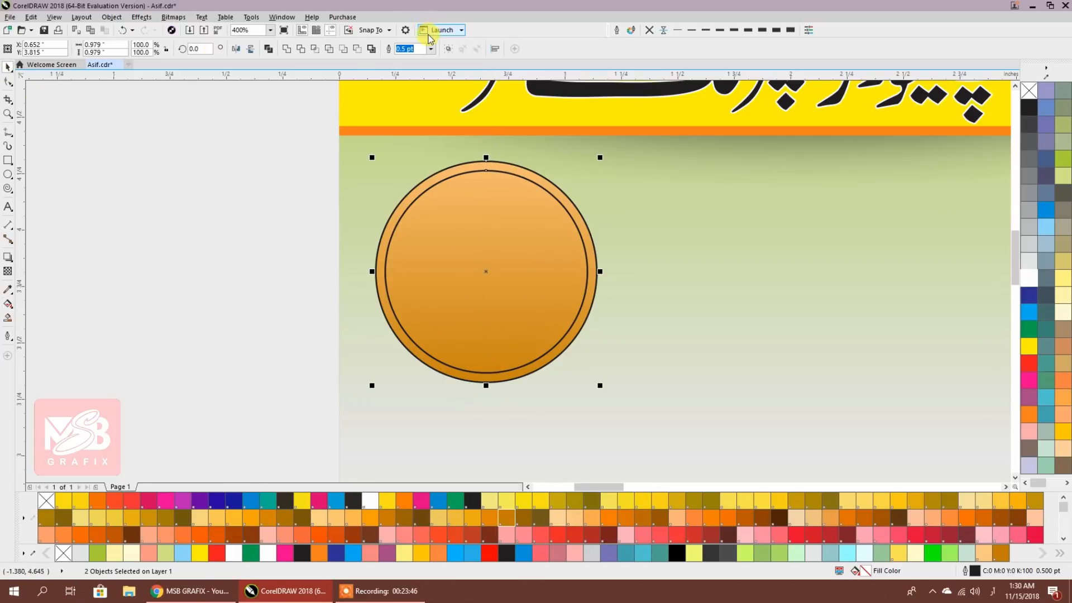
Remove both circles' outlines, mirror the inner circle vertically, and select both
click(648, 31)
click(204, 255)
click(457, 244)
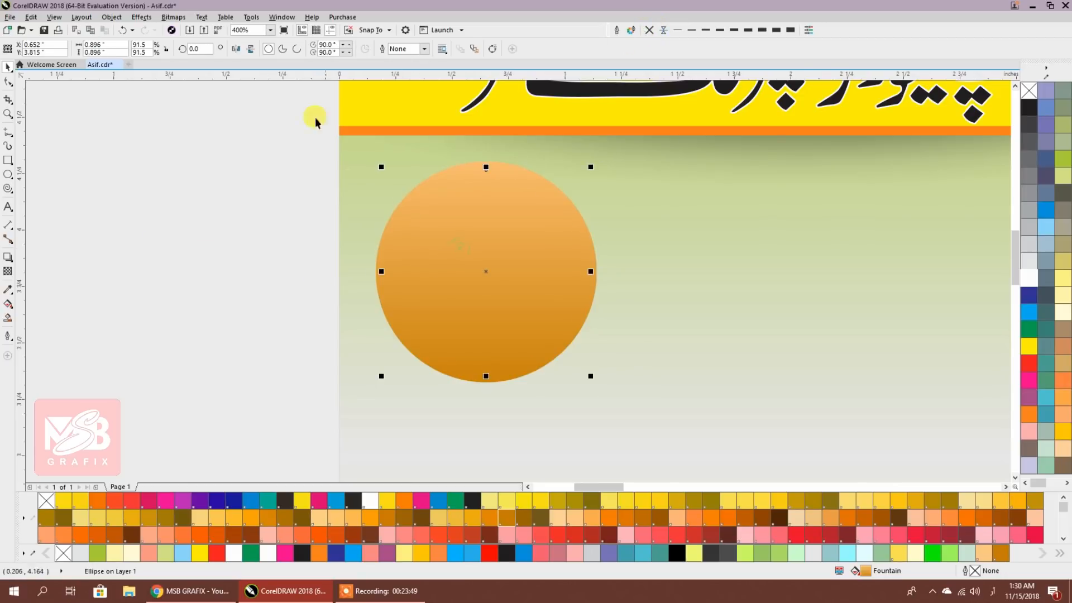
click(251, 50)
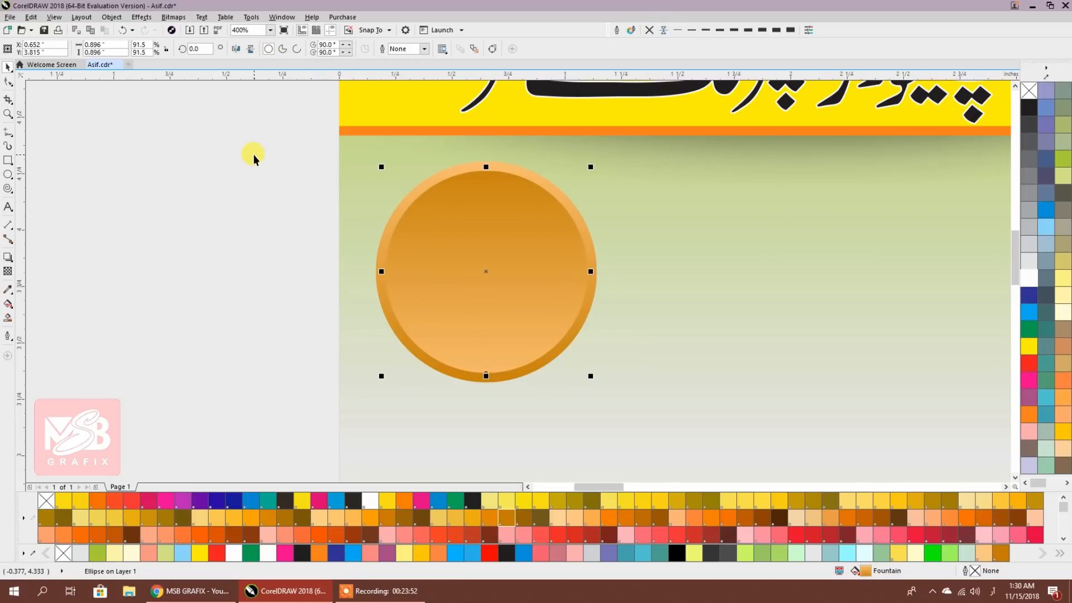
scroll(253, 154, down, 2)
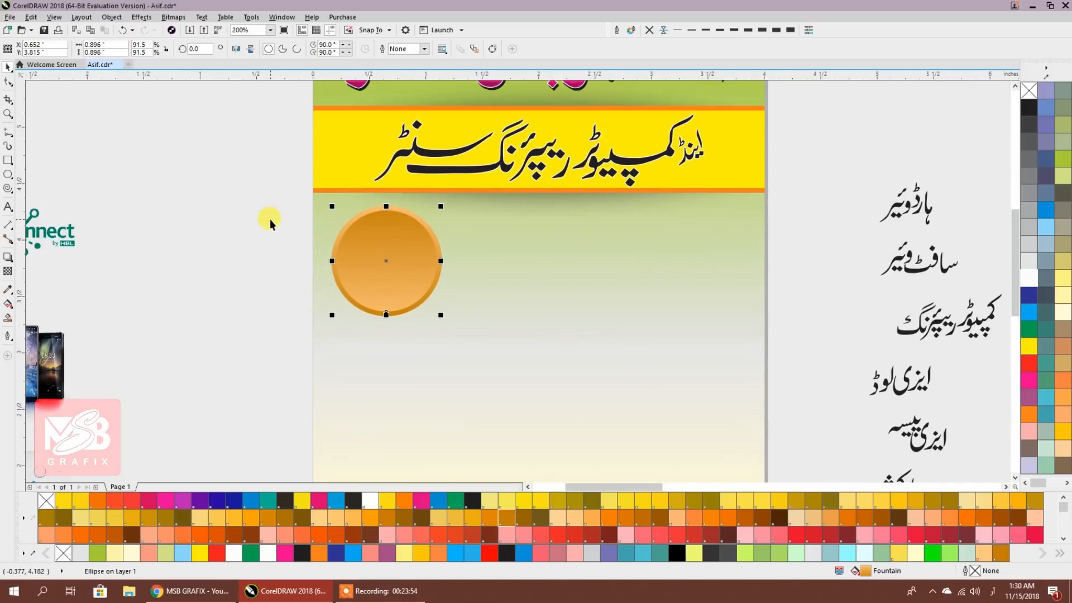
drag(240, 163, 467, 359)
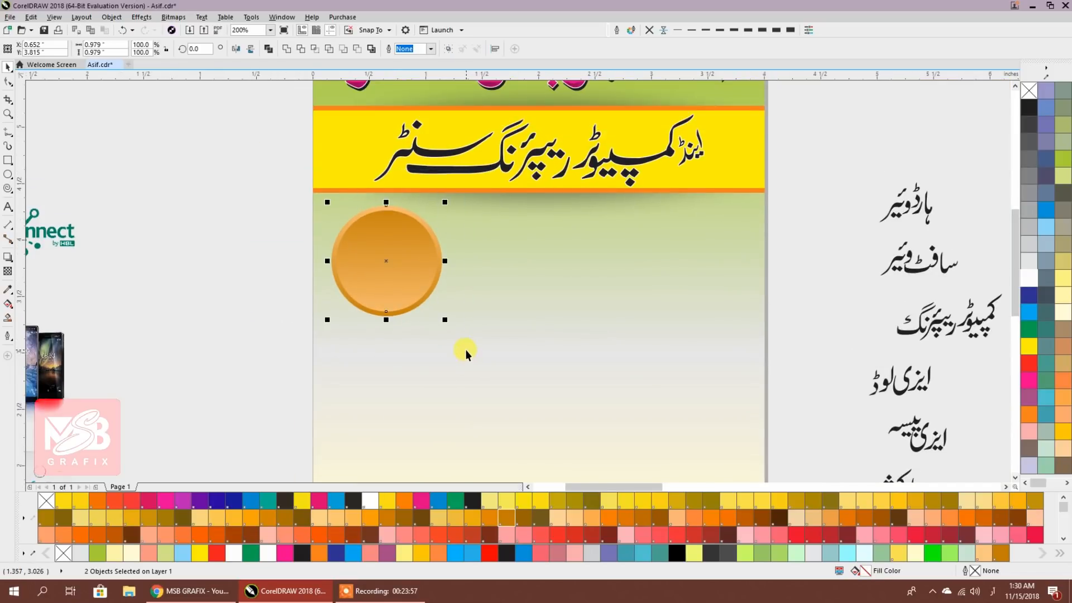
Group the two circles into one button and duplicate it into a row of three
key(ctrl+g)
drag(407, 273, 531, 264)
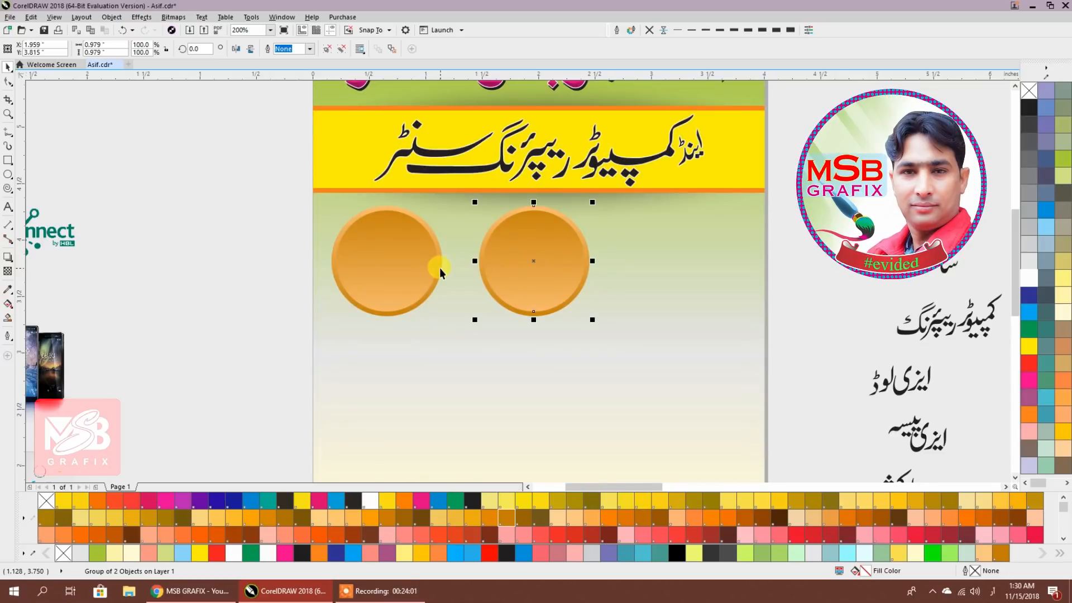
key(ctrl+r)
click(227, 189)
Copy the button row down twice to form three rows of three buttons
drag(251, 196, 246, 143)
drag(243, 134, 760, 299)
drag(707, 233, 709, 340)
scroll(726, 279, down, 2)
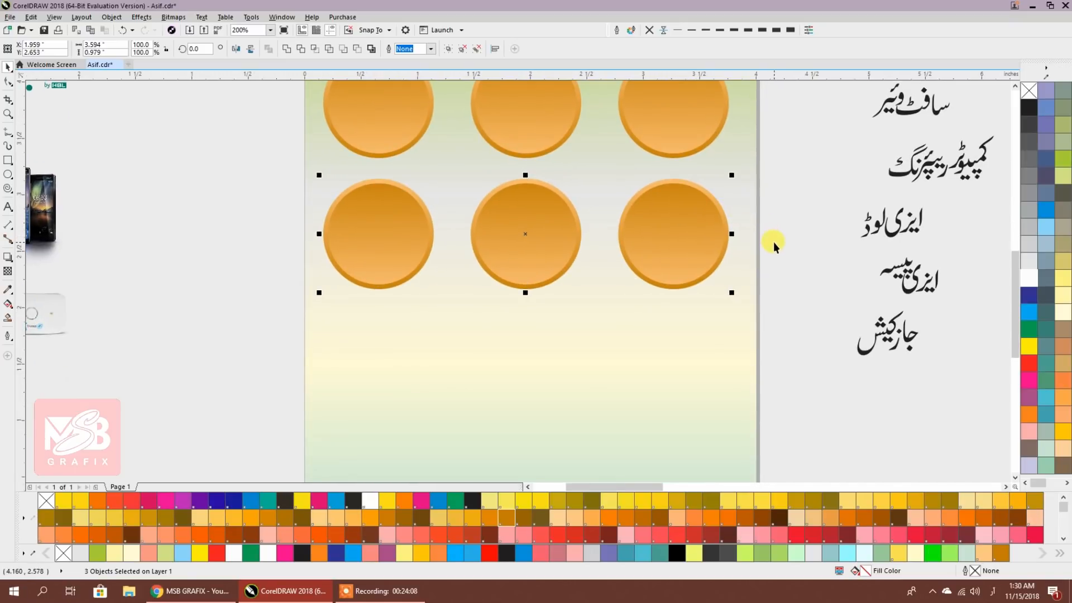
key(ctrl+r)
scroll(772, 242, down, 2)
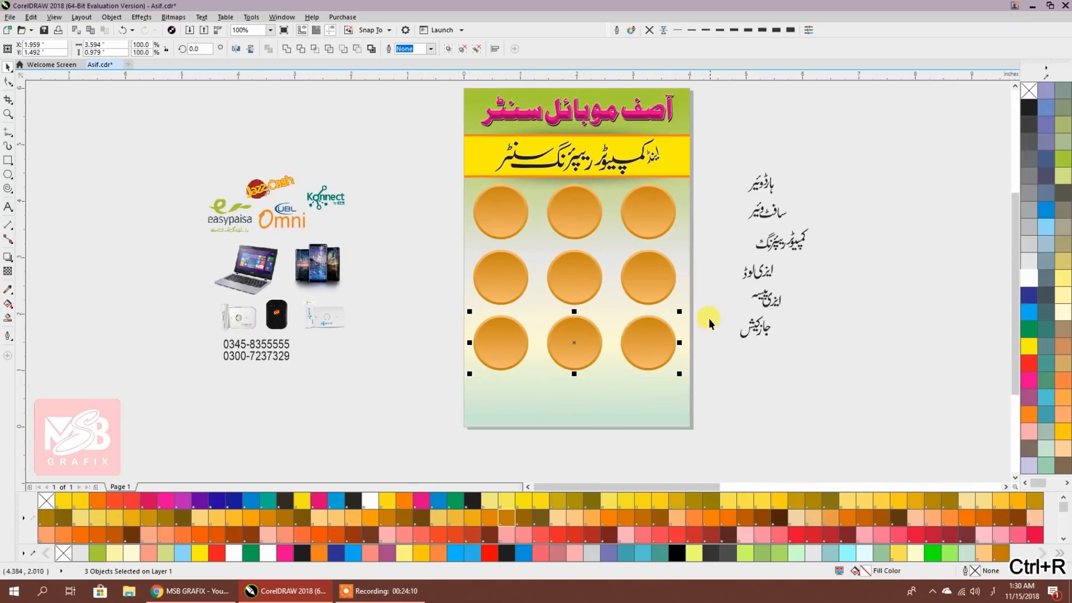
click(708, 342)
drag(711, 378, 441, 241)
key(Delete)
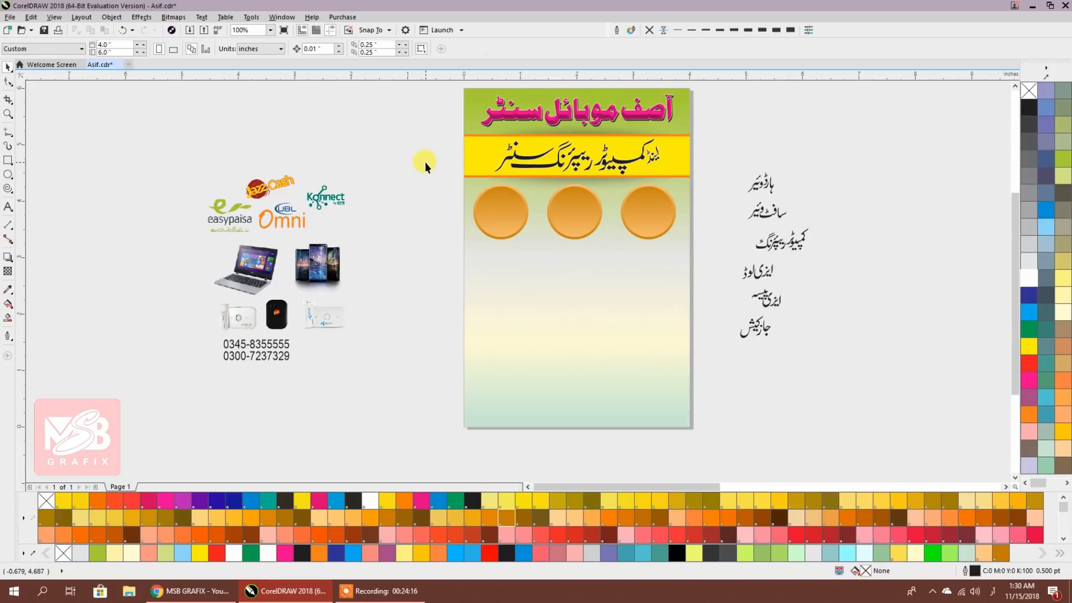
key(ctrl+z)
Shrink all nine buttons about their centres and nudge the middle and bottom rows up
drag(702, 369, 674, 367)
click(724, 373)
drag(636, 226, 689, 256)
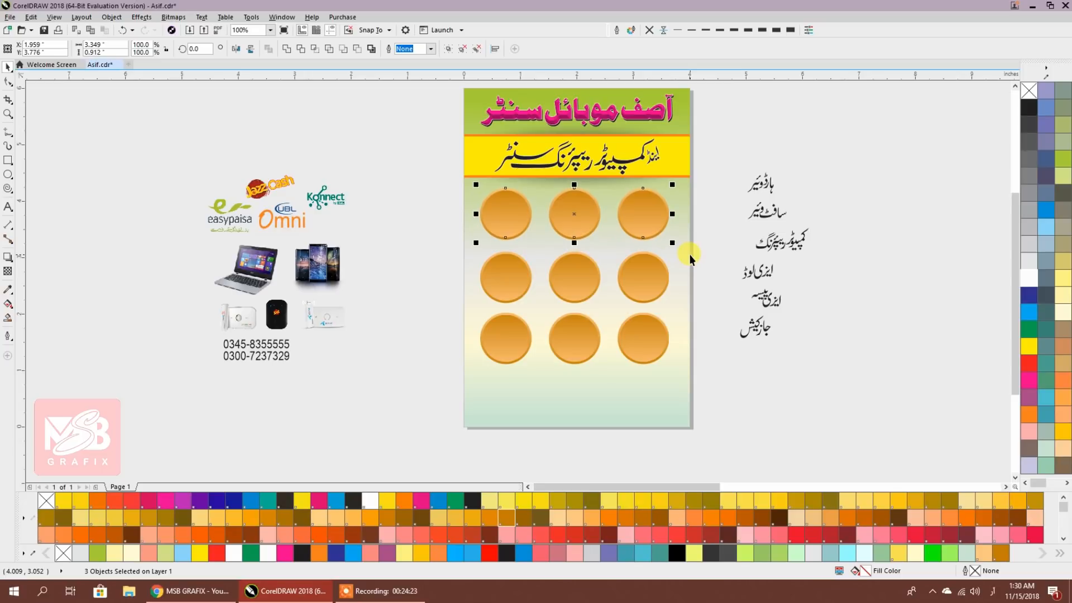
drag(428, 224, 699, 319)
key(Up)
drag(443, 301, 713, 373)
key(Up)
key(Up)
key(Up)
key(Up)
key(Up)
key(Up)
key(Up)
key(Up)
key(Up)
key(Up)
key(Up)
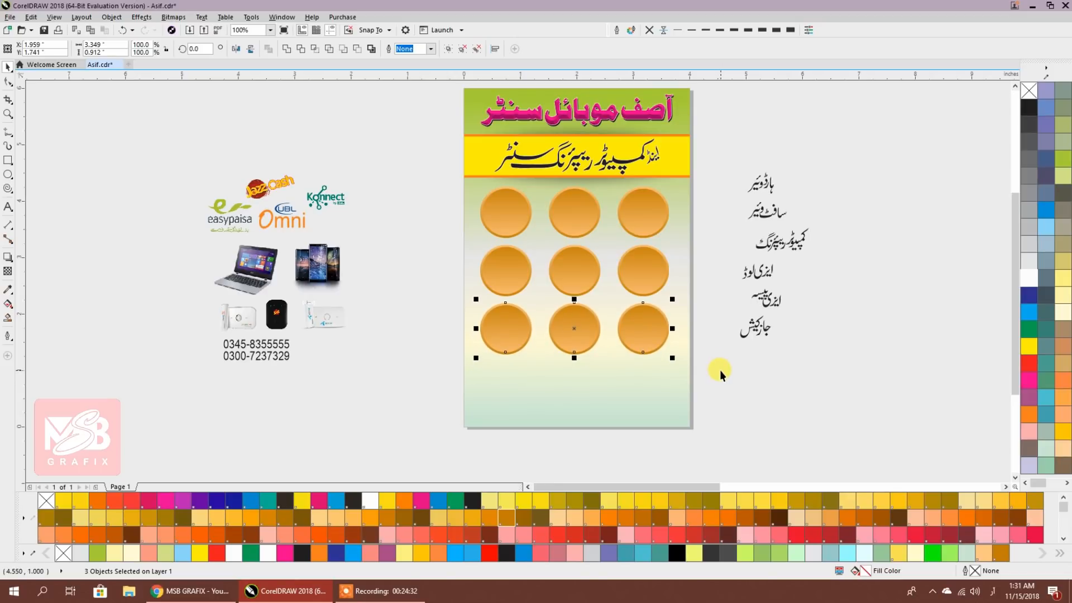
click(719, 369)
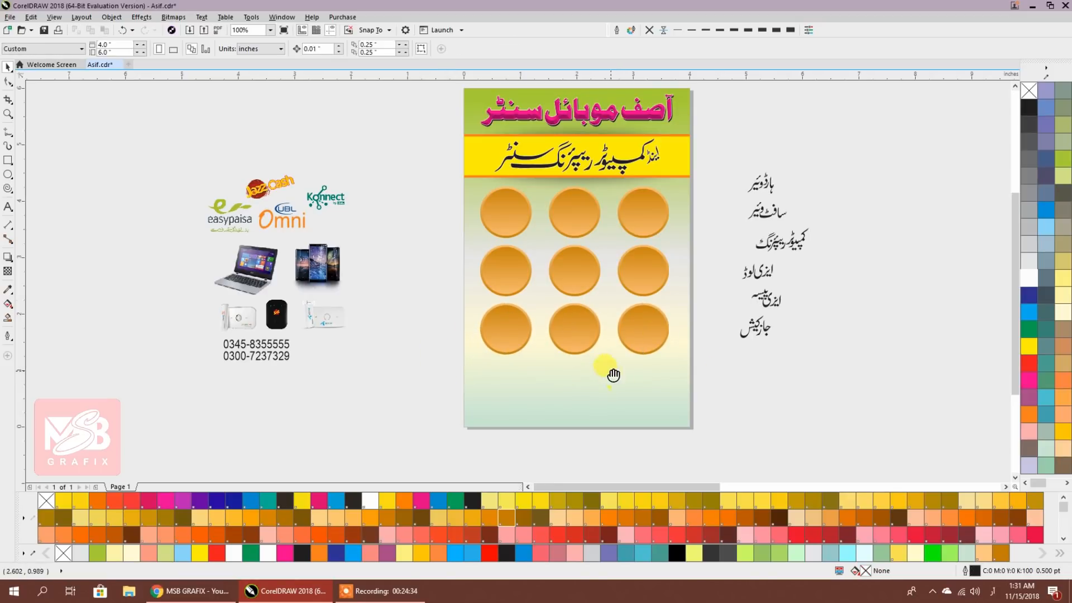
Centre the flyer in view and nudge the whole nine-button grid up slightly
scroll(610, 370, down, 4)
scroll(750, 323, up, 1)
scroll(569, 332, down, 1)
drag(200, 306, 620, 317)
scroll(625, 316, up, 2)
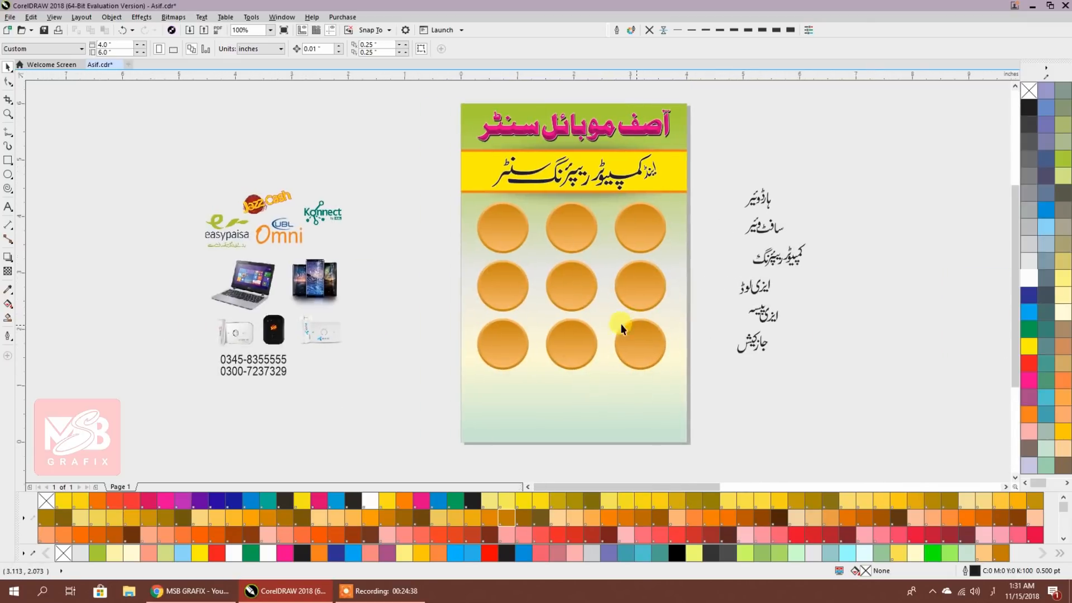
scroll(567, 283, up, 3)
drag(504, 191, 800, 268)
scroll(784, 254, down, 2)
drag(481, 184, 741, 303)
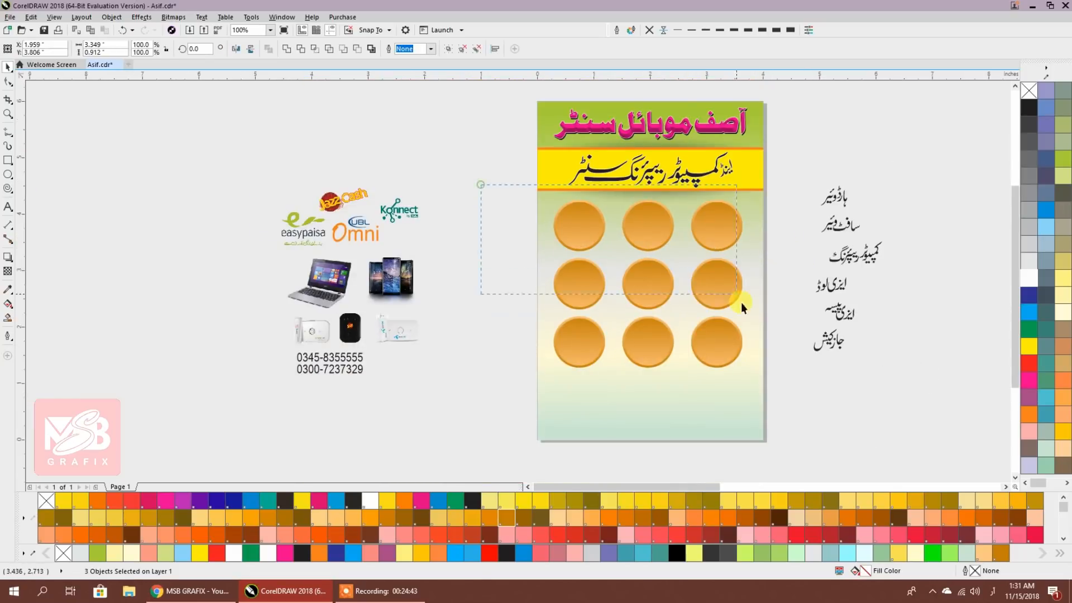
drag(784, 385, 781, 377)
key(Up)
key(Up)
key(Up)
key(Up)
key(Up)
key(Up)
key(Up)
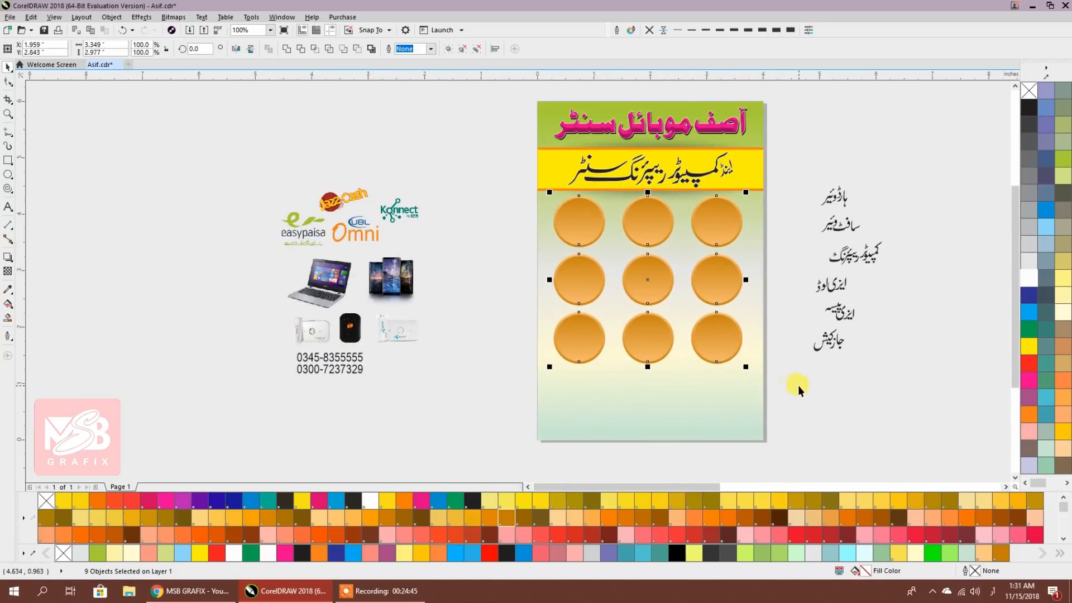
click(799, 386)
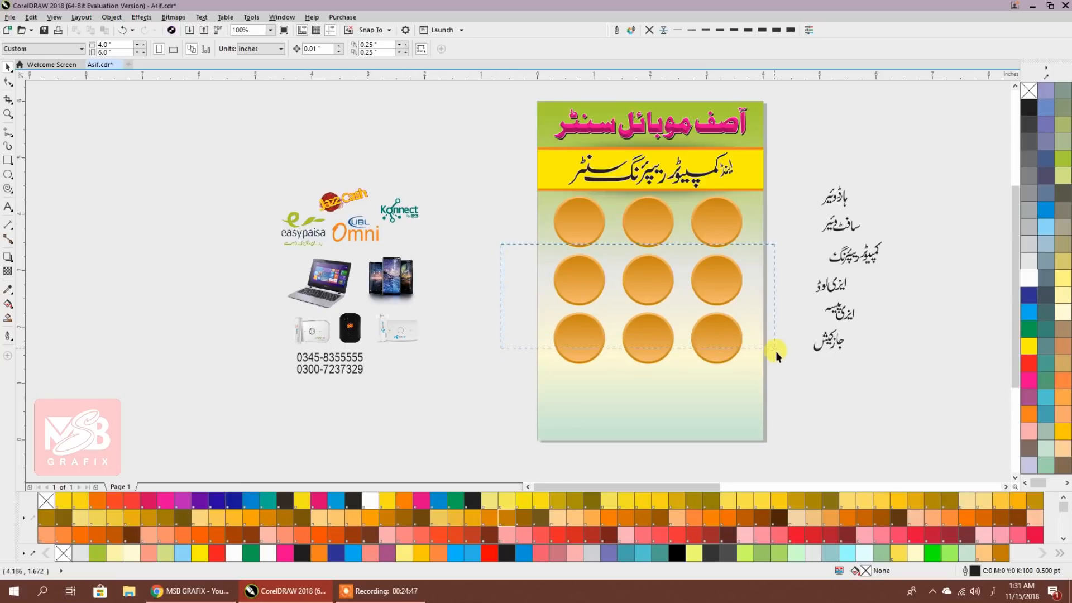
Nudge the lower two rows, then the bottom row, up to even the spacing
drag(775, 351, 789, 375)
key(Up)
key(Up)
key(Up)
key(Up)
key(Up)
drag(507, 289, 790, 394)
key(Up)
key(Up)
key(Up)
key(Up)
key(Up)
key(Up)
click(802, 394)
drag(668, 304, 595, 298)
key(space)
click(741, 194)
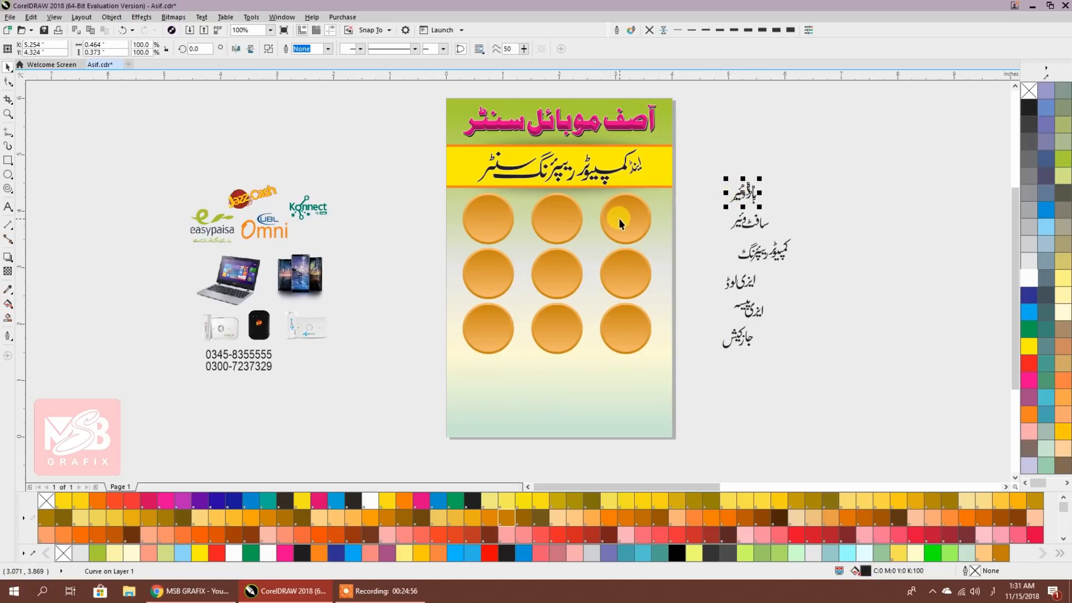
Bring the six Urdu service words to the front of the page
drag(696, 144, 771, 306)
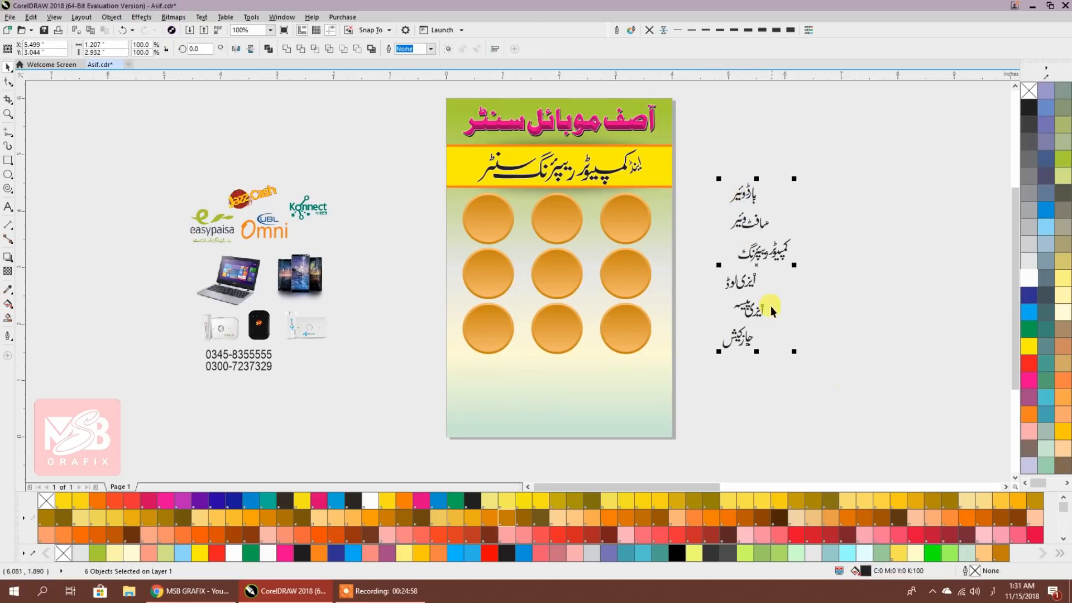
right_click(756, 258)
mouse_move(784, 415)
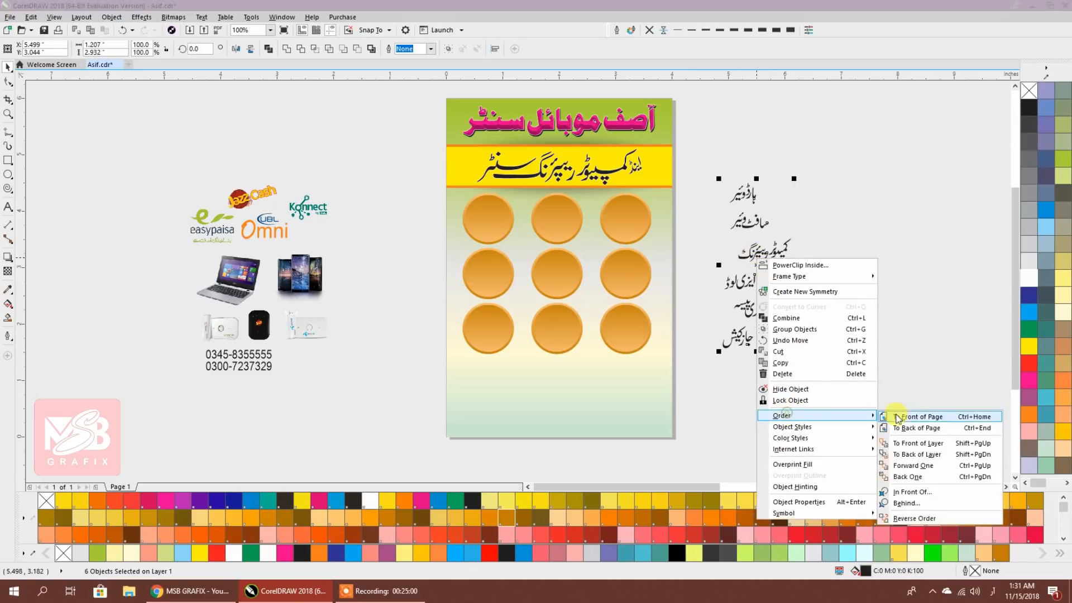
click(932, 420)
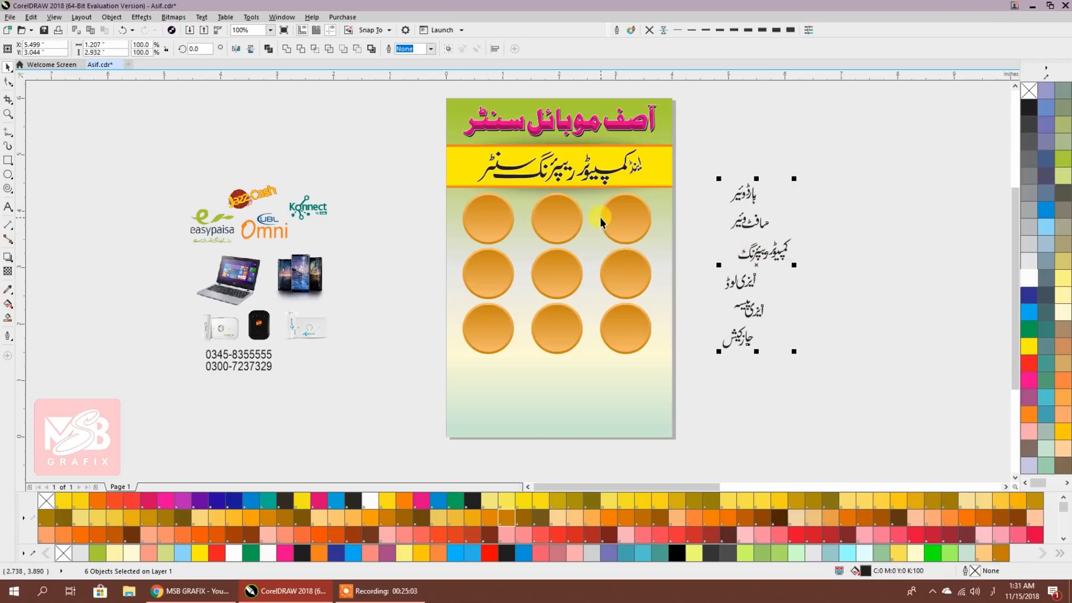
click(722, 206)
Place hardware on the top-right button and centre software and computer repairing on the top-middle and top-left buttons
drag(751, 200, 631, 222)
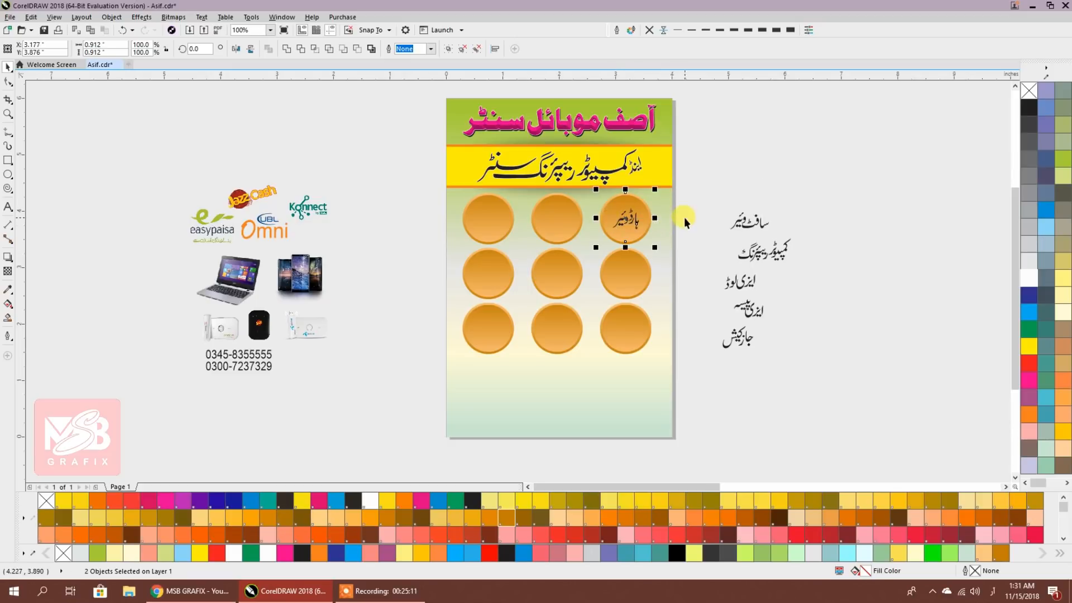
click(746, 225)
shift+click(563, 217)
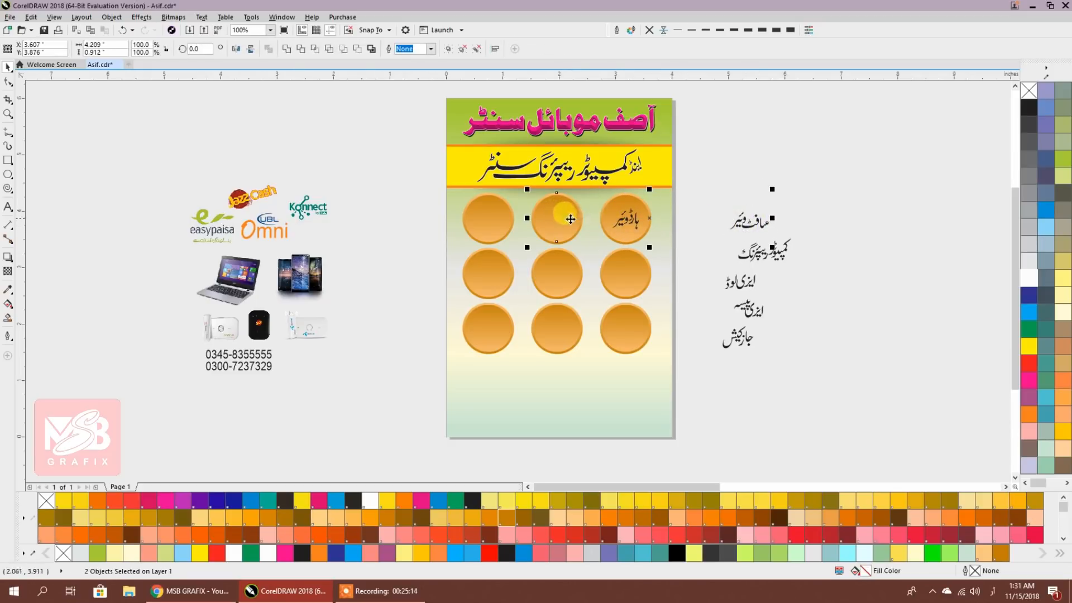
key(c)
key(e)
click(556, 248)
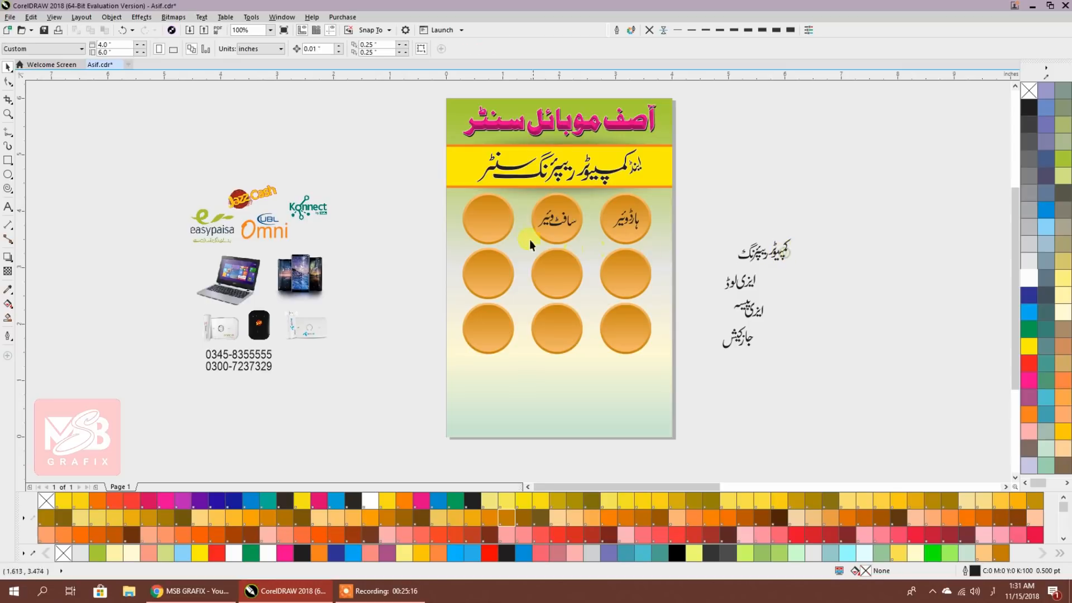
click(737, 245)
shift+click(480, 222)
key(e)
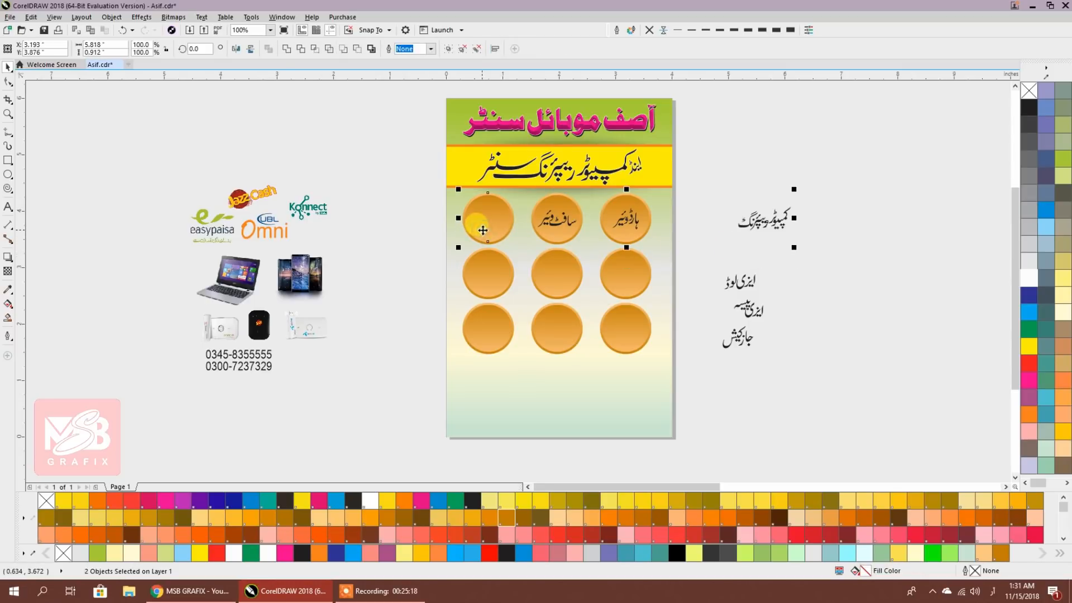
key(c)
click(758, 235)
Centre easy load on the right-middle button and easy paisa on the centre button
click(745, 287)
shift+click(618, 279)
key(c)
key(e)
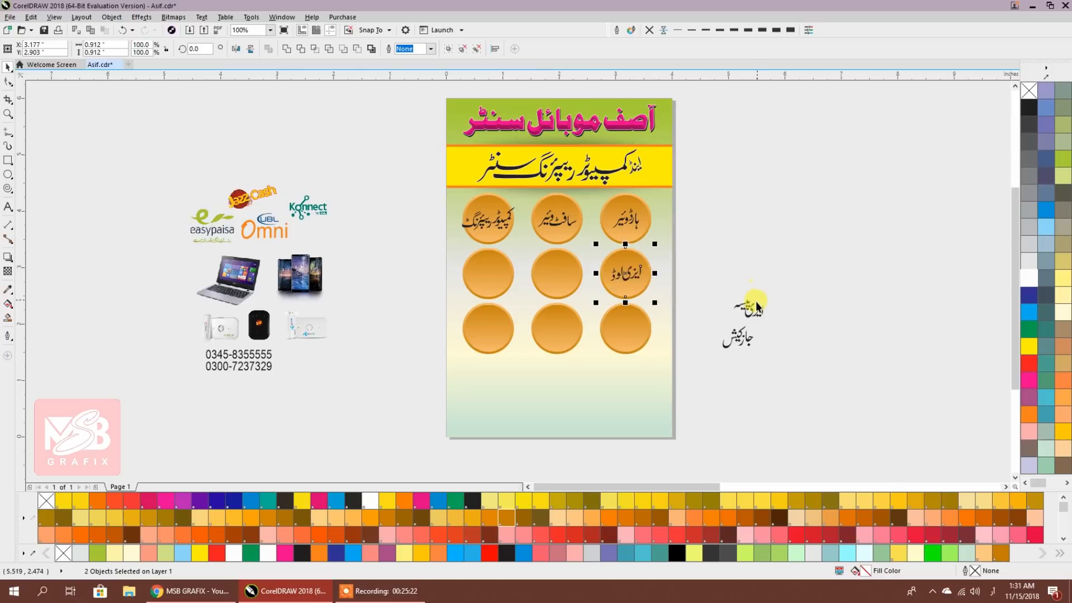
click(754, 305)
shift+click(563, 275)
key(c)
key(e)
click(775, 275)
Centre the JazzCash word on the left-middle button
click(721, 346)
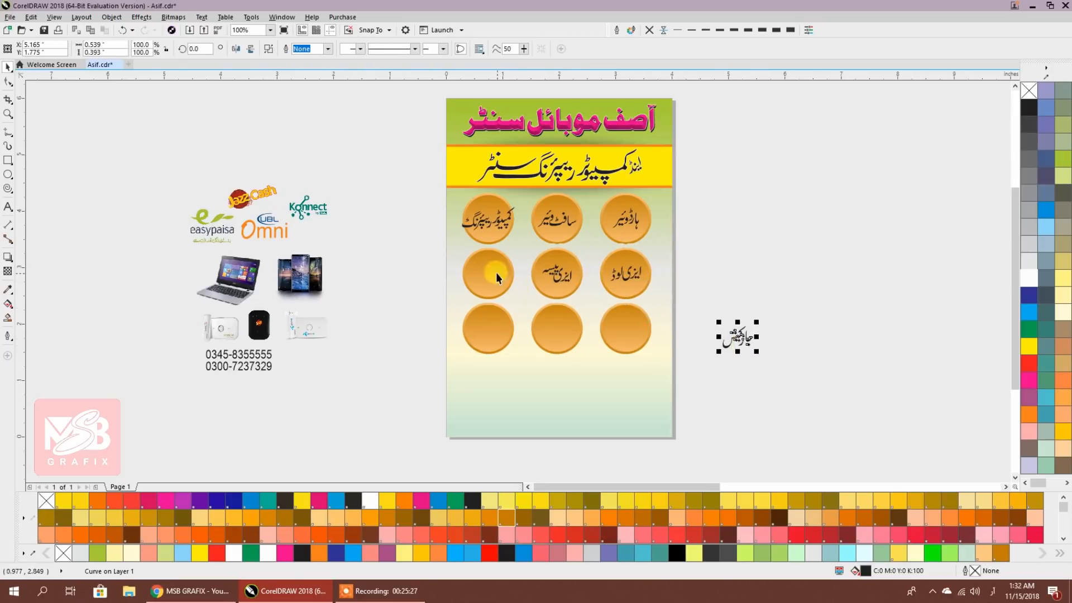
click(496, 273)
click(739, 340)
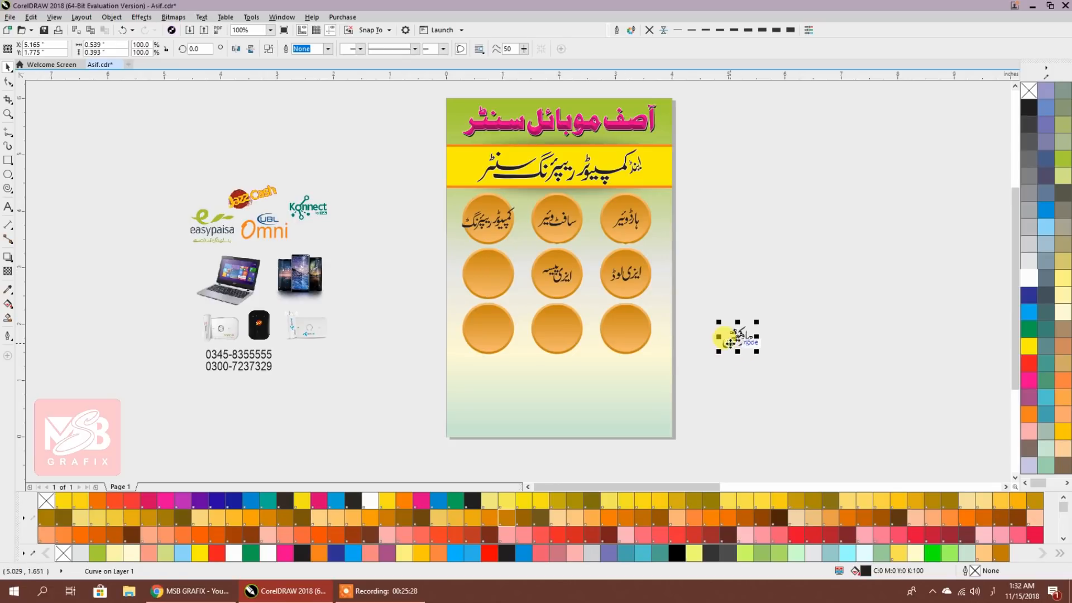
shift+click(504, 283)
key(e)
key(c)
drag(735, 394, 413, 293)
Delete the three empty bottom-row buttons
key(Delete)
scroll(582, 229, up, 3)
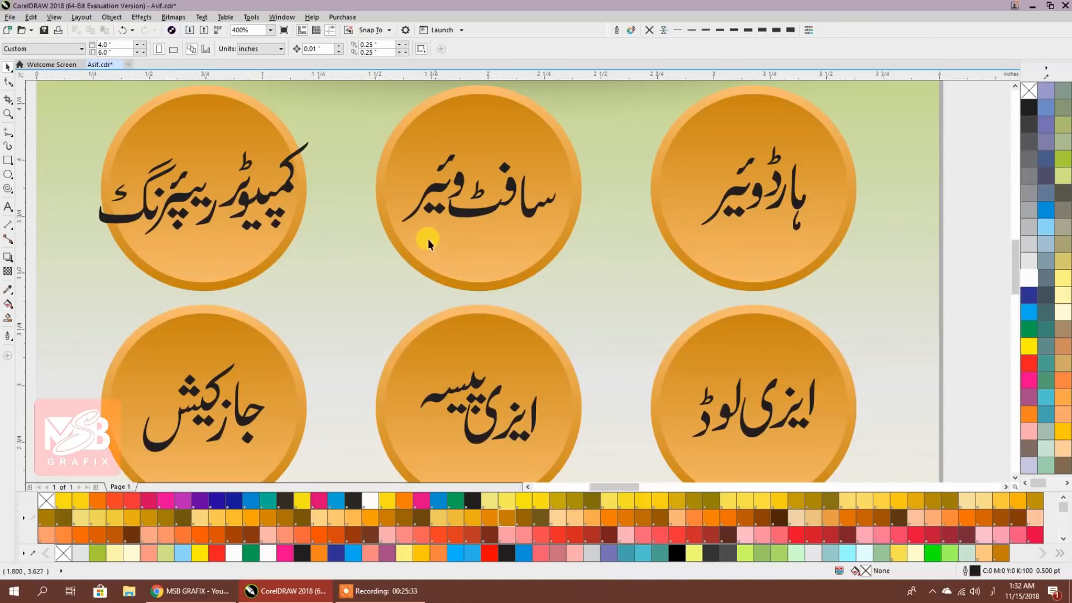
drag(243, 202, 573, 270)
Break apart the 'computer repairing' label and try moving one word's pieces onto a second line
click(556, 271)
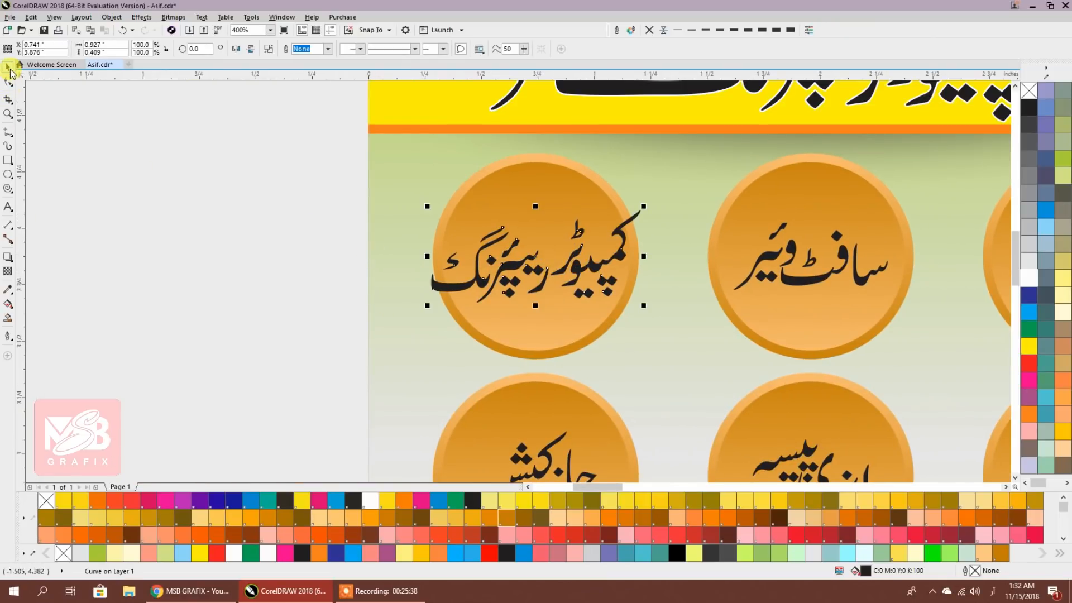
click(267, 48)
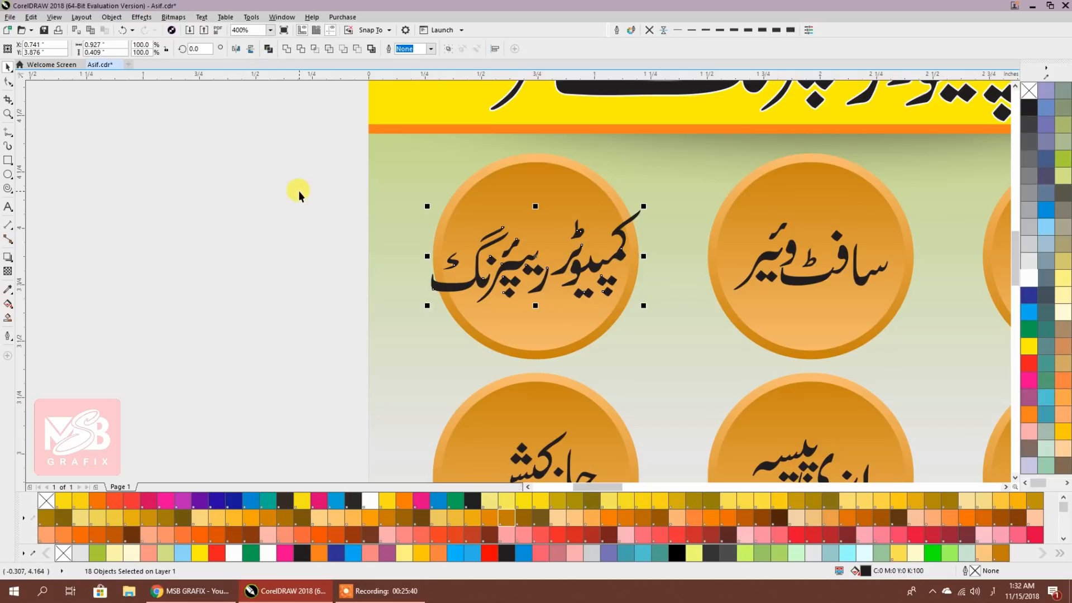
drag(276, 183, 420, 249)
drag(560, 324, 561, 324)
drag(514, 263, 554, 302)
click(241, 190)
drag(272, 161, 652, 300)
click(168, 192)
scroll(592, 274, up, 2)
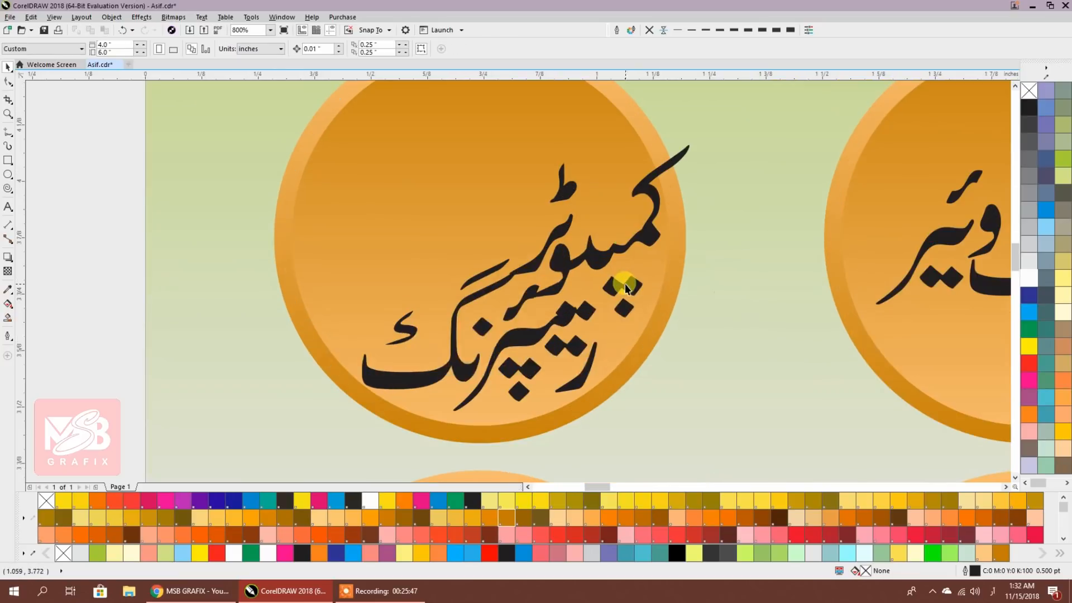
click(621, 286)
shift+click(623, 314)
shift+click(636, 233)
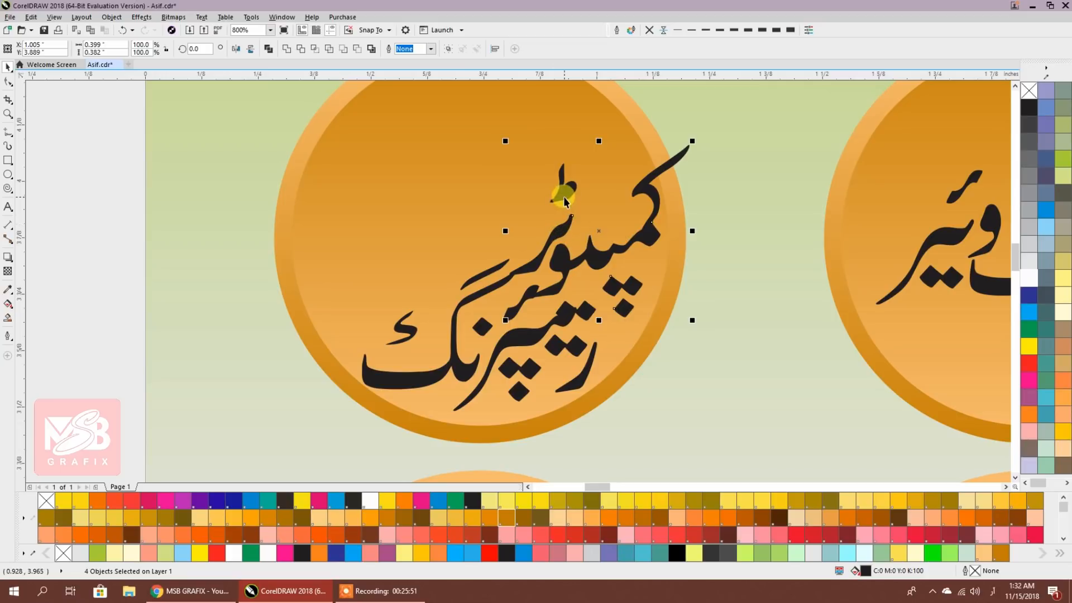
shift+click(276, 114)
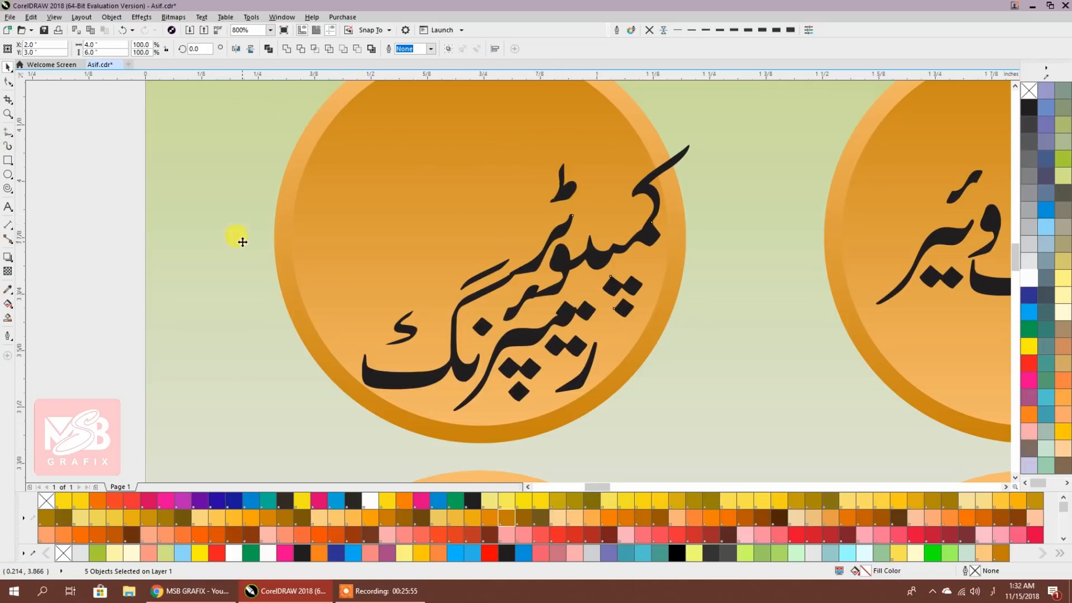
Group each word's pieces and stack computer above repairing inside the top-left circle
key(ctrl+z)
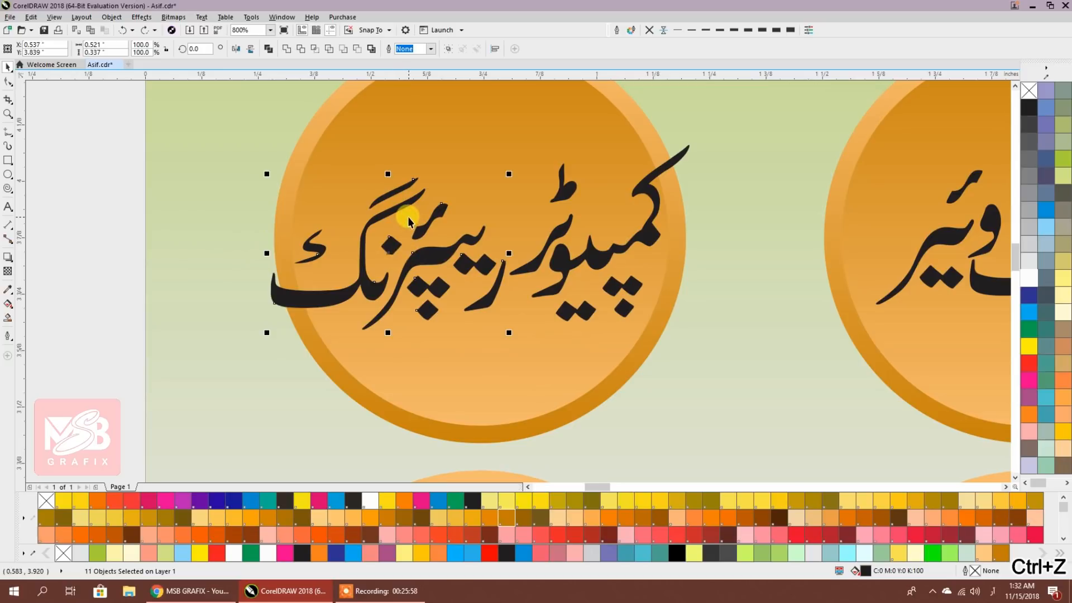
key(ctrl+g)
drag(435, 258, 472, 412)
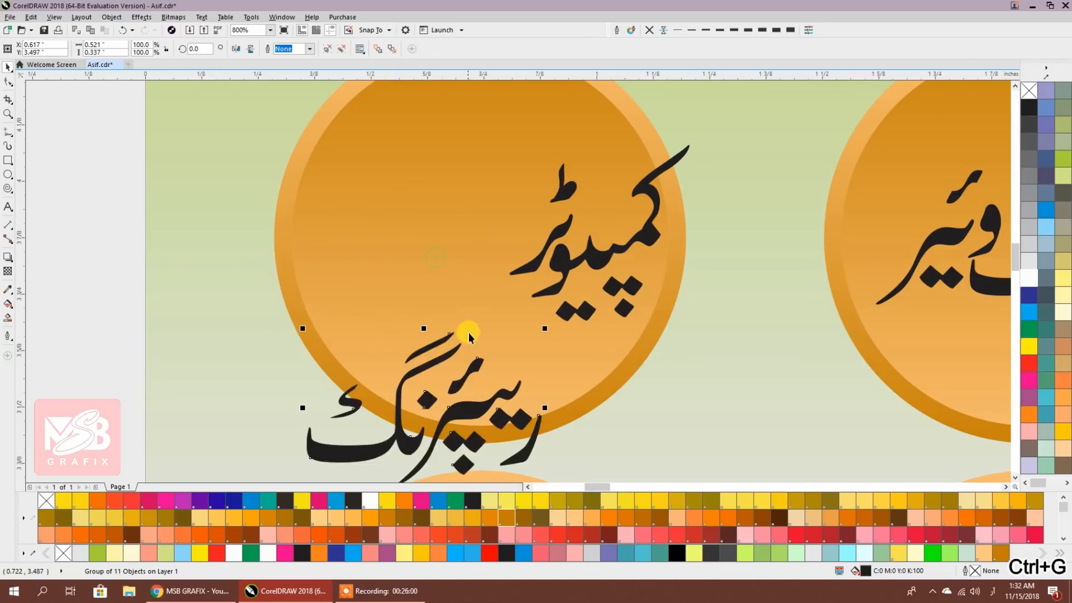
key(Tab)
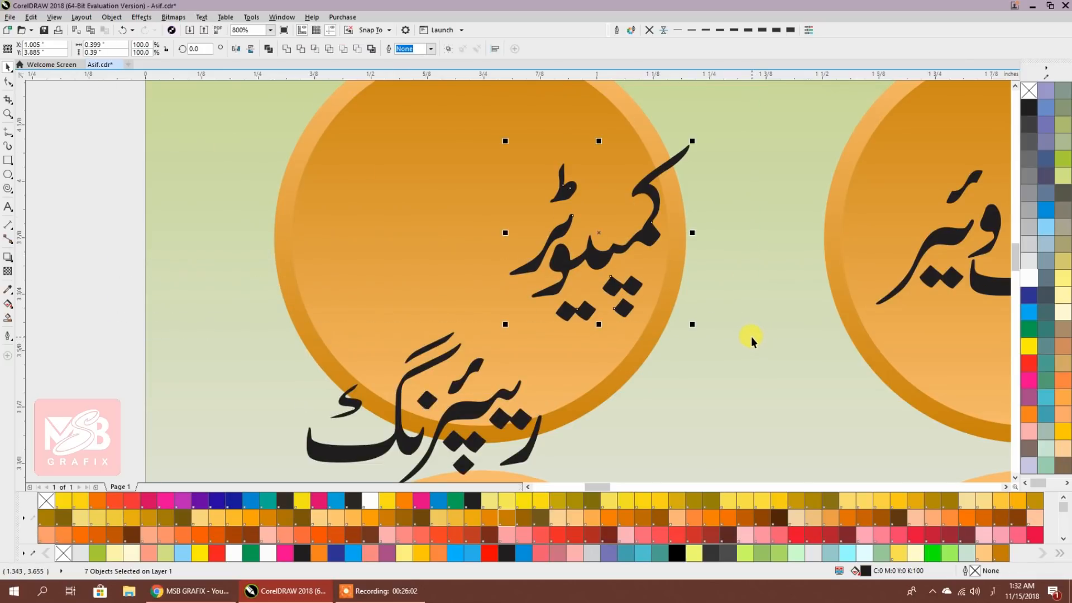
key(ctrl+g)
drag(552, 261, 415, 191)
drag(470, 410, 526, 337)
scroll(488, 236, up, 2)
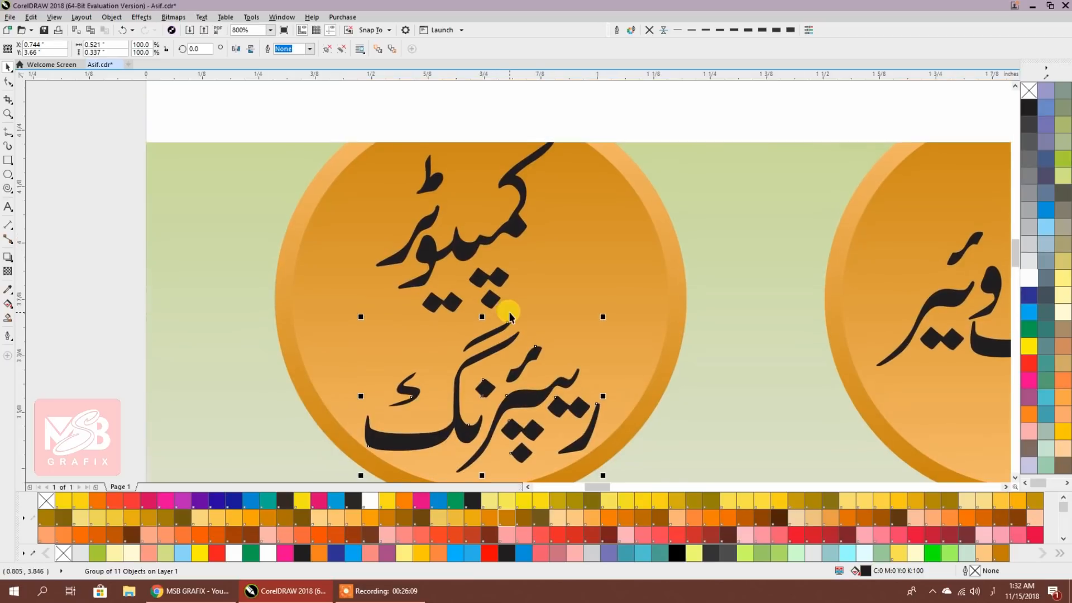
drag(518, 212, 521, 230)
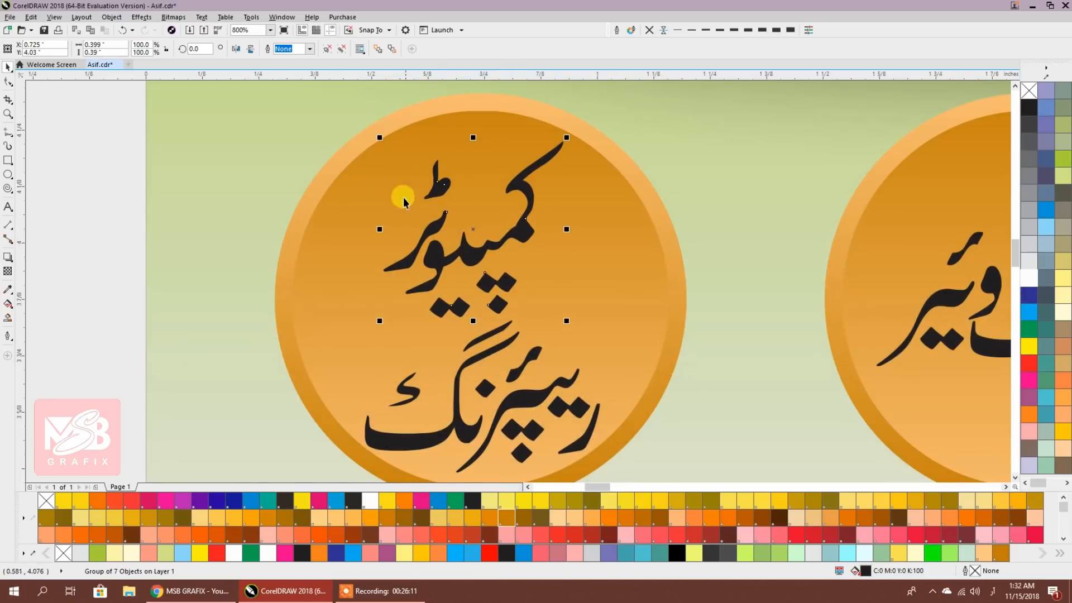
Enlarge the upper word, combine each word into a single curve, and fine-tune their positions
drag(379, 140, 352, 120)
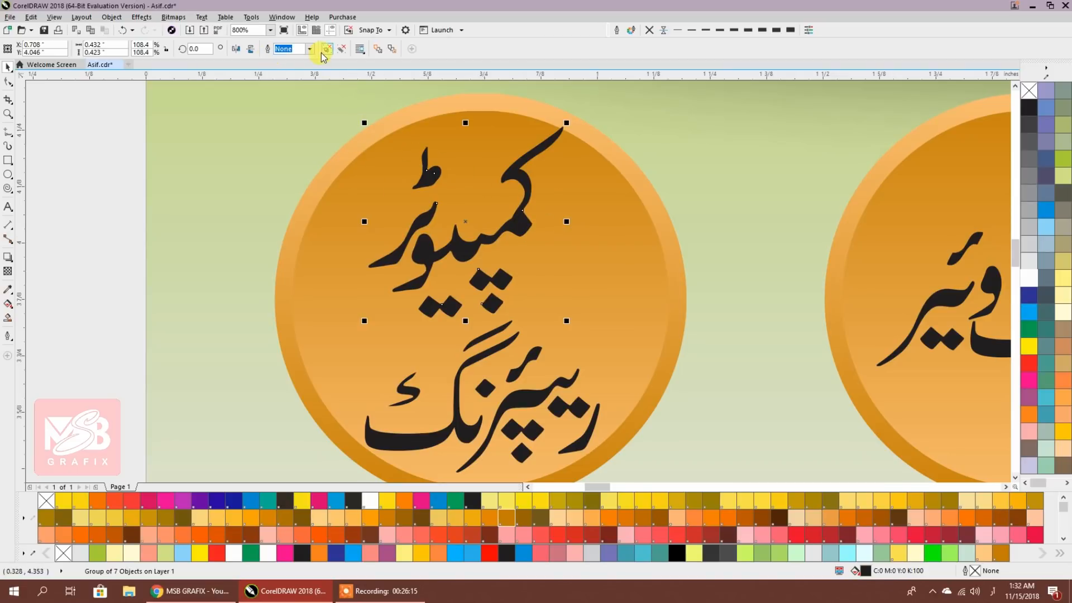
key(ctrl+l)
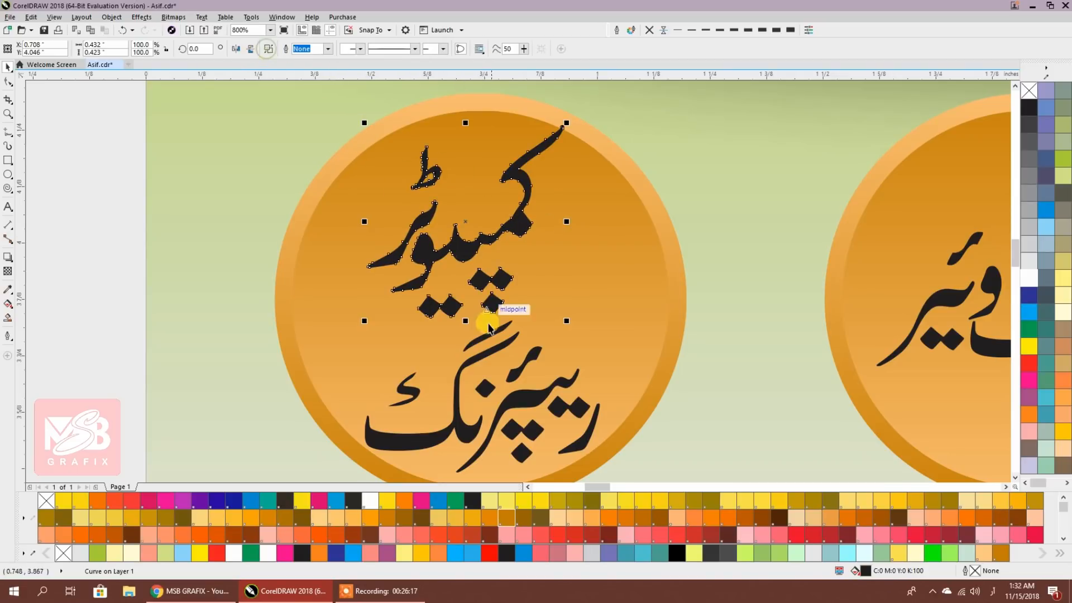
scroll(493, 247, down, 3)
click(494, 247)
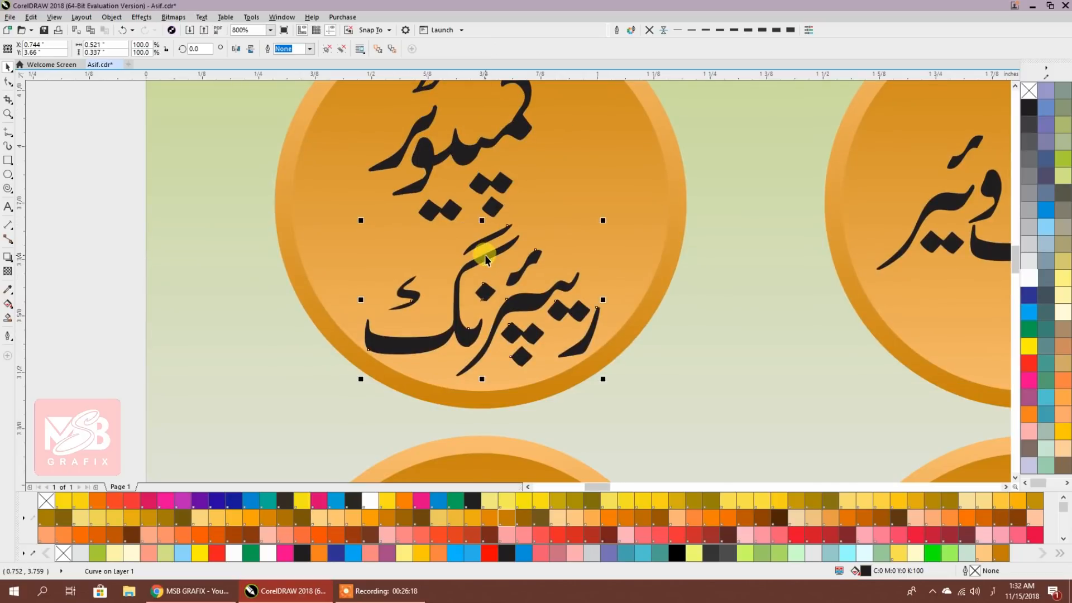
click(326, 50)
click(268, 49)
scroll(492, 235, up, 1)
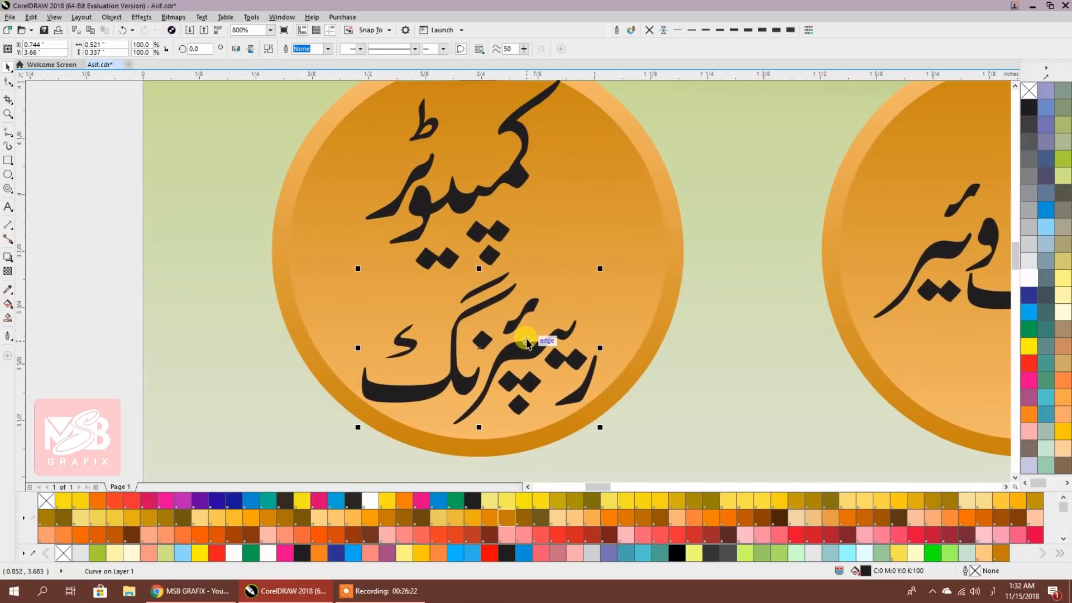
click(92, 228)
drag(558, 336, 568, 324)
drag(458, 200, 426, 203)
scroll(511, 341, up, 2)
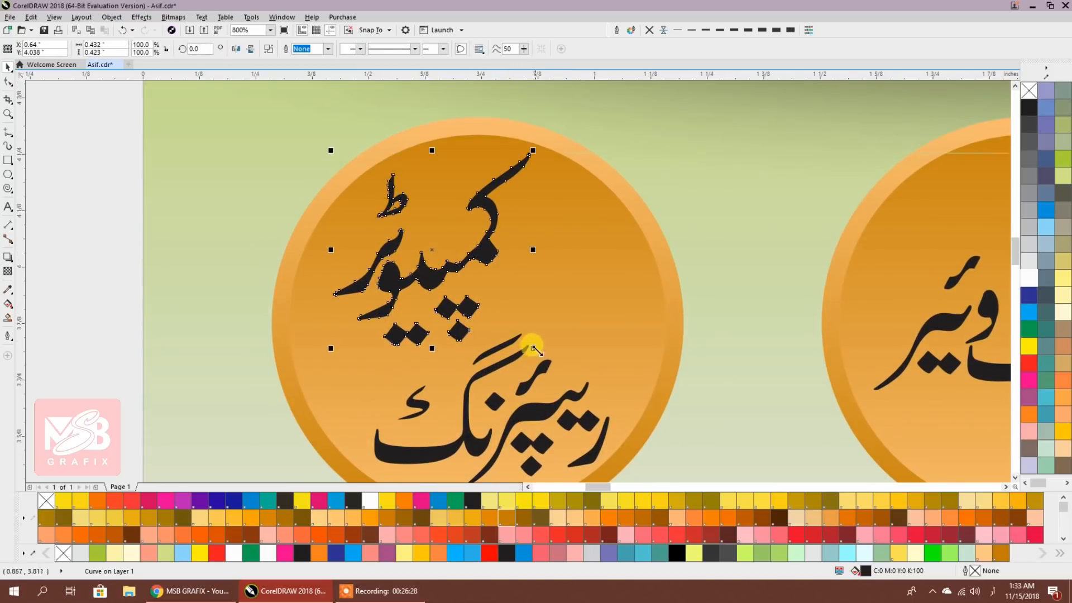
drag(533, 349, 539, 354)
scroll(418, 309, down, 2)
Scale up the hardware, software and easy load labels to fill their circles
scroll(363, 321, right, 1)
click(310, 327)
scroll(311, 327, down, 2)
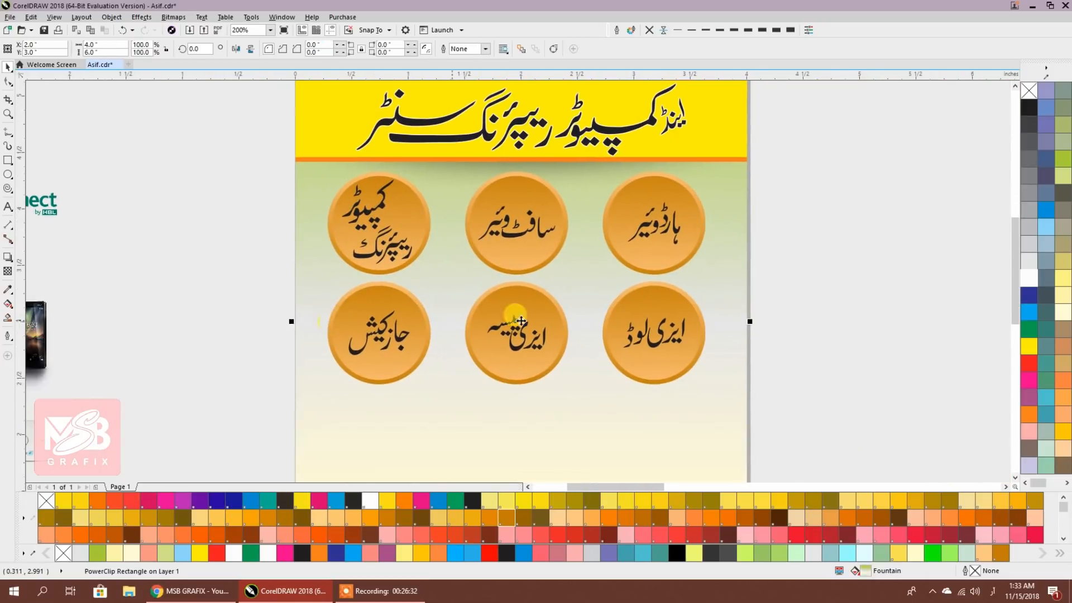
click(675, 231)
drag(686, 245, 694, 255)
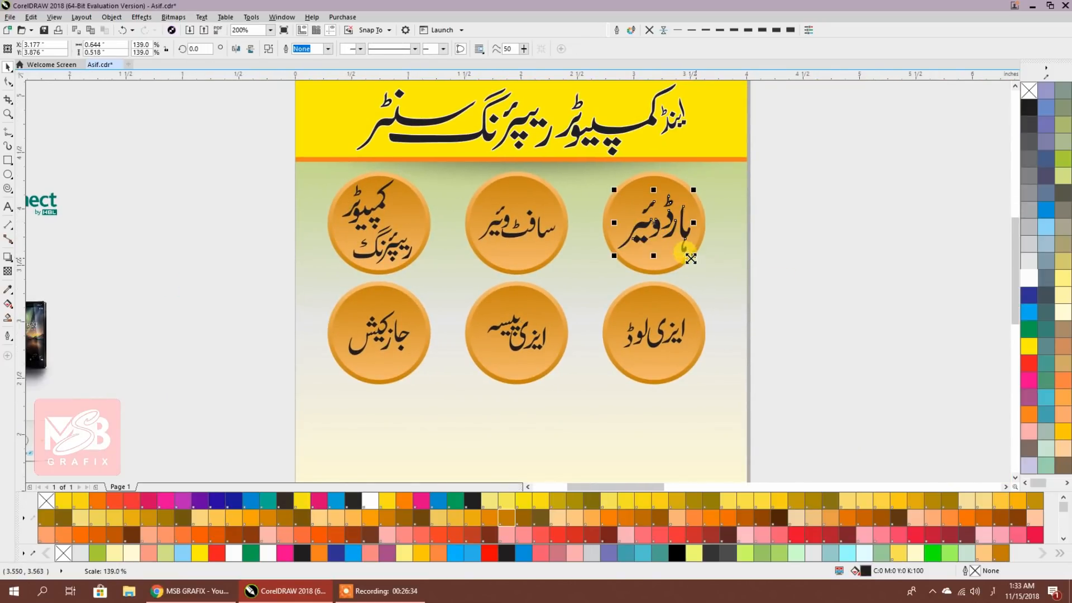
click(542, 228)
drag(558, 242, 562, 244)
click(661, 344)
drag(693, 355, 699, 365)
Repeat the same enlargement on the easy paisa and JazzCash labels, then zoom out
click(531, 344)
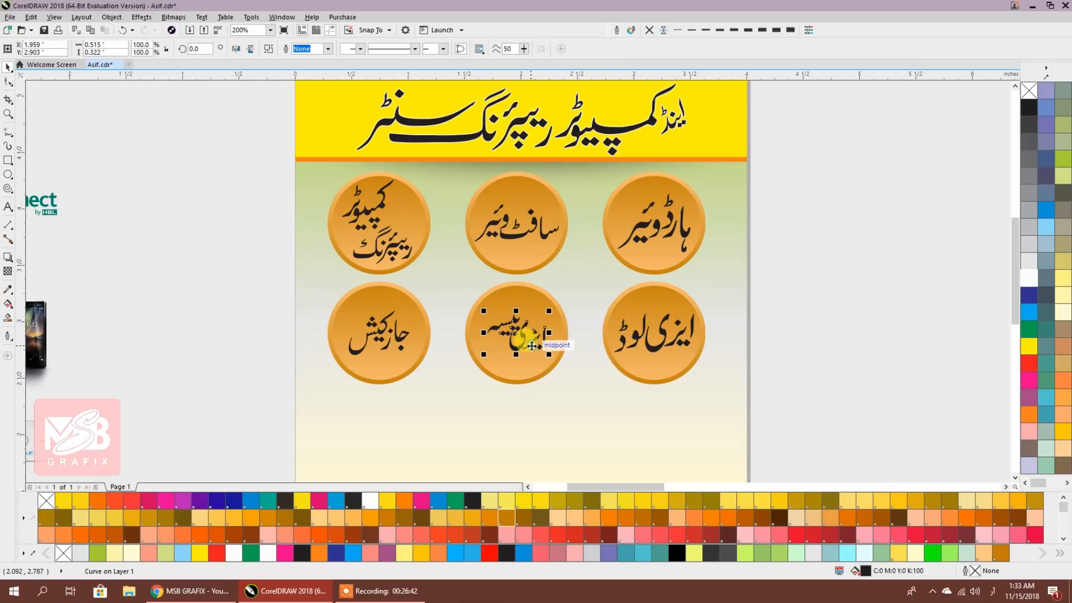
key(ctrl+r)
click(393, 340)
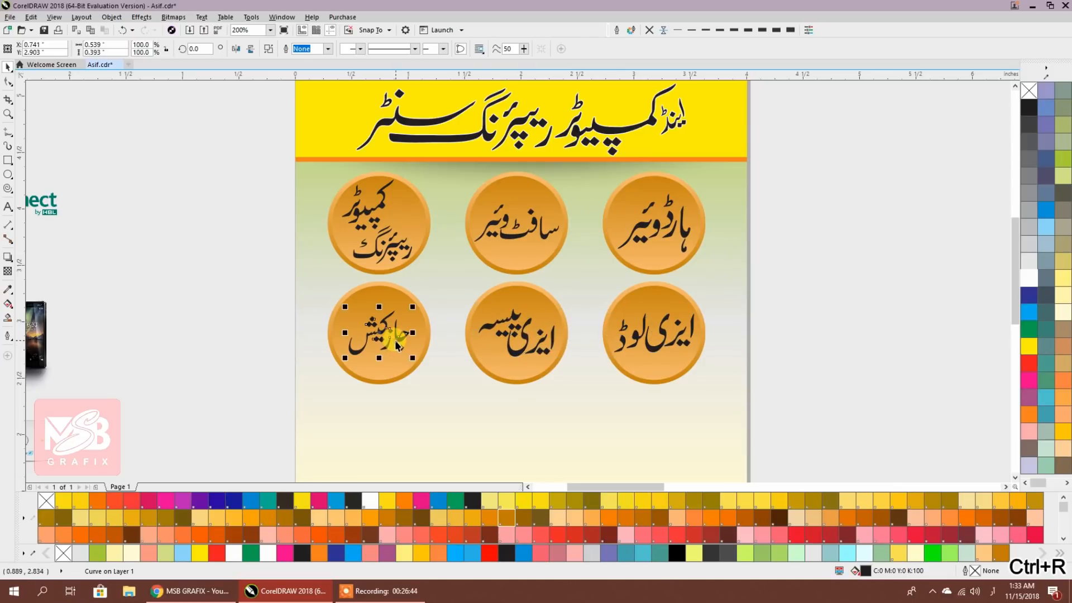
key(ctrl+r)
click(790, 335)
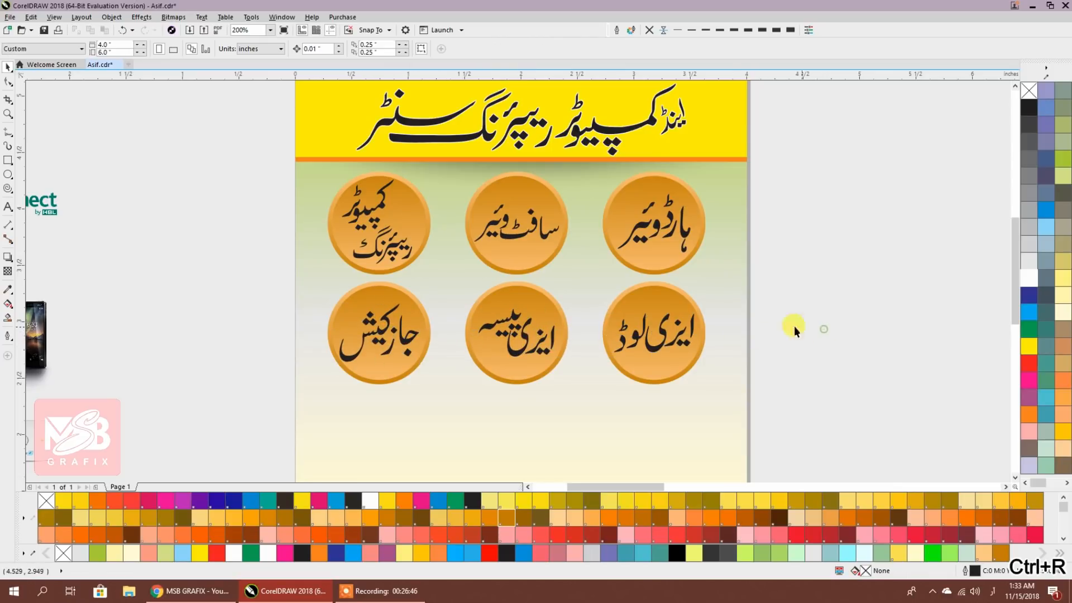
scroll(702, 300, down, 2)
scroll(366, 263, down, 2)
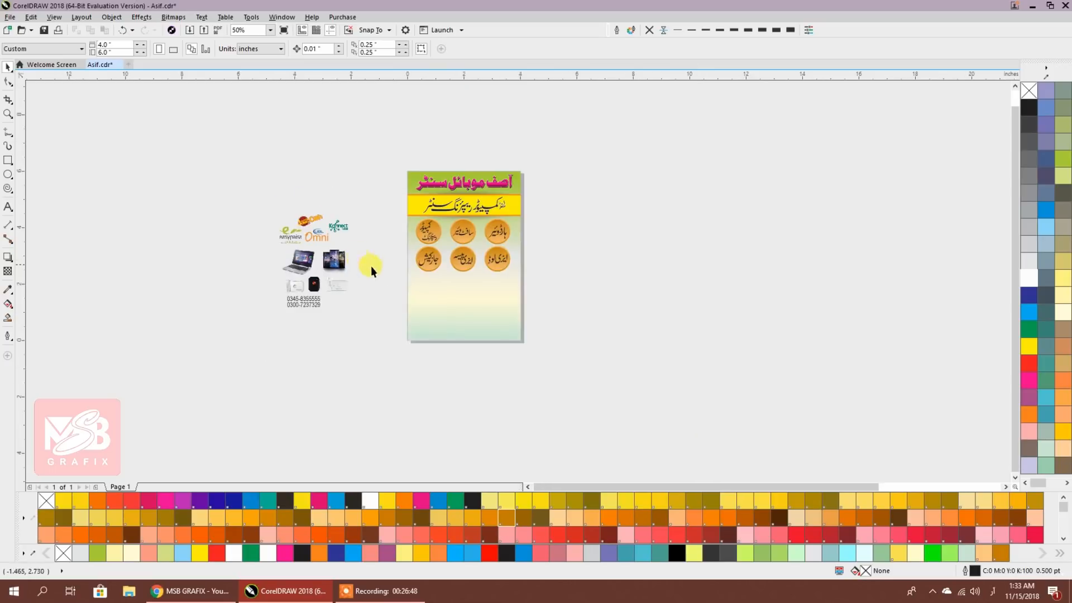
scroll(459, 284, up, 1)
scroll(357, 323, left, 2)
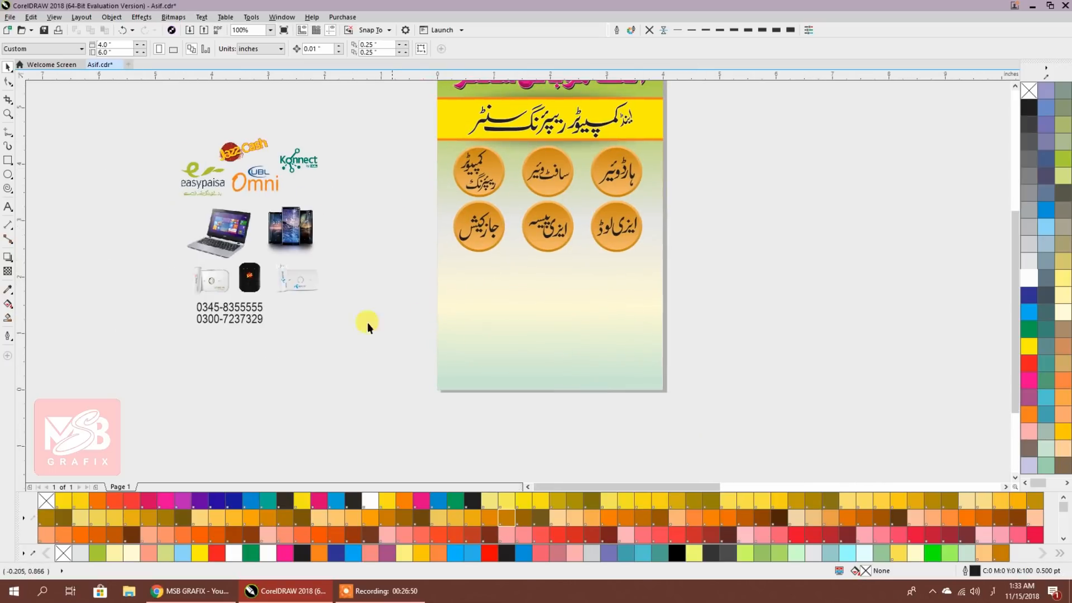
Draw a rectangle strip across the bottom of the page, then adjust its position and height
click(8, 161)
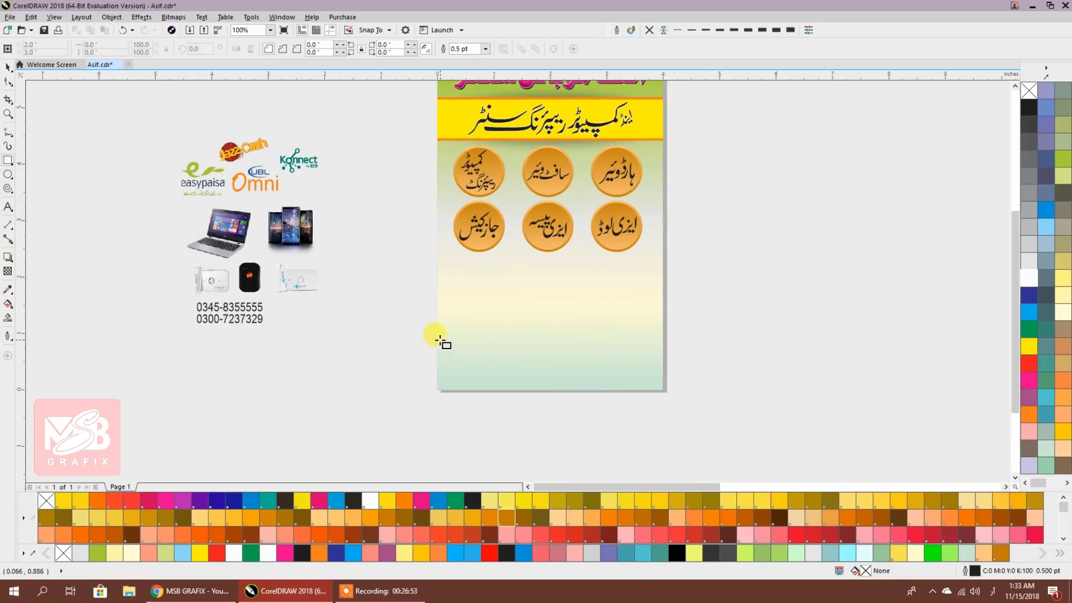
drag(438, 345, 663, 374)
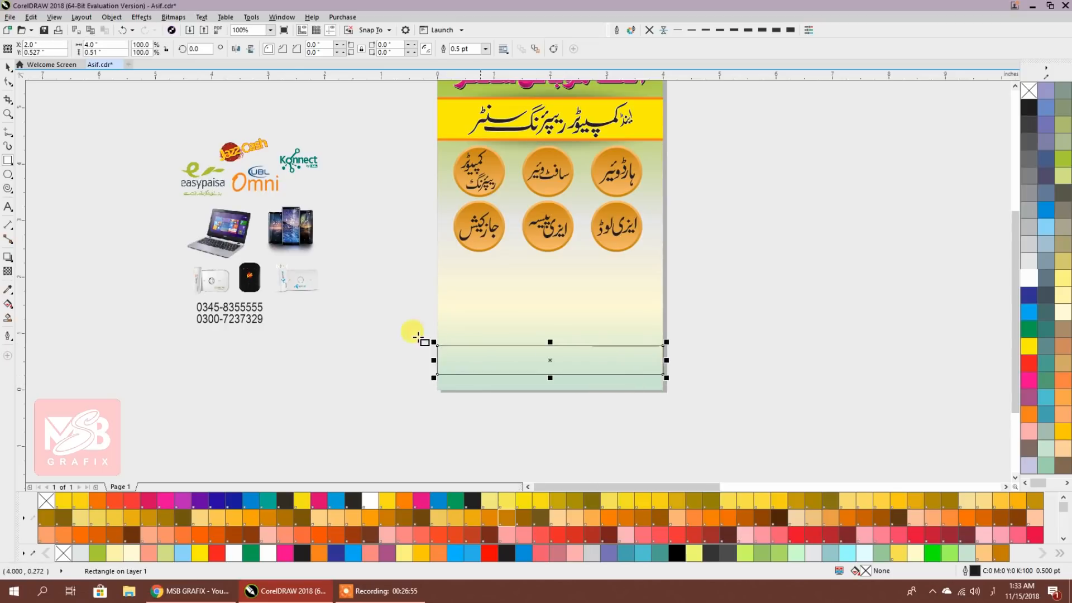
scroll(562, 398, up, 1)
drag(549, 320, 551, 334)
click(822, 349)
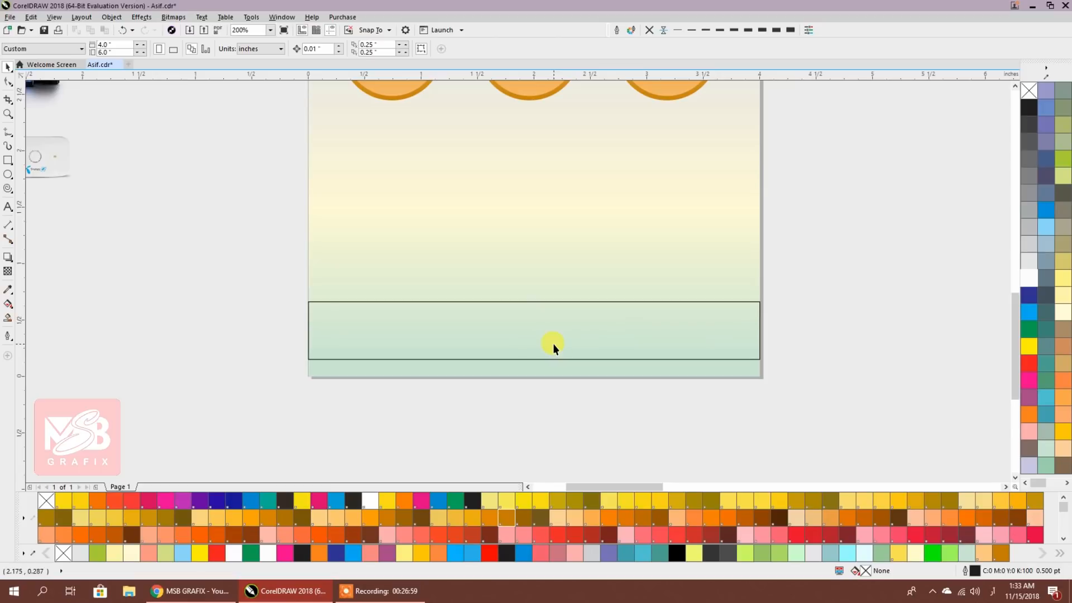
scroll(553, 344, down, 1)
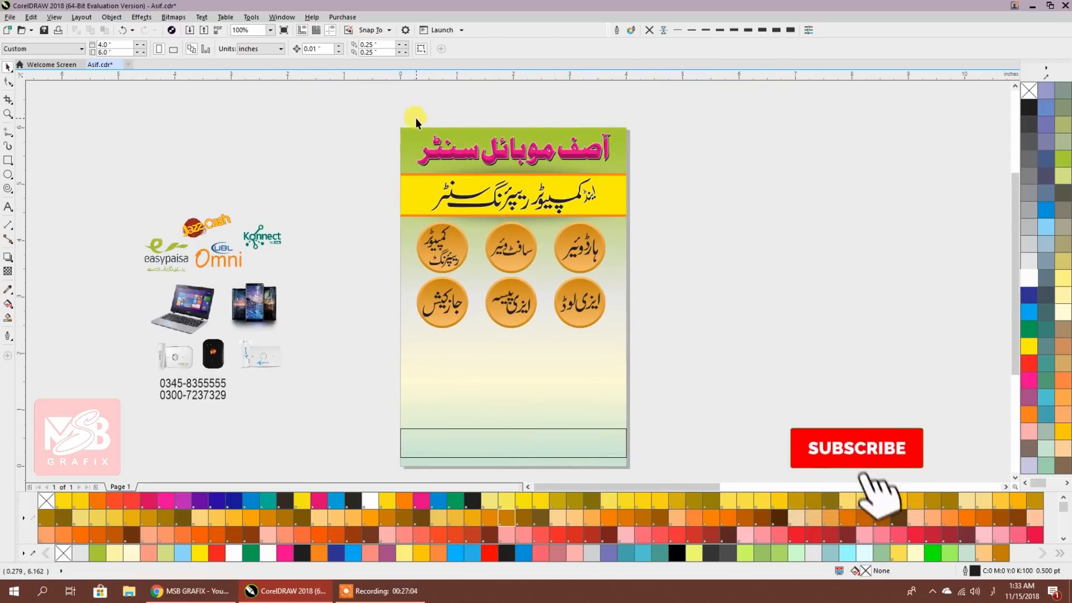
scroll(478, 440, up, 2)
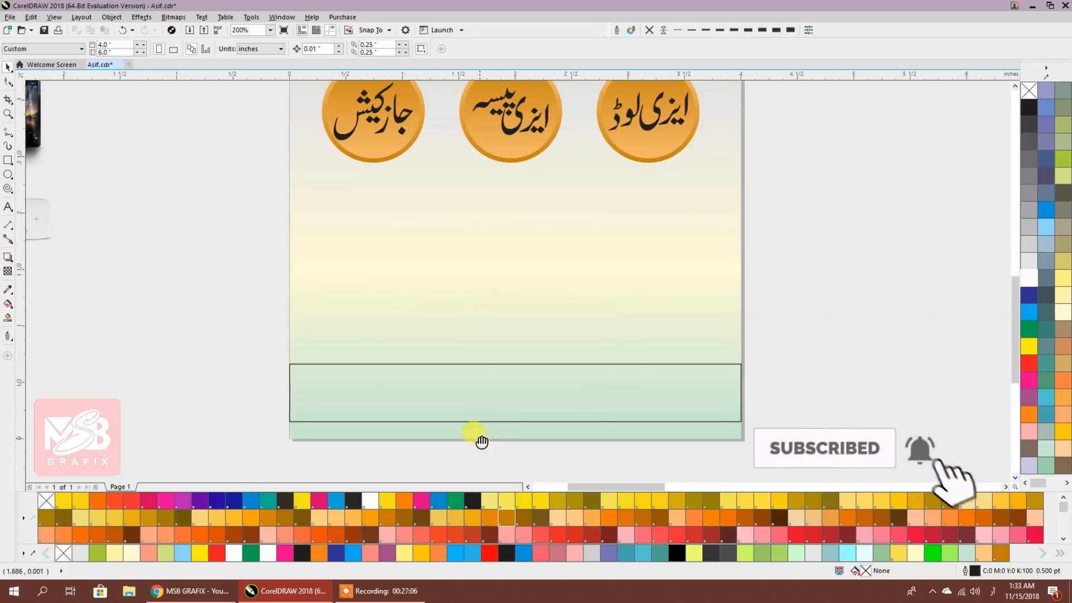
scroll(430, 374, down, 1)
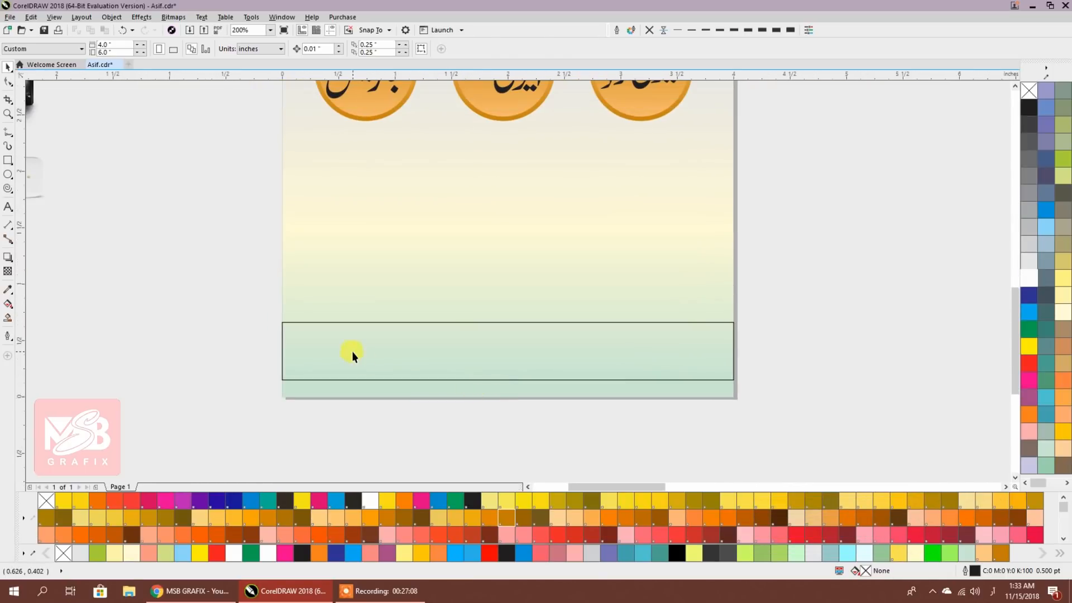
click(461, 380)
drag(508, 384, 510, 374)
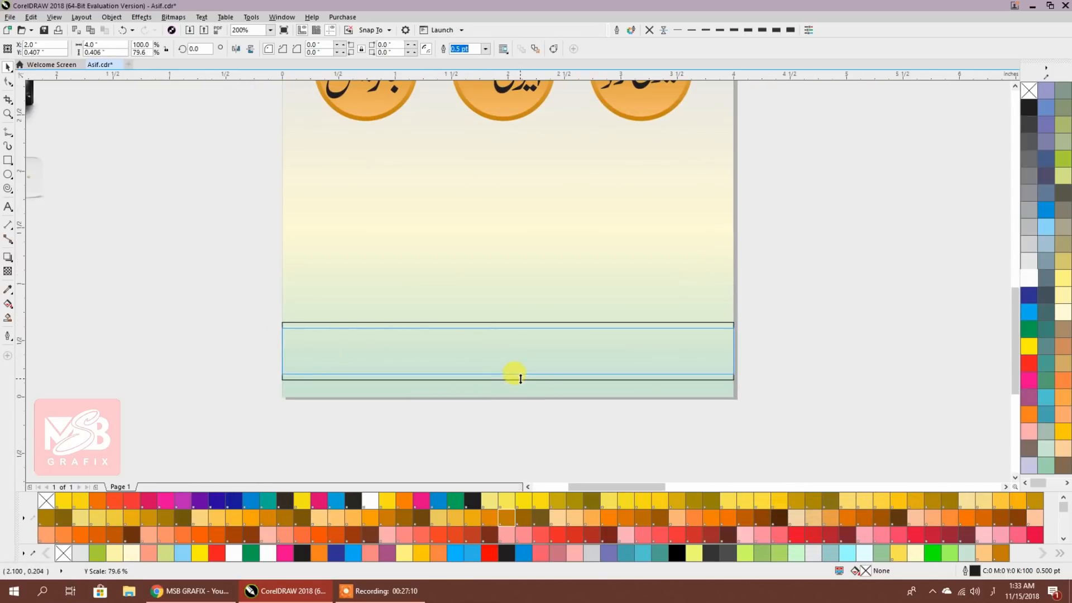
drag(216, 271, 939, 413)
Try a solid orange page background, then undo it
click(716, 314)
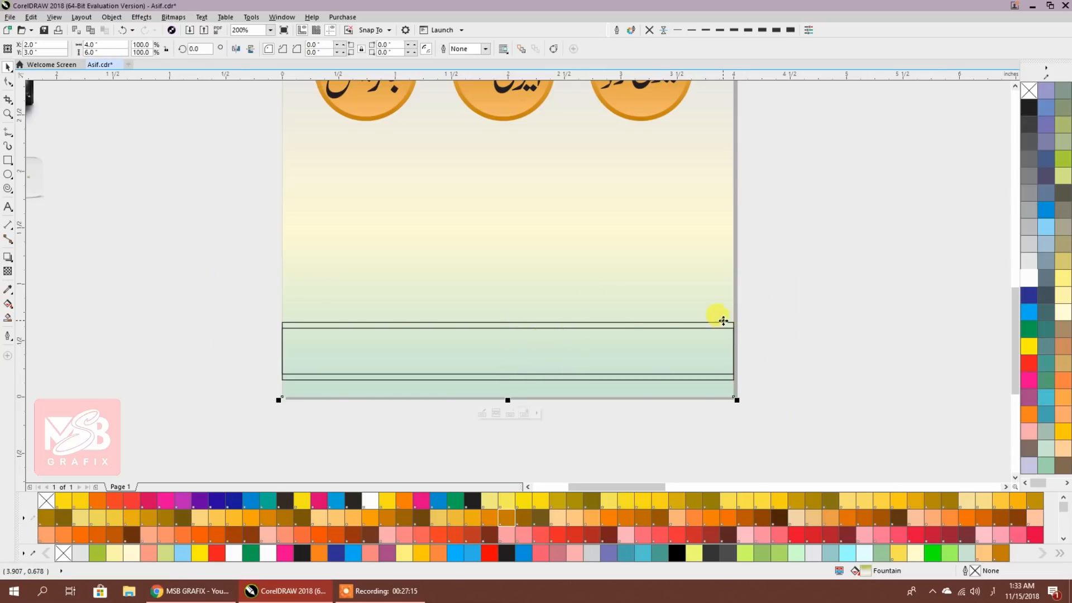
click(1028, 414)
click(812, 360)
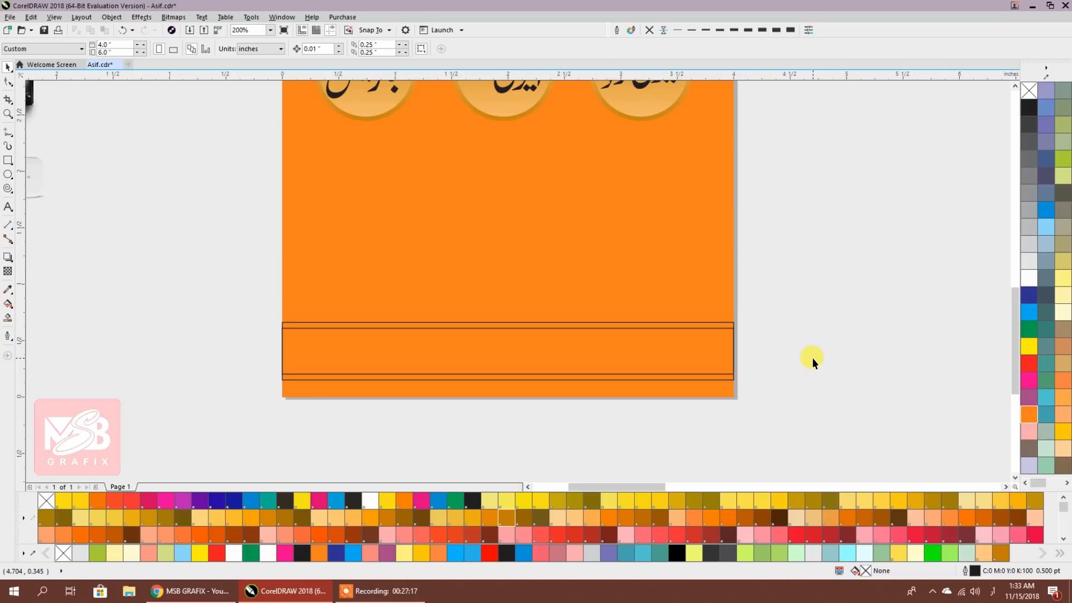
key(ctrl+z)
Fill the outer footer rectangle green and the inner footer rectangle yellow
drag(236, 410, 236, 410)
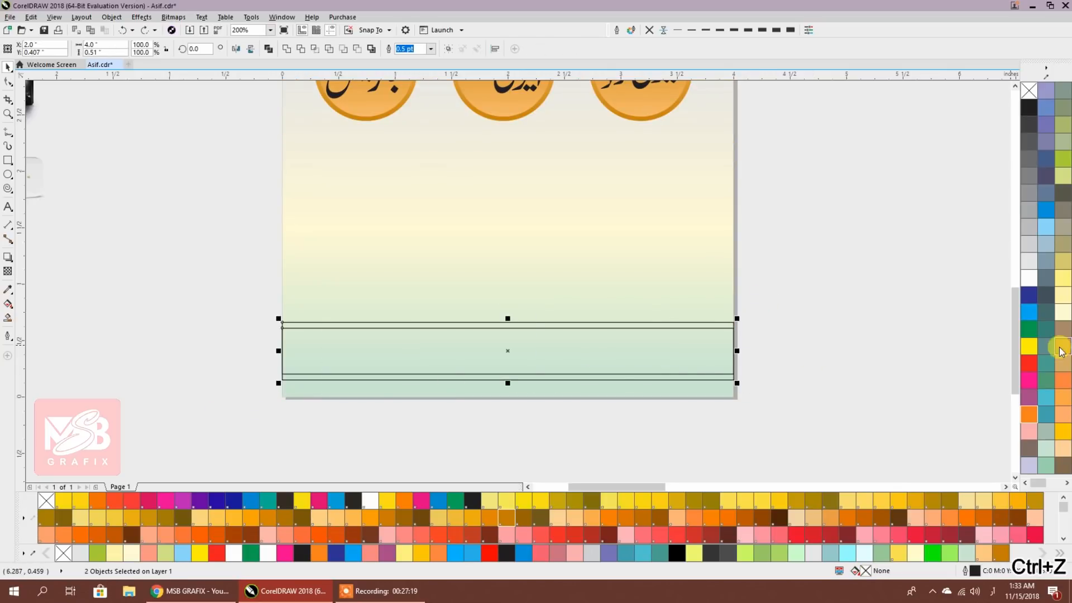
click(1045, 464)
click(869, 367)
click(720, 346)
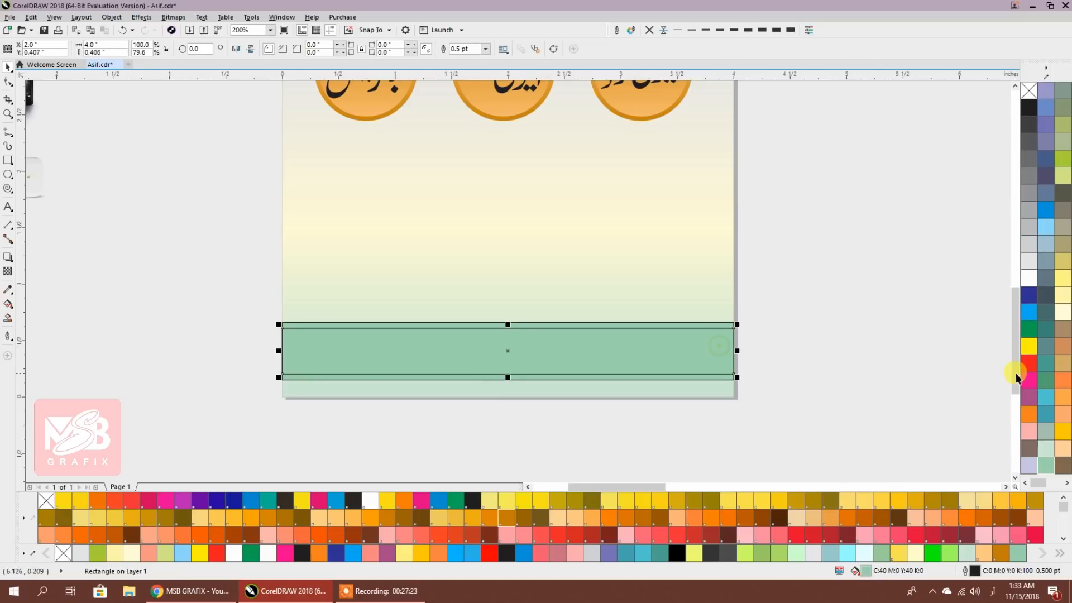
click(1028, 329)
click(780, 320)
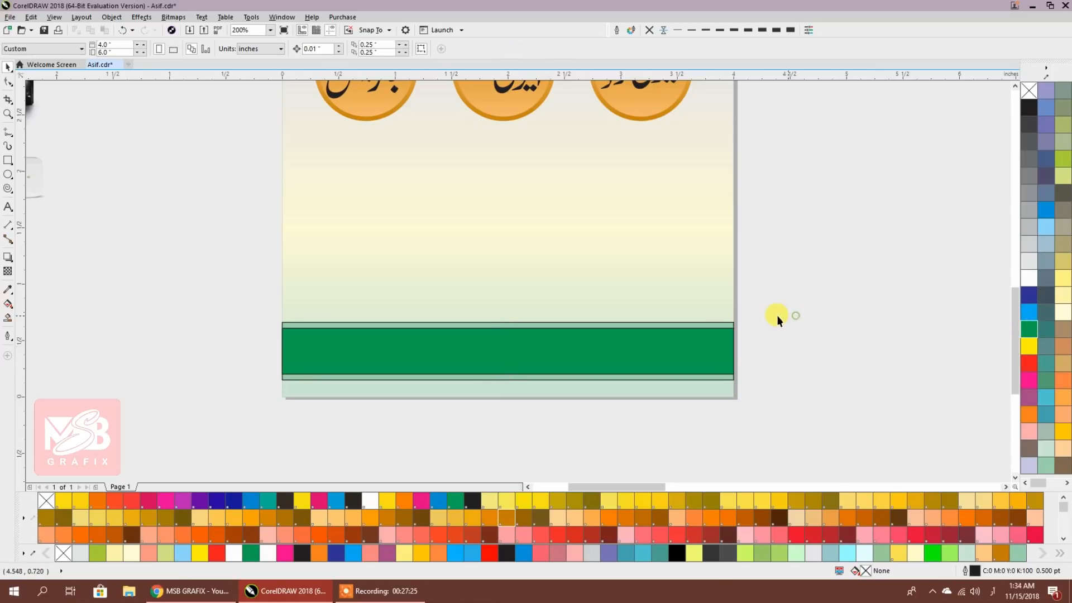
click(728, 326)
click(1029, 329)
click(876, 364)
click(710, 346)
click(1029, 346)
click(869, 328)
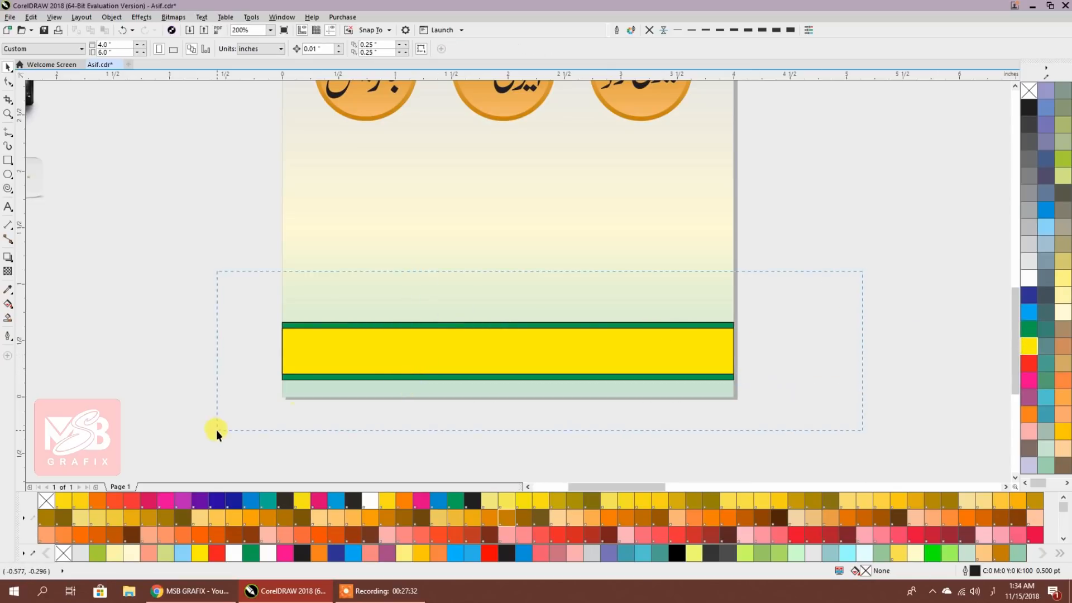
Remove the outlines from both footer rectangles
drag(216, 430, 217, 431)
click(649, 30)
click(796, 203)
scroll(626, 314, down, 1)
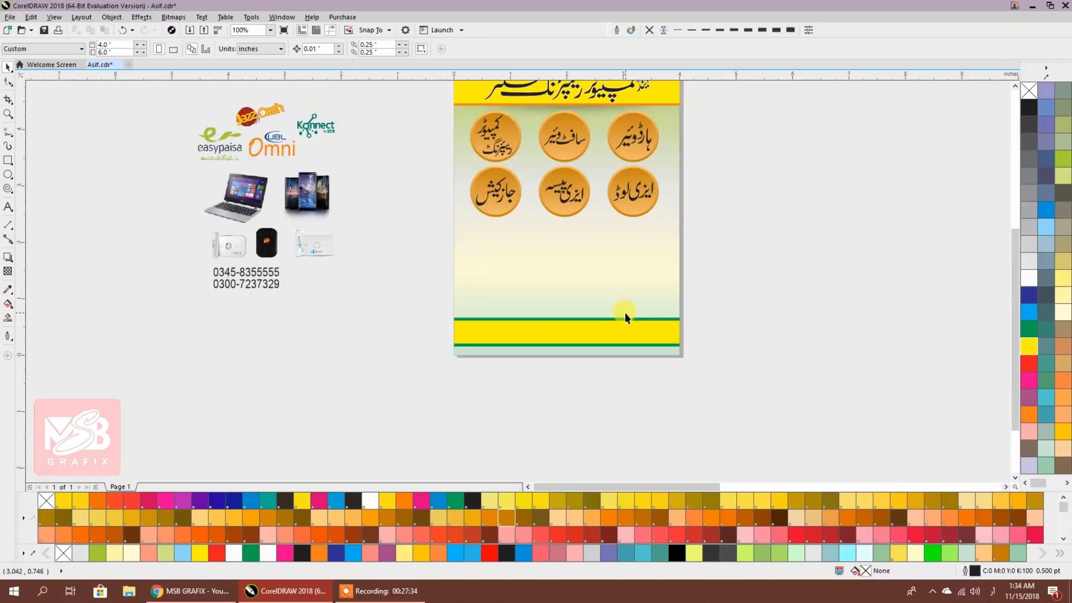
drag(548, 316, 530, 415)
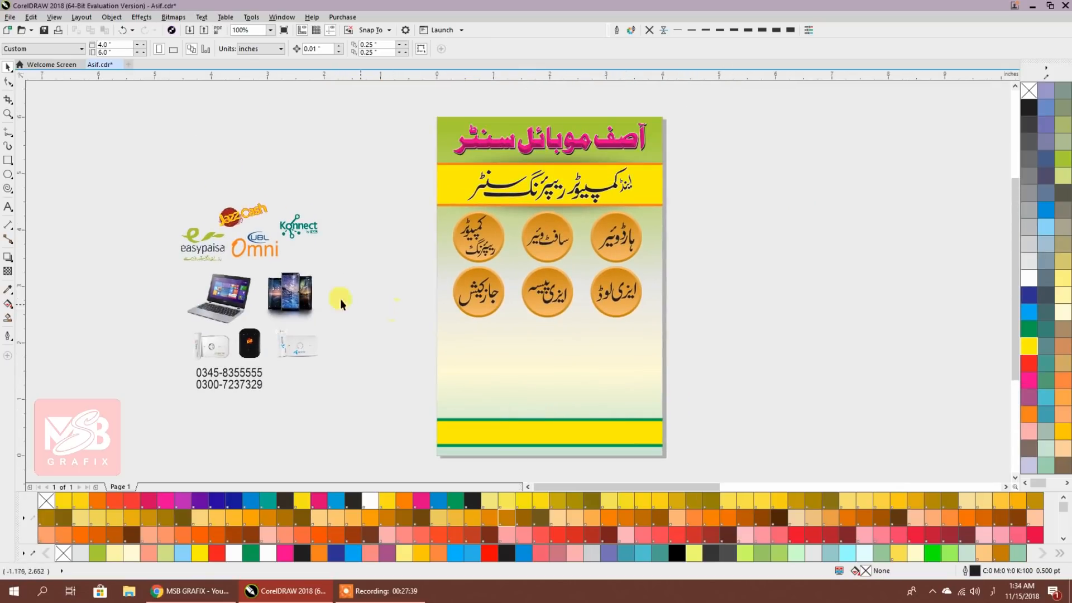
Undo an accidental flip and enlargement of the easypaisa logo
click(207, 243)
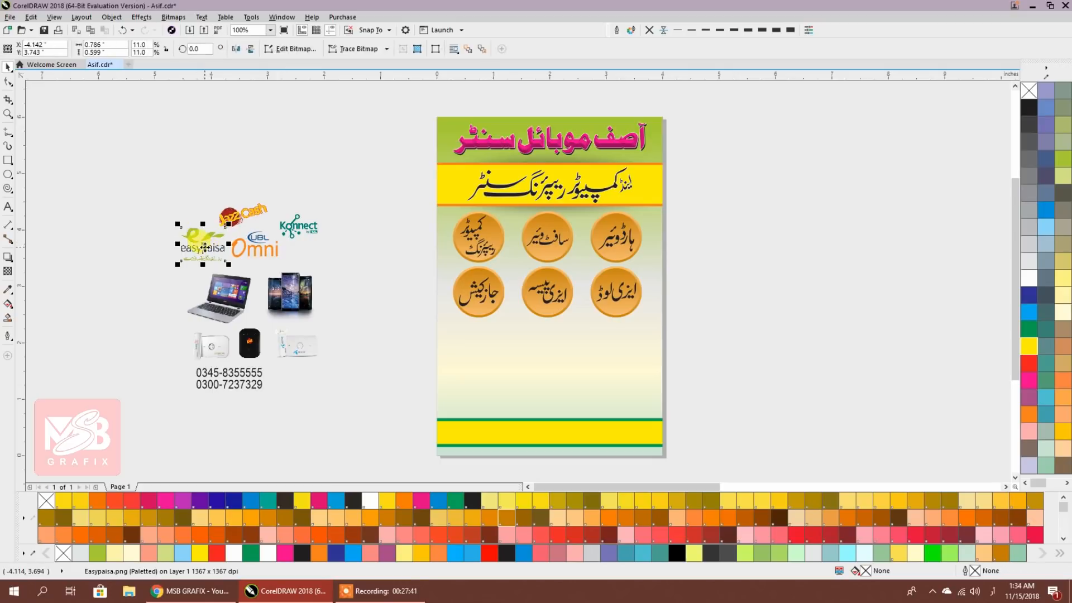
drag(228, 221, 412, 359)
key(ctrl+z)
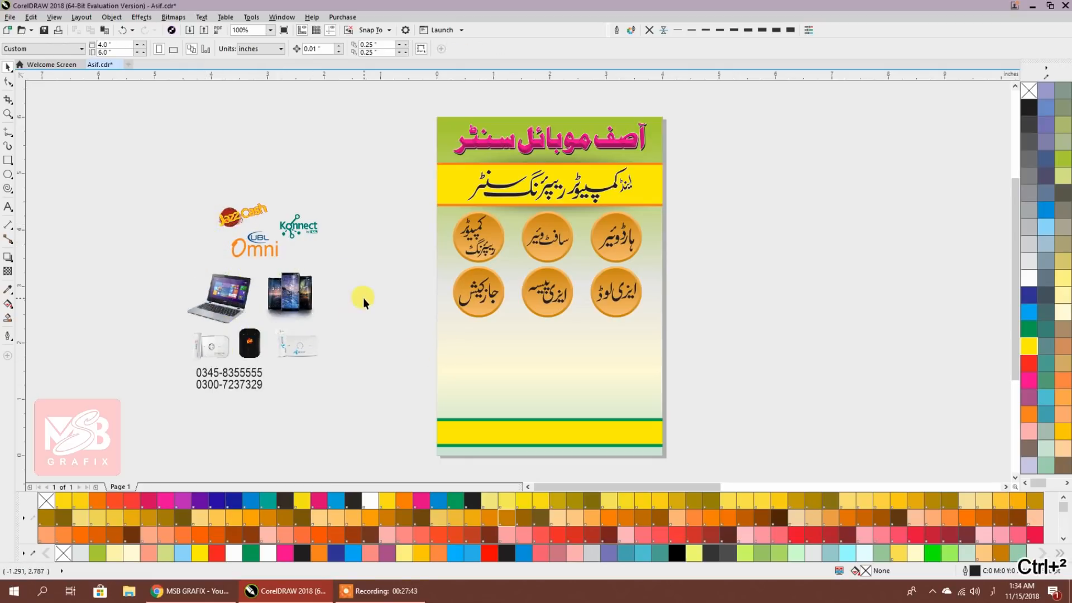
Drag the JazzCash, Konnect, UBL Omni and easypaisa logos into a row below the circles
drag(239, 214, 466, 338)
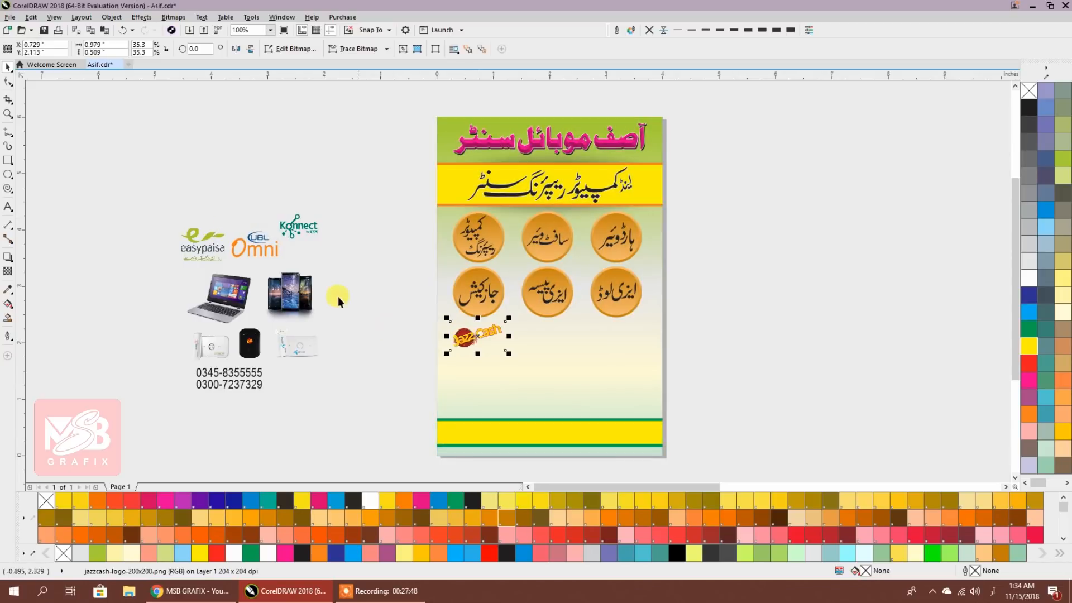
drag(301, 230, 527, 336)
drag(256, 243, 577, 334)
drag(211, 249, 631, 345)
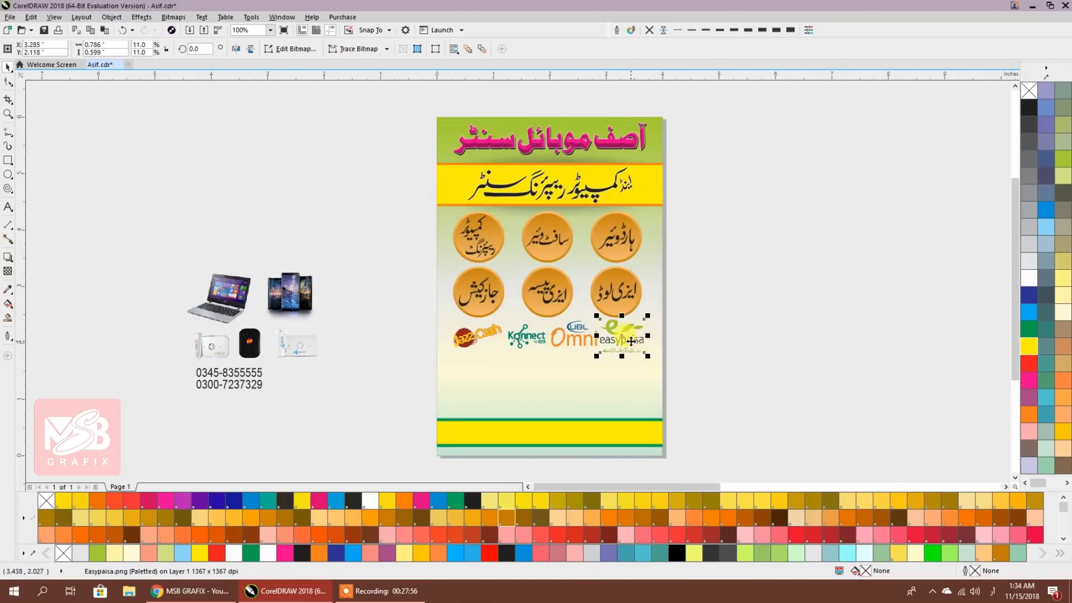
key(Escape)
Nudge each logo into line with the arrow keys, then shift all four slightly down
scroll(573, 344, up, 3)
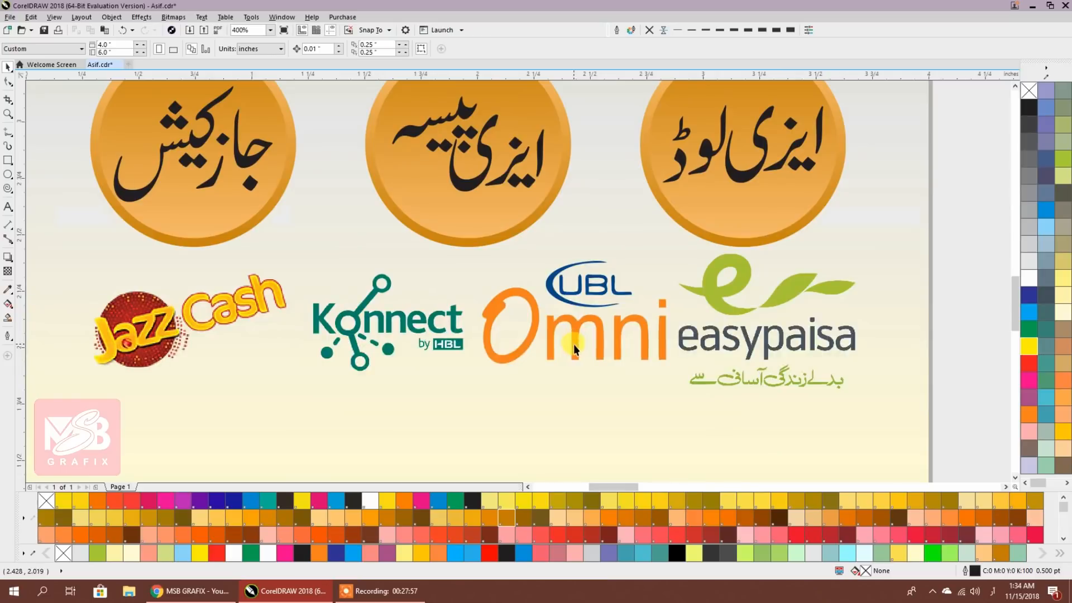
click(190, 325)
key(Left)
key(Left)
key(Left)
key(Left)
key(Left)
key(Left)
key(Left)
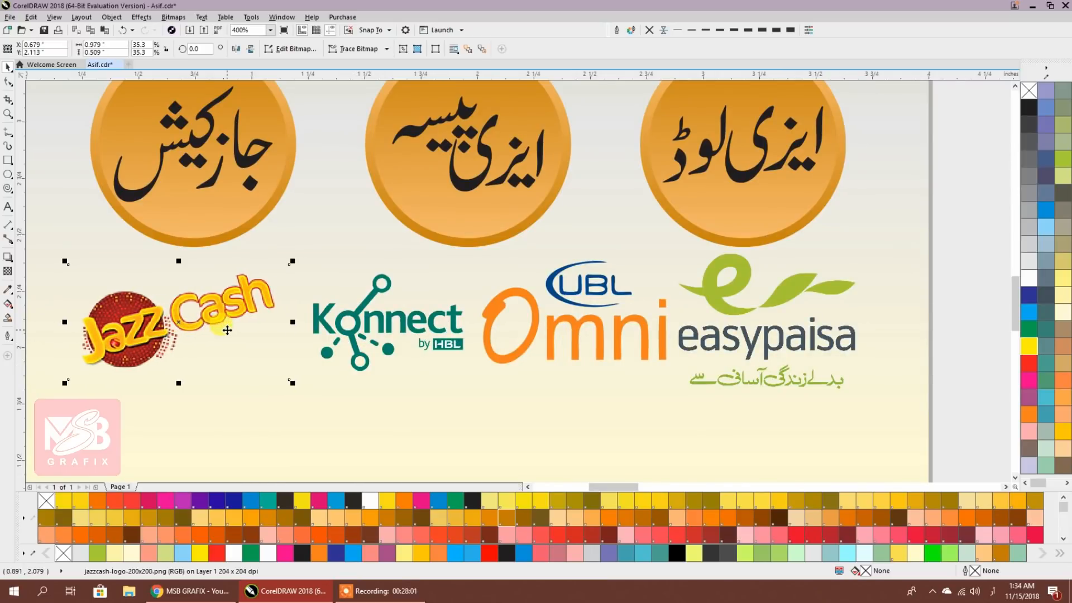
click(344, 331)
key(Left)
key(Left)
key(Left)
key(Left)
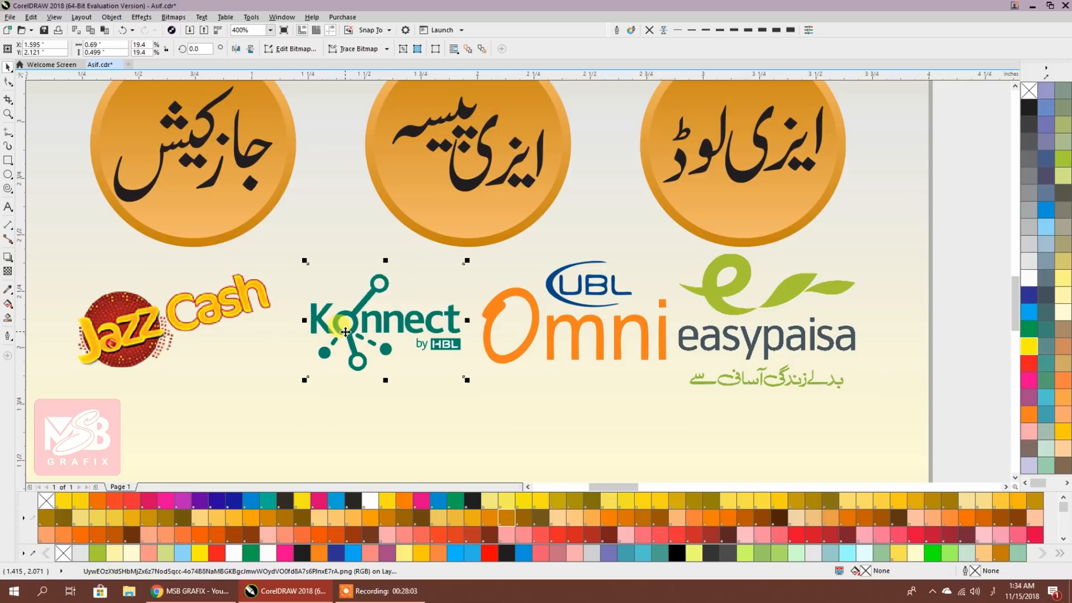
click(547, 354)
key(Left)
key(Left)
key(Left)
click(701, 342)
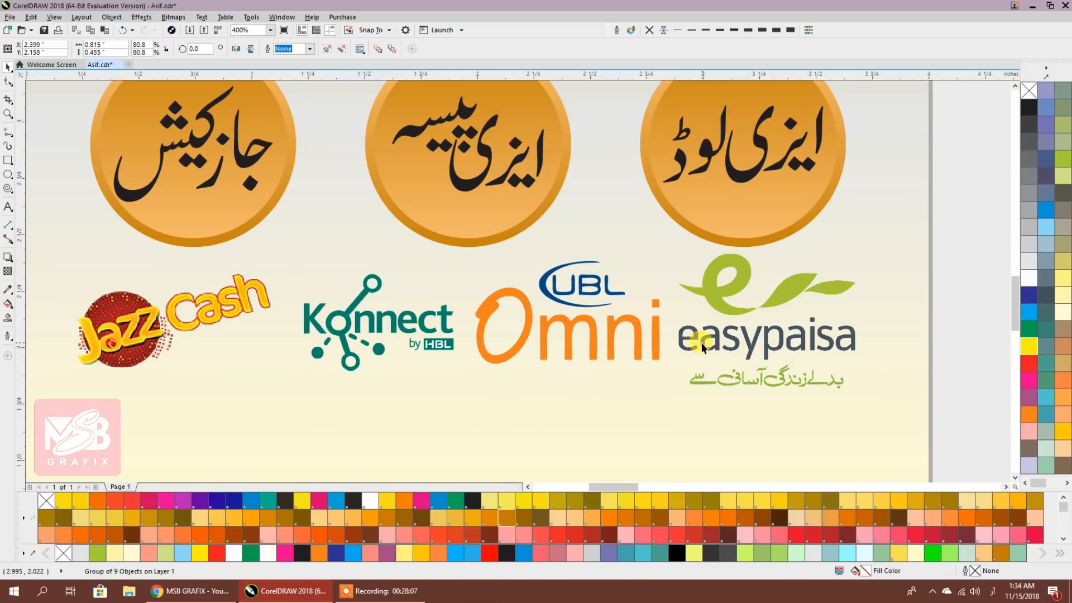
key(Right)
key(Right)
key(Right)
key(Right)
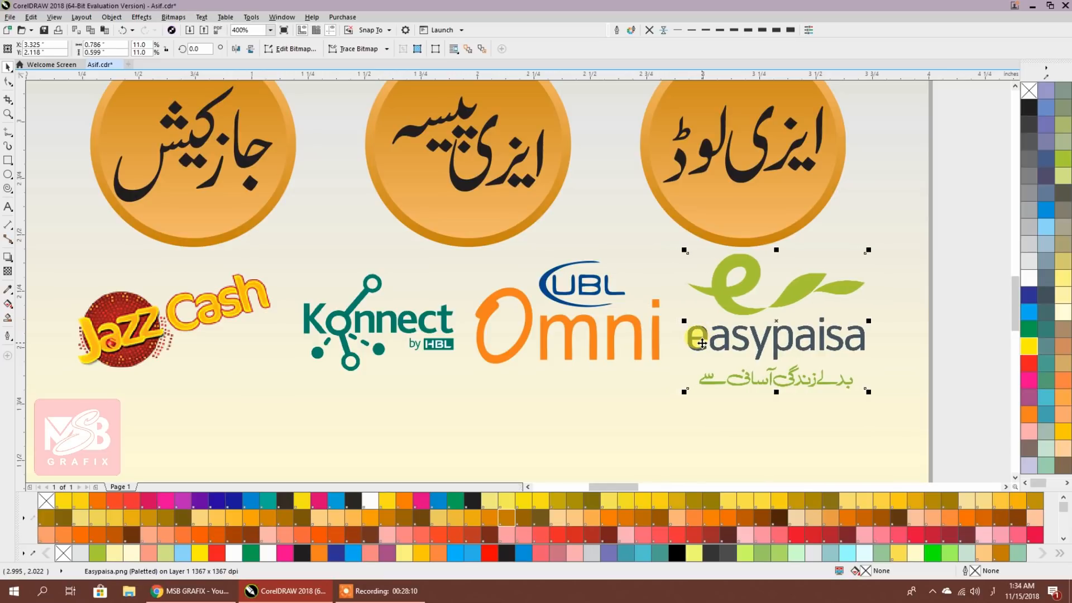
scroll(513, 311, down, 2)
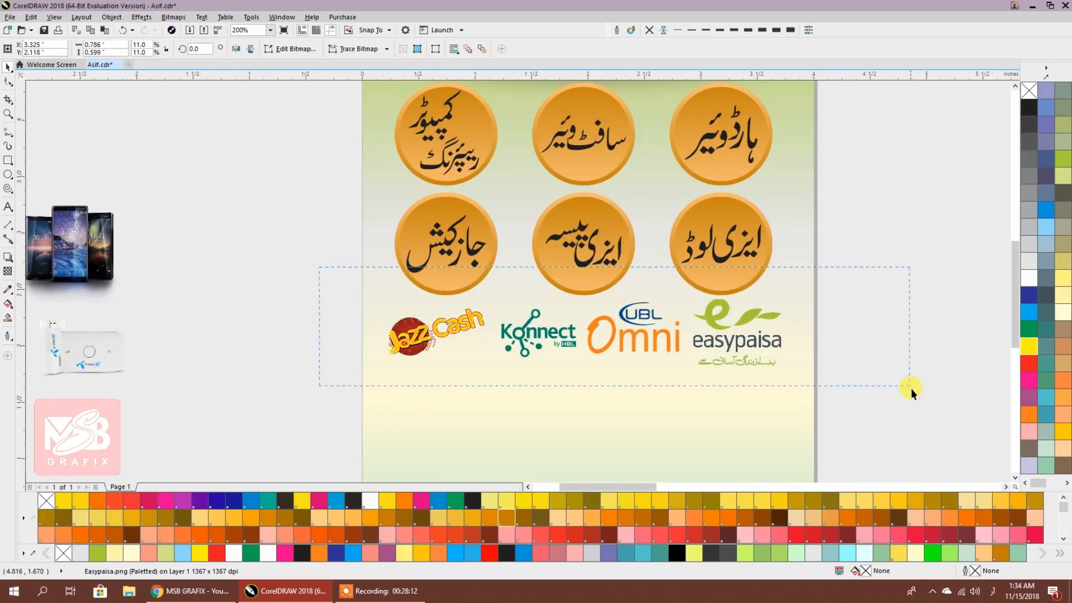
drag(910, 387, 911, 389)
key(Down)
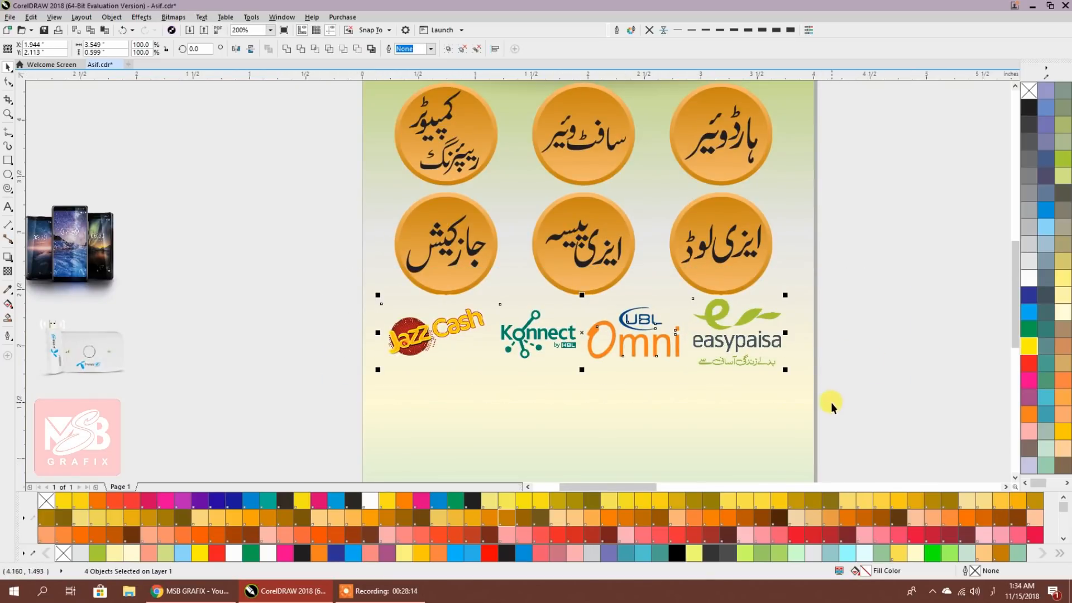
Distribute the four payment logos evenly across the row with Align and Distribute
key(Down)
key(Down)
key(Down)
key(Down)
key(Down)
key(Down)
key(Down)
key(Down)
key(Down)
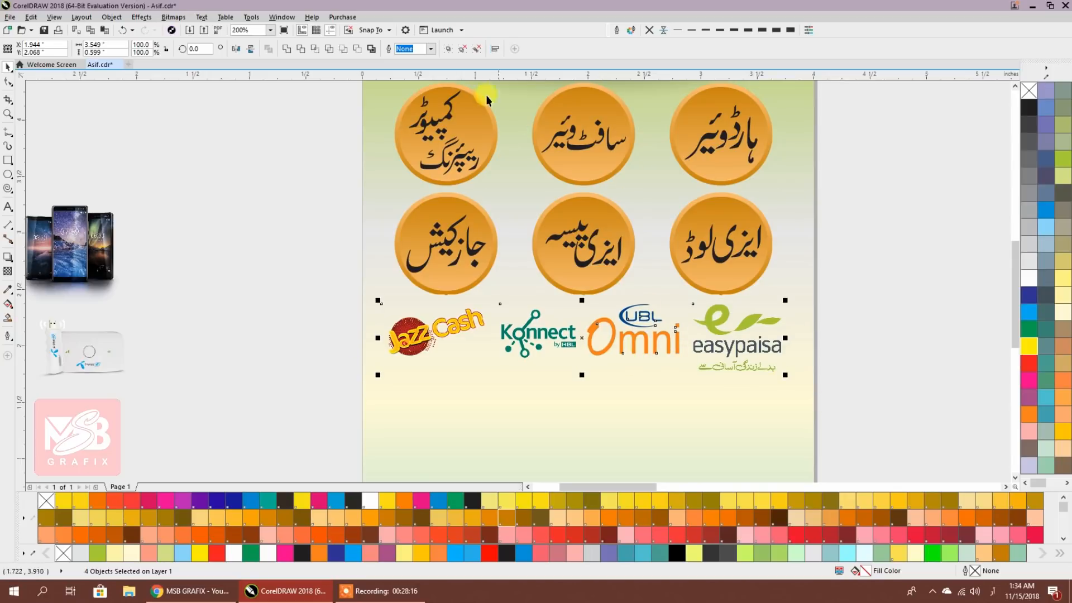
click(496, 50)
drag(749, 117, 956, 141)
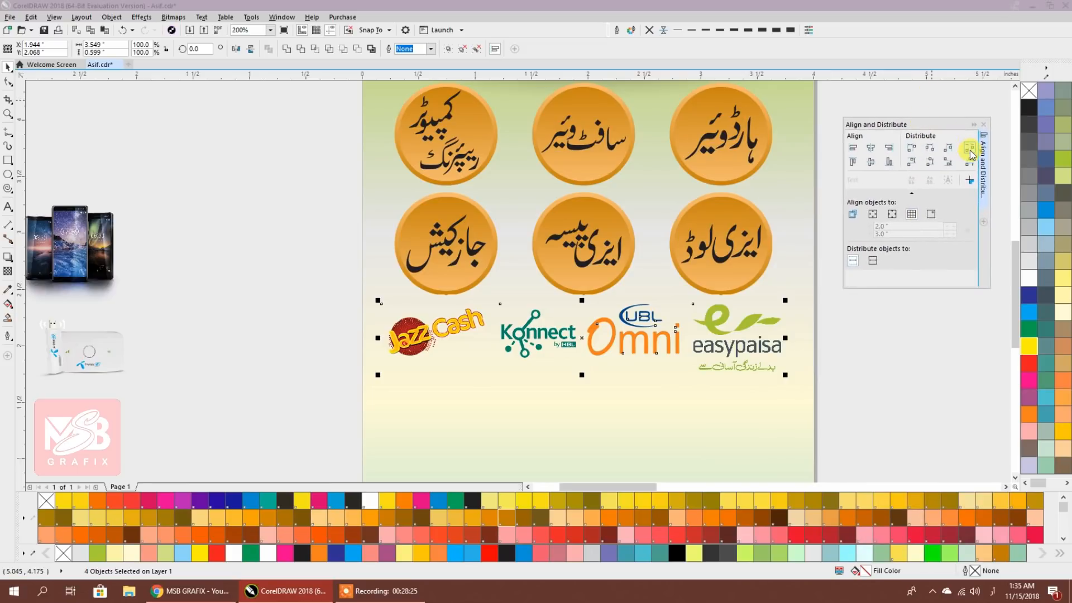
click(969, 152)
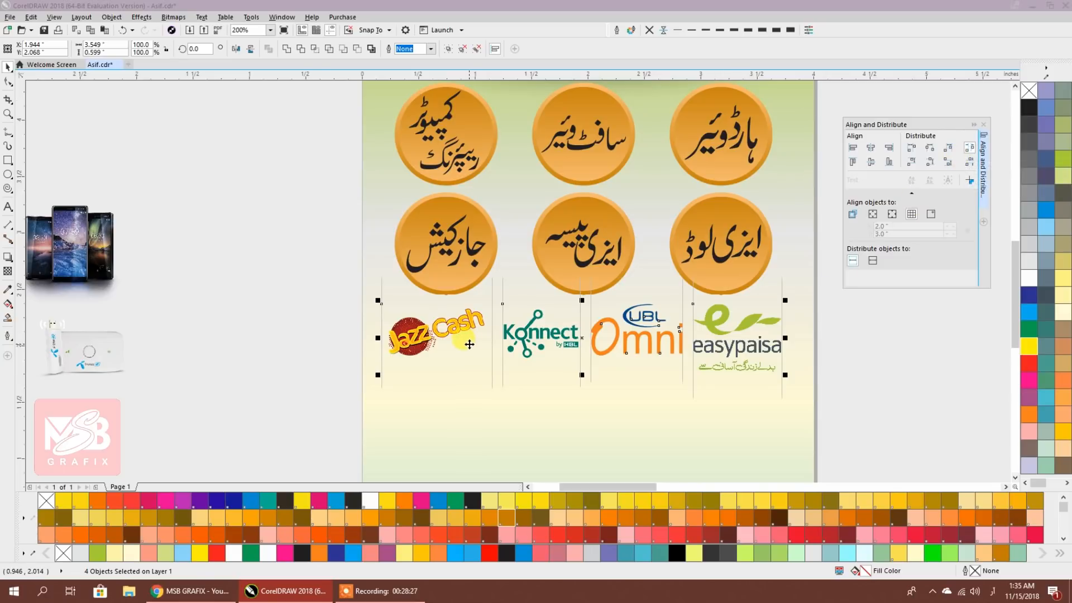
click(983, 124)
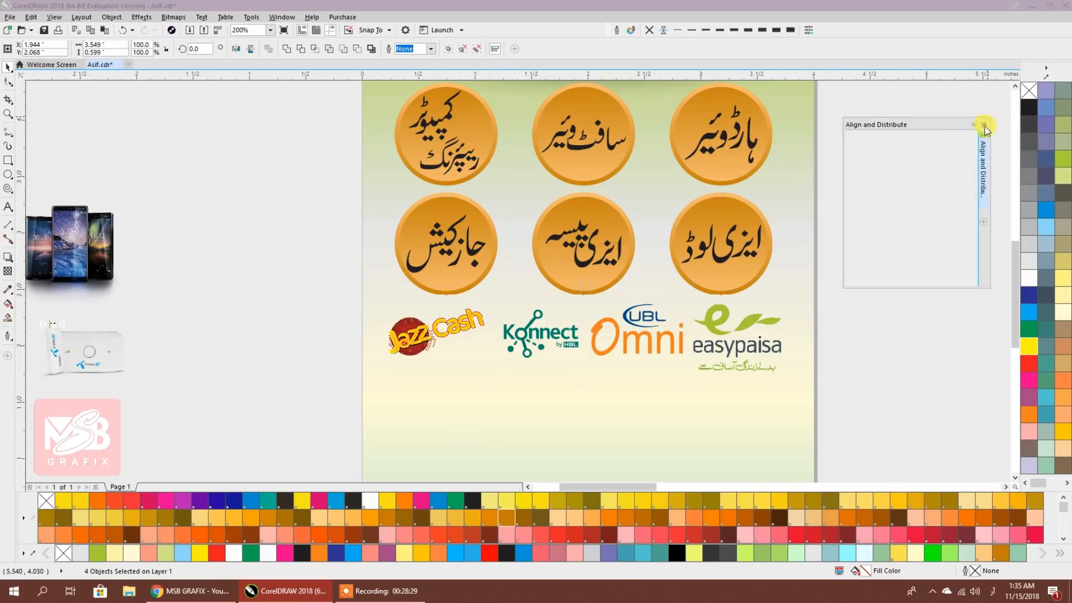
Group the logos and centre the group horizontally on the flyer background
key(ctrl+g)
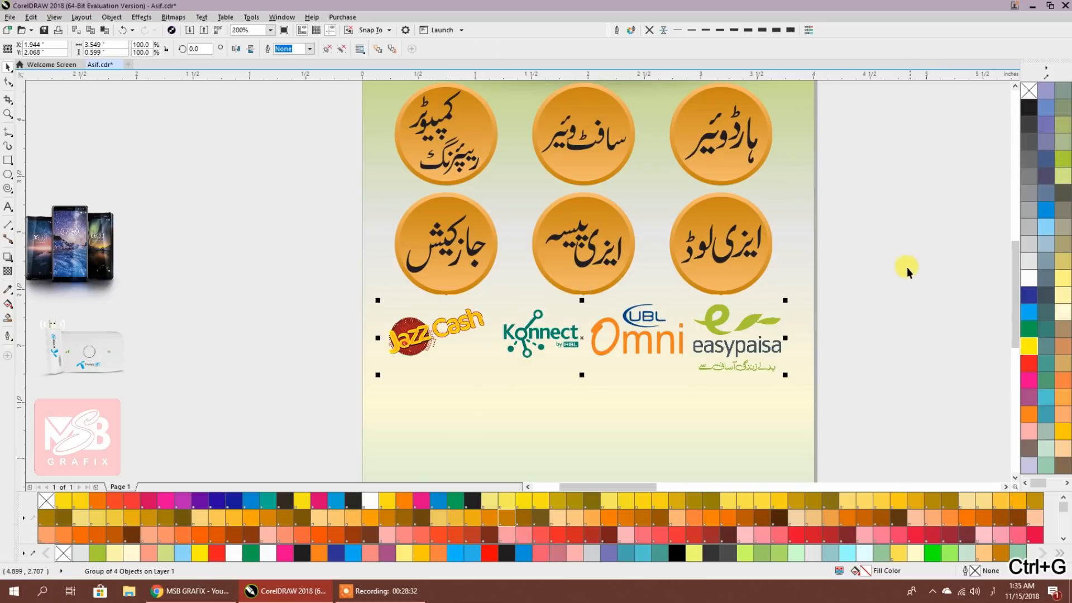
shift+click(788, 273)
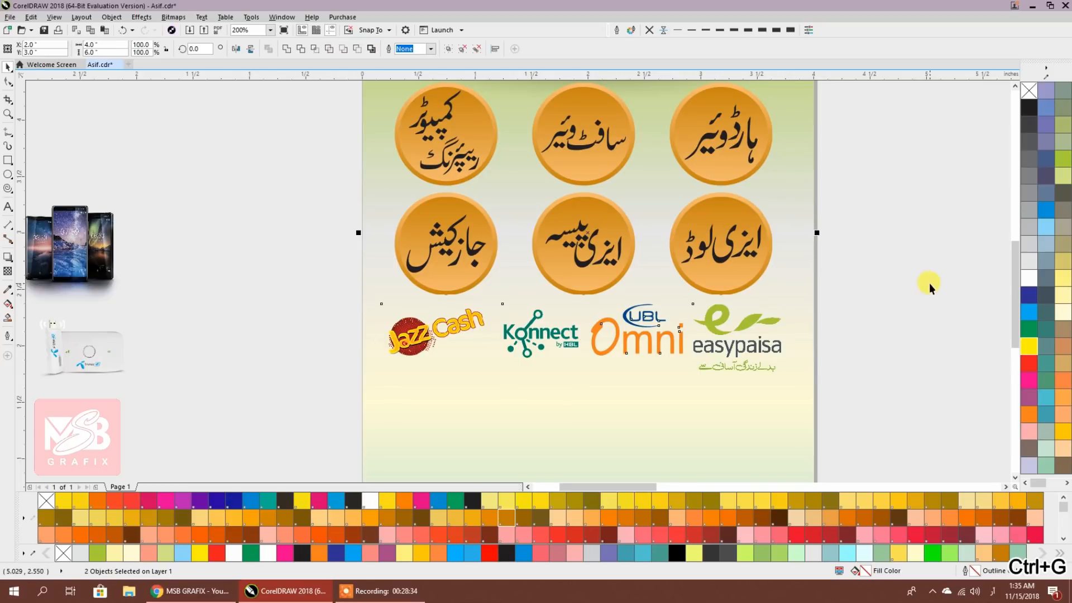
key(c)
click(906, 295)
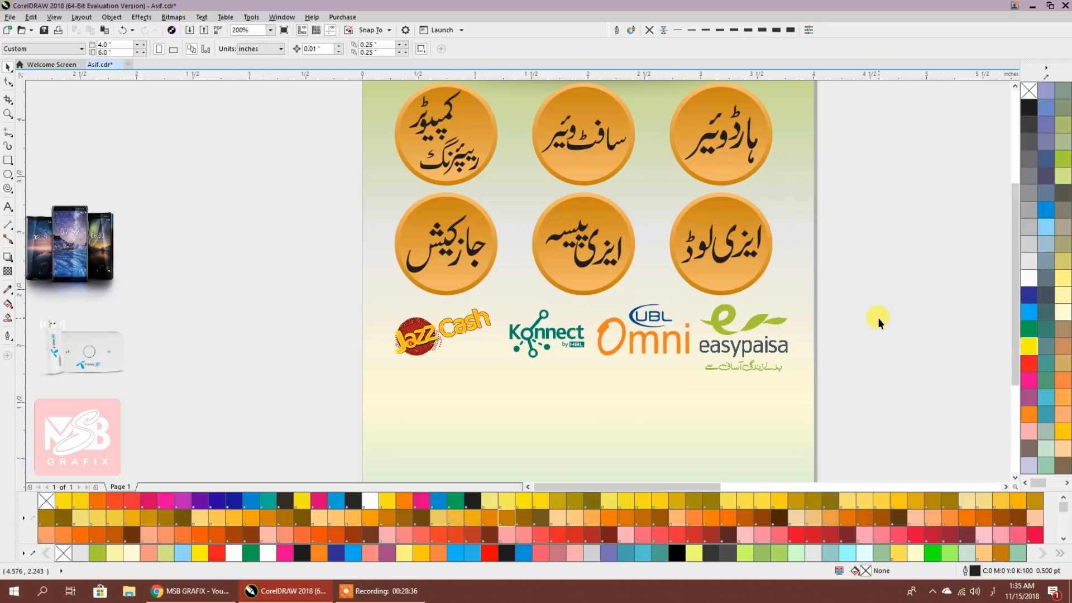
Place the Zong, Jazz, Telenor, phones and laptop photos on the flyer below the logos
scroll(794, 286, down, 2)
scroll(588, 324, up, 2)
scroll(510, 310, down, 2)
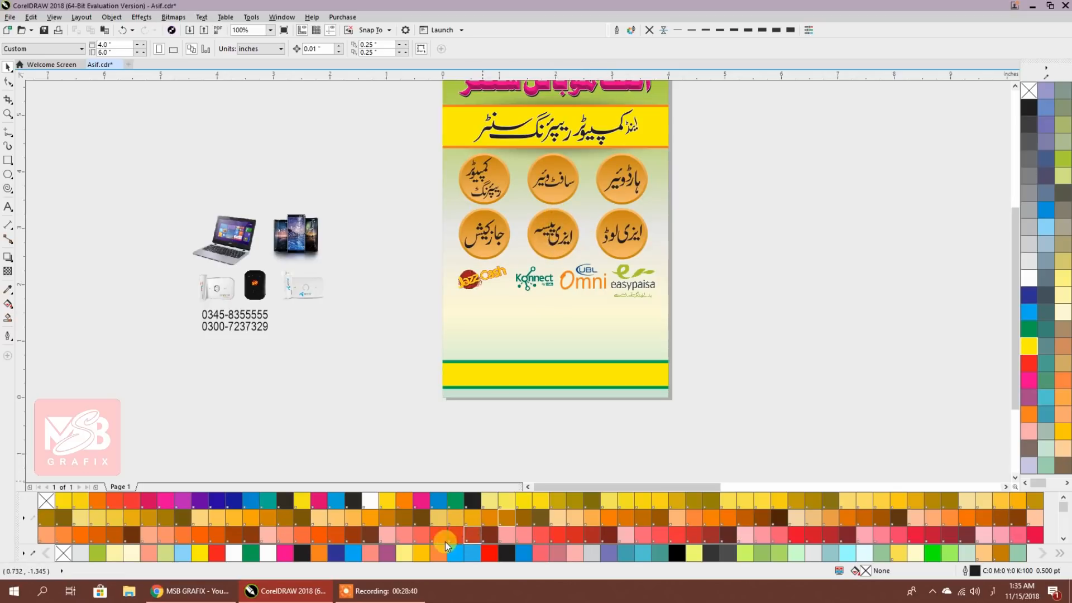
scroll(240, 305, up, 2)
drag(339, 319, 210, 302)
drag(83, 267, 588, 303)
drag(149, 235, 661, 286)
drag(223, 245, 616, 356)
drag(246, 153, 779, 324)
drag(120, 167, 903, 338)
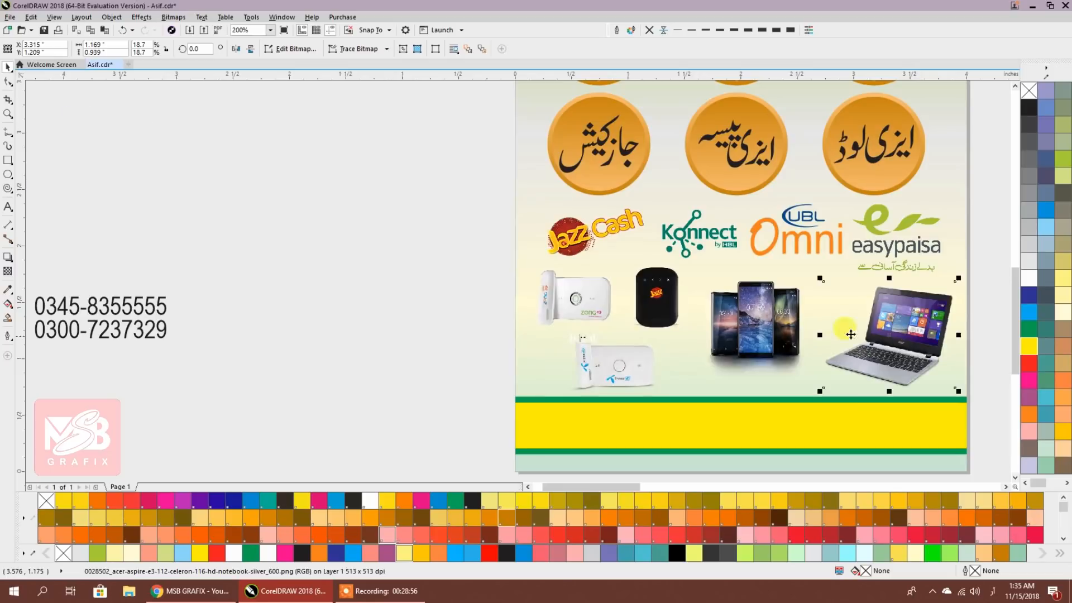
click(756, 327)
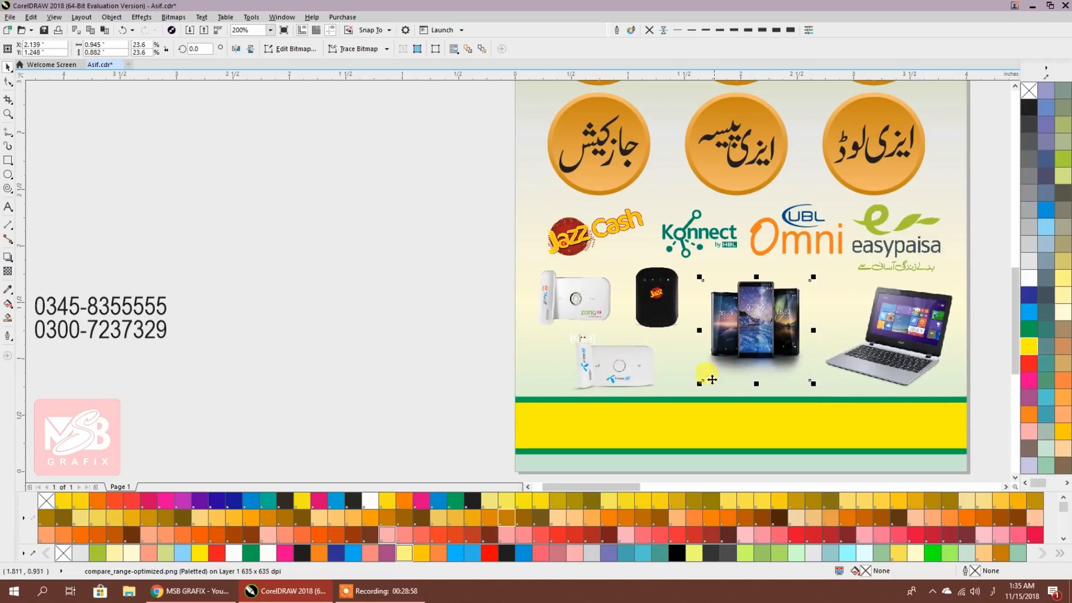
drag(699, 385, 694, 387)
Move the phone-number text into the yellow footer band
scroll(253, 289, down, 1)
scroll(253, 290, right, 2)
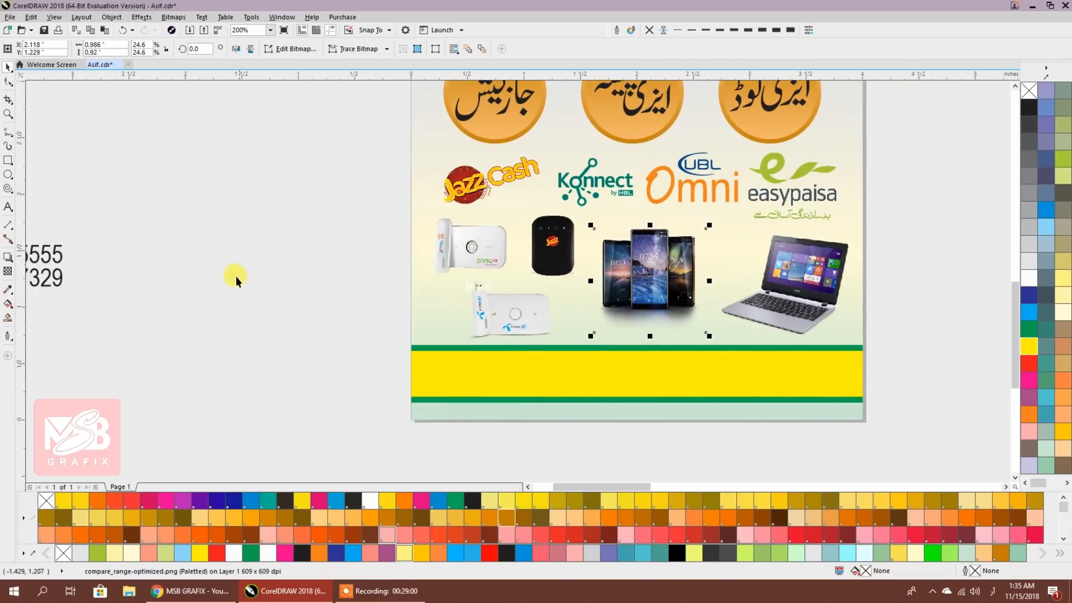
drag(77, 285, 569, 385)
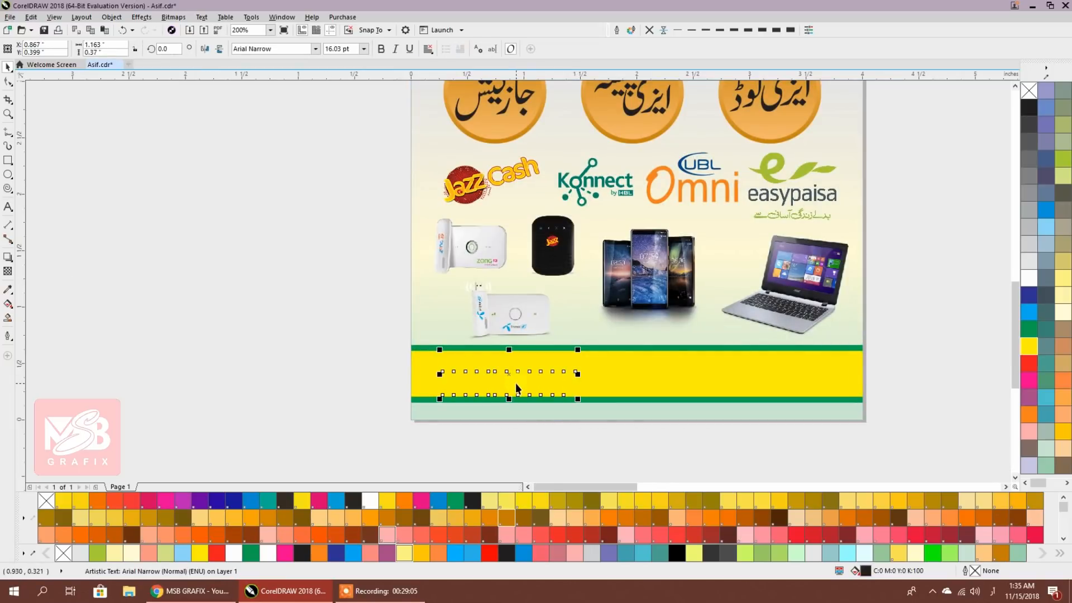
Type the shop owner's name in Urdu as a new text line below the page
scroll(515, 383, up, 2)
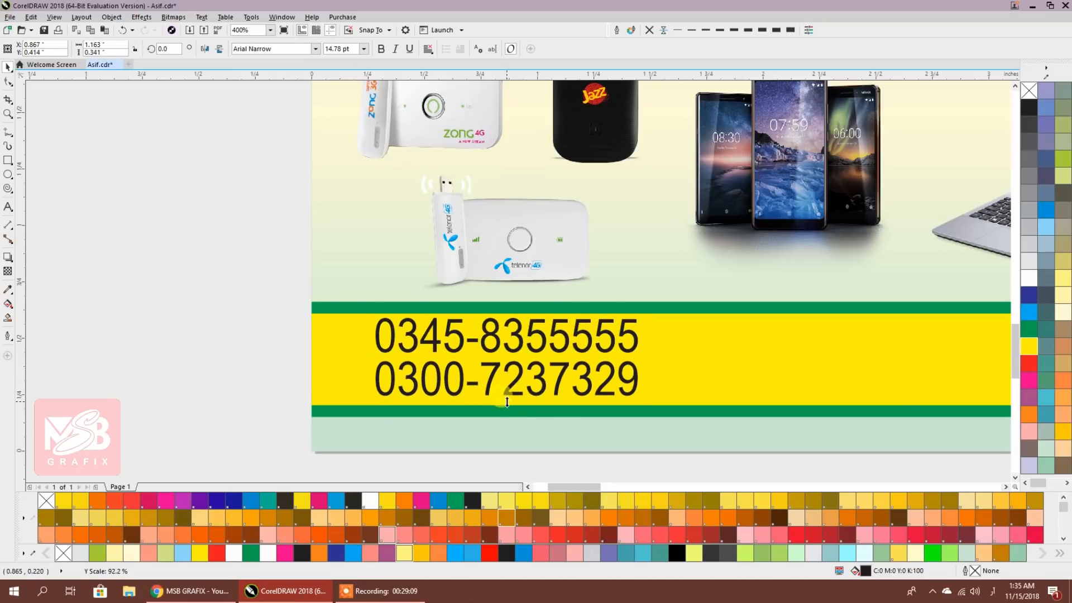
shift+click(679, 360)
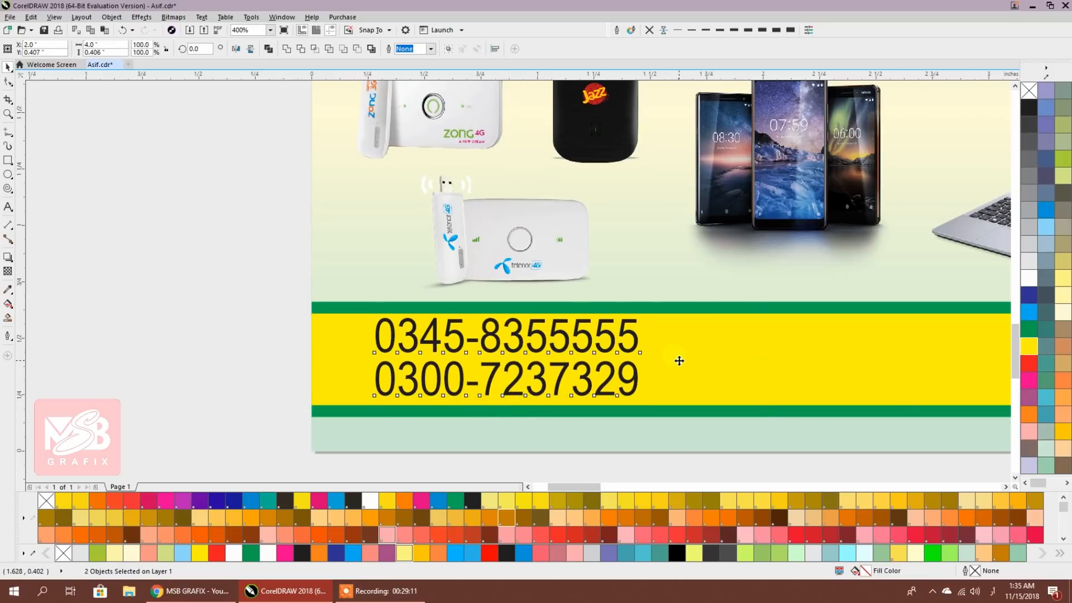
click(263, 331)
scroll(306, 338, down, 2)
click(7, 209)
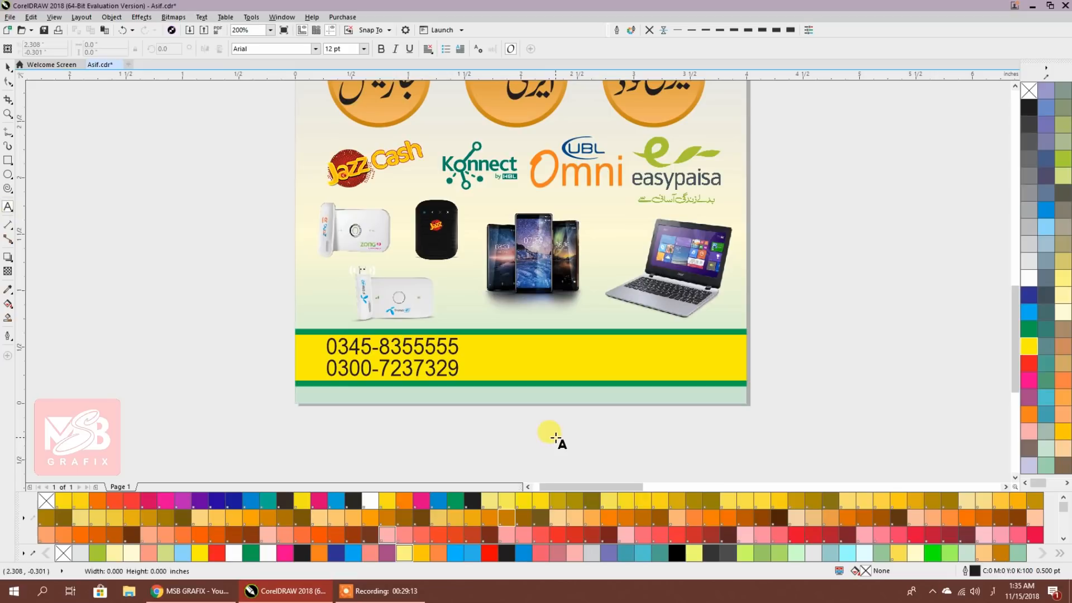
click(554, 435)
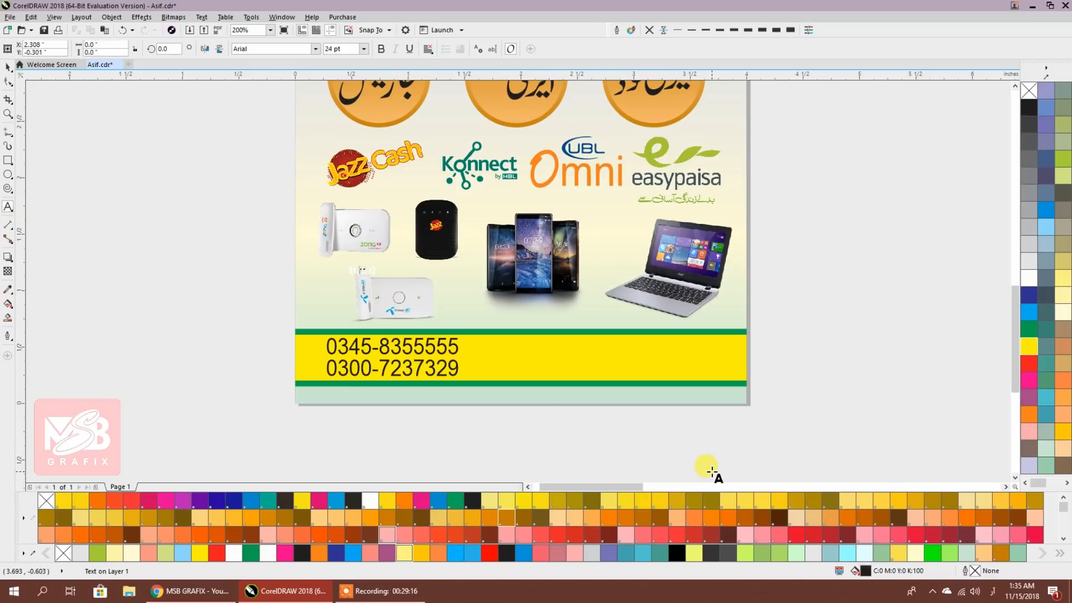
key(Escape)
click(15, 85)
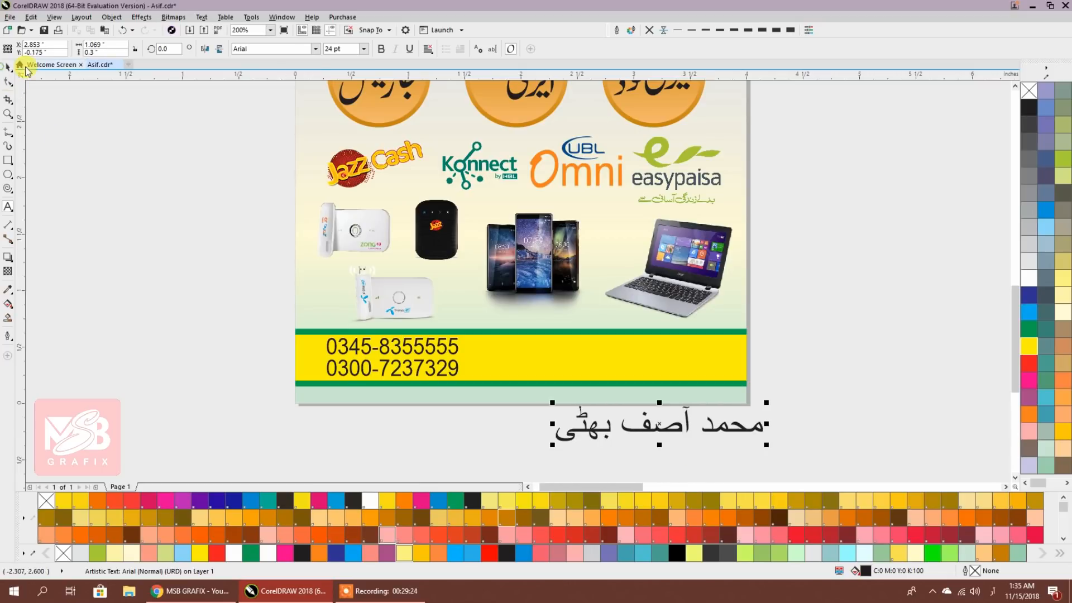
Set the name in Alvi Nastaleeq, centre it on the yellow band, and move it right
click(320, 49)
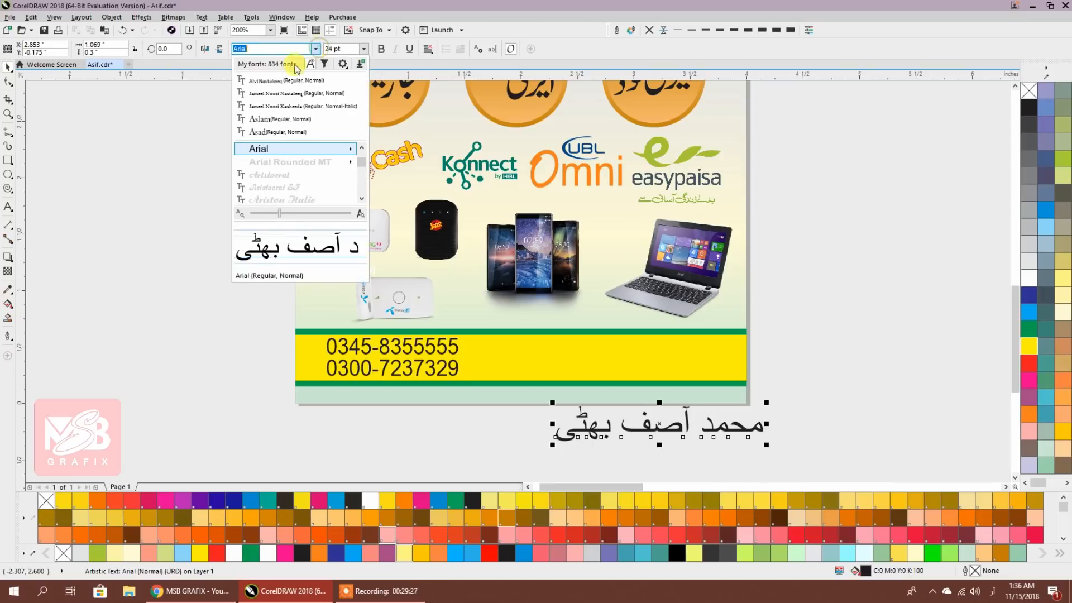
click(282, 78)
shift+click(693, 353)
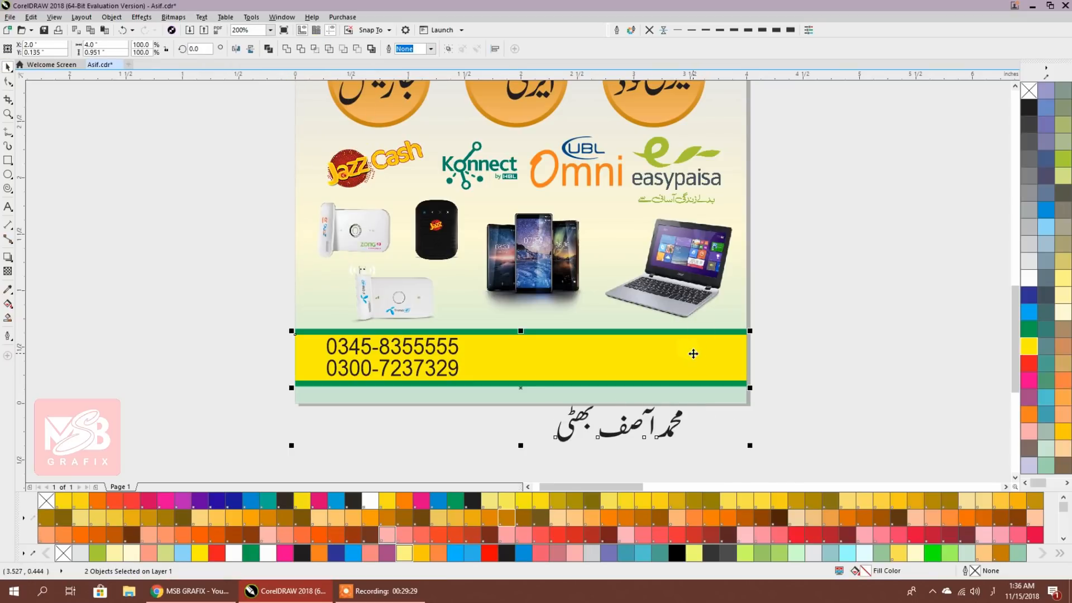
key(c)
key(e)
click(886, 339)
drag(571, 371, 687, 376)
click(821, 376)
scroll(681, 360, up, 1)
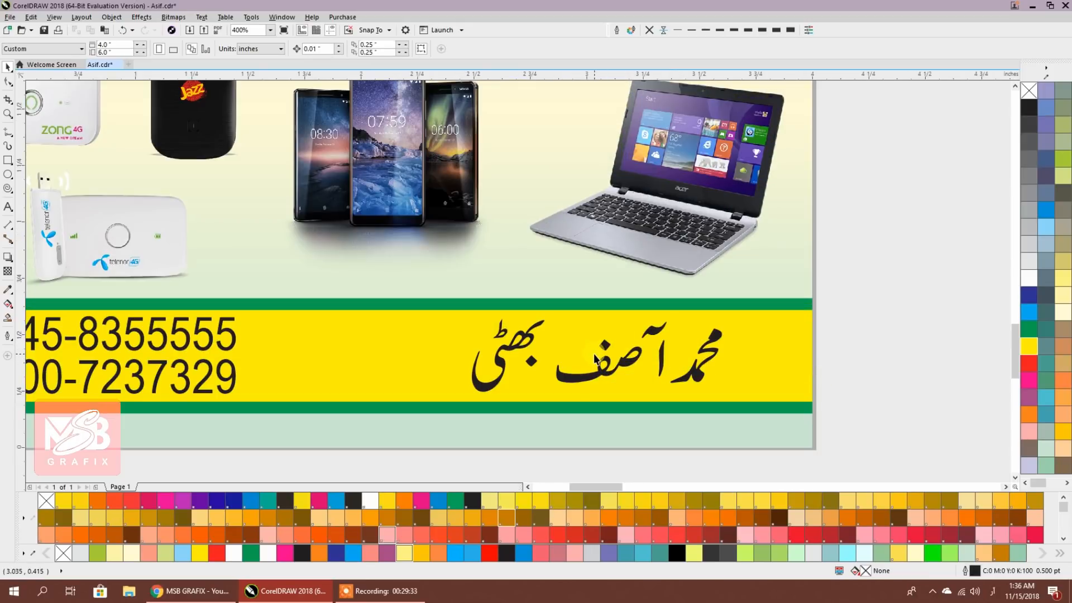
Convert the footer name text to curves with Ctrl+Q
key(ctrl+q)
click(627, 376)
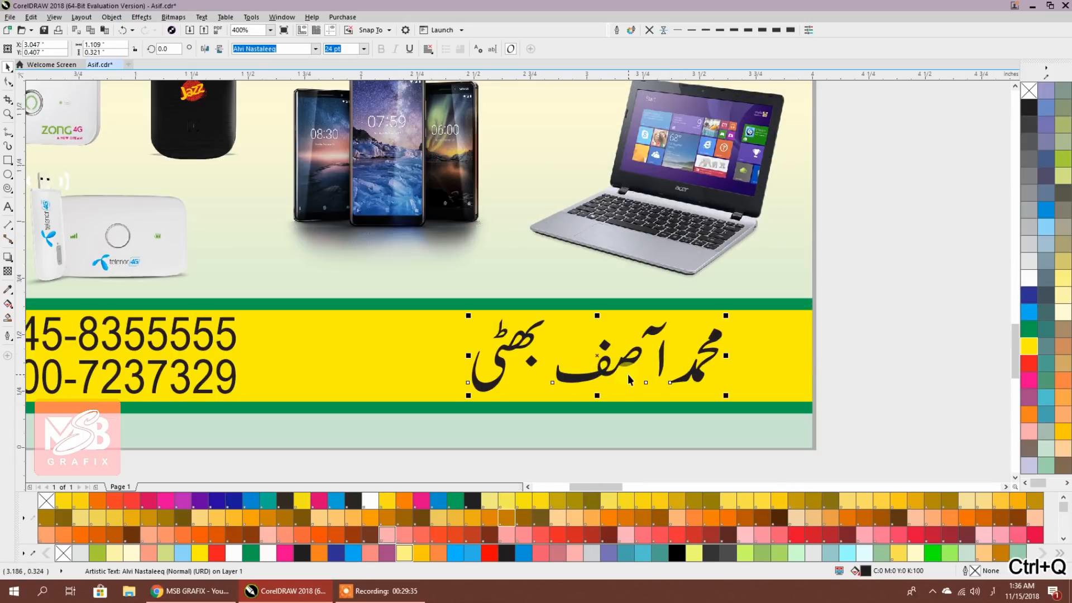
key(ctrl+q)
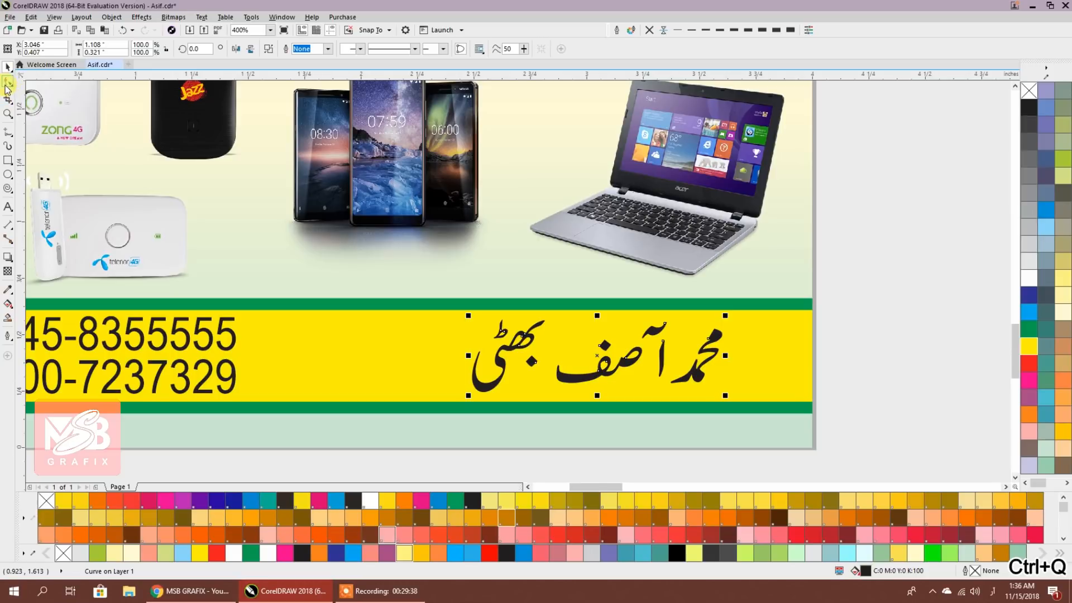
click(911, 319)
scroll(657, 391, up, 1)
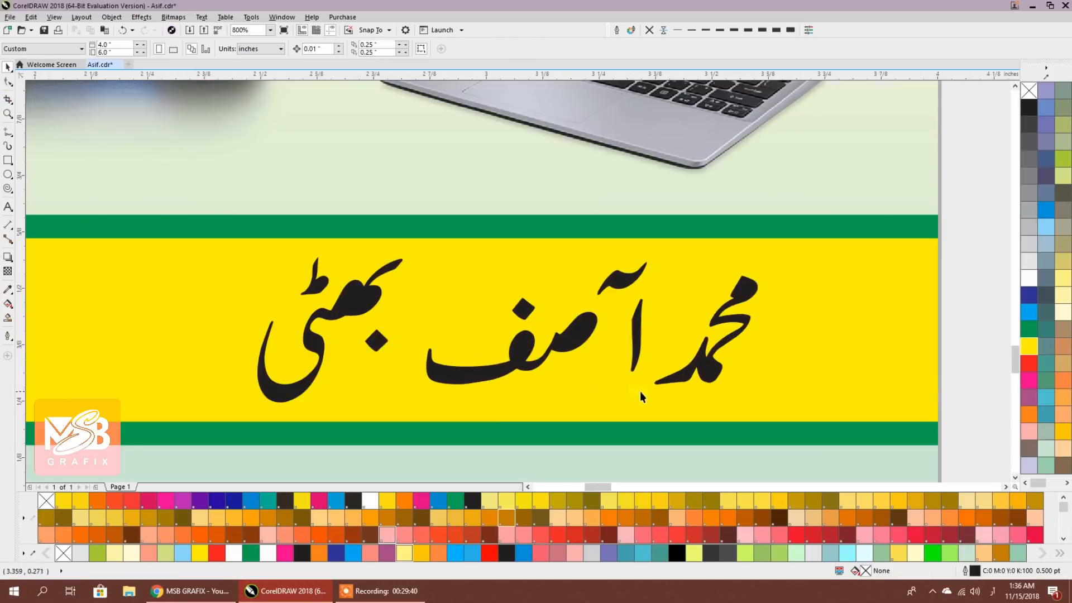
scroll(598, 378, up, 1)
Shift the alif, madda and several letters right, welding four letter pieces into one shape
mouse_move(645, 188)
mouse_down()
mouse_move(665, 173)
mouse_move(690, 185)
mouse_up()
shift+click(679, 286)
drag(678, 293, 765, 275)
scroll(608, 280, down, 2)
drag(621, 402, 506, 202)
scroll(609, 246, up, 2)
drag(553, 232, 706, 257)
scroll(627, 290, down, 1)
click(286, 49)
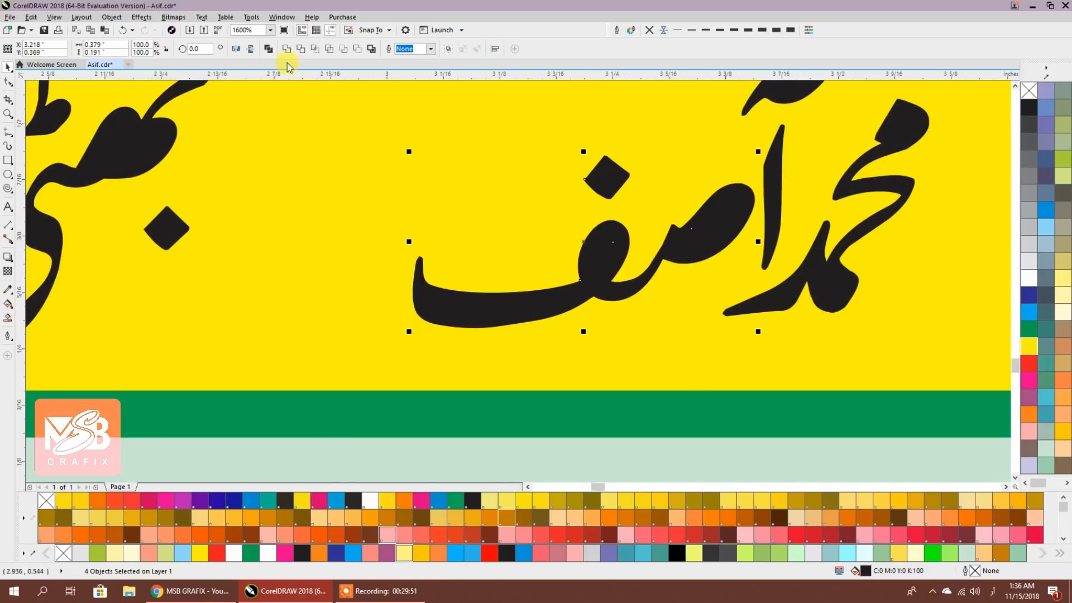
Move the surname pieces right and reposition the diamond dot up and left
scroll(578, 289, down, 1)
drag(579, 290, 626, 321)
drag(547, 458, 299, 136)
drag(461, 217, 611, 212)
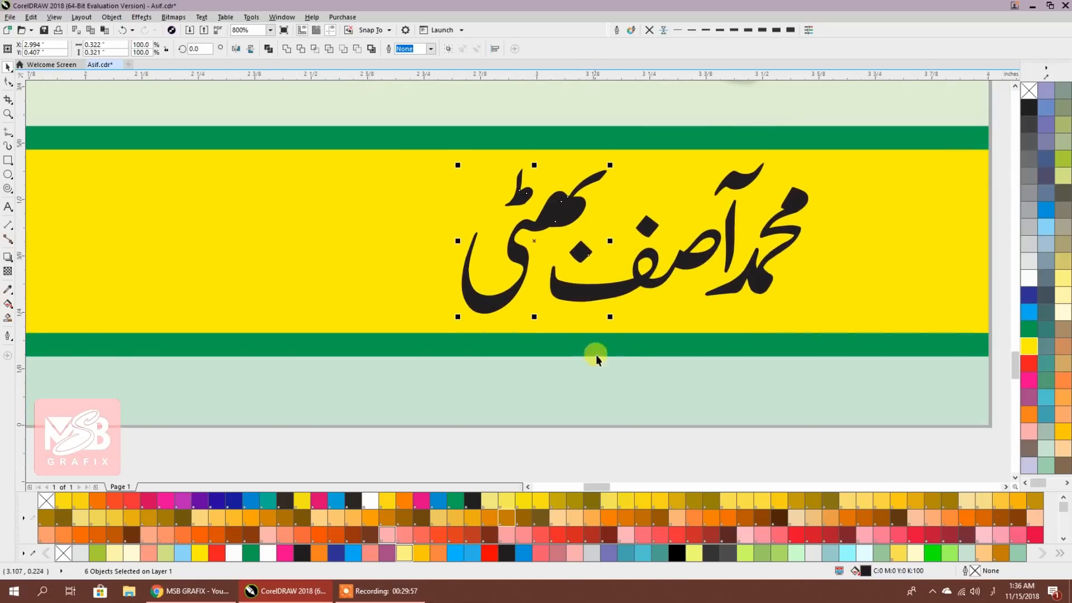
click(591, 437)
scroll(560, 257, up, 1)
drag(611, 250, 591, 229)
scroll(590, 229, down, 1)
click(634, 428)
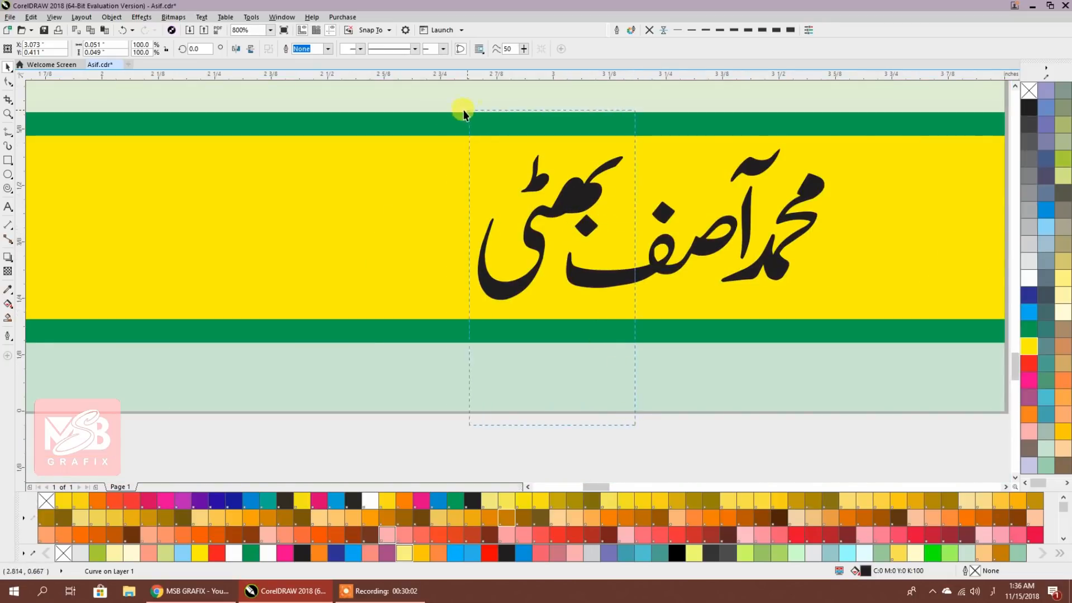
drag(463, 110, 464, 110)
drag(580, 198, 587, 200)
Shift the first word and the alef with its madda slightly right
click(775, 279)
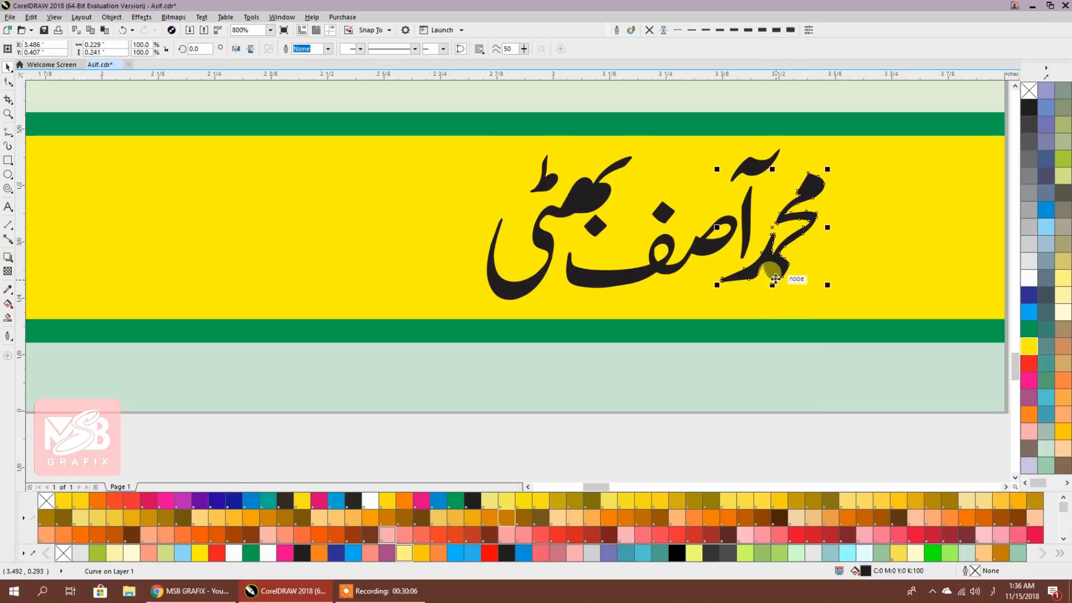
drag(775, 279, 788, 280)
click(741, 244)
click(741, 245)
shift+click(757, 170)
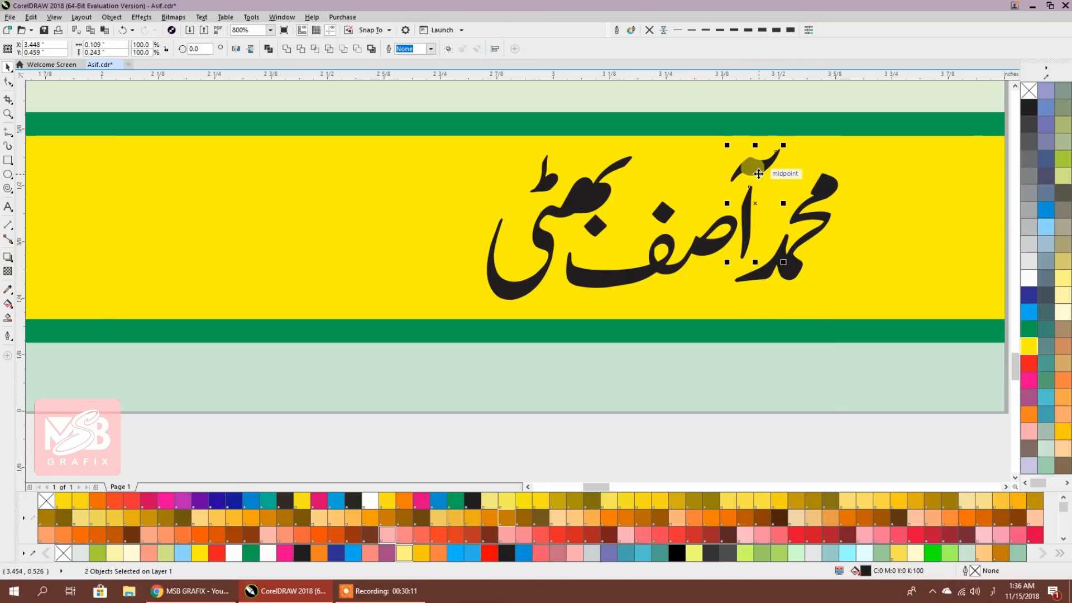
key(Right)
scroll(773, 342, down, 1)
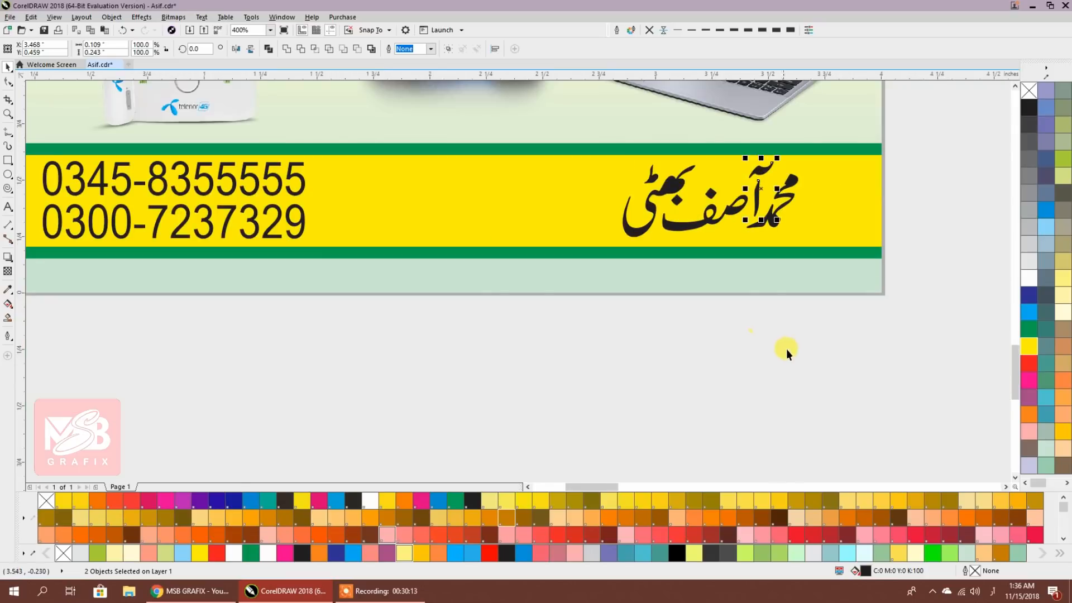
scroll(782, 349, up, 1)
Combine all the name pieces into a single curve
drag(781, 393, 547, 191)
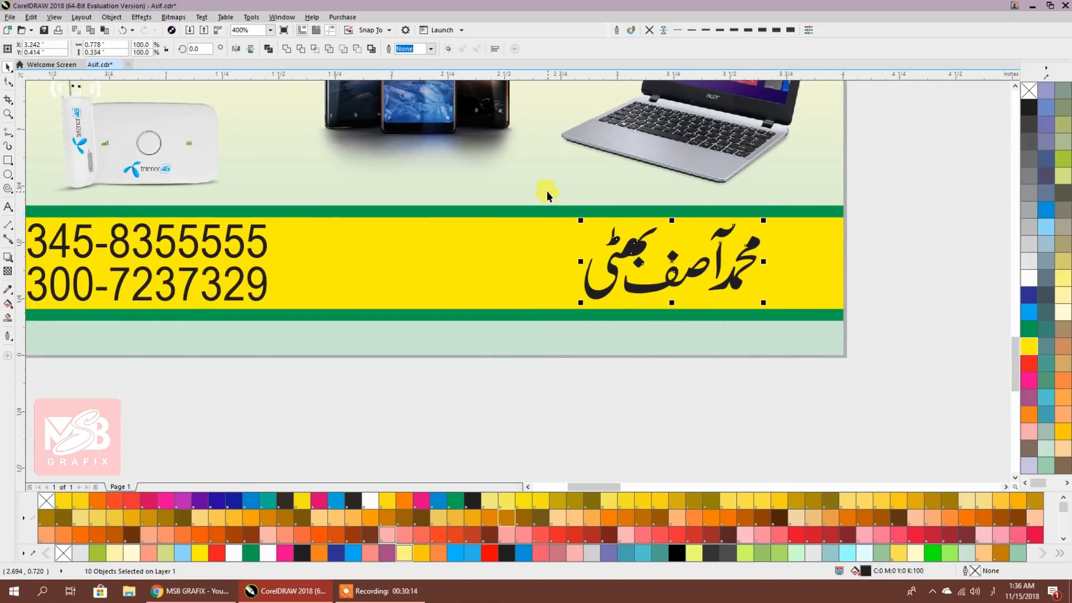
click(268, 49)
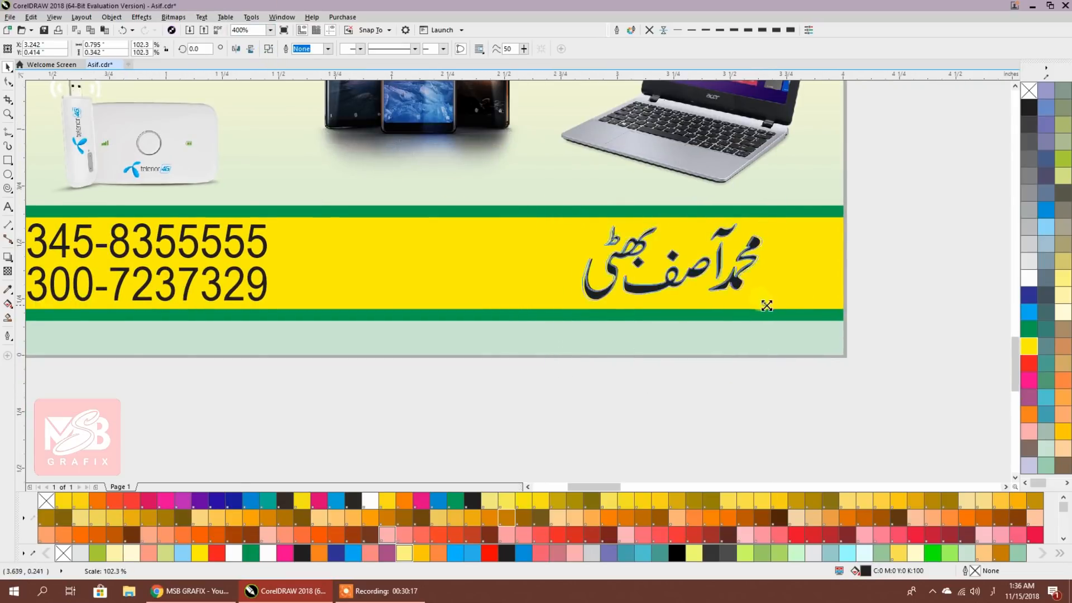
shift+click(792, 282)
click(883, 277)
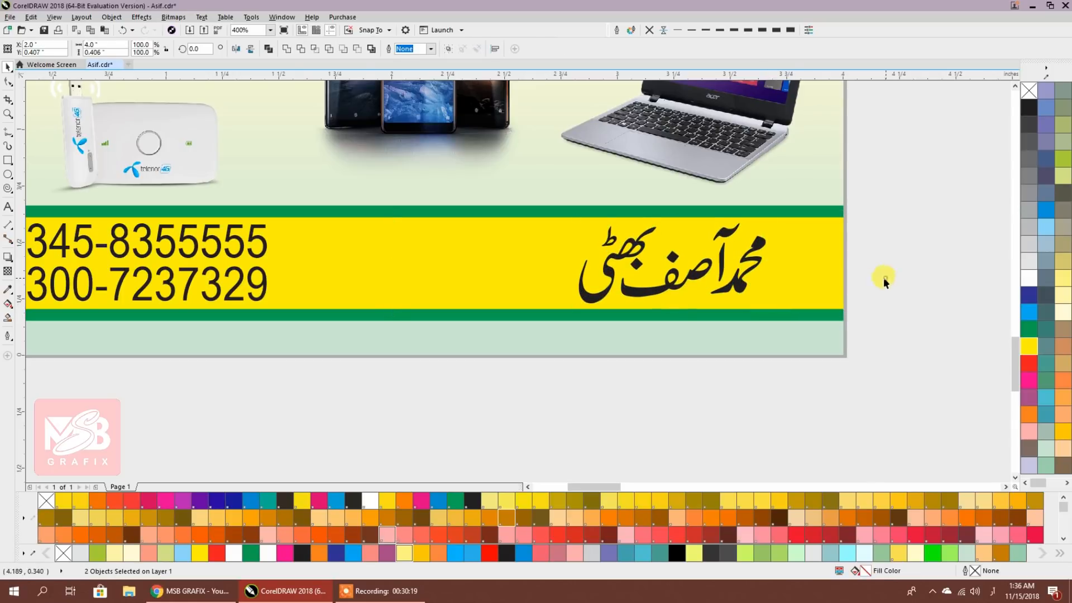
scroll(883, 277, down, 3)
Move the earlier flyer version next to the finished flyer and deselect it
drag(559, 348, 552, 355)
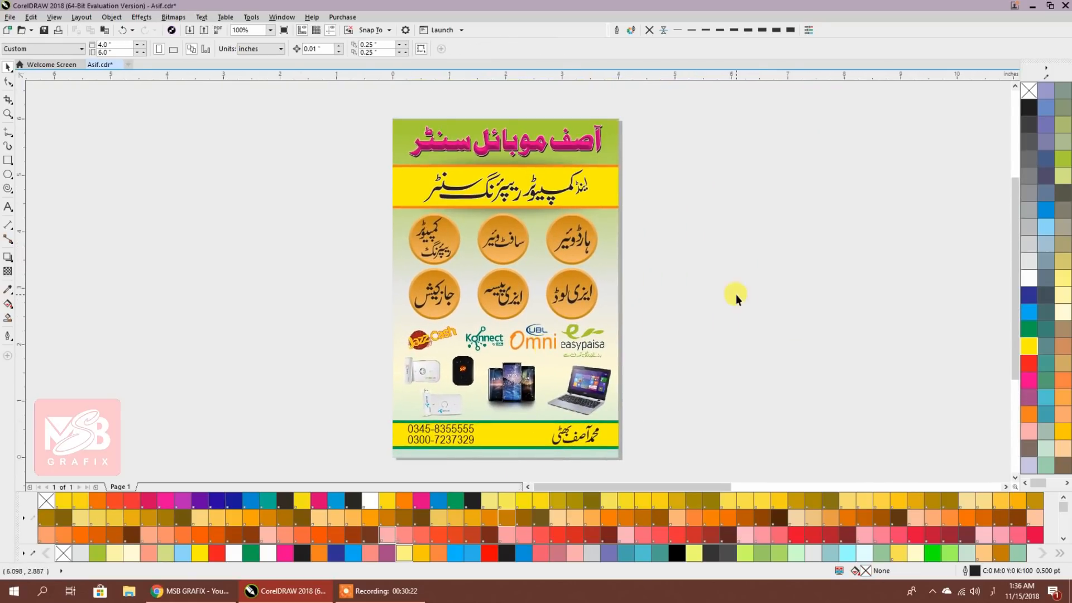
scroll(736, 294, down, 4)
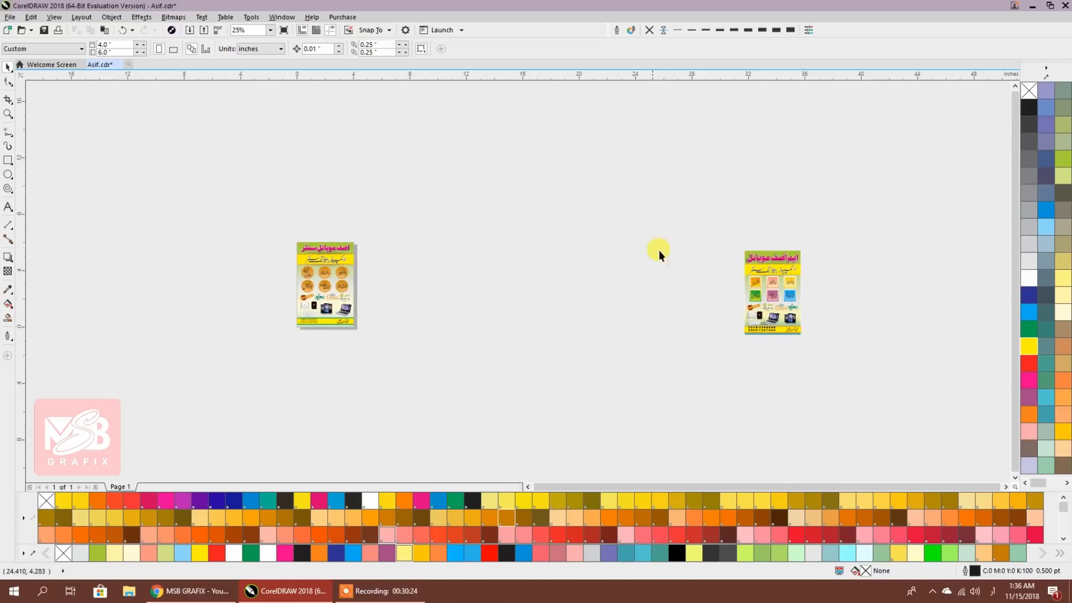
drag(839, 366, 841, 367)
drag(773, 292, 390, 286)
scroll(335, 299, up, 4)
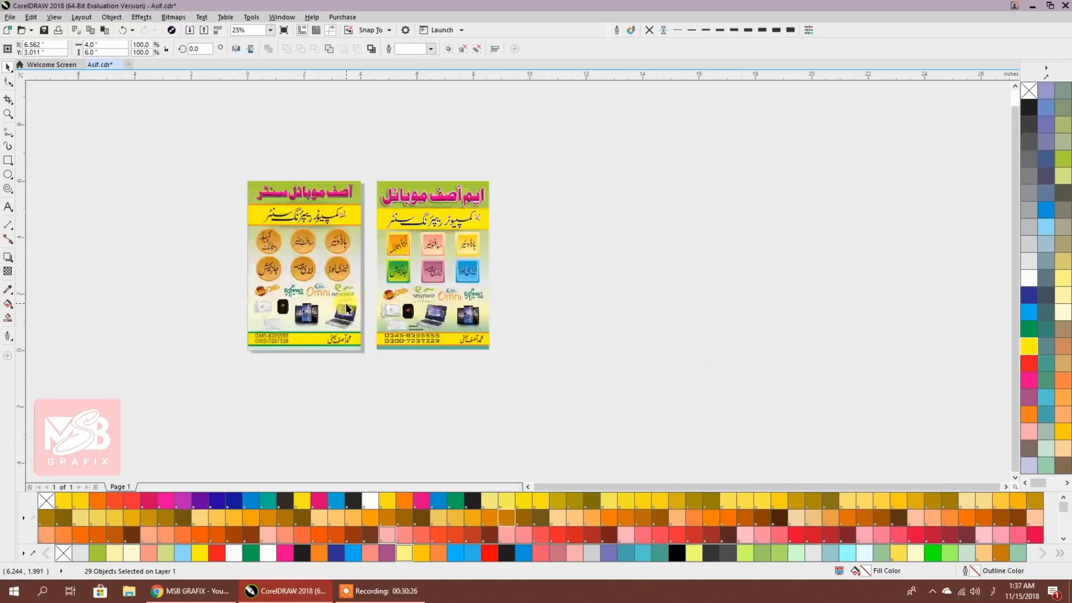
drag(330, 300, 423, 379)
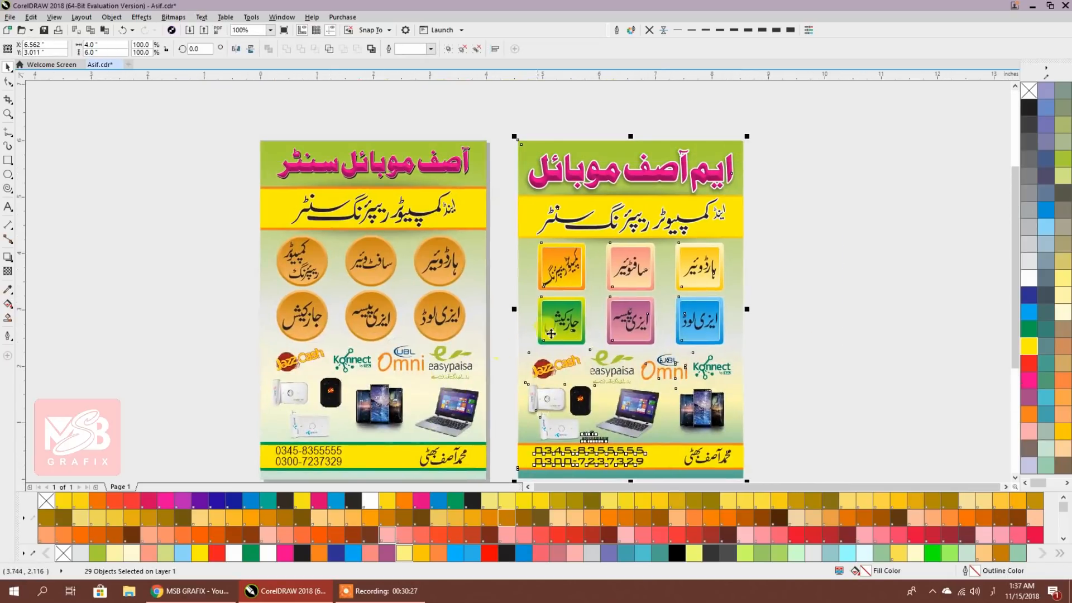
click(776, 312)
Frame both flyers fully, then bring up the MSB GRAFIX YouTube channel's Videos page in Chrome
drag(436, 352, 433, 326)
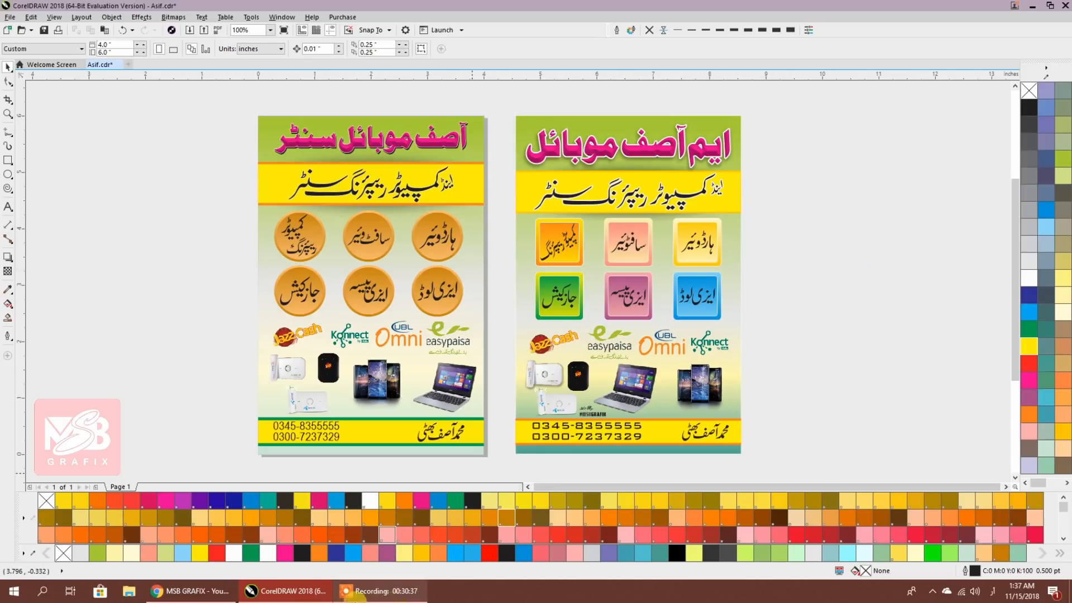
click(190, 590)
scroll(483, 192, up, 4)
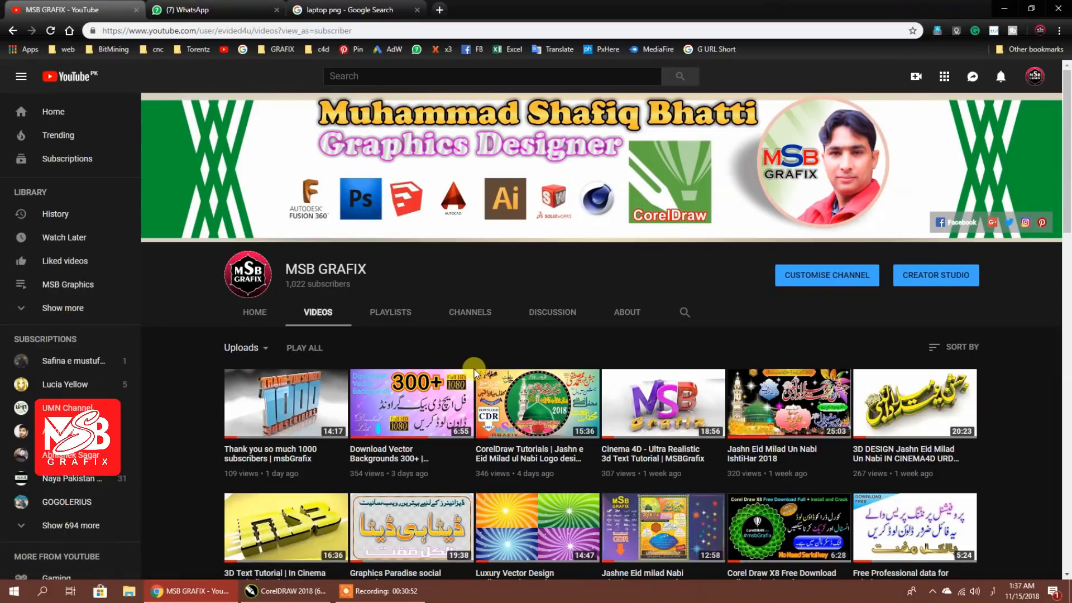
Switch from the YouTube Videos page back to the CorelDRAW 2018 document with both flyers
click(285, 591)
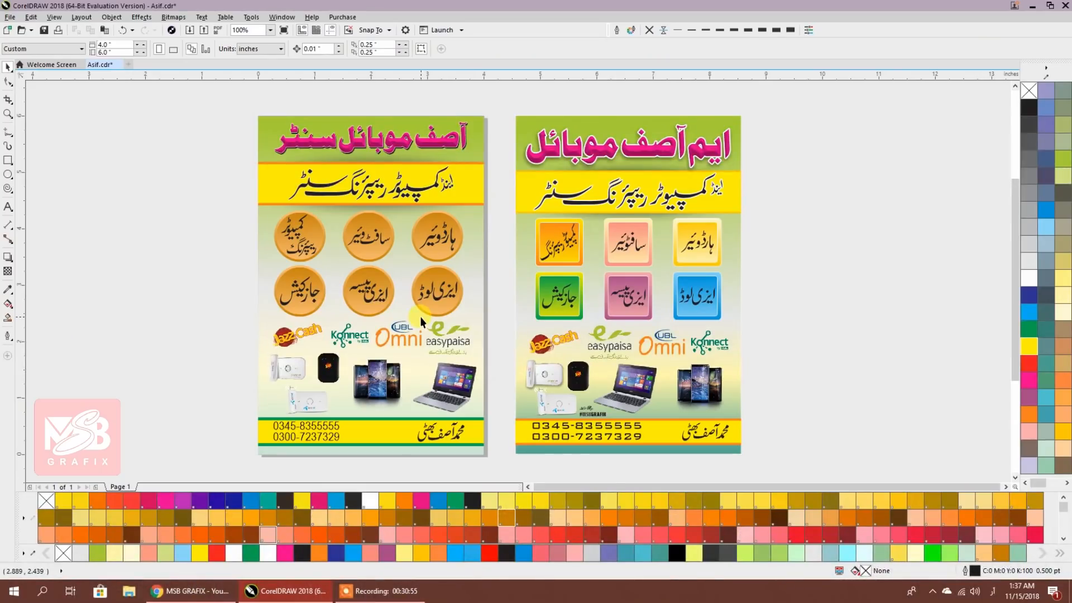
scroll(421, 316, down, 1)
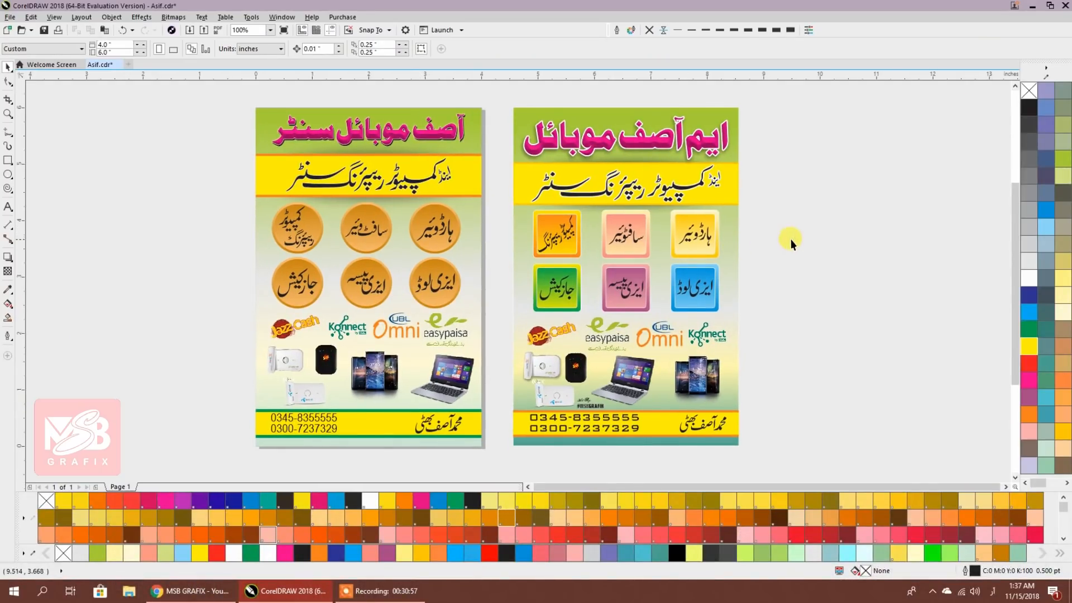